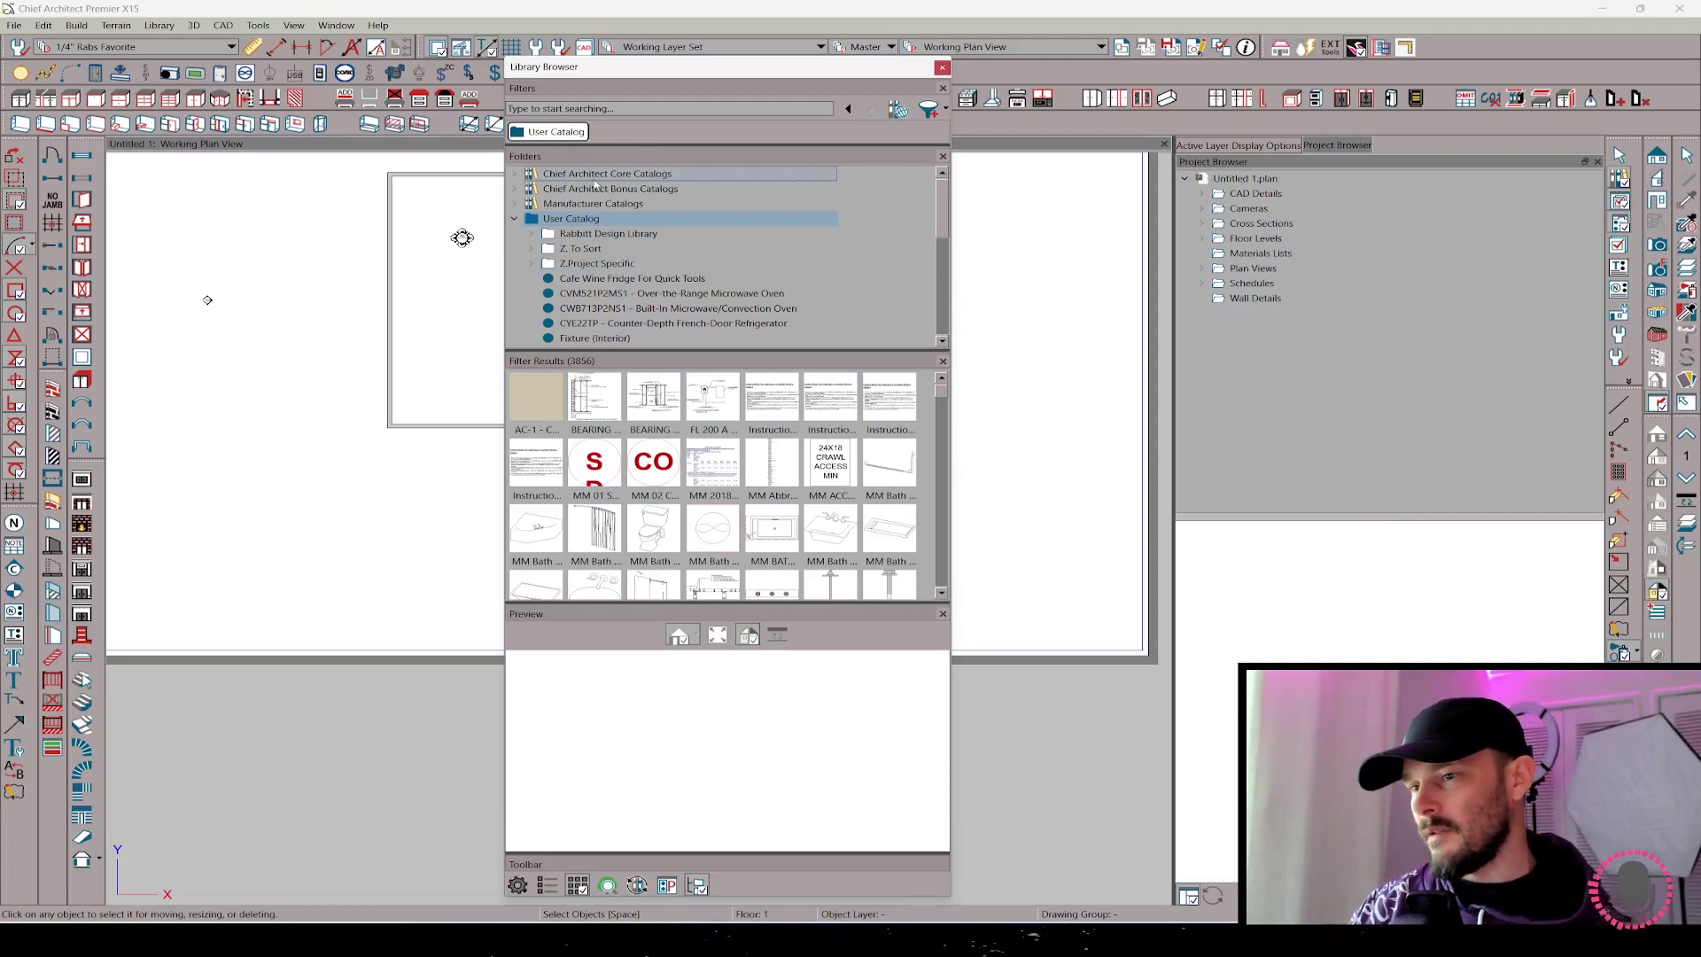
- Review the Library Browser's saved search filters and the list of panels that can be shown or hidden
left_click(680, 109)
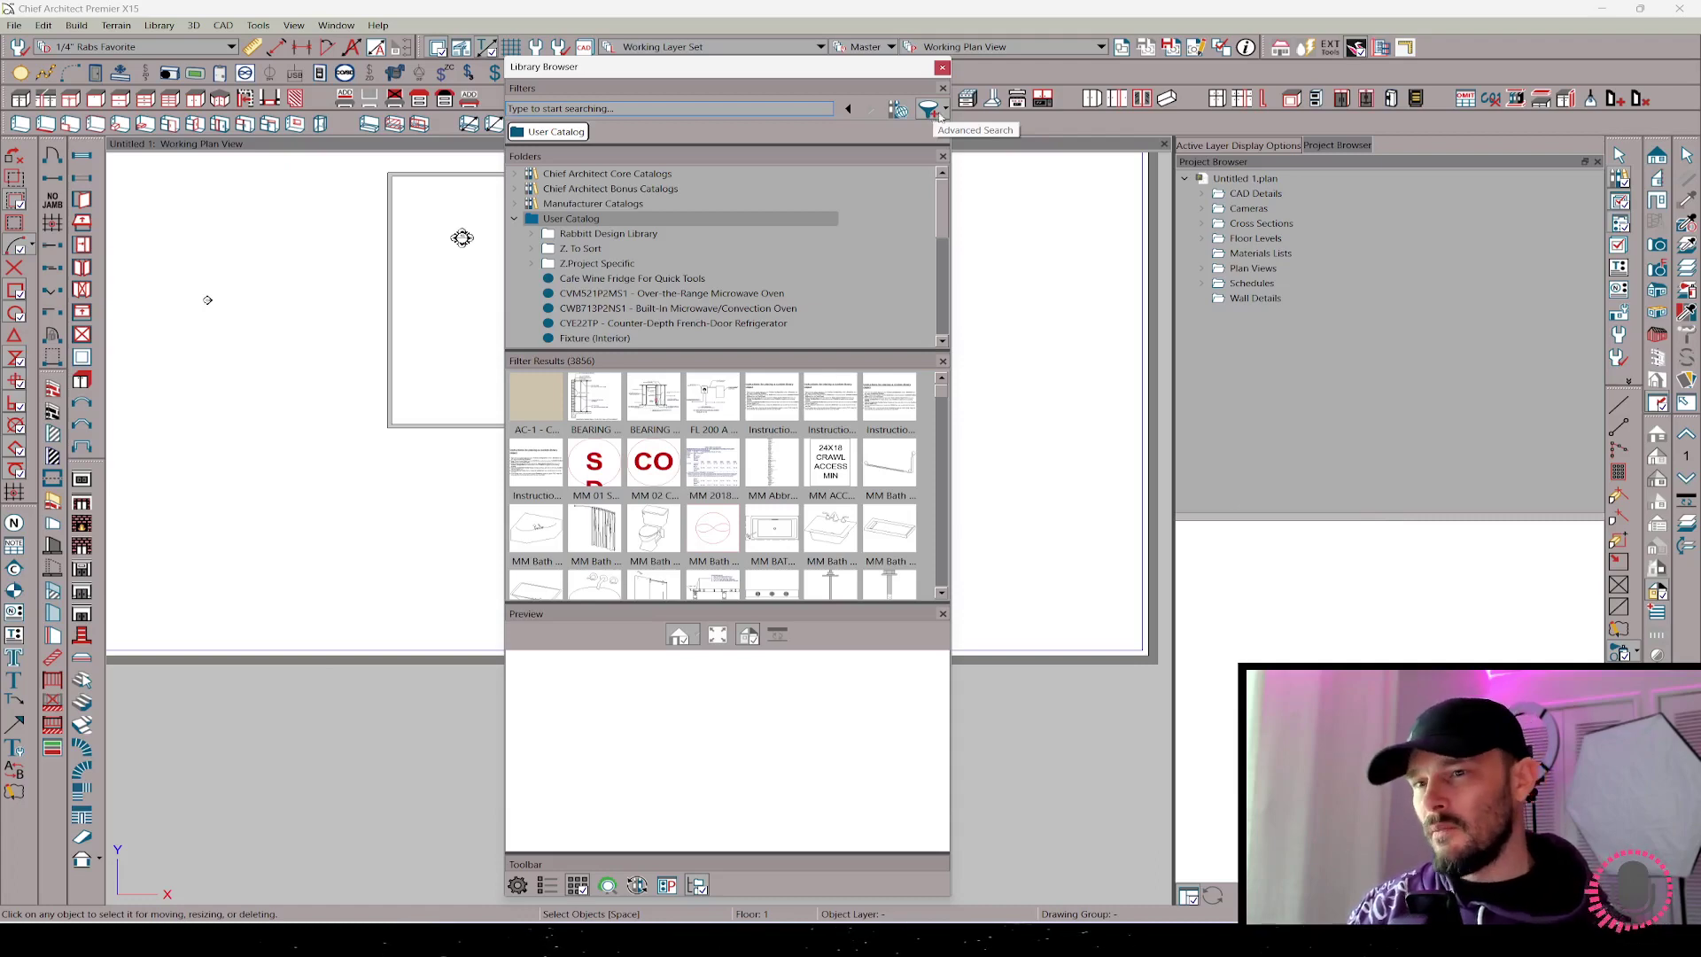
left_click(946, 110)
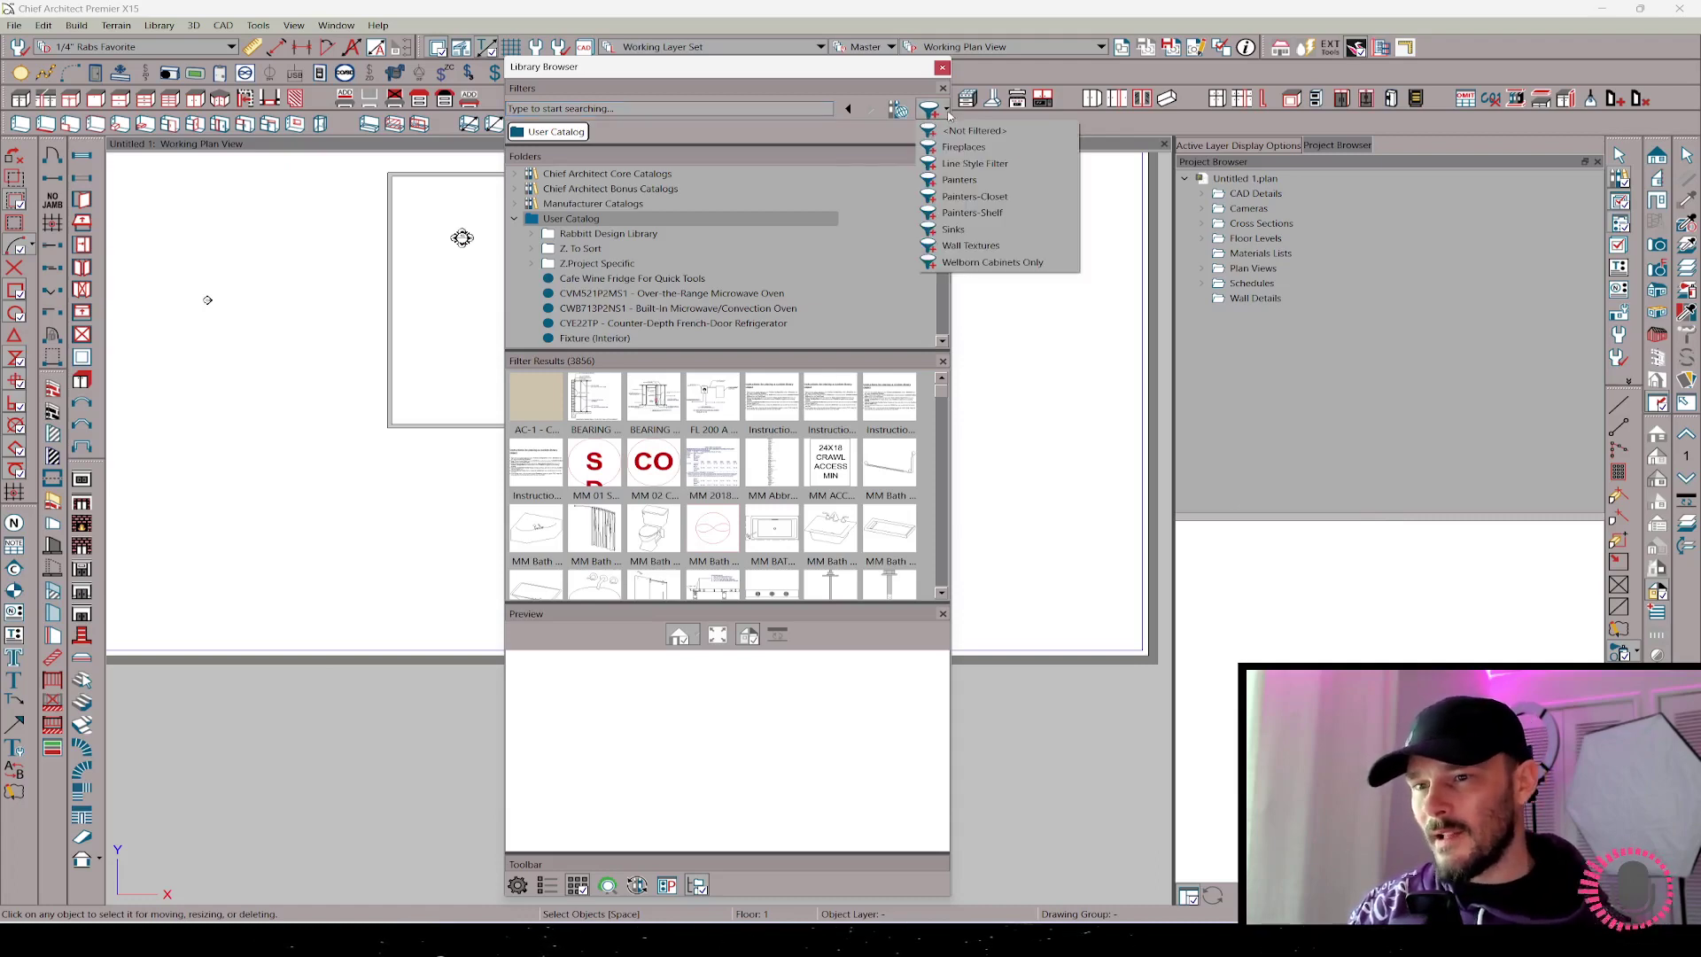
left_click(850, 131)
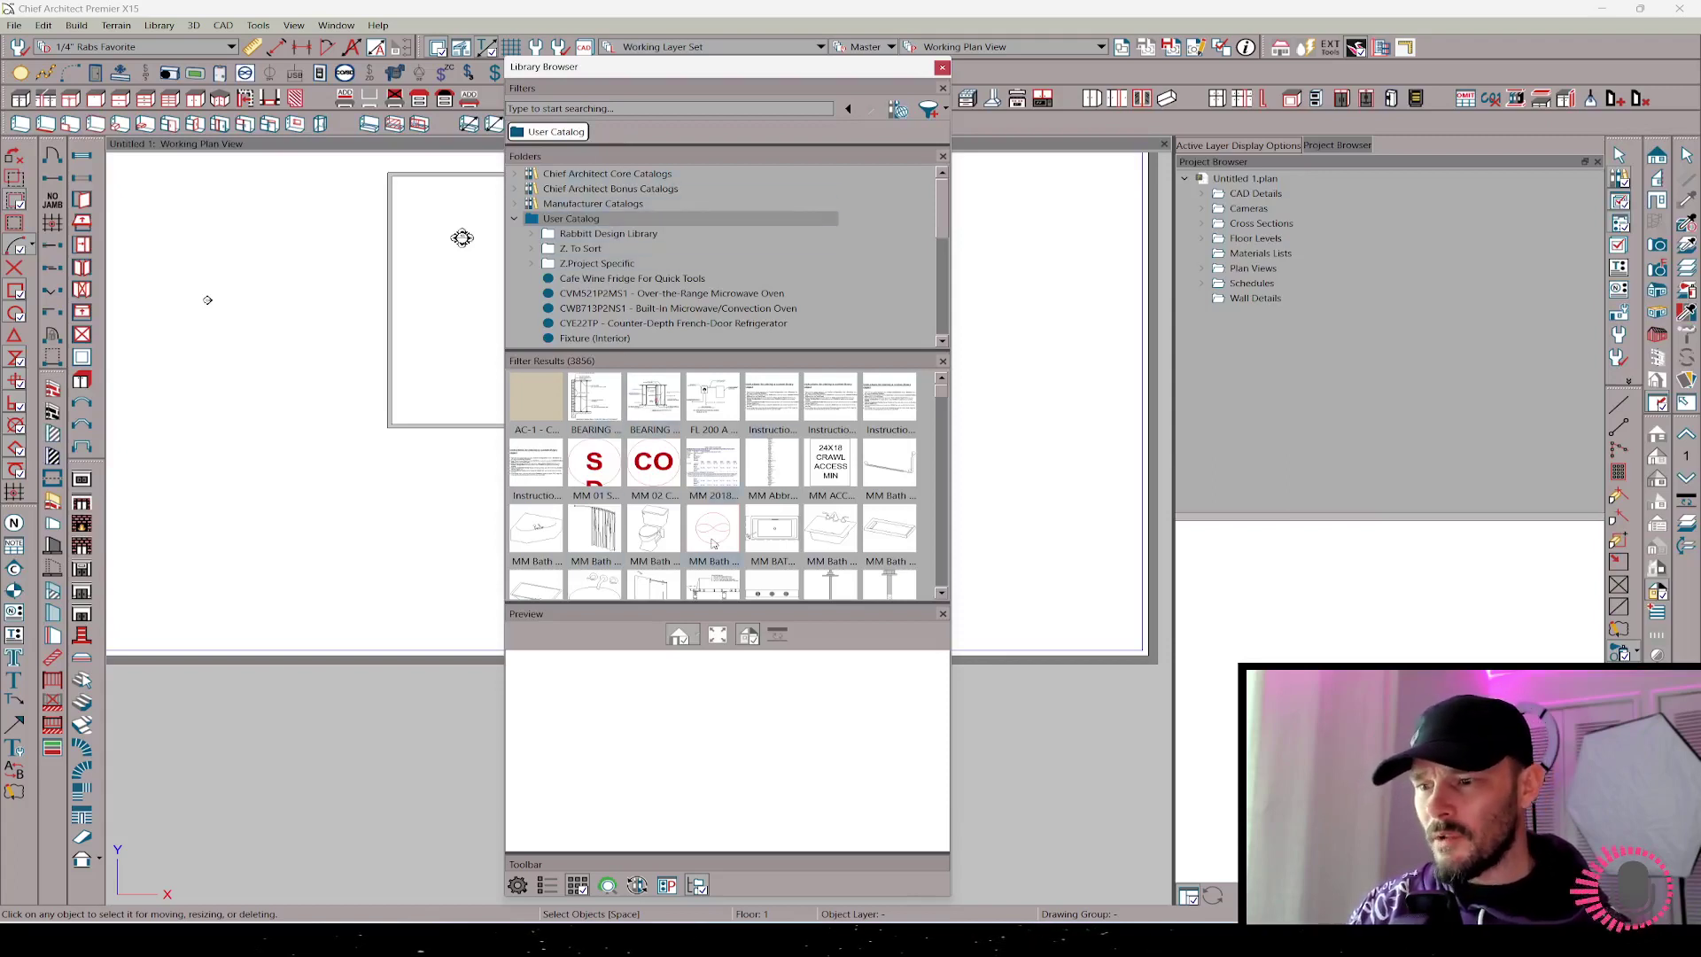
right_click(722, 782)
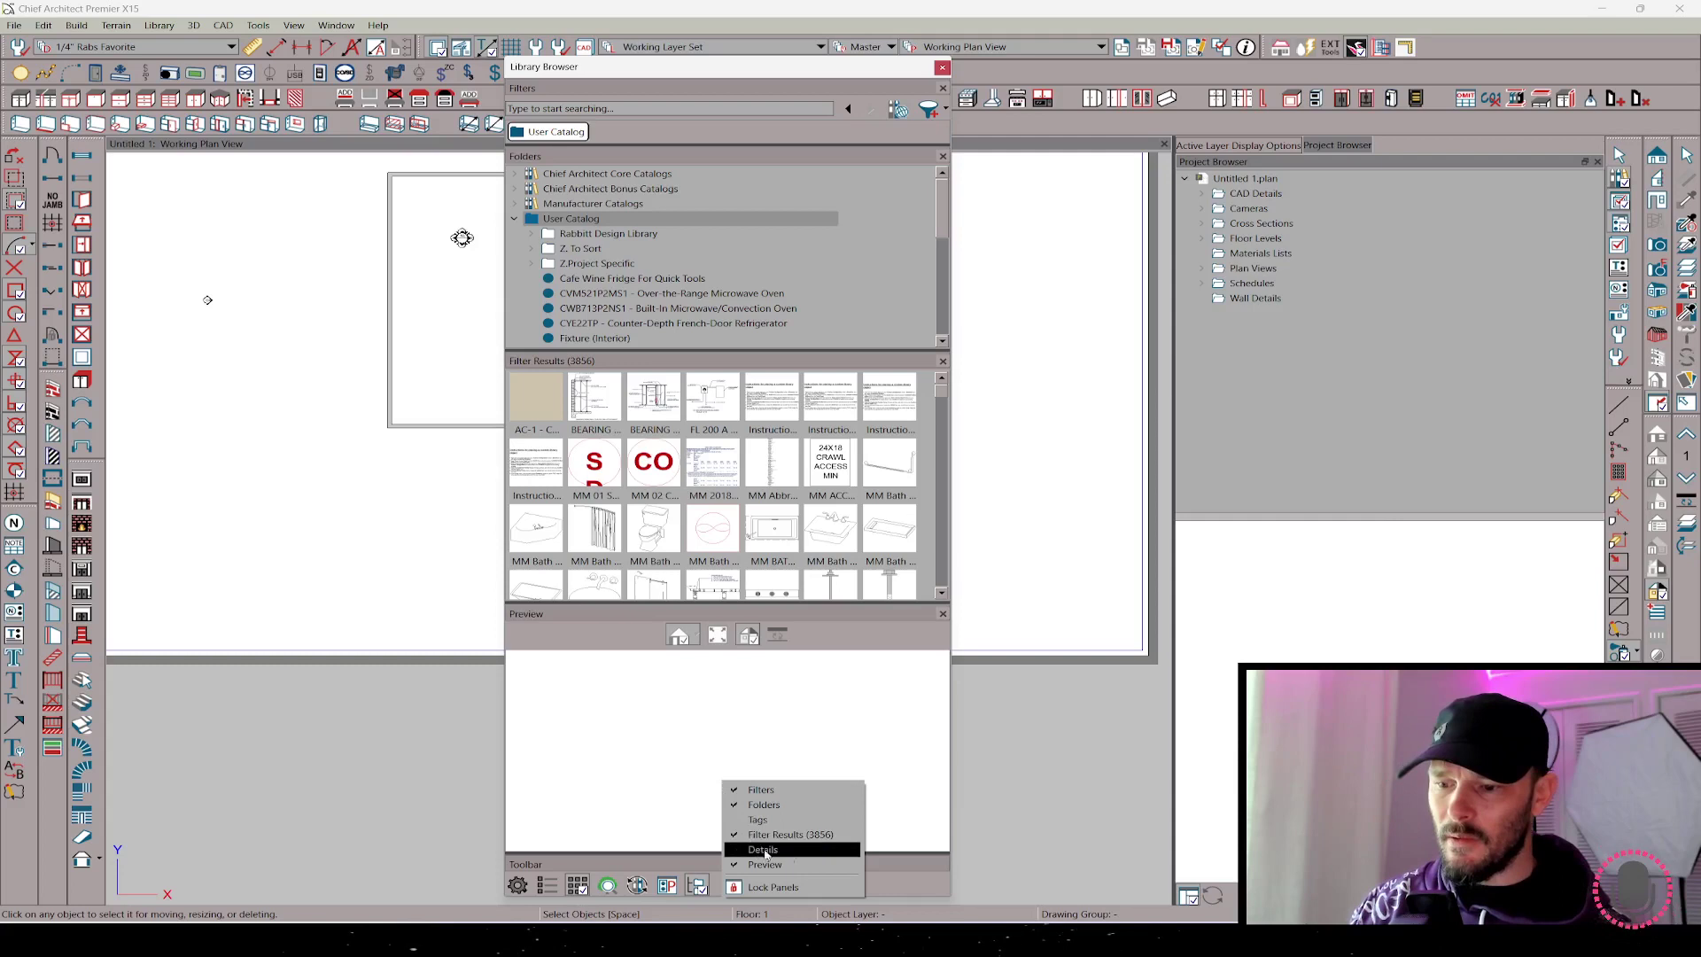
left_click(925, 864)
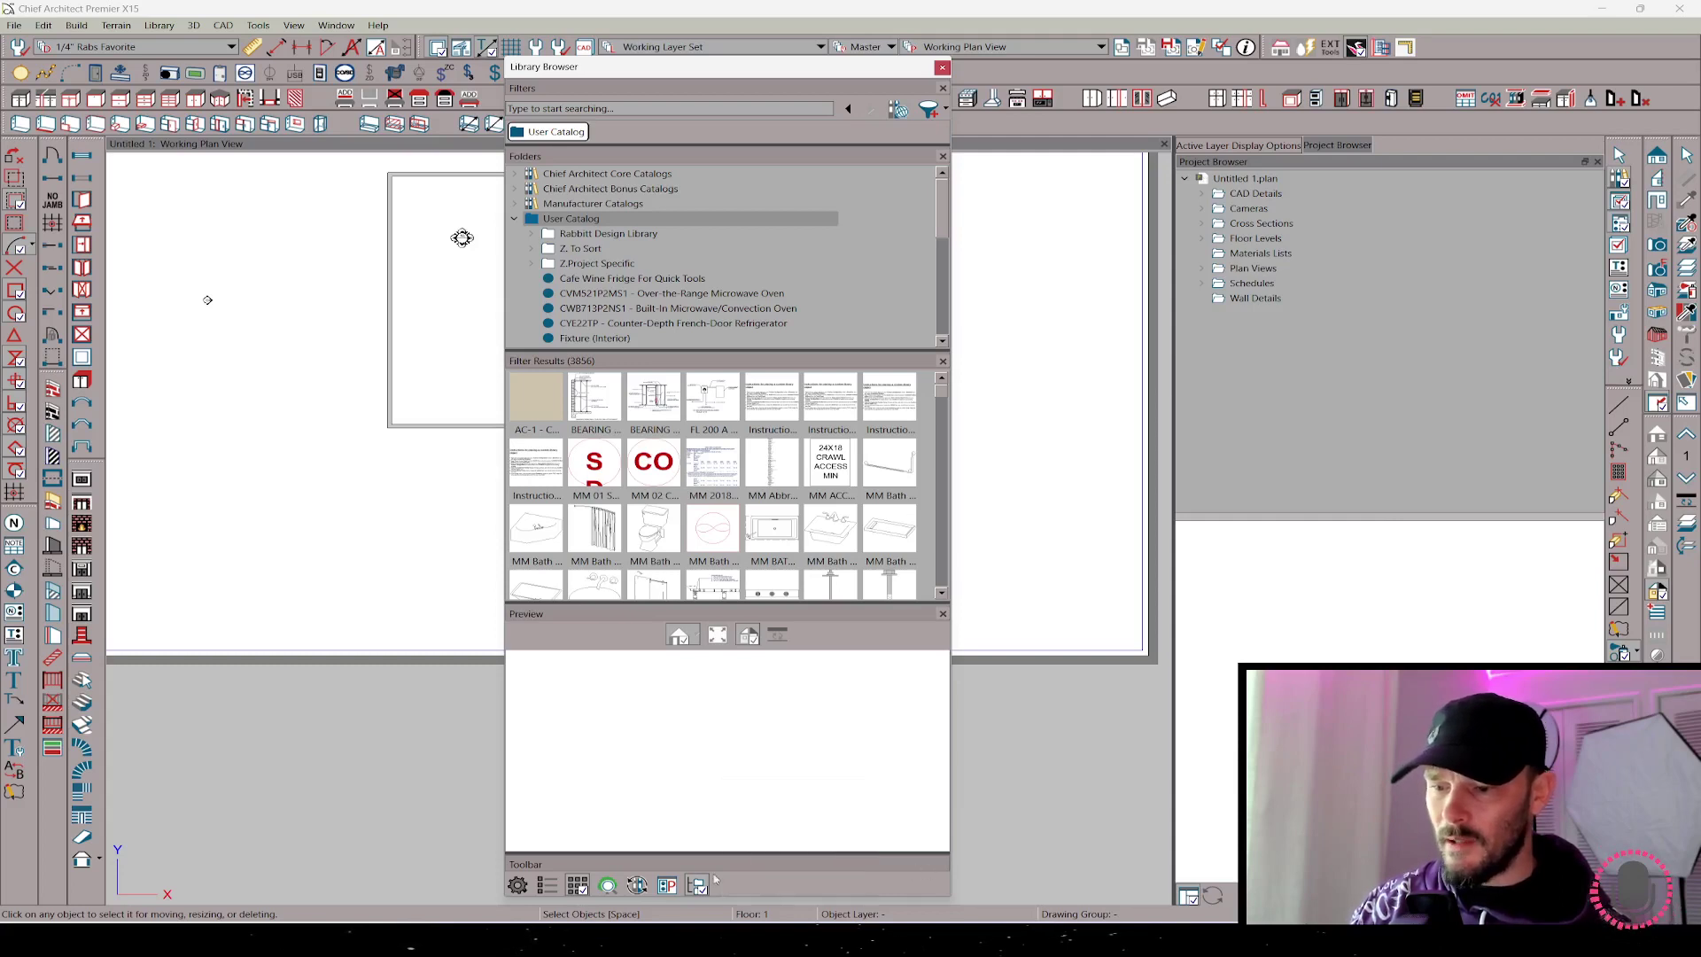
left_click(518, 885)
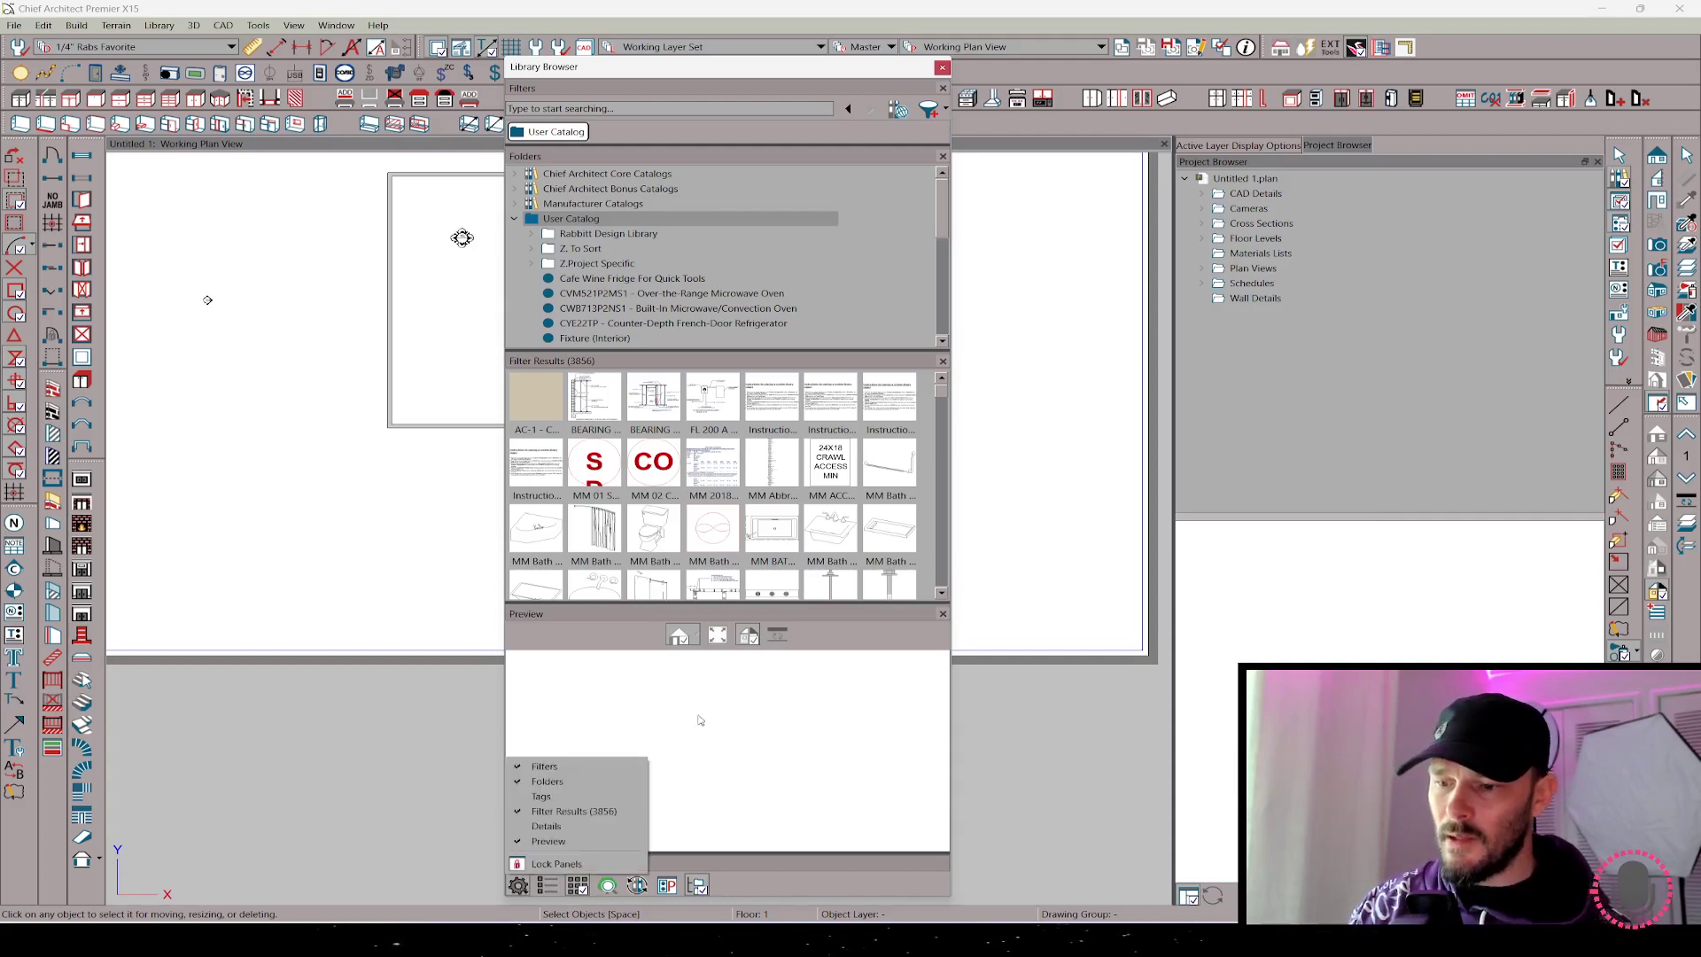
right_click(742, 736)
left_click(715, 888)
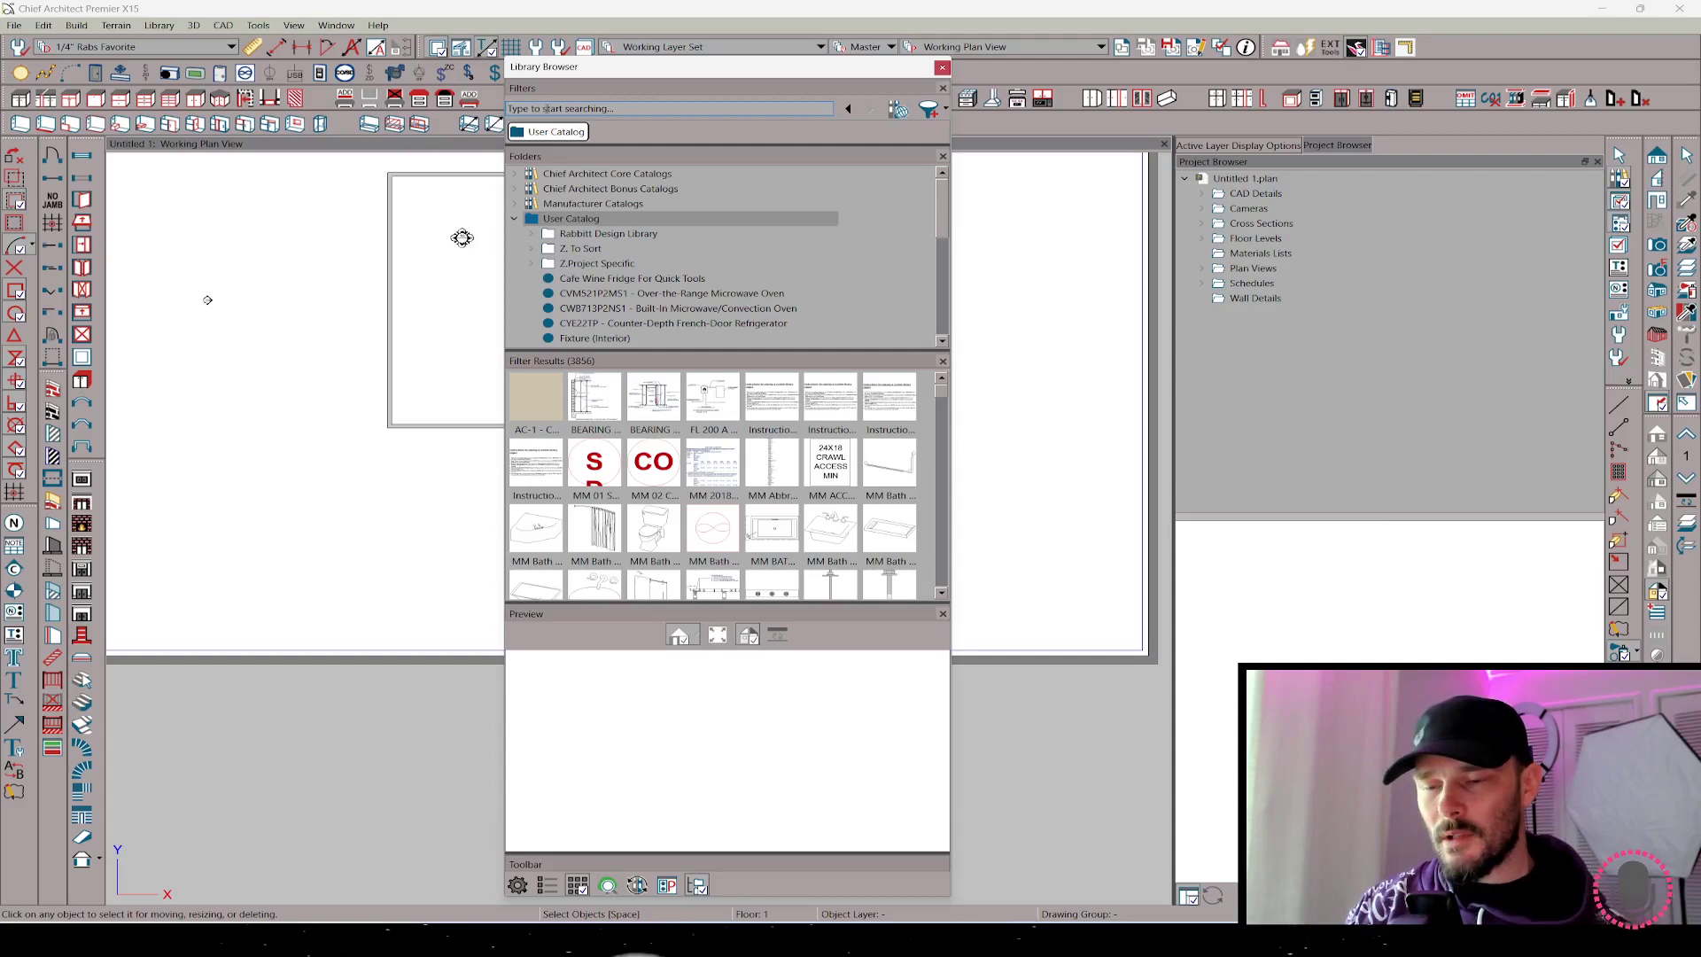
- Search the library for "toilet" and narrow the results with the Toilets symbol type filter
type("toilet")
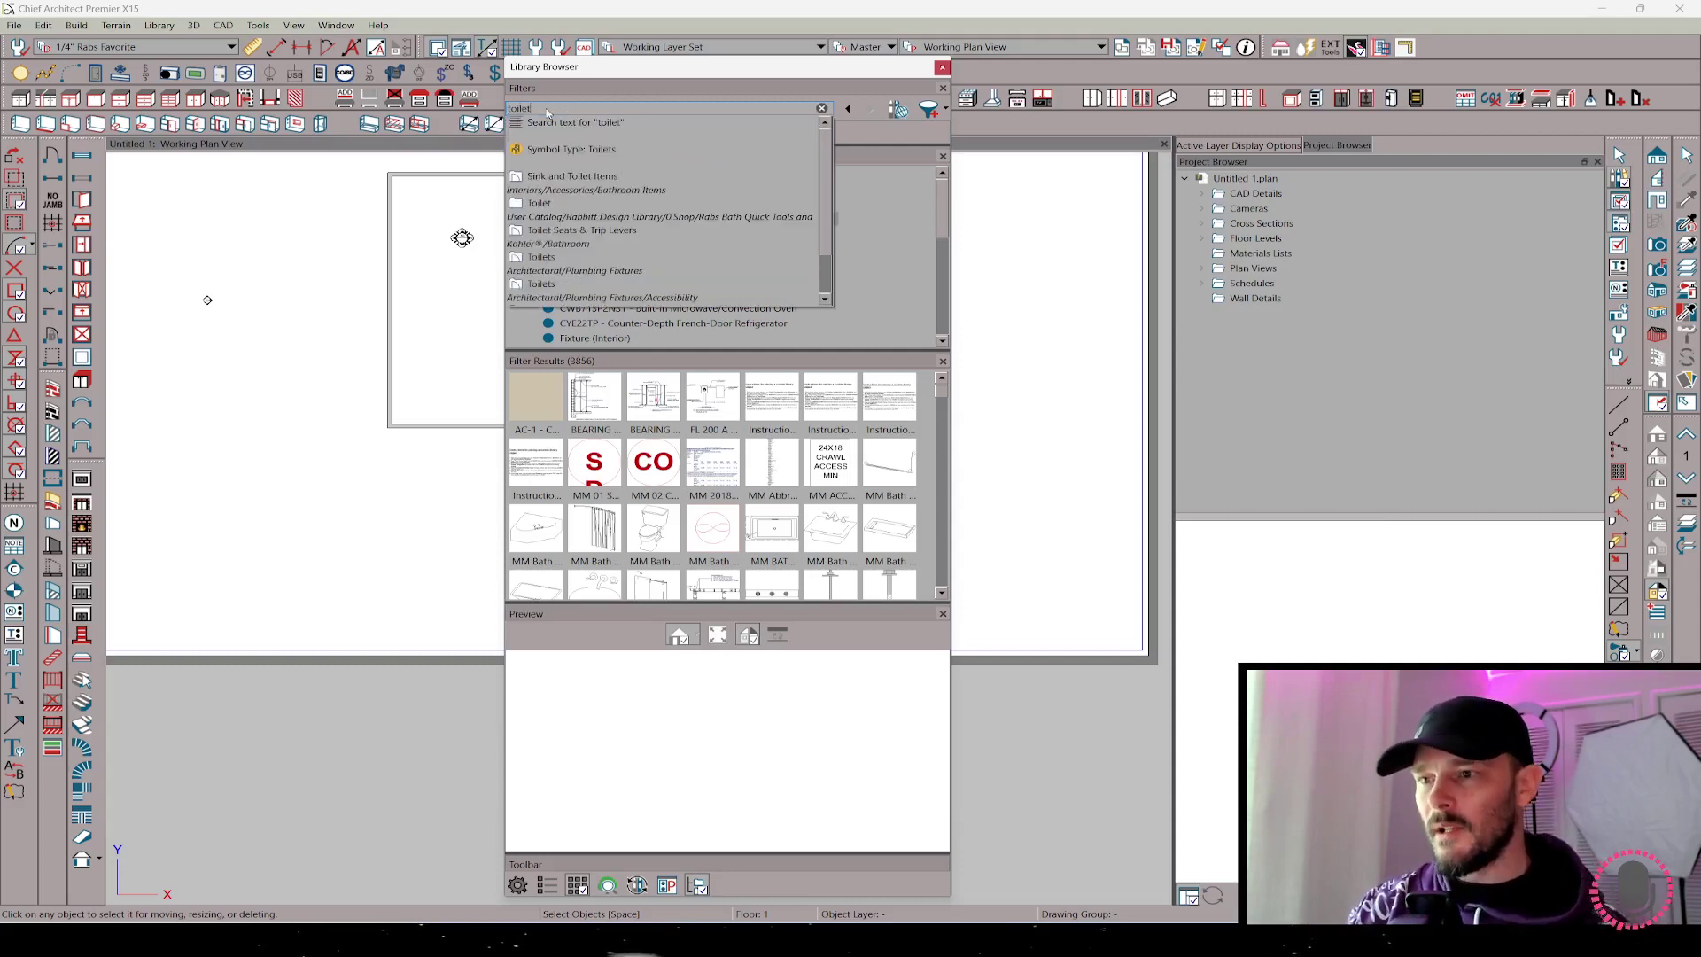
key("Return")
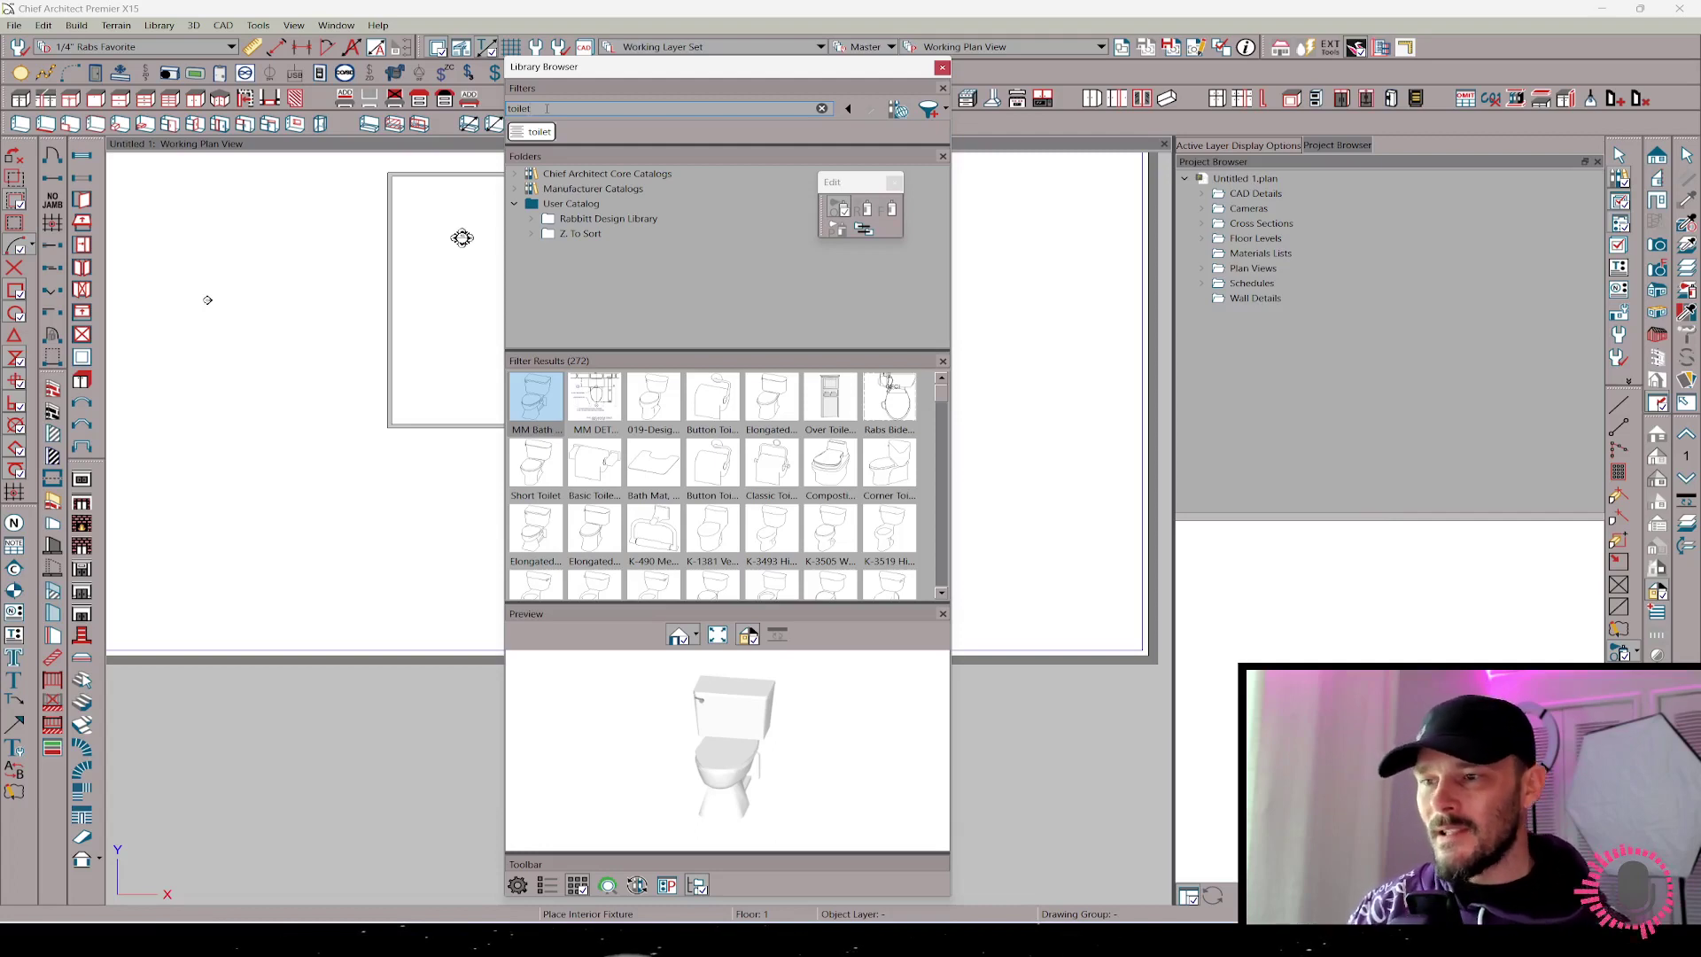
double_click(546, 108)
type("toilet")
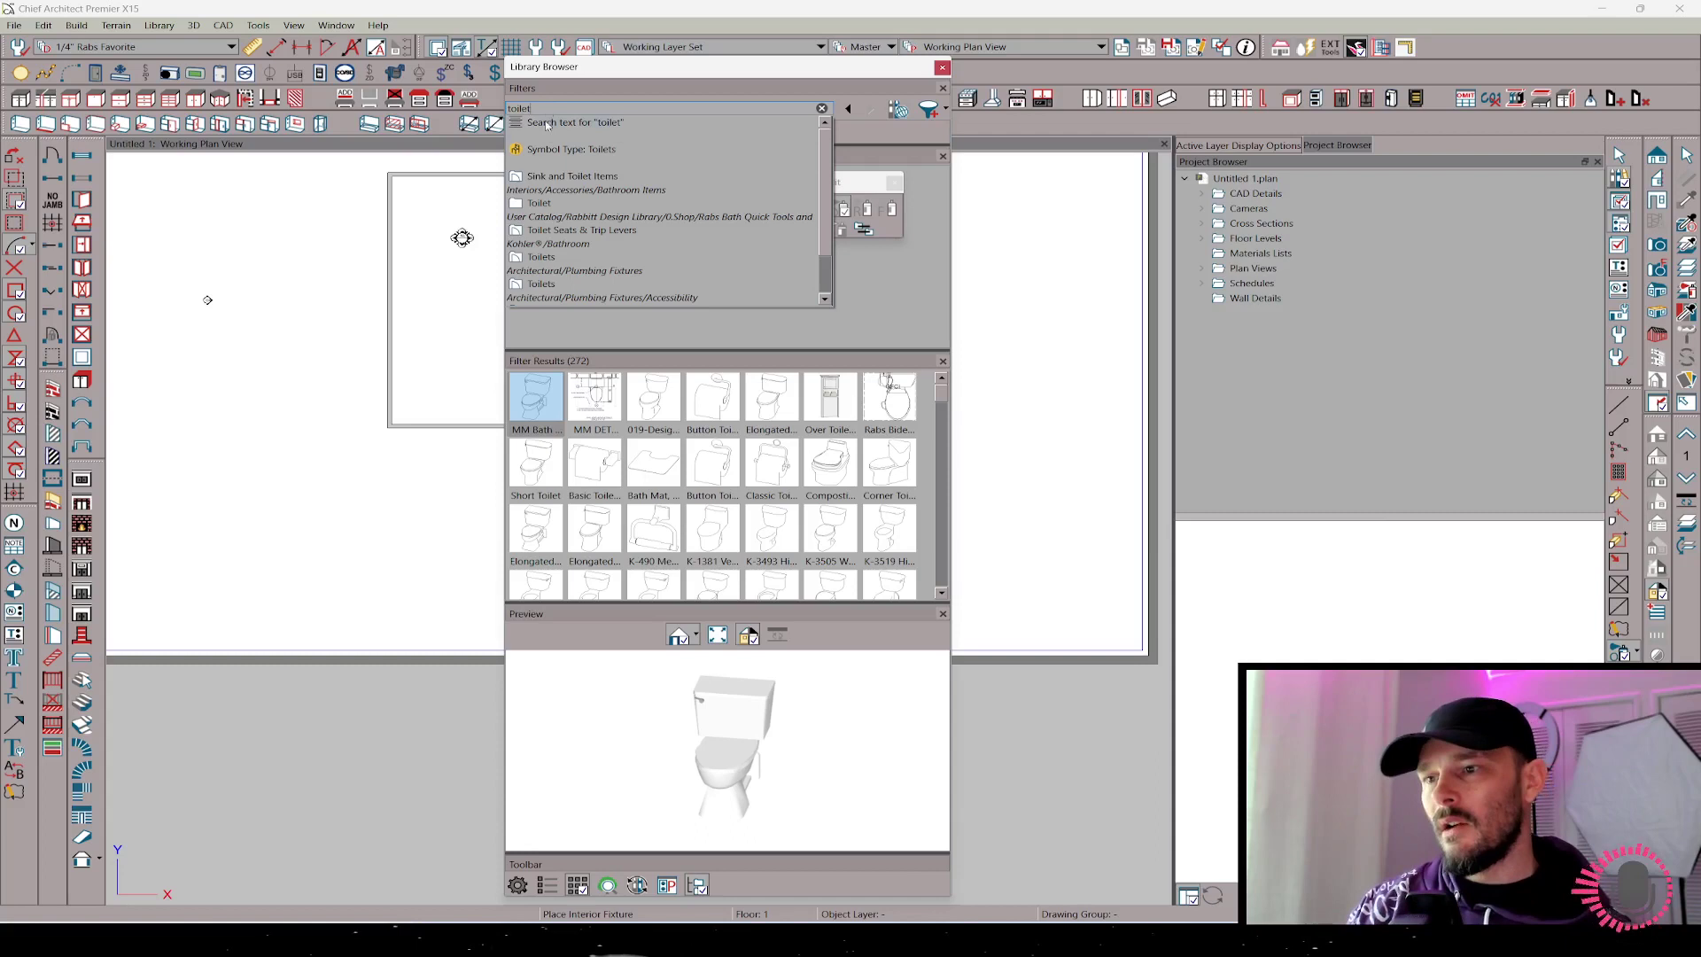
scroll(622, 212, "down", 2)
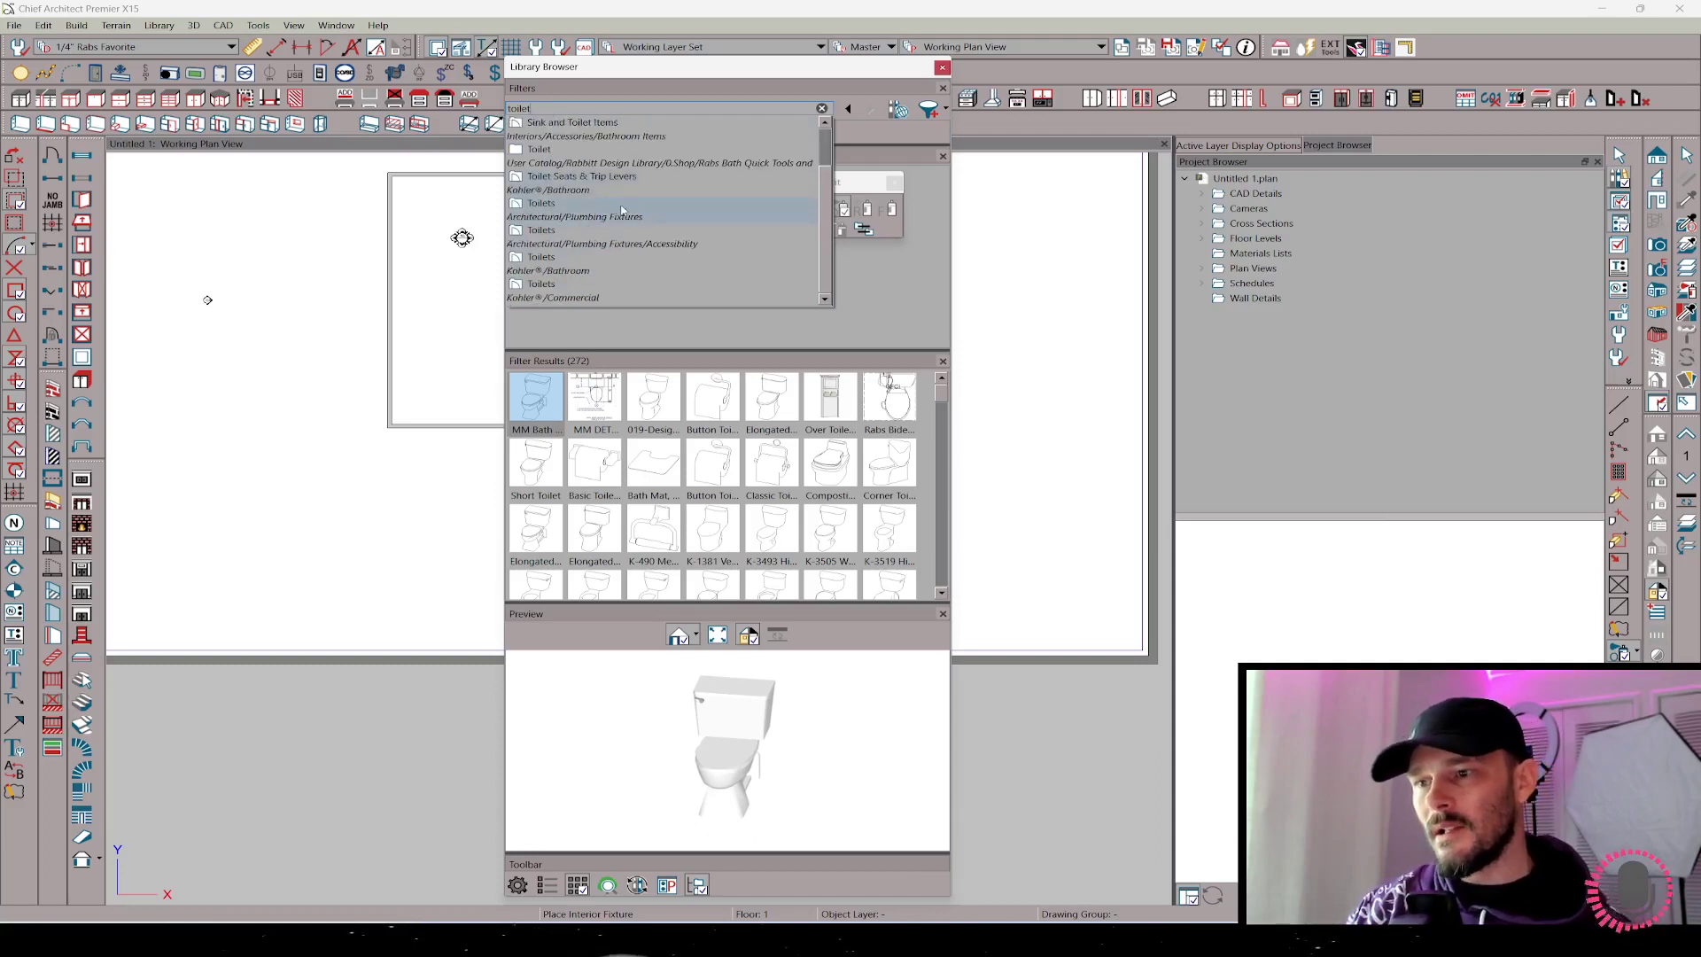
scroll(582, 284, "up", 2)
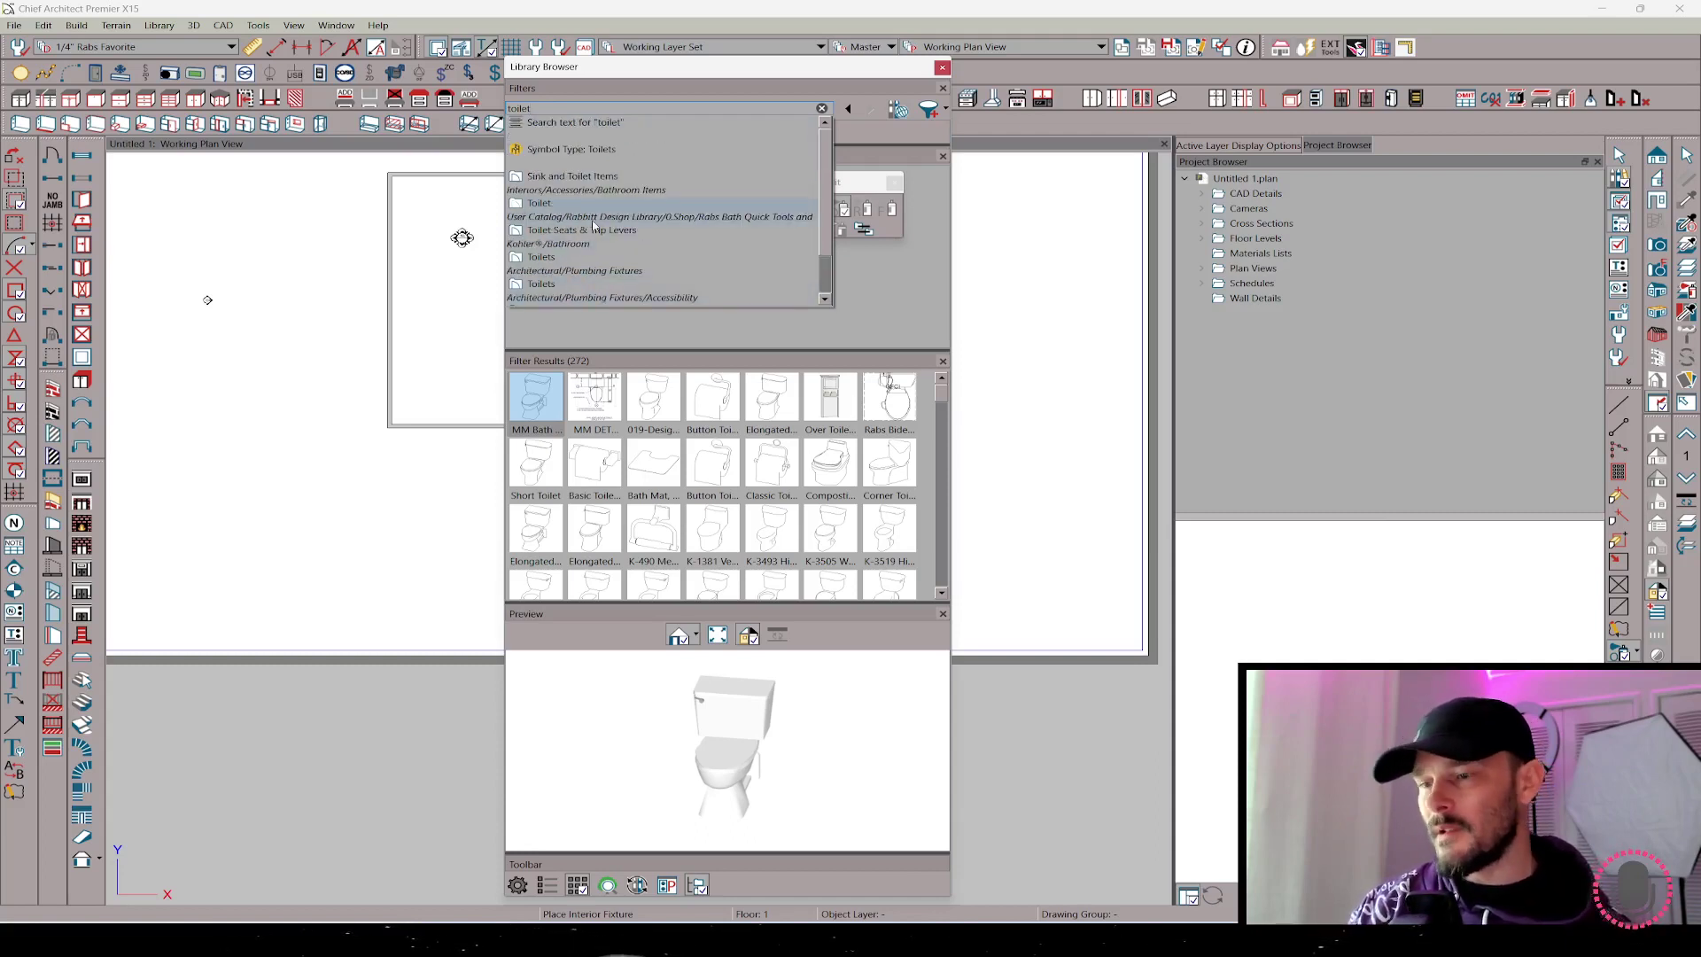
left_click(563, 150)
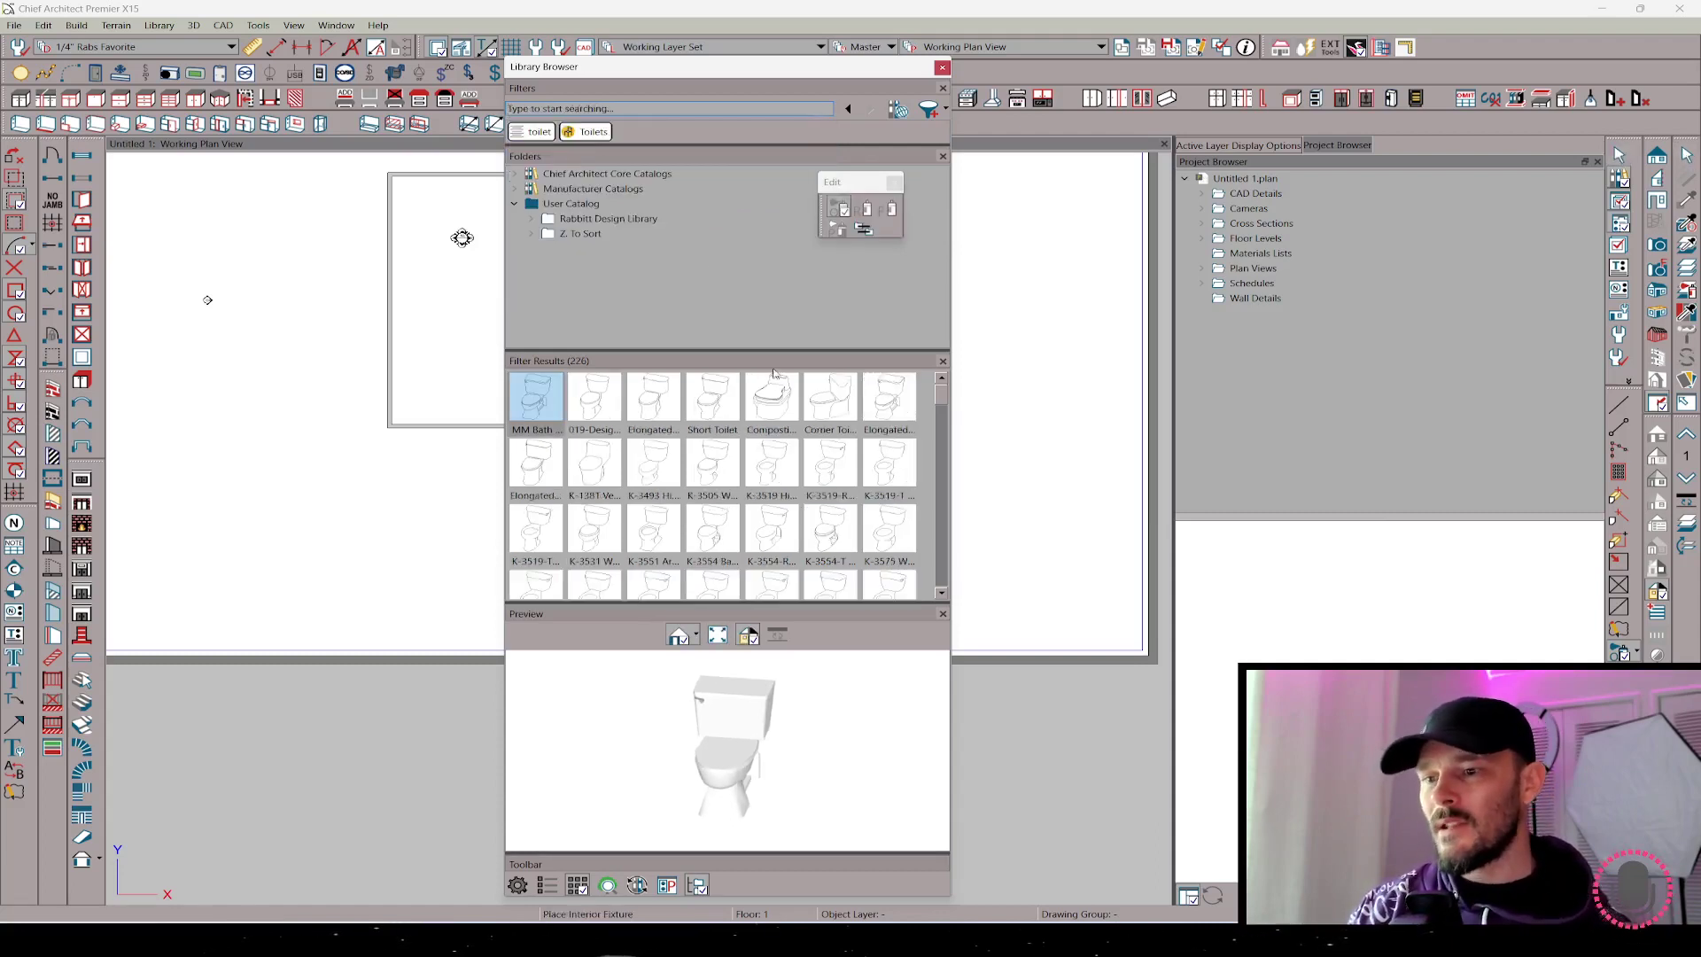
- Browse the toilet results with online catalog items temporarily included, checking the catalog download option of an online item
scroll(728, 478, "down", 8)
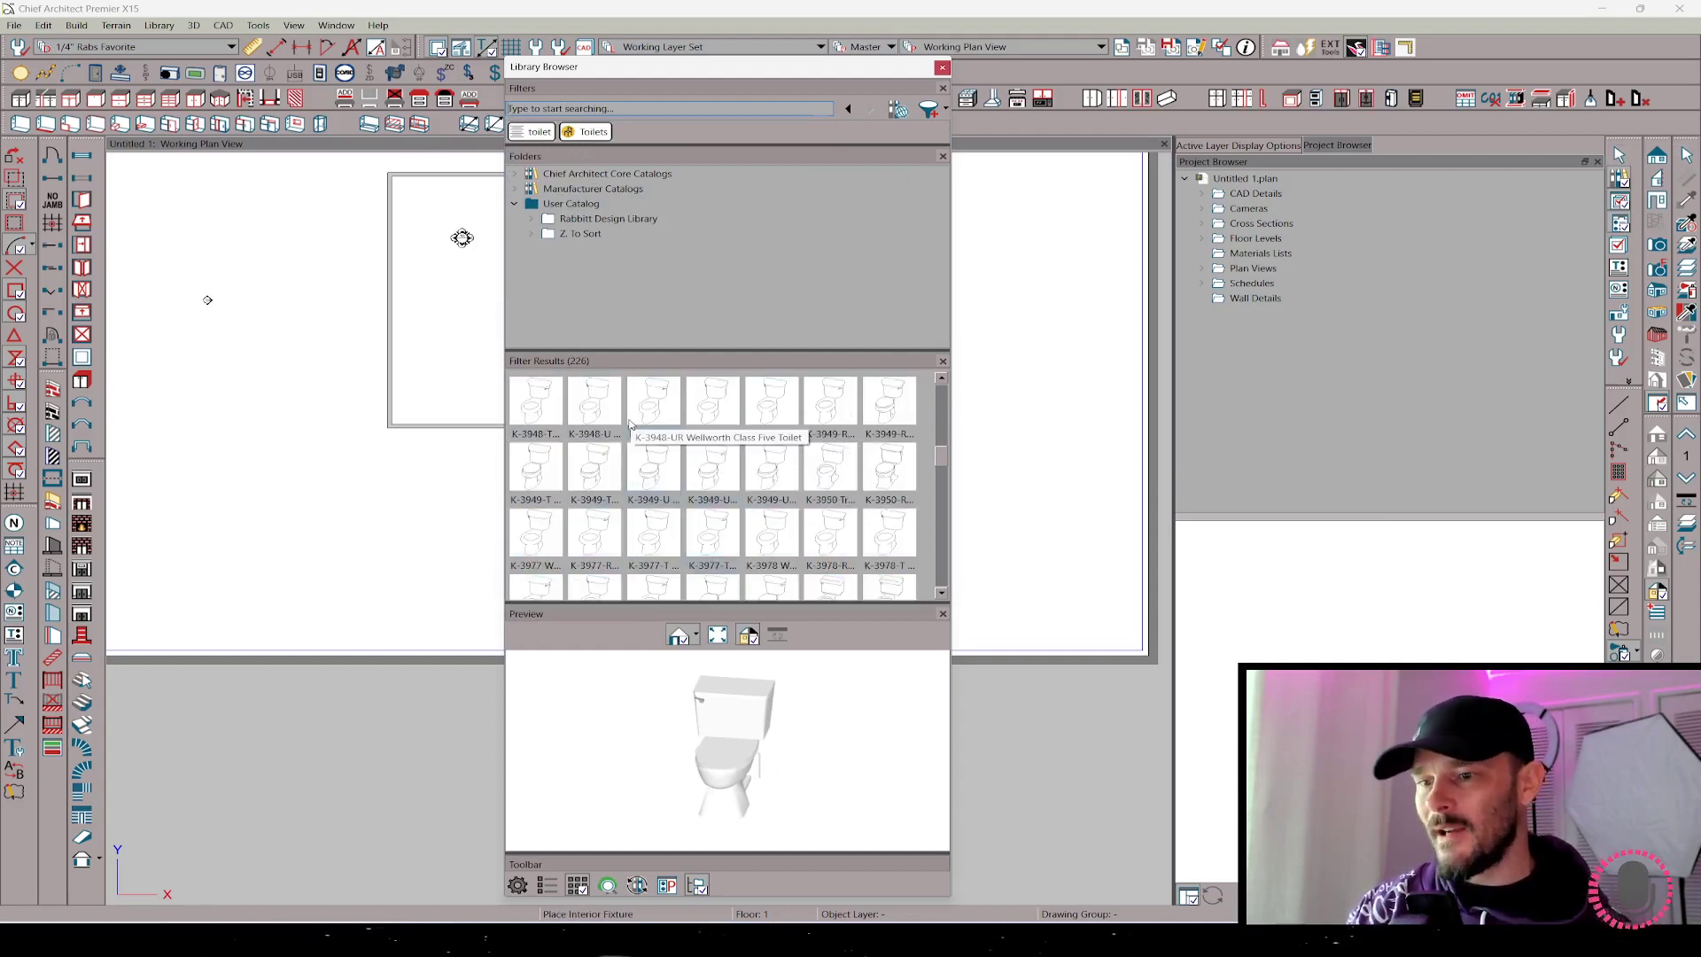
scroll(635, 456, "down", 4)
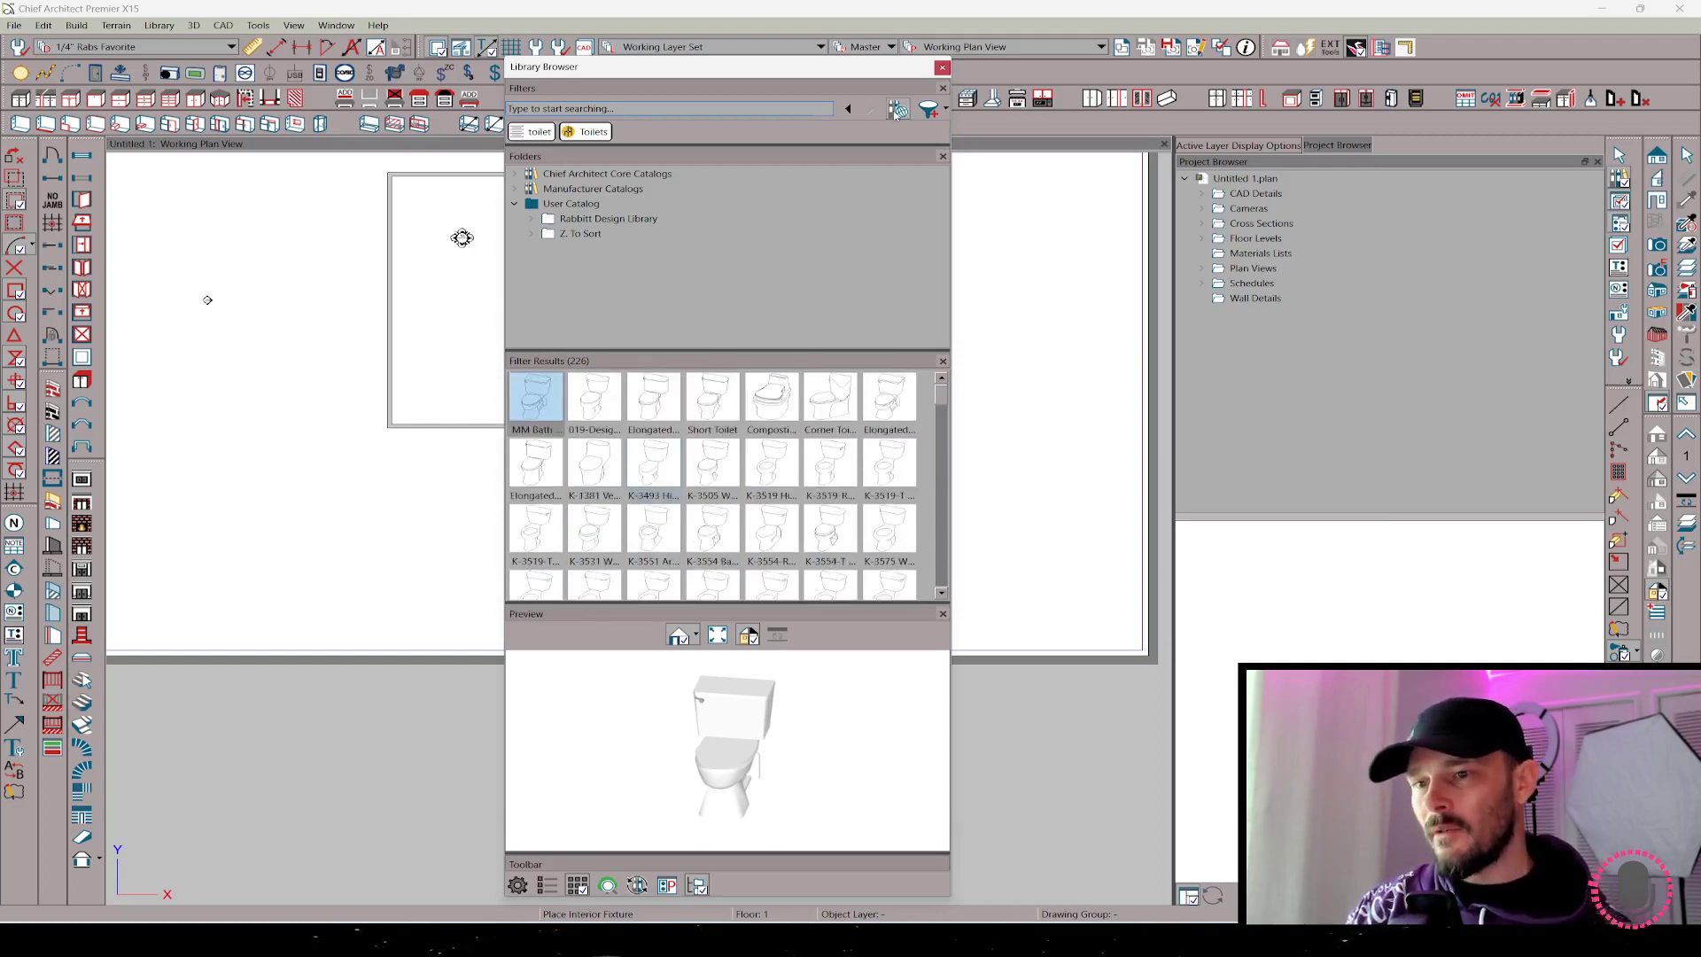
scroll(748, 445, "down", 10)
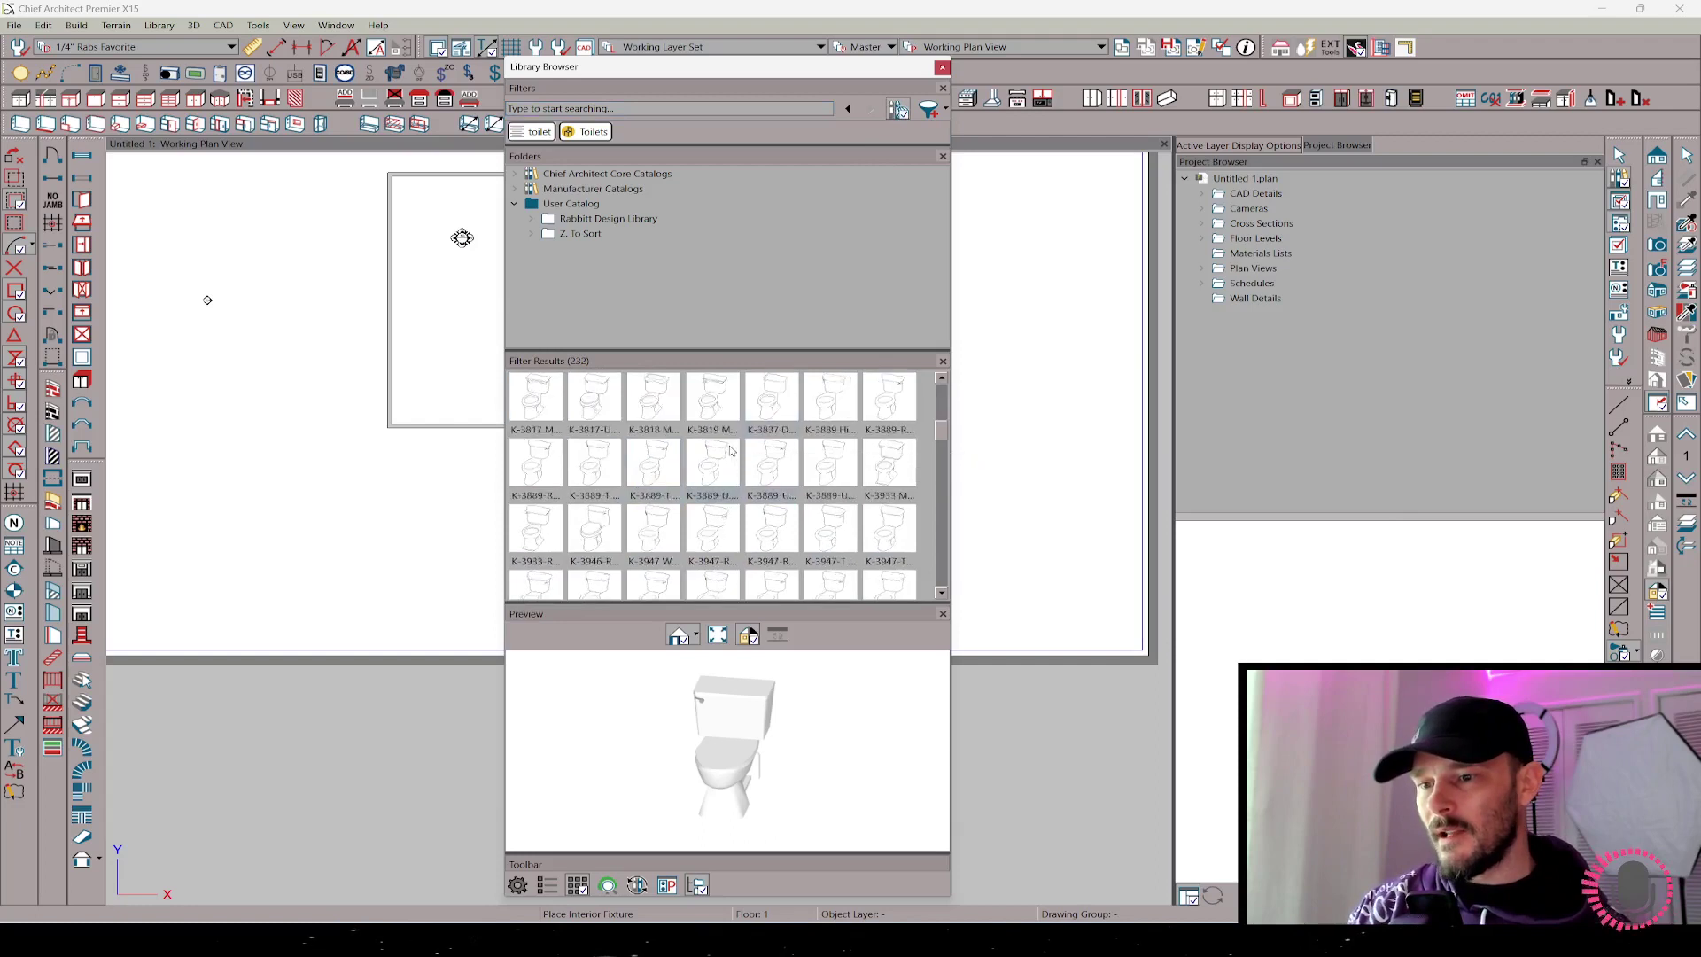
scroll(731, 450, "down", 5)
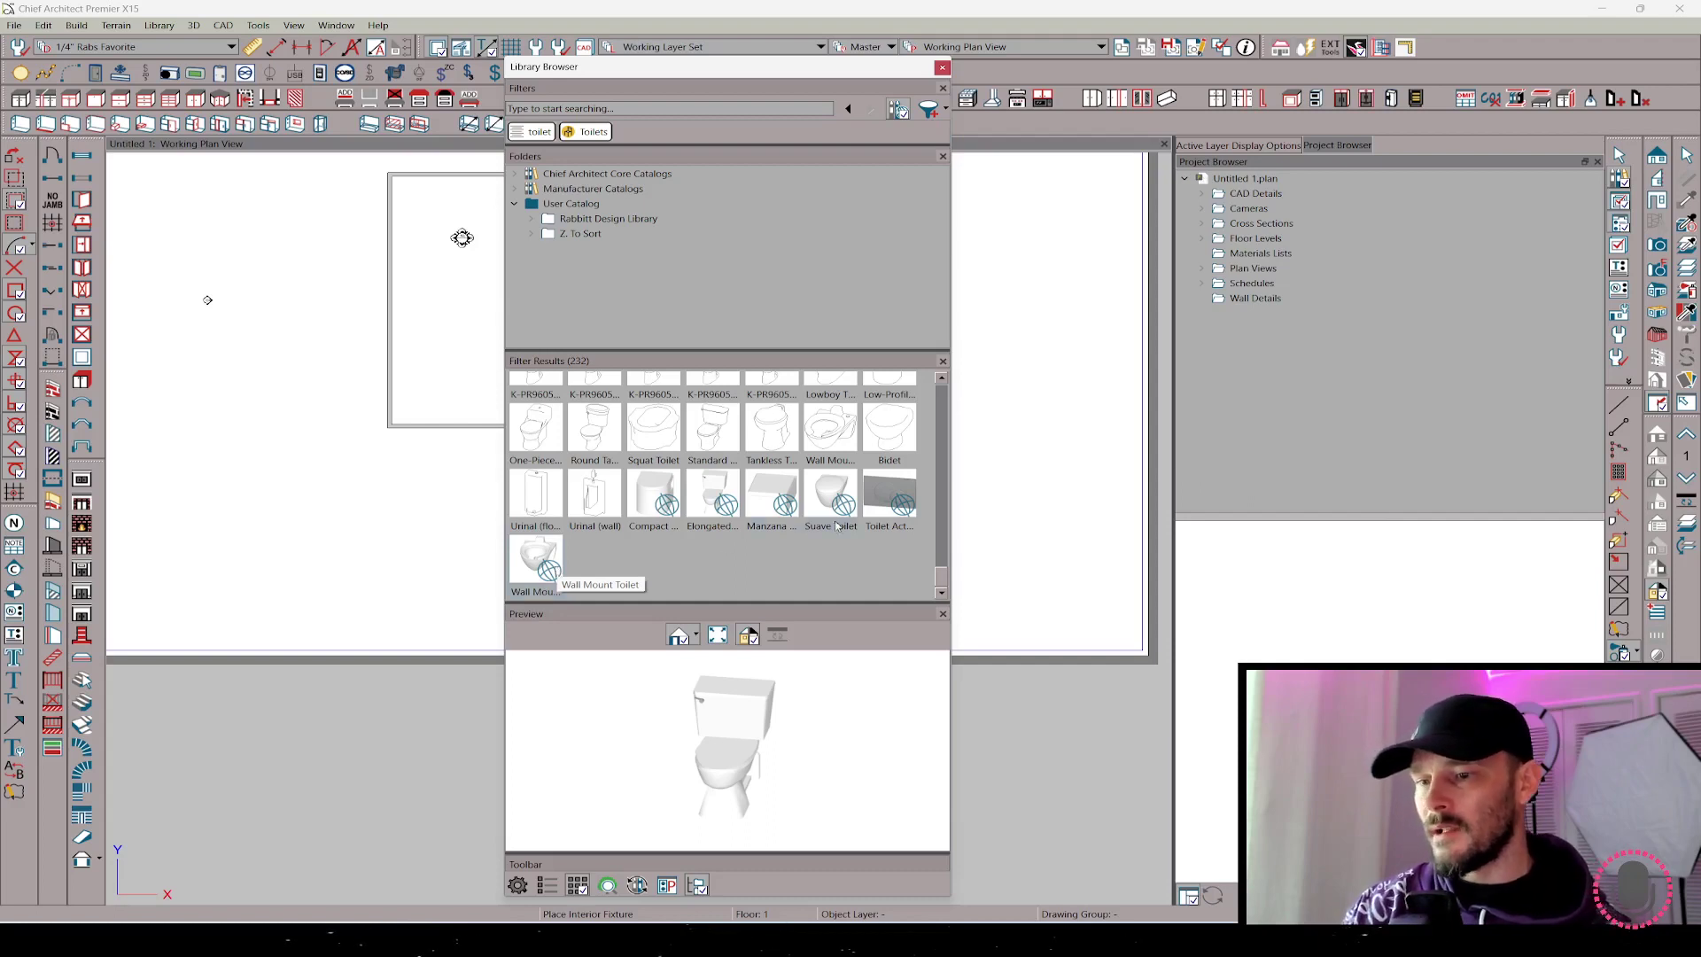
left_click(880, 504)
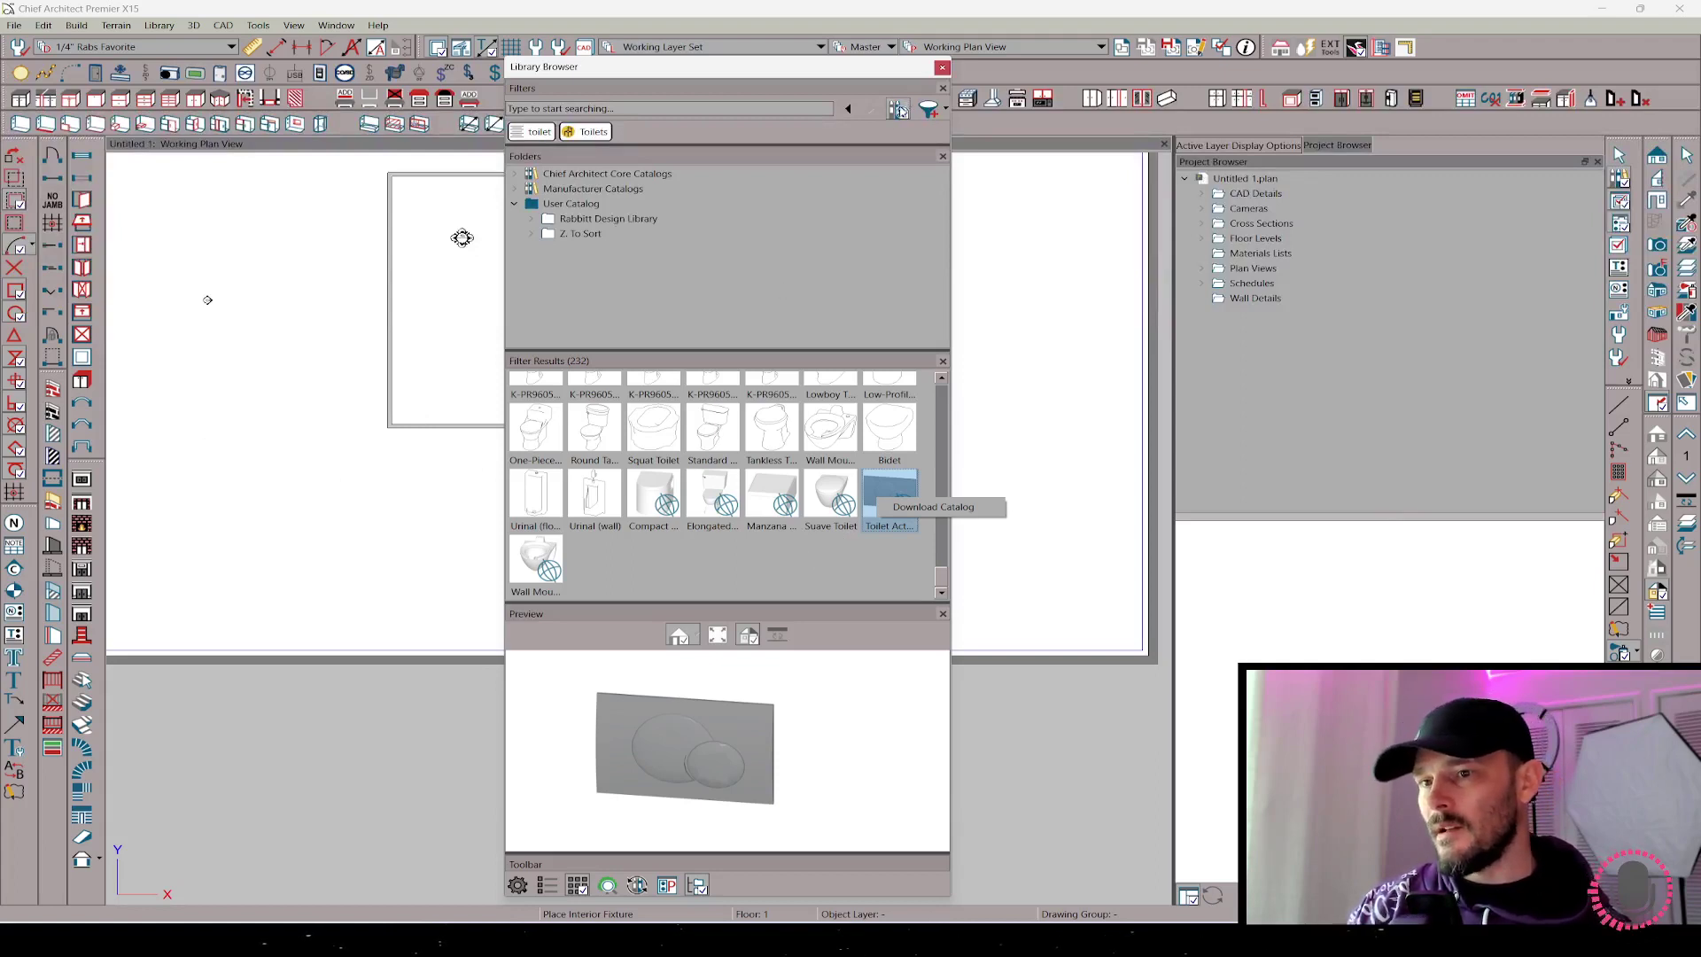
left_click(900, 108)
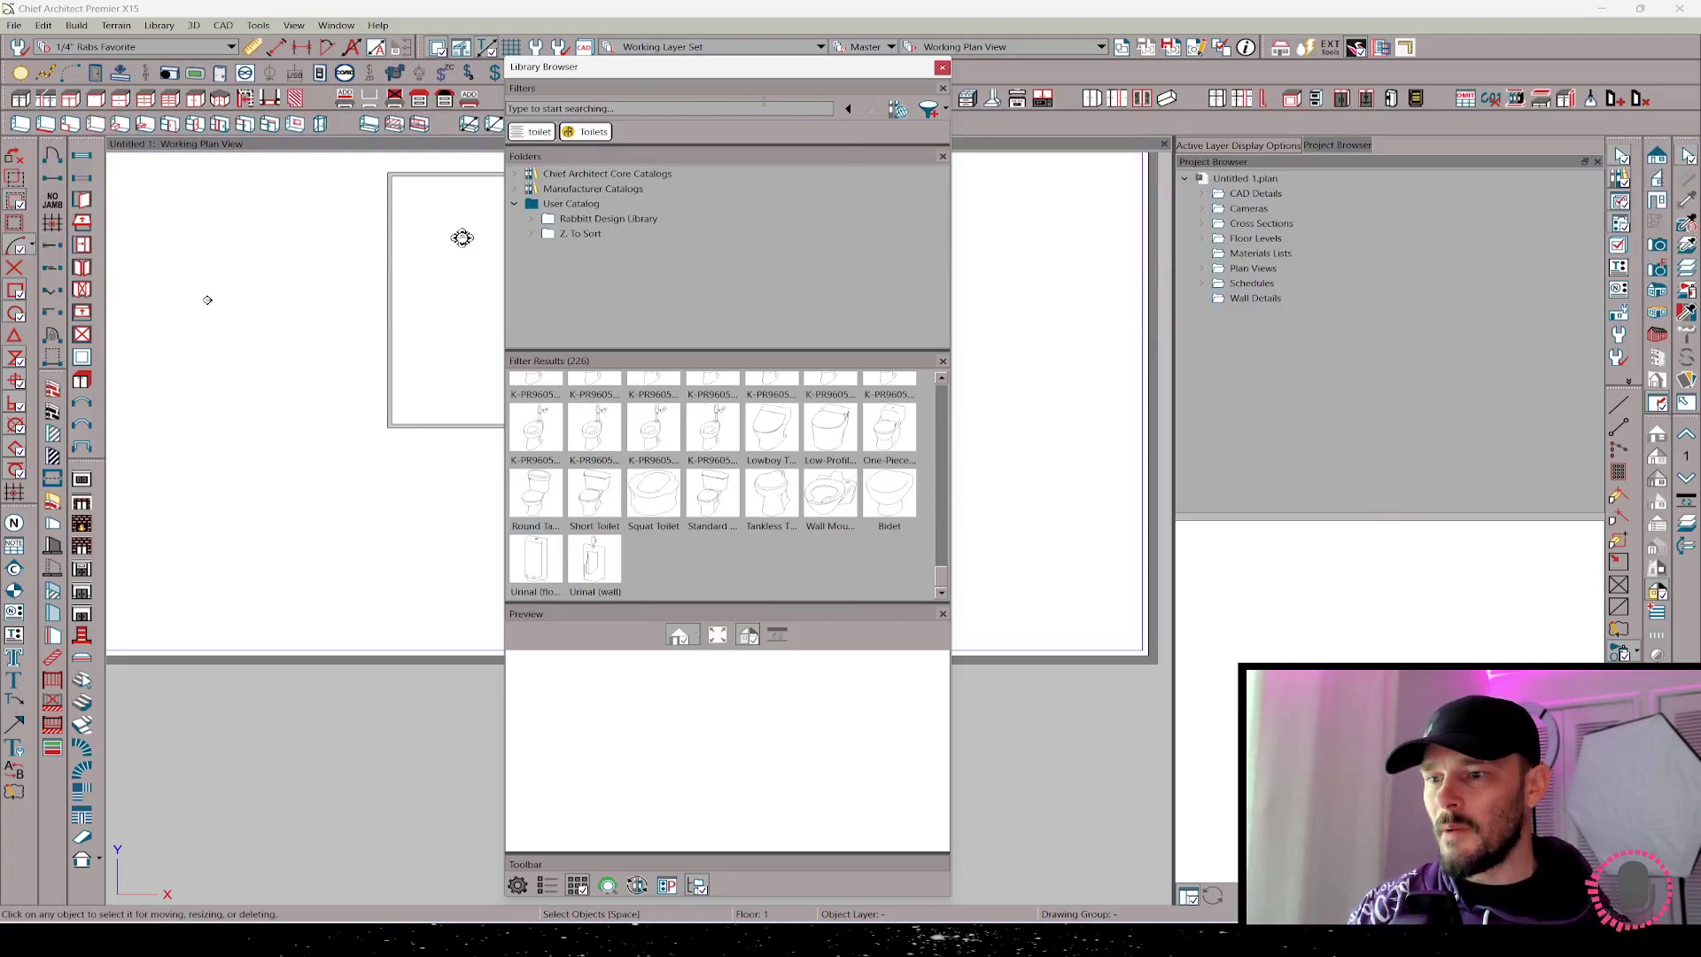
- Remove both the "toilet" text filter and the Toilets symbol type filter from the library search
mouse_move(570, 134)
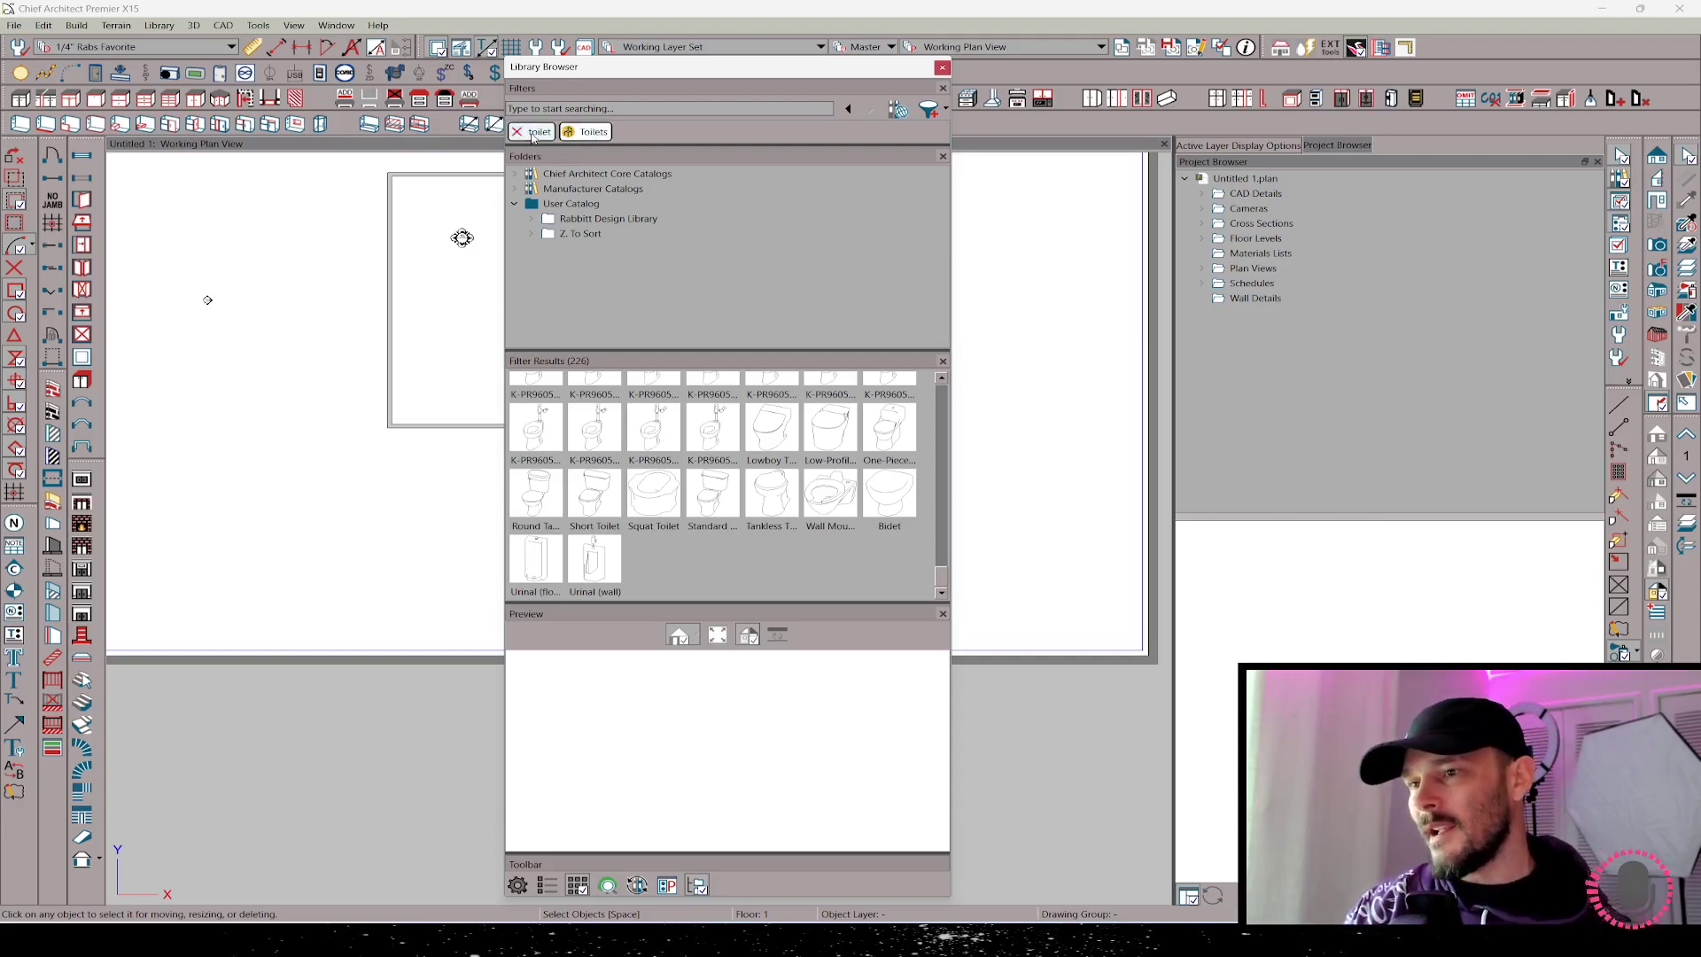
left_click(533, 135)
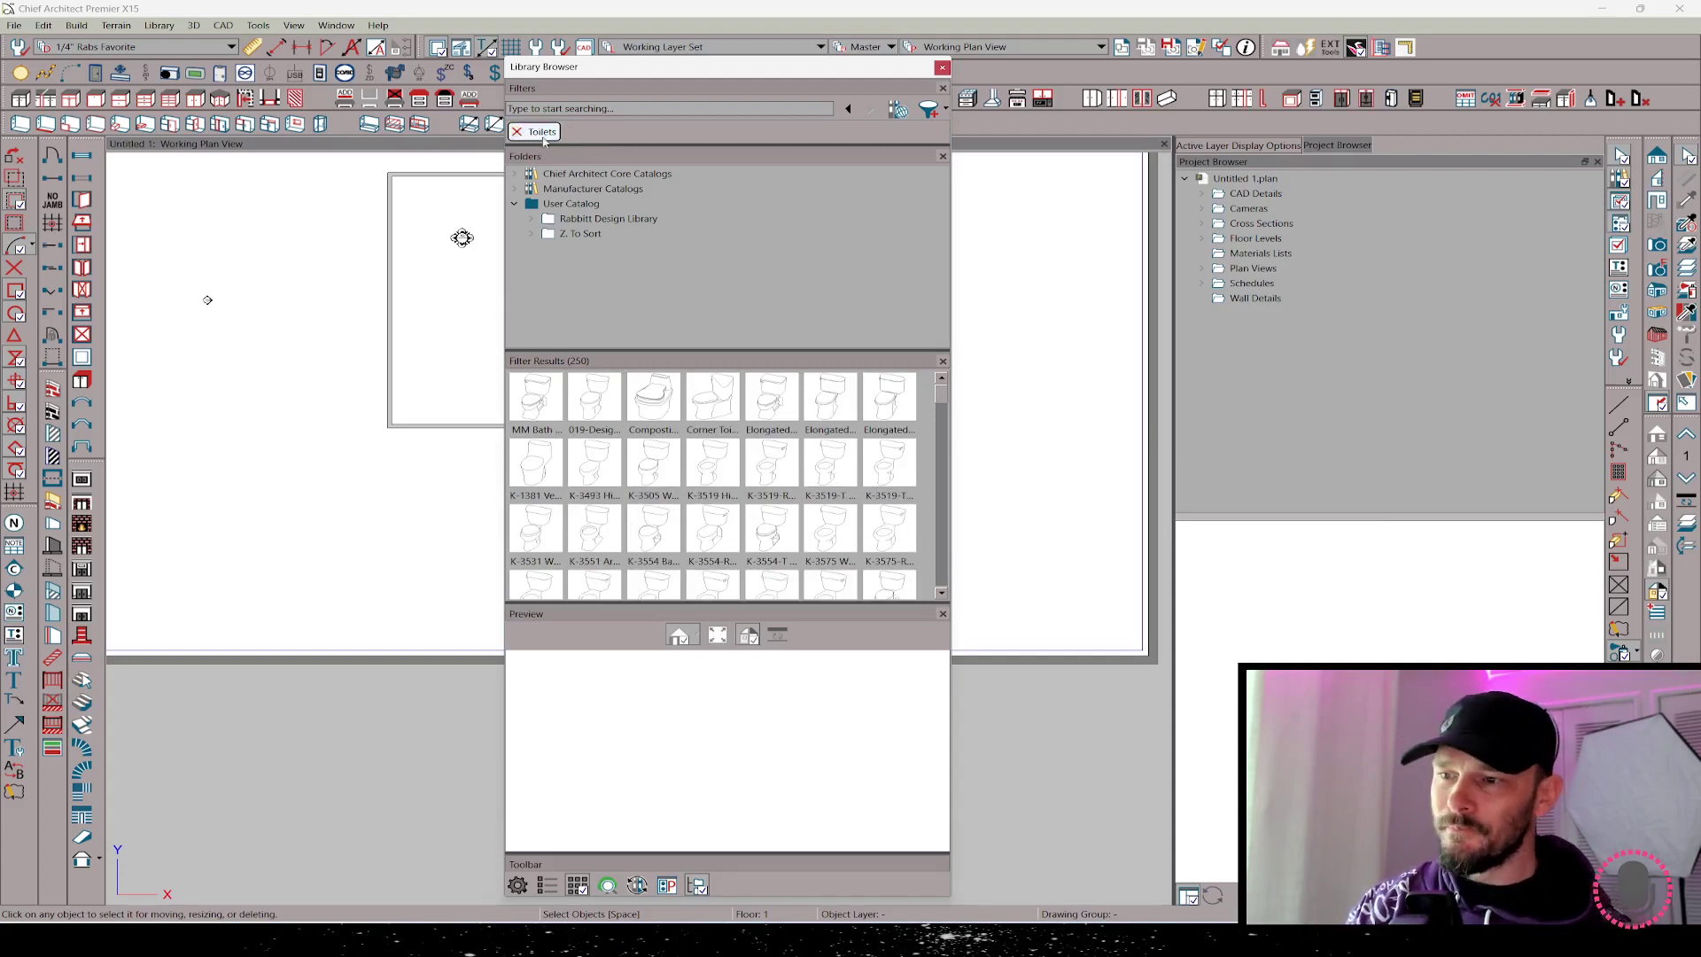
left_click(535, 133)
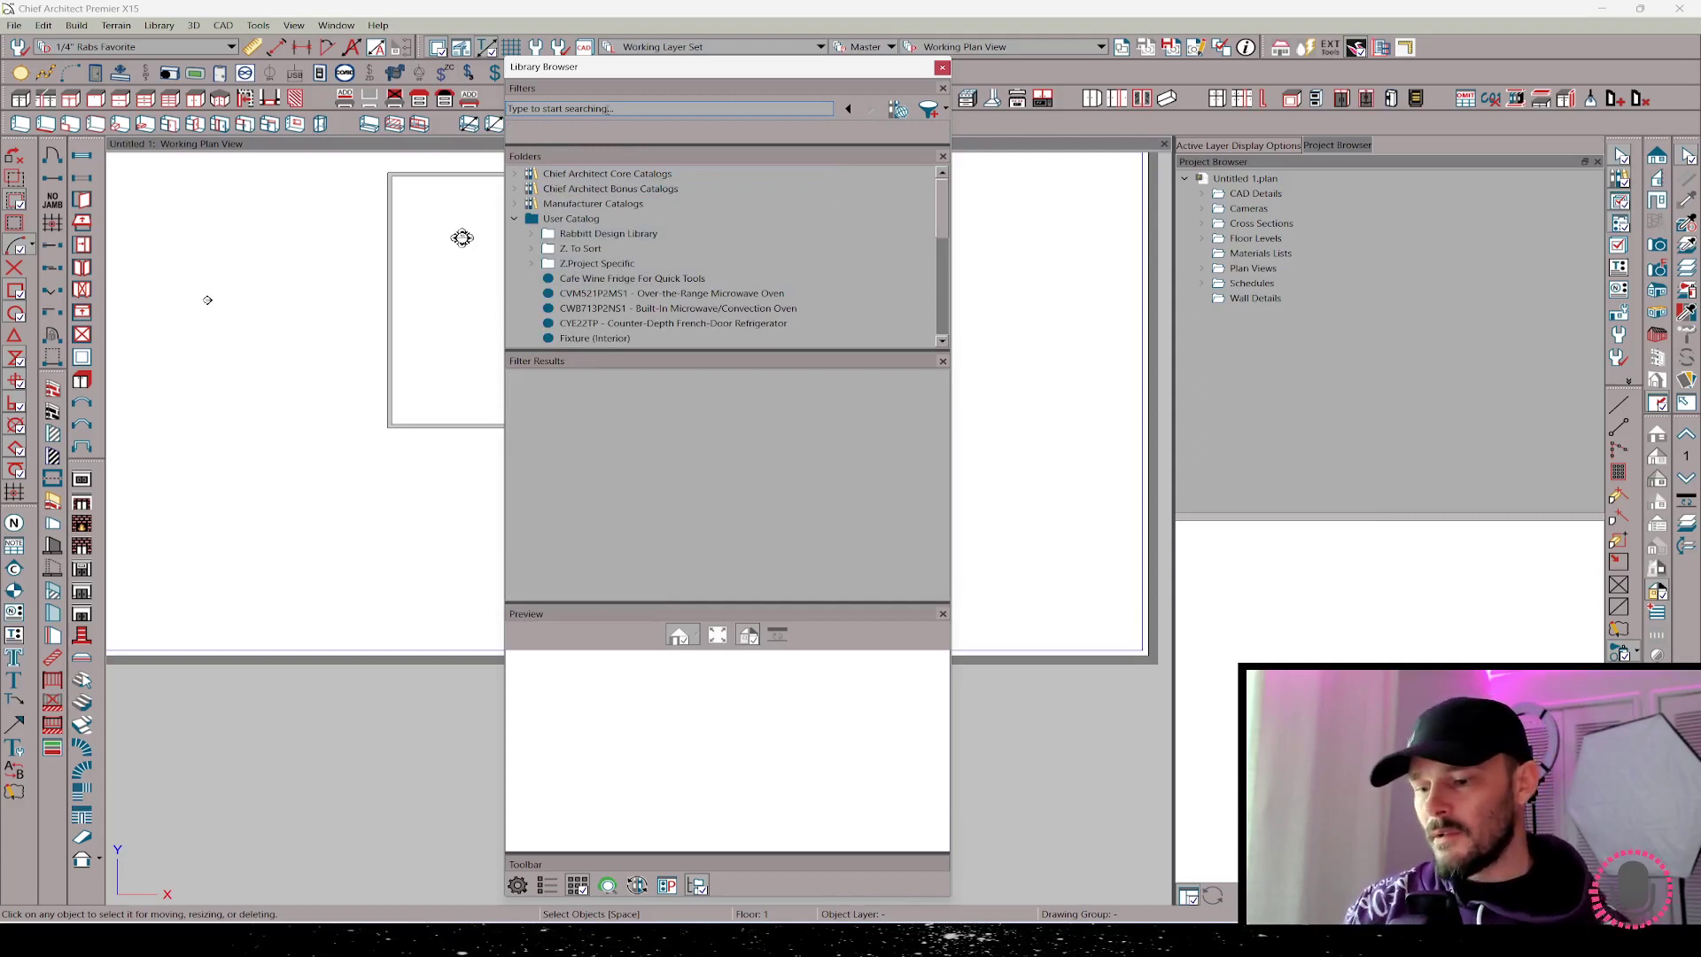
- Search the library for "furniture", filter by the Other Furniture symbol type and browse the matching items
left_click(608, 108)
type("furn")
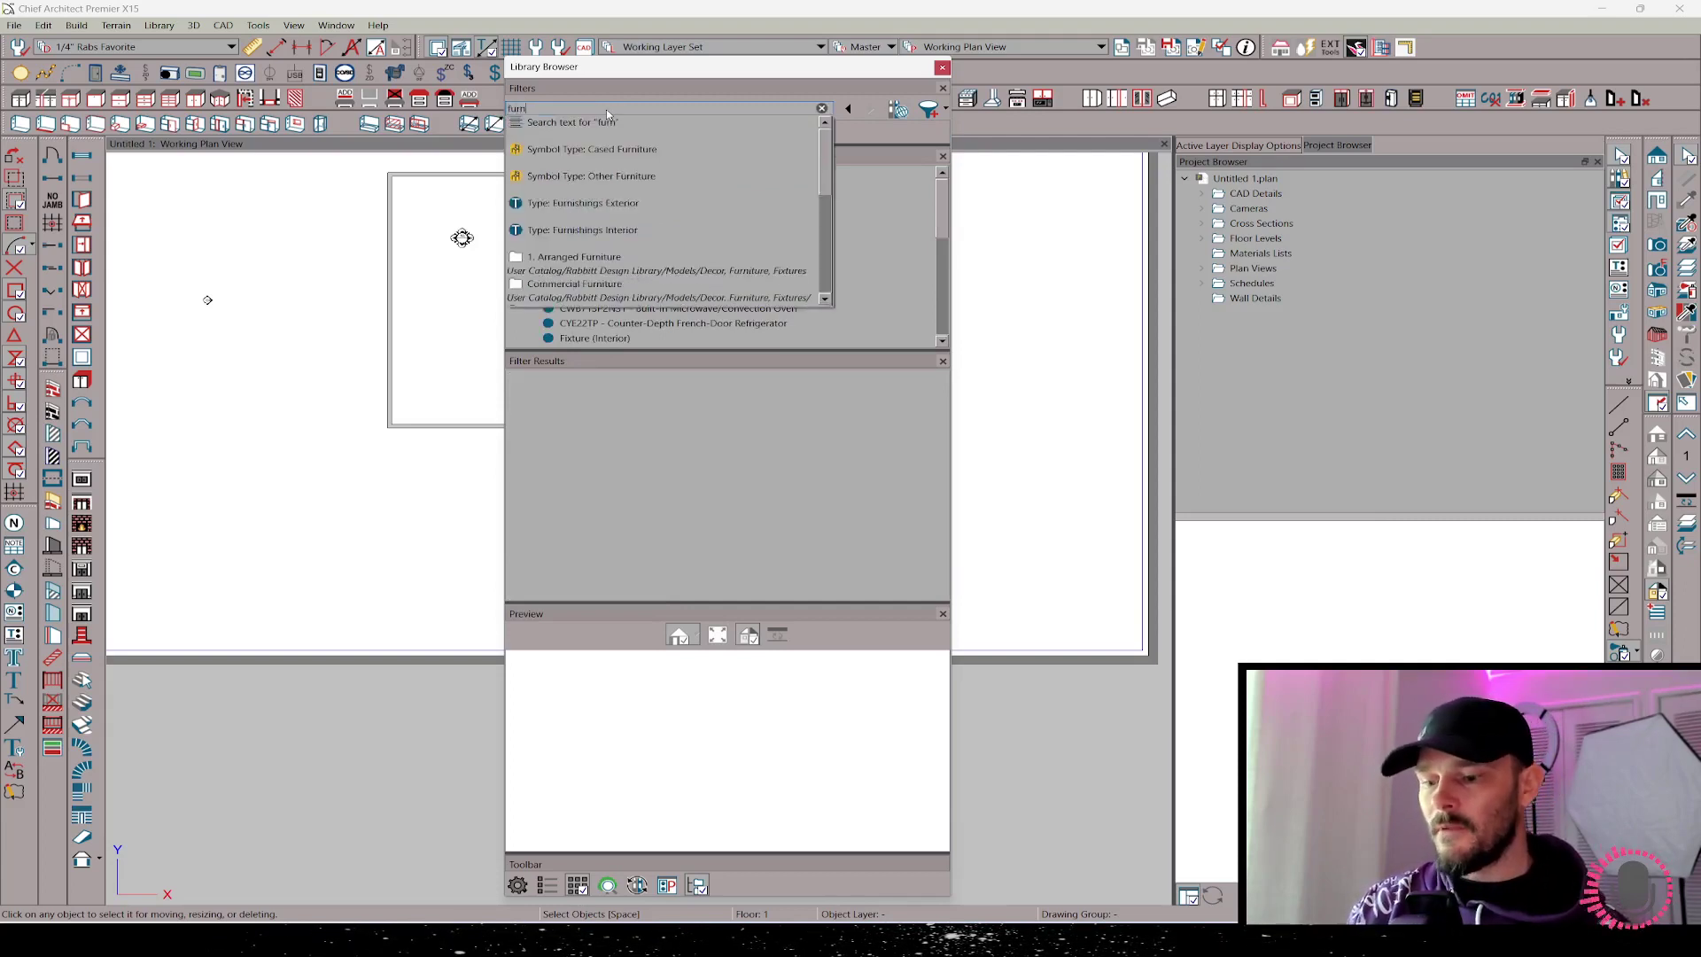
type("iture")
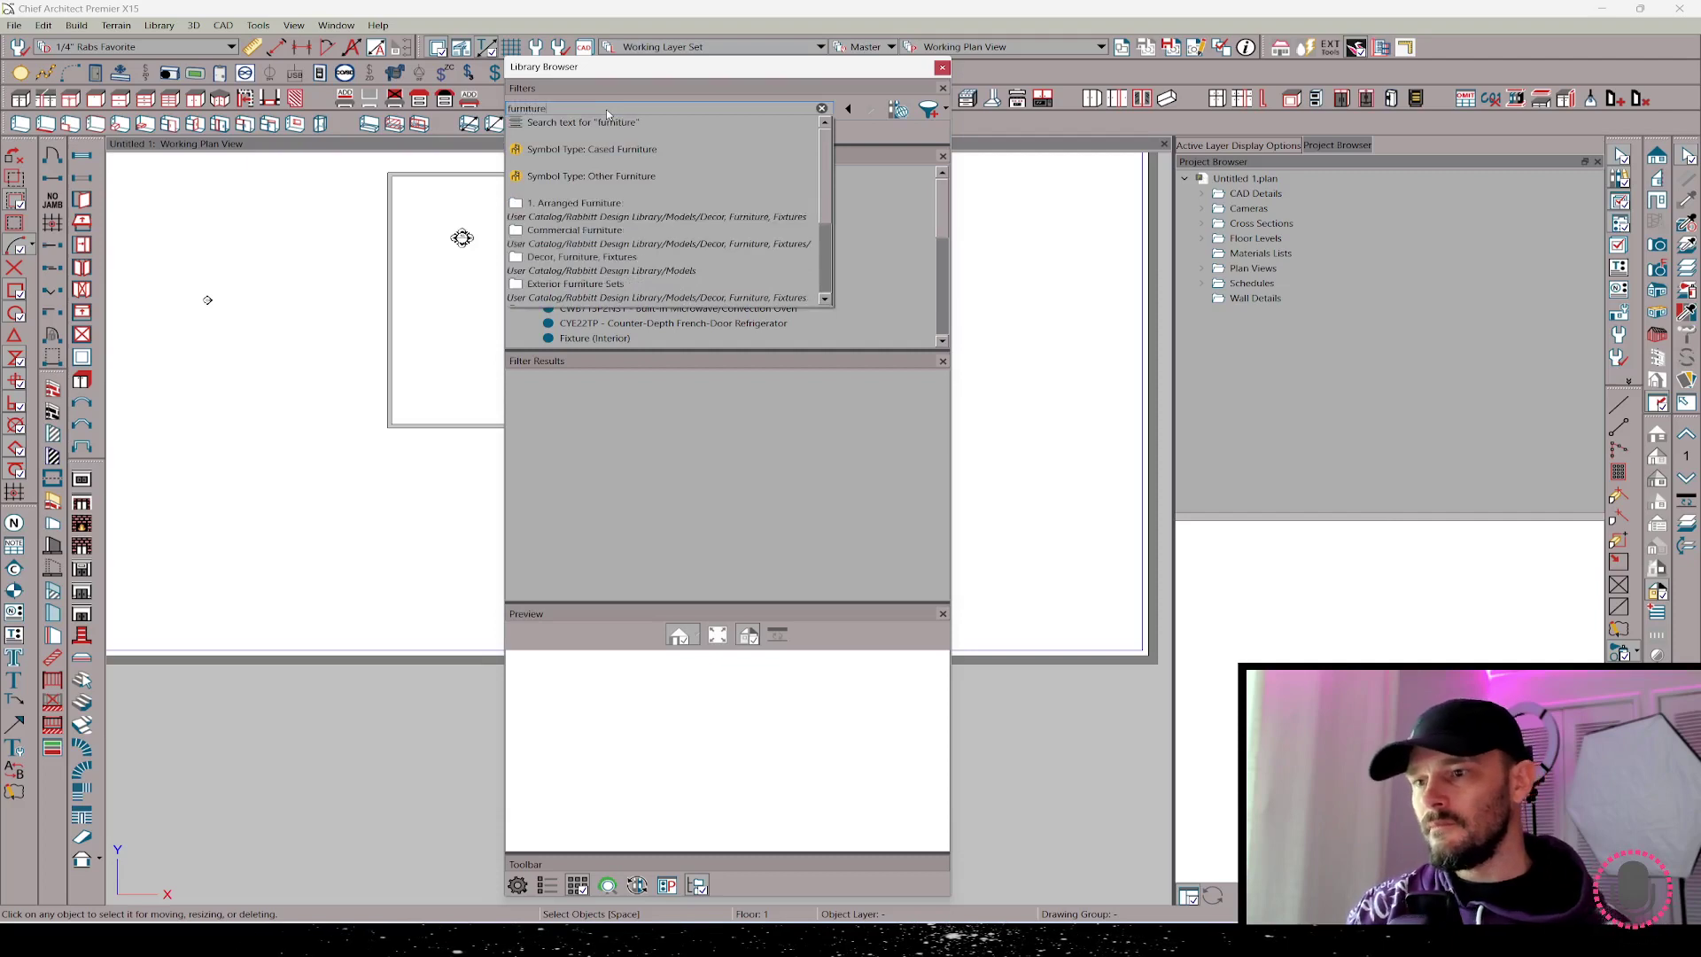
left_click(535, 177)
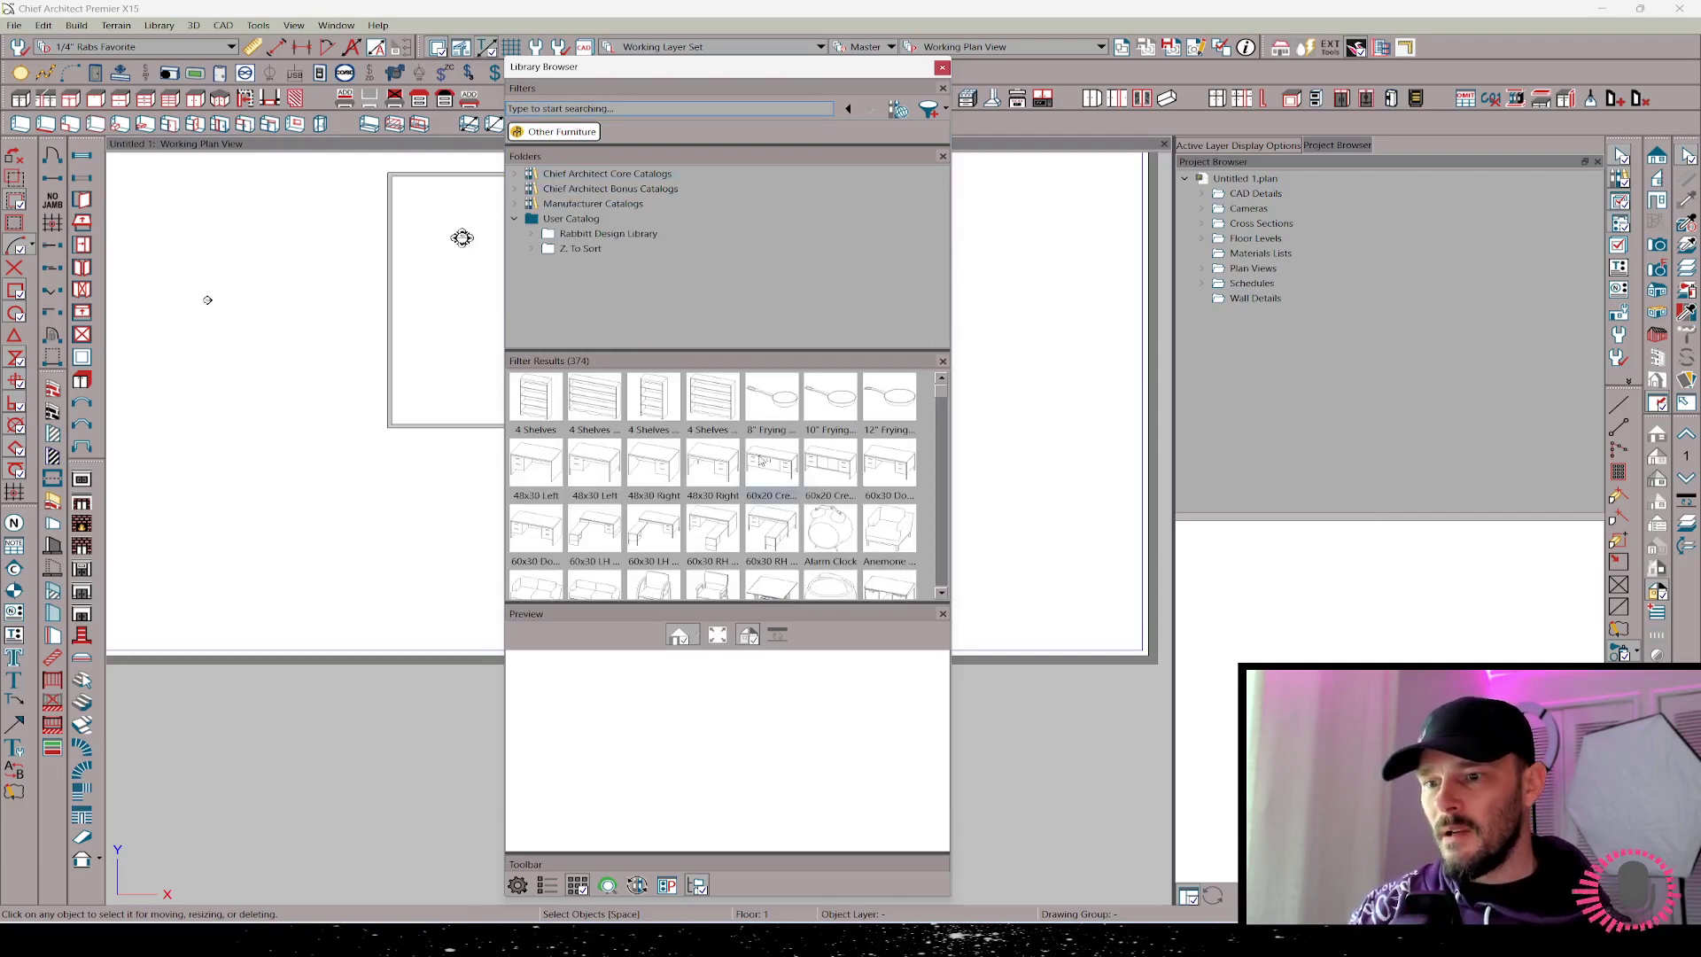
scroll(759, 460, "down", 5)
scroll(760, 460, "down", 3)
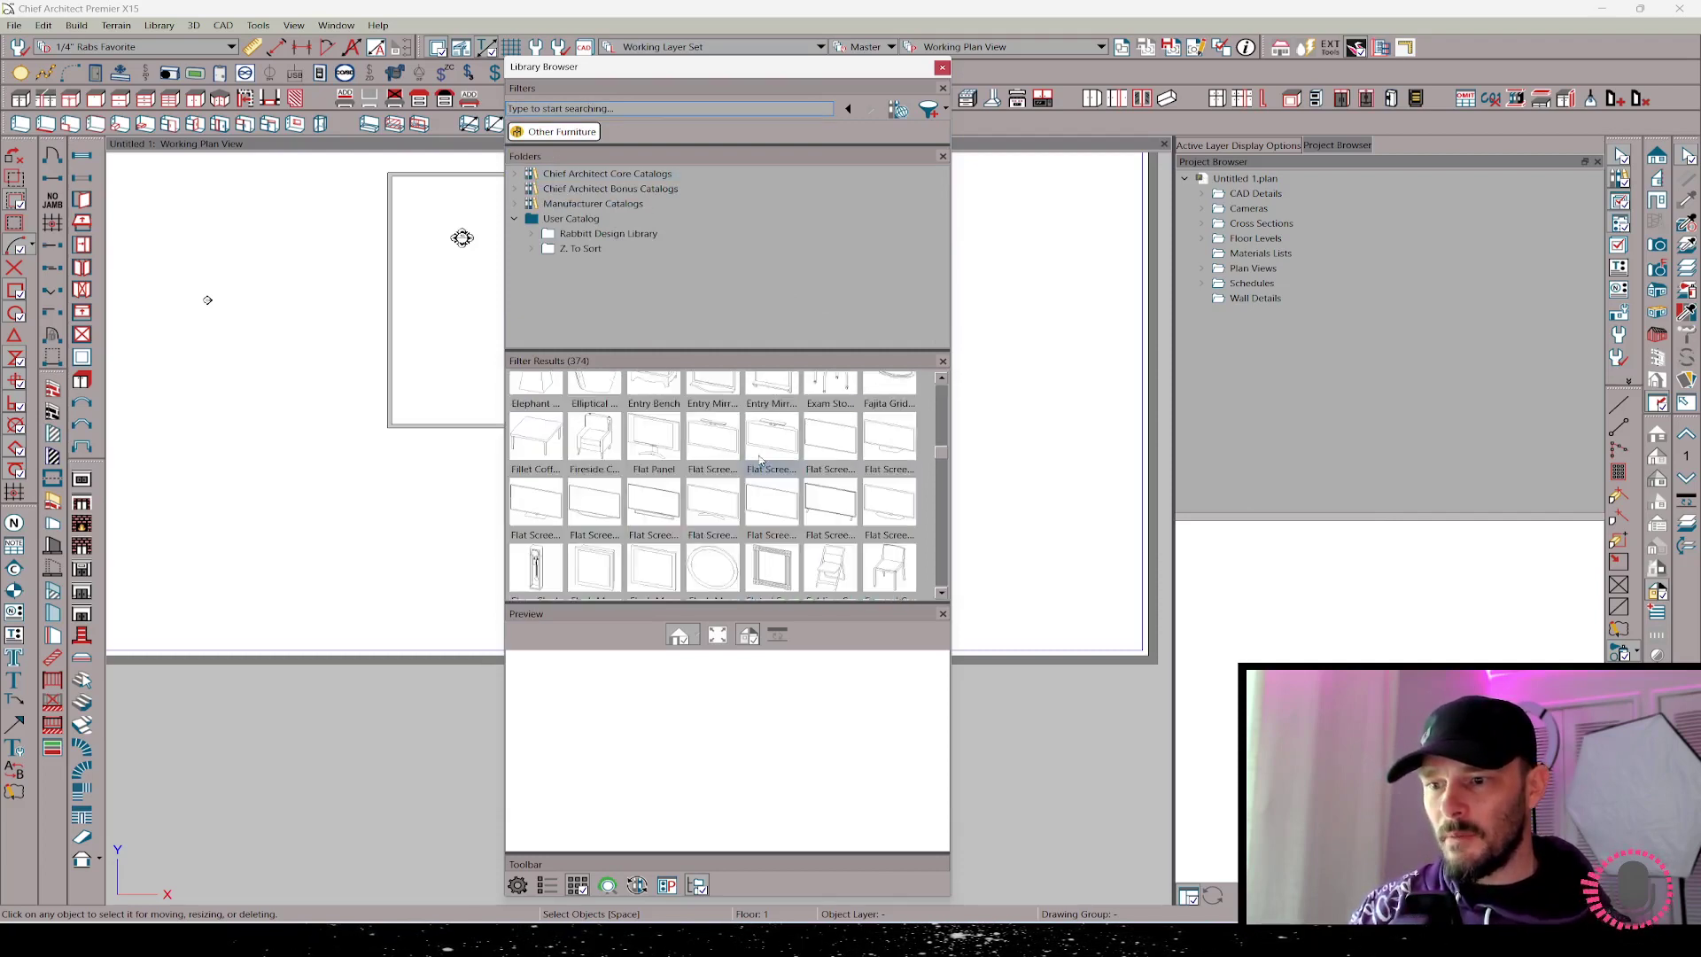
- Search for "sofa" and remove the Other Furniture filter to browse sofas from all catalogs
type("sofa")
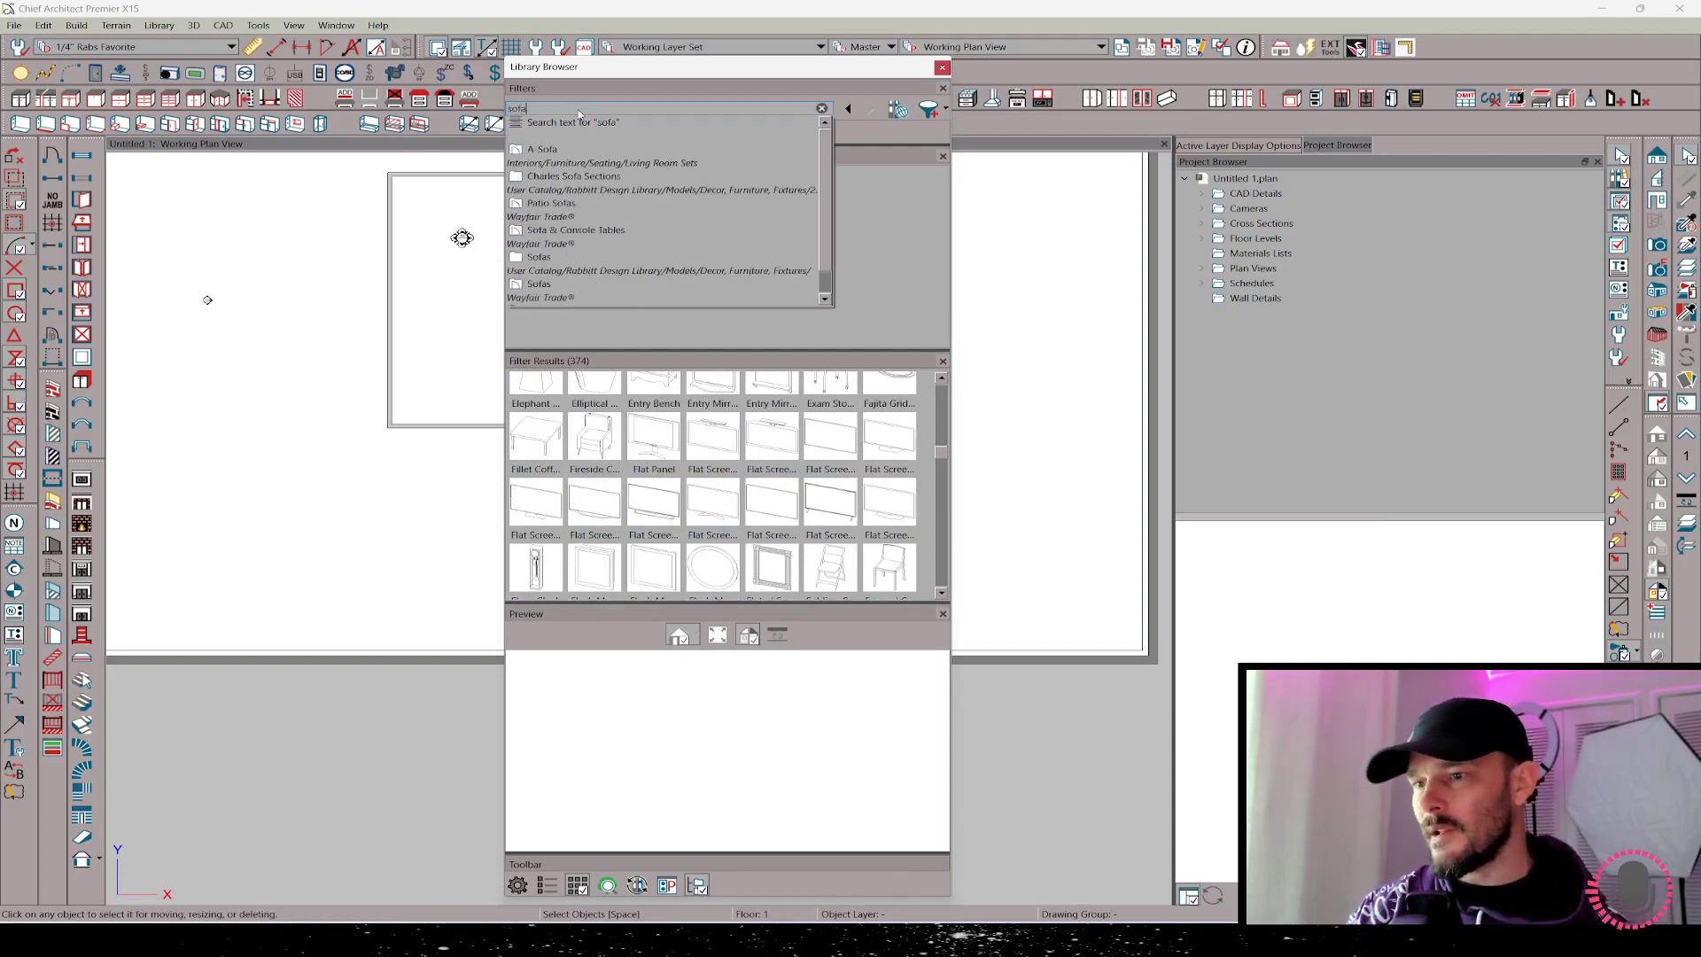
key("Return")
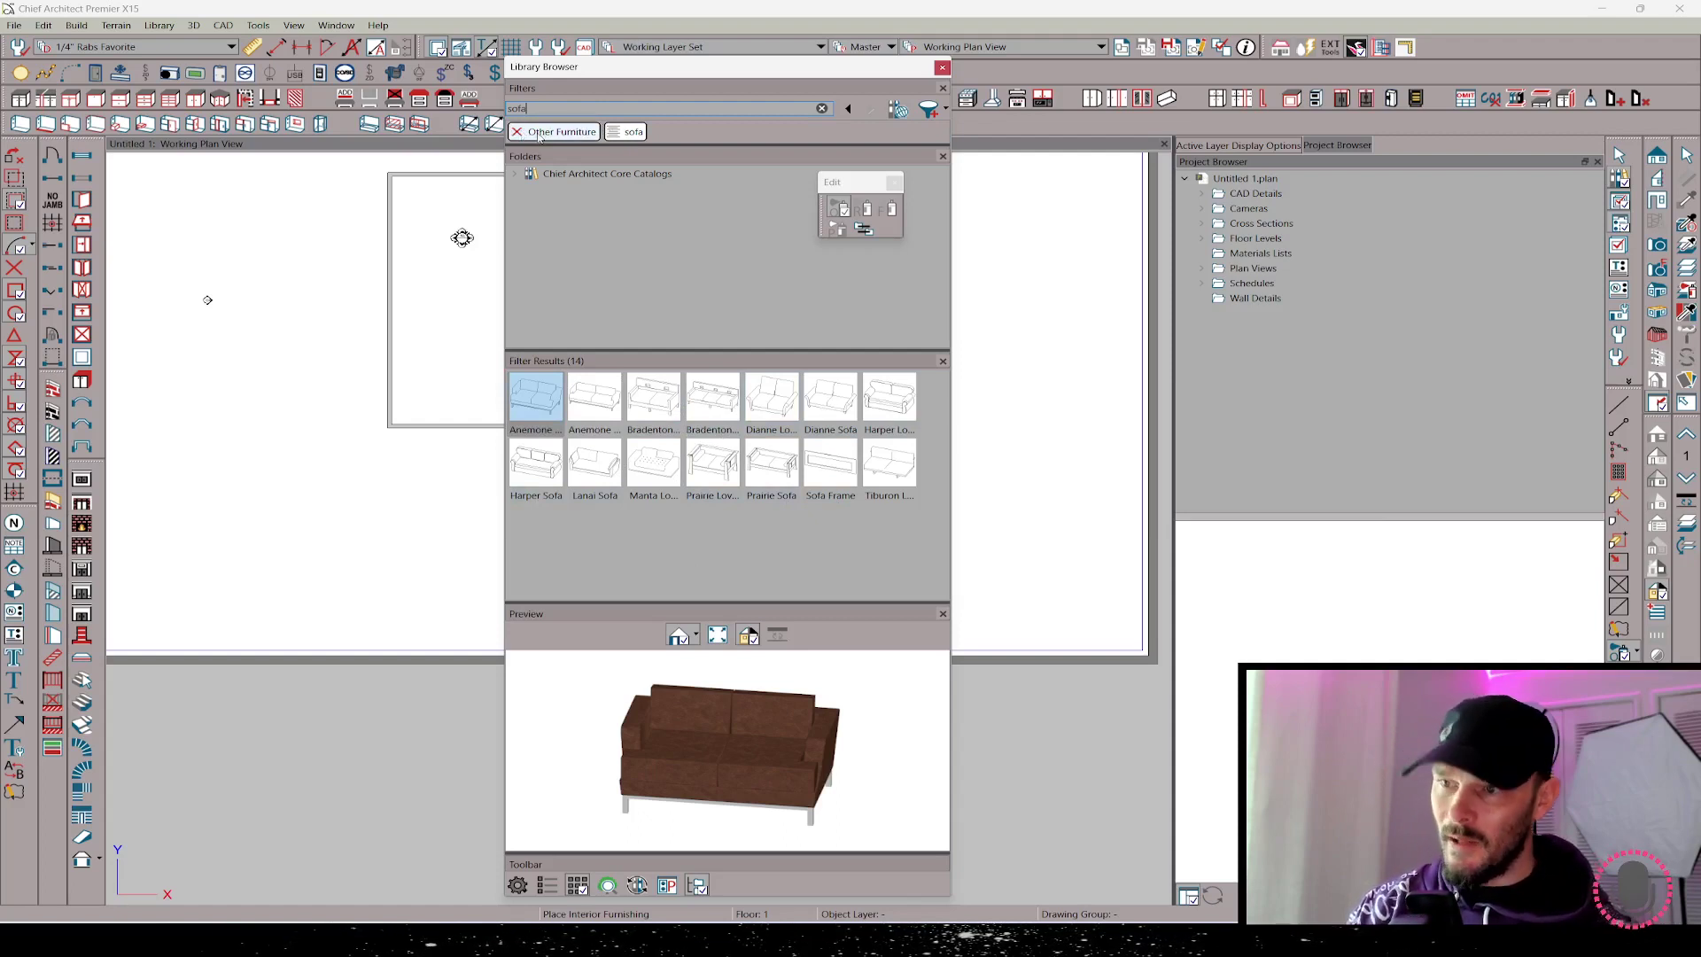
left_click(539, 133)
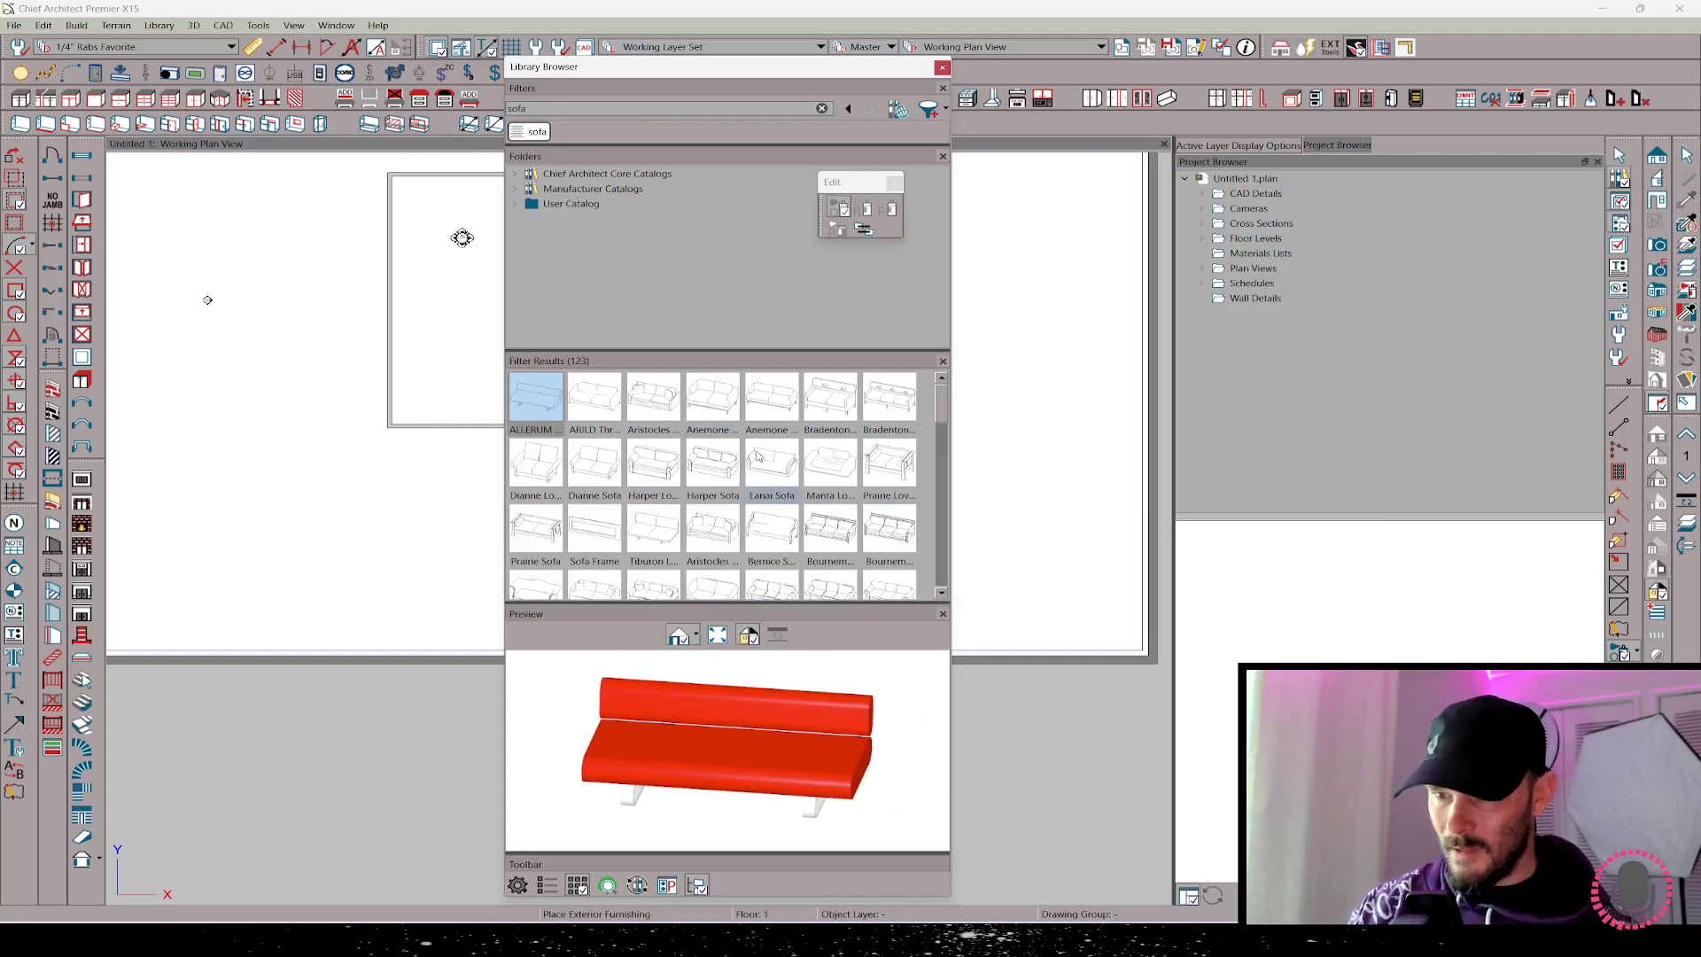
scroll(761, 549, "down", 3)
scroll(733, 519, "down", 3)
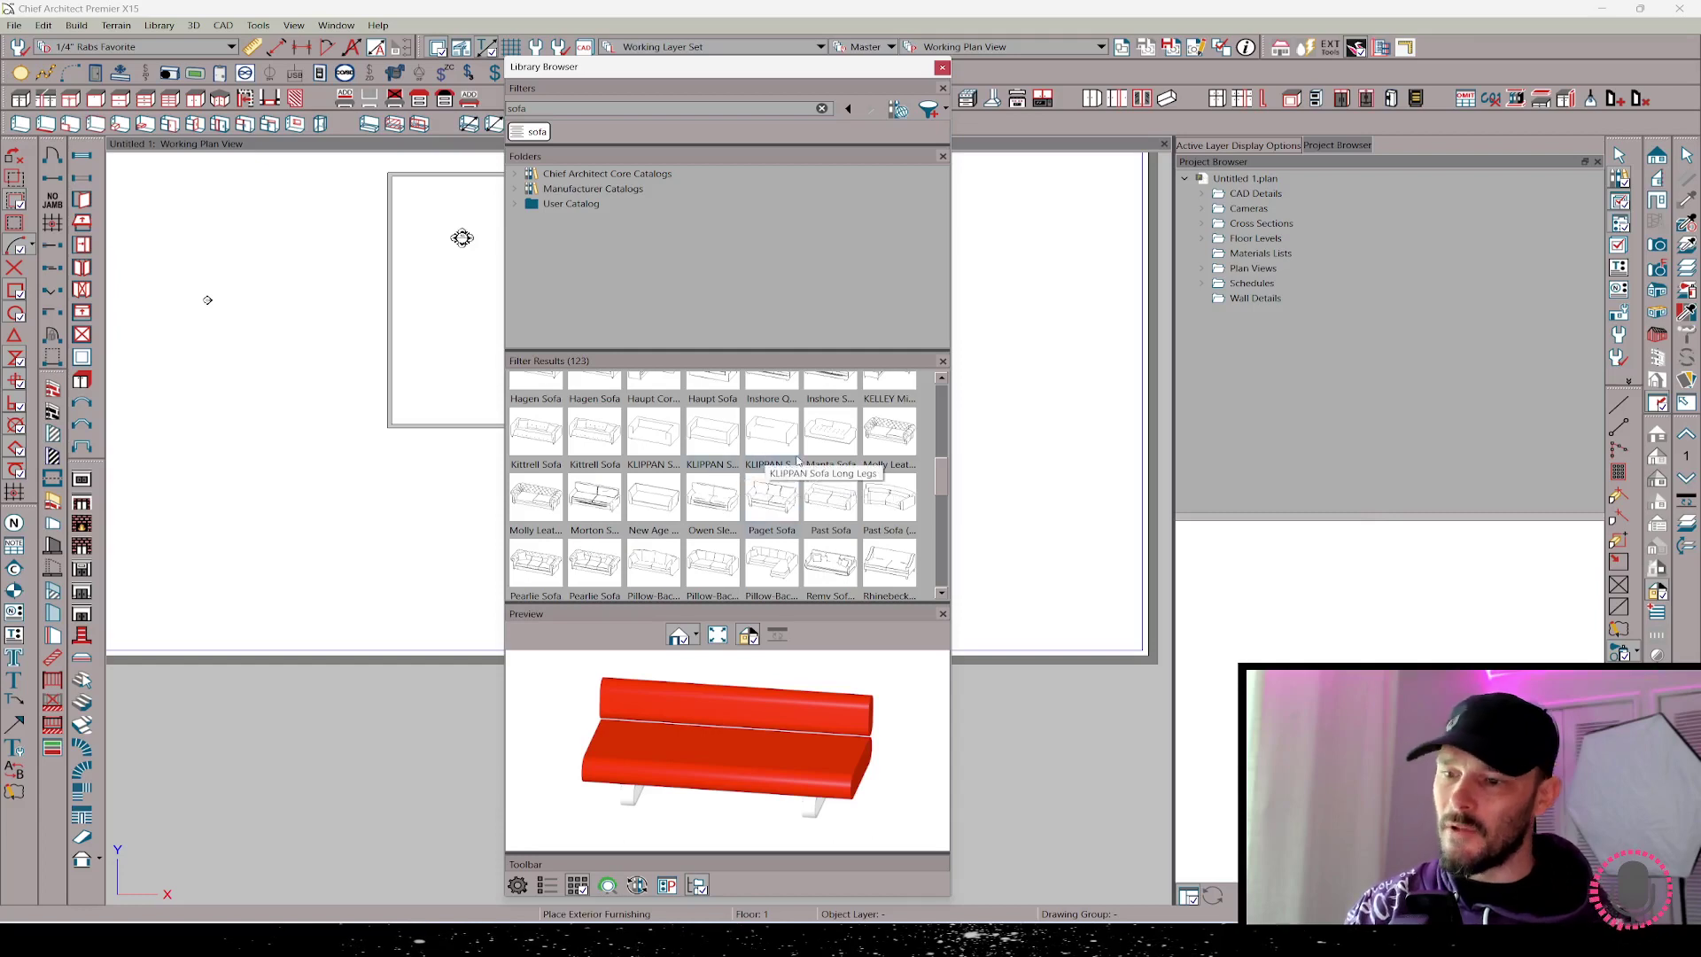
- Replace the sofa filter with the Style Palette type filter, found by searching for "style pal"
left_click(530, 132)
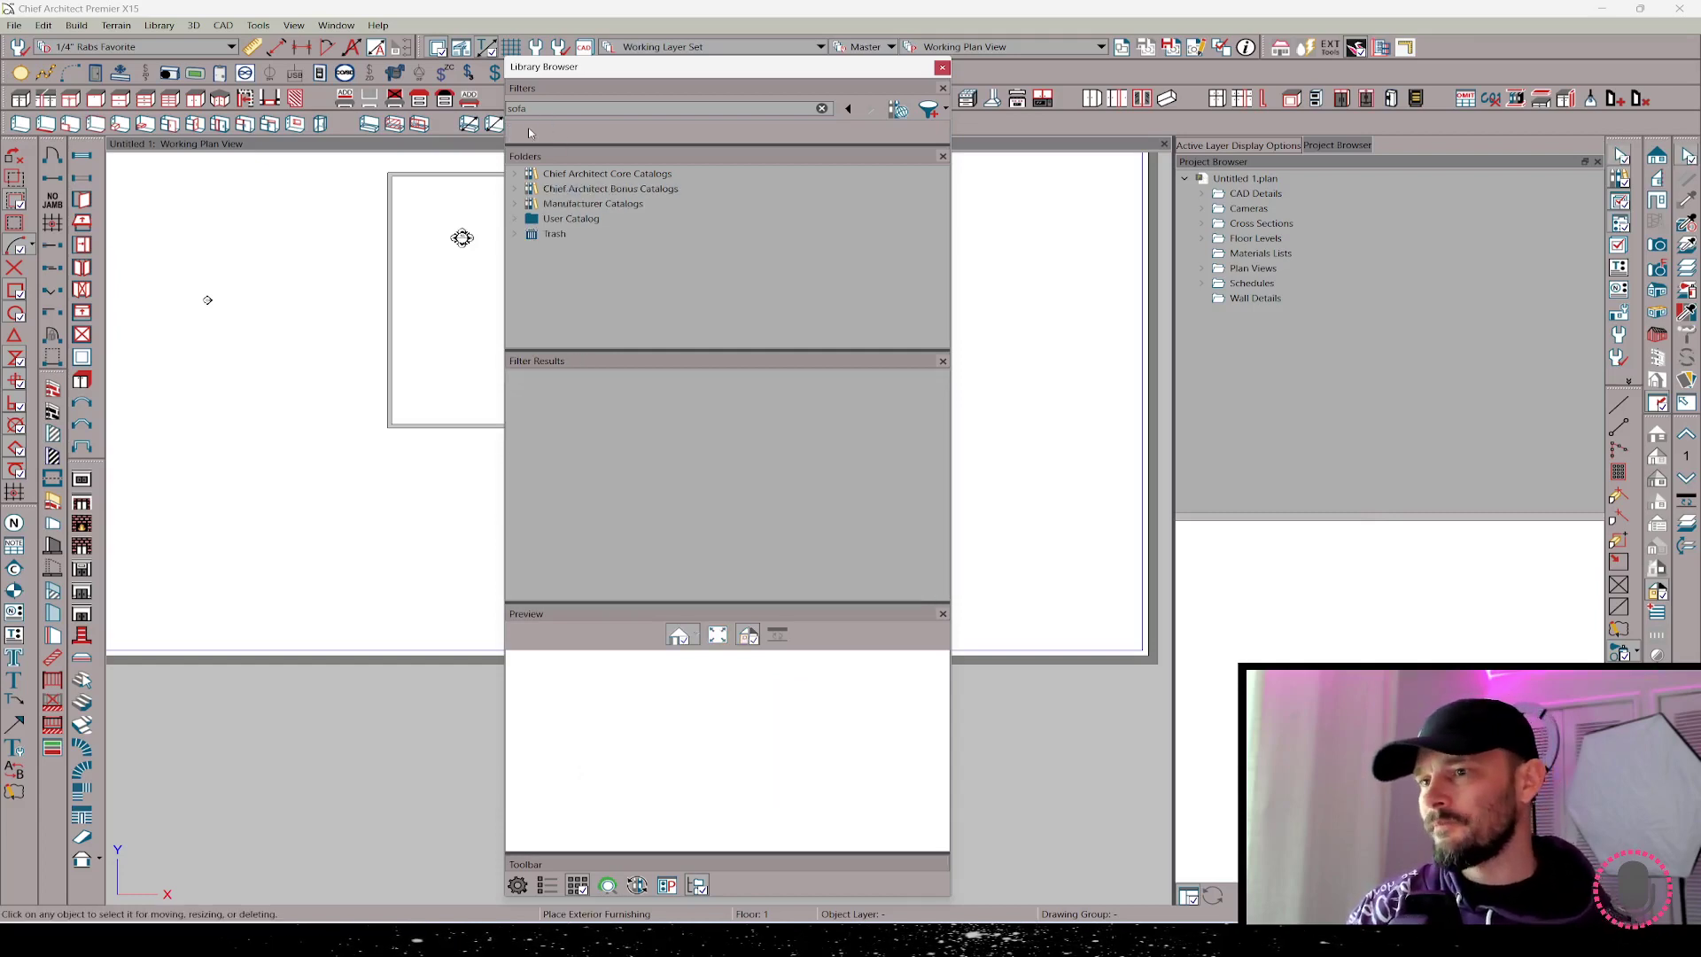
double_click(548, 110)
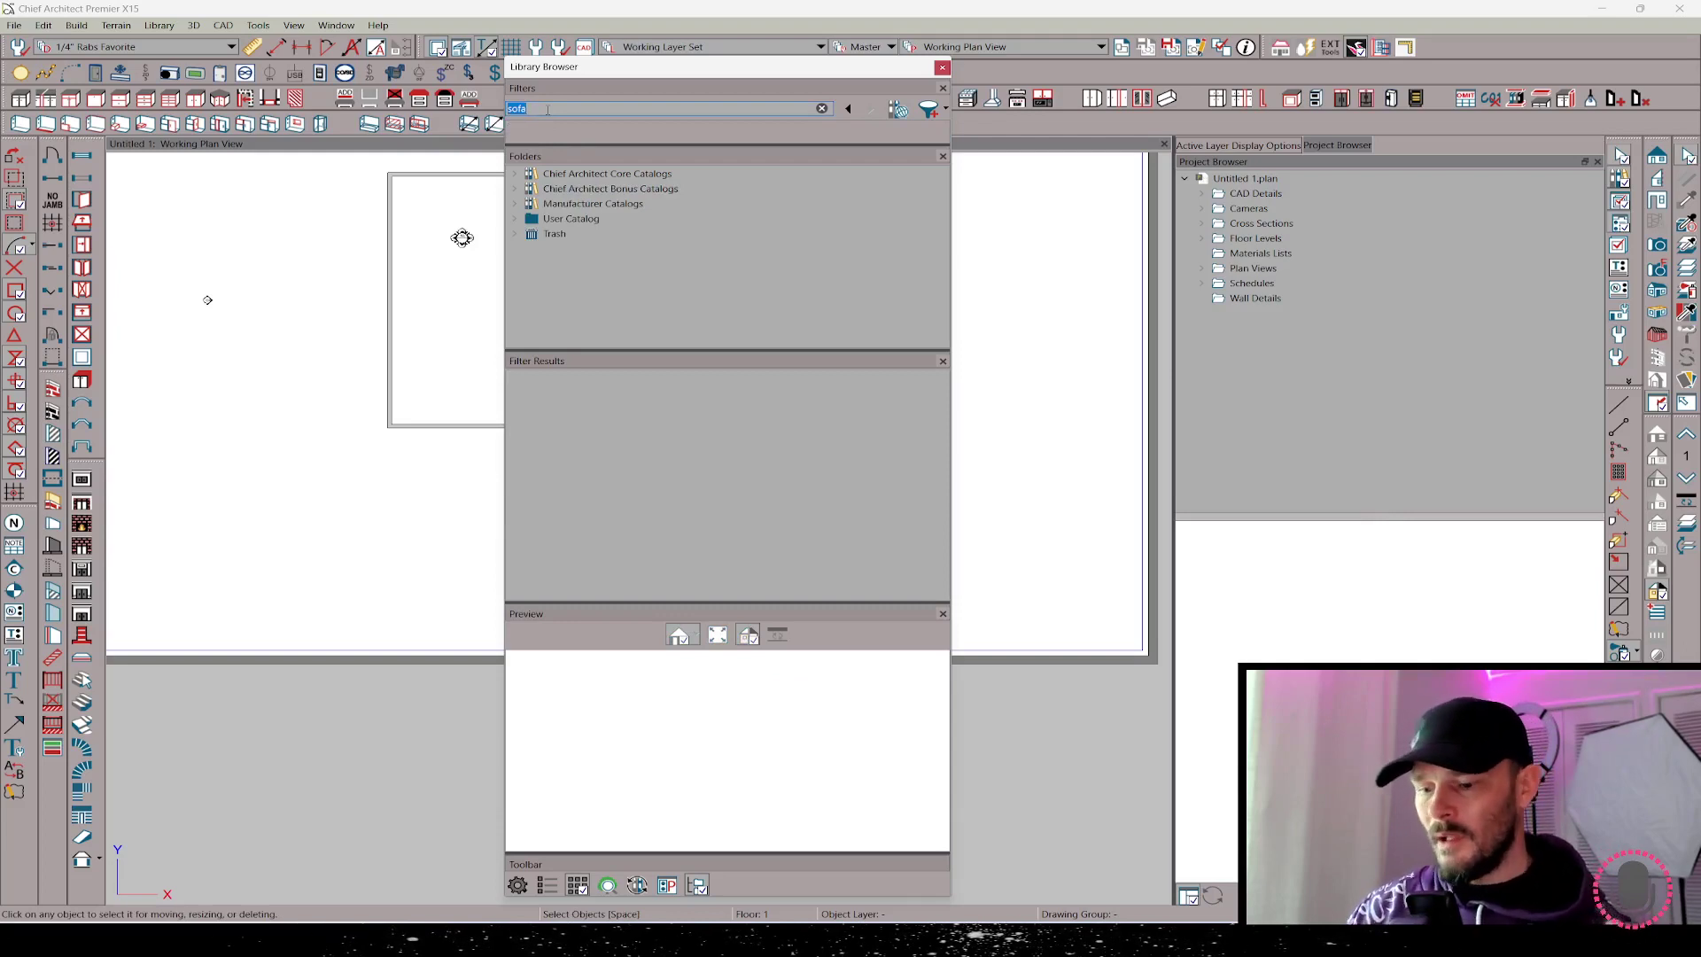
type("style pall")
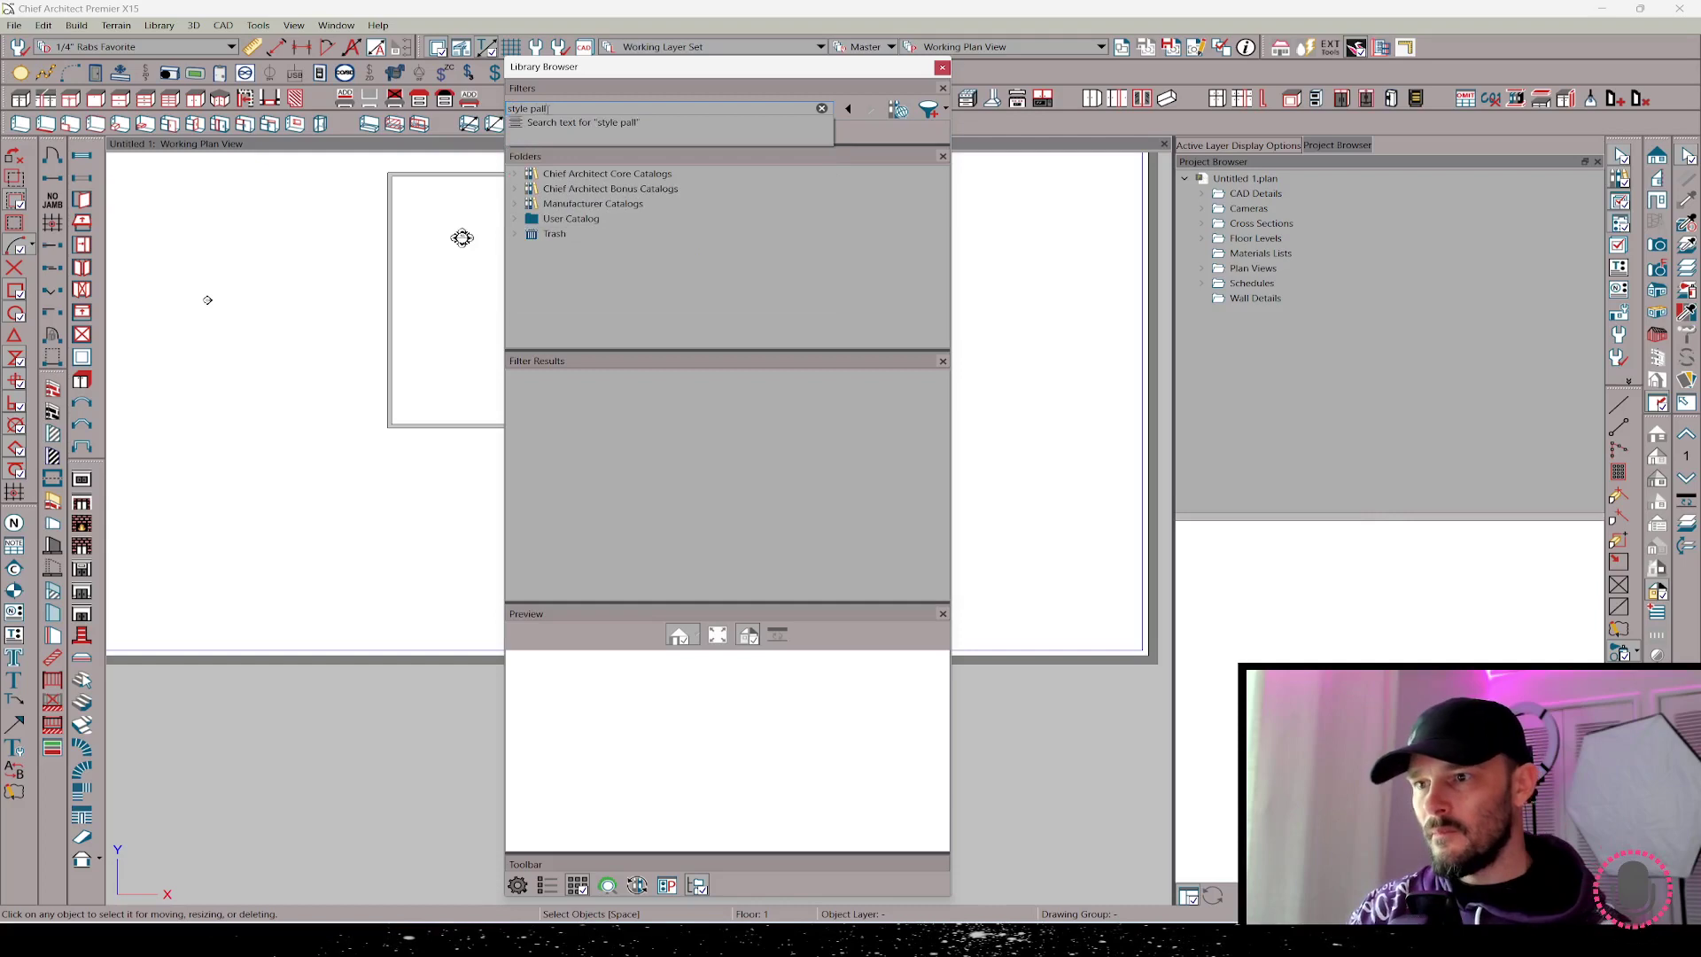
key("BackSpace")
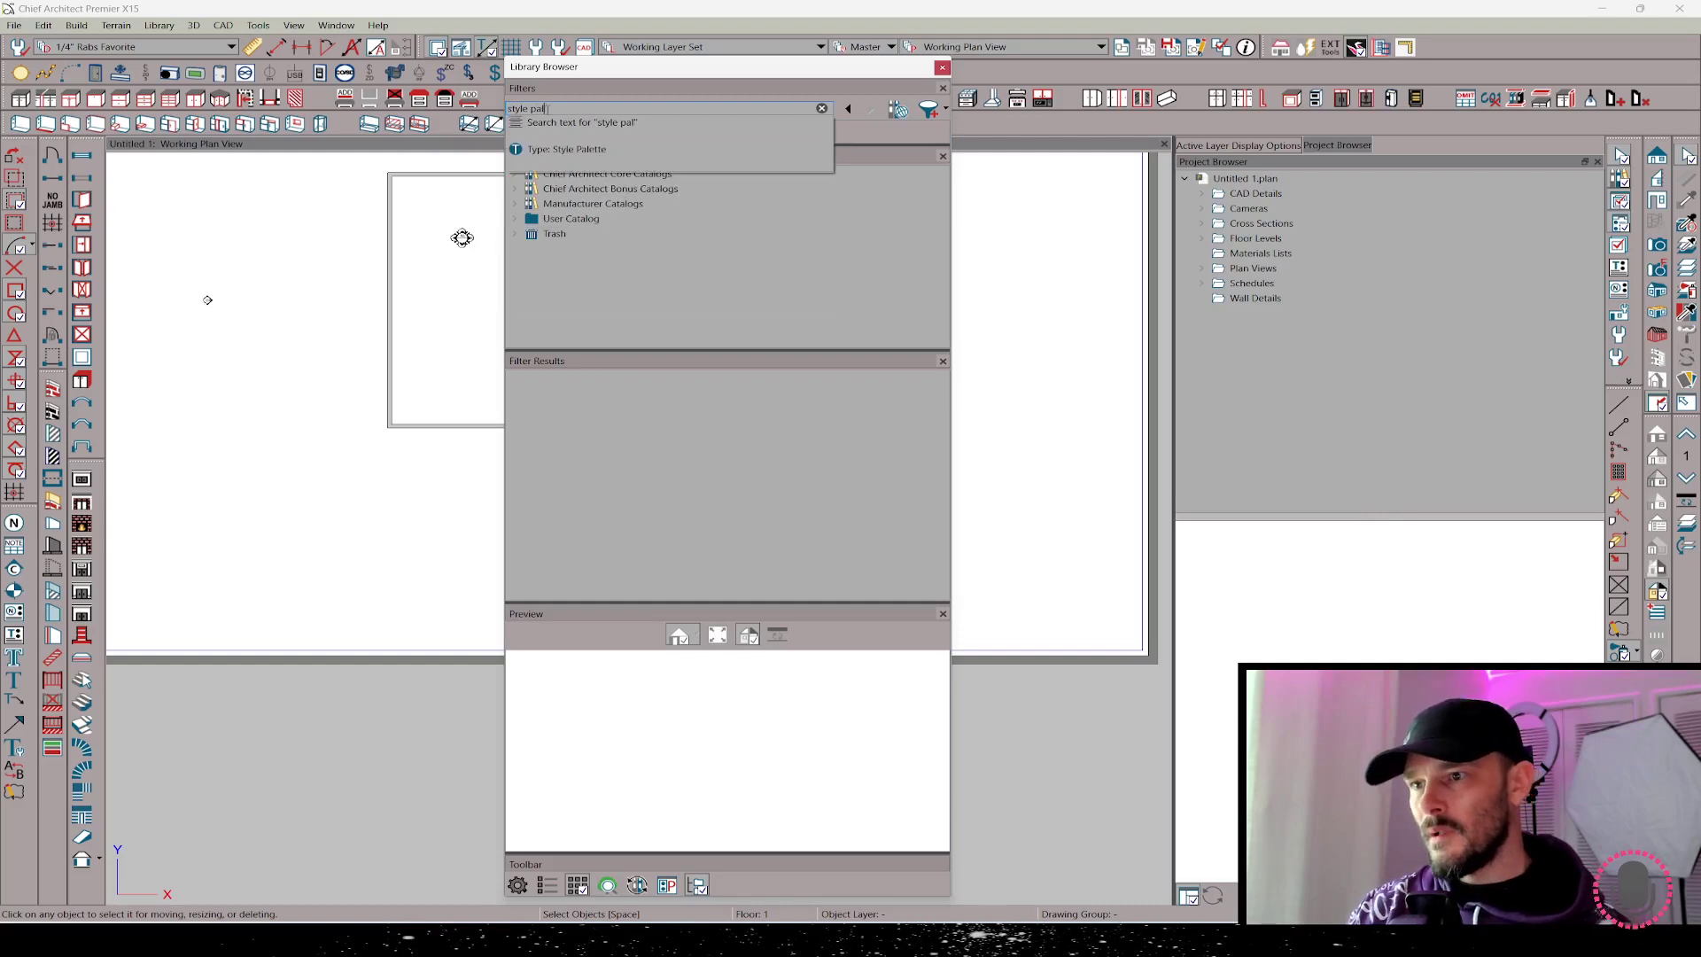
key("Down")
key("Return")
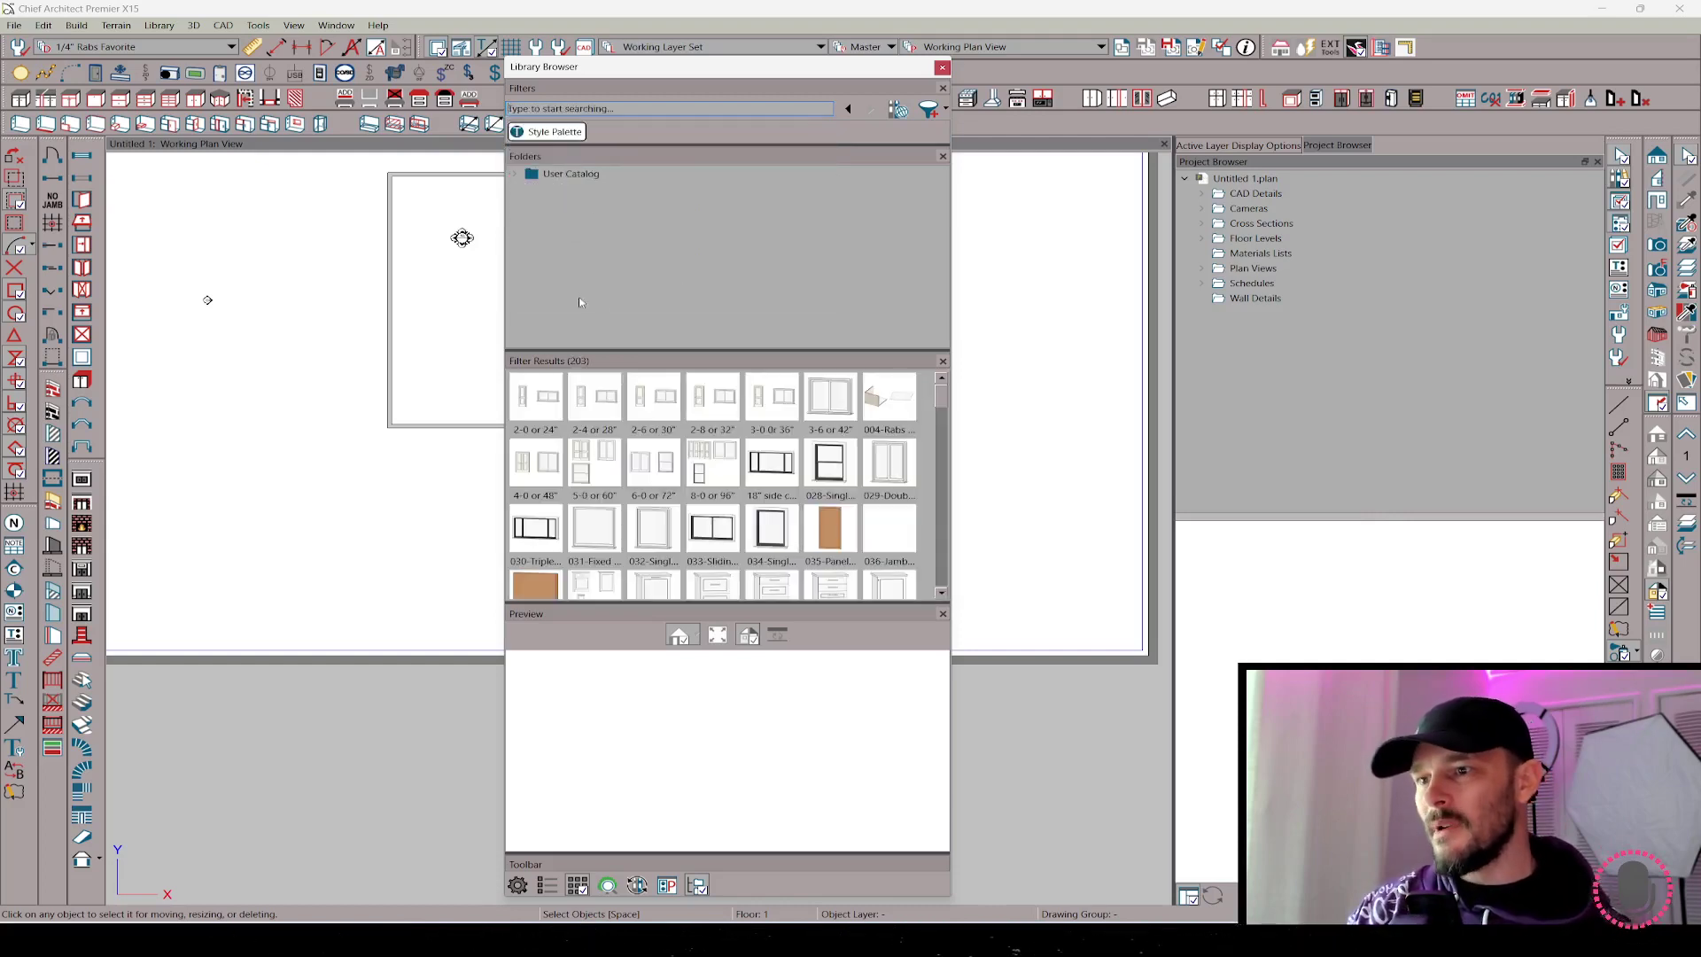
- Expand the User Catalog down to the Models subfolders and limit the style palette results to the 0.Shop folder
left_click(516, 175)
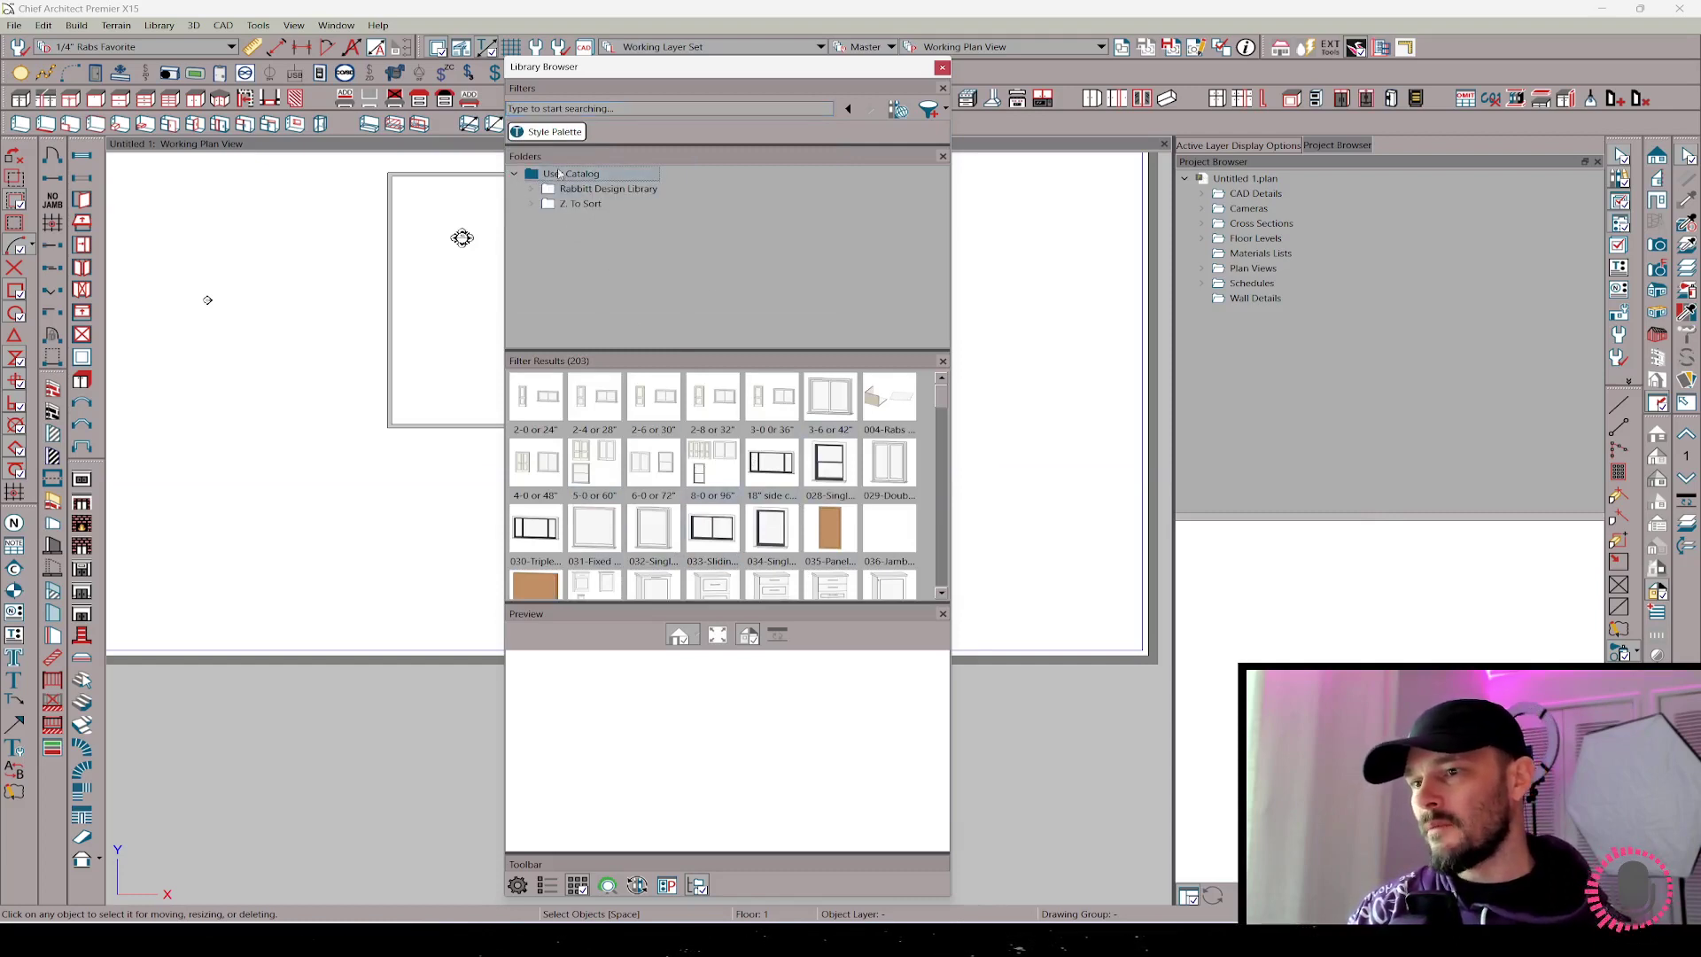
left_click(533, 190)
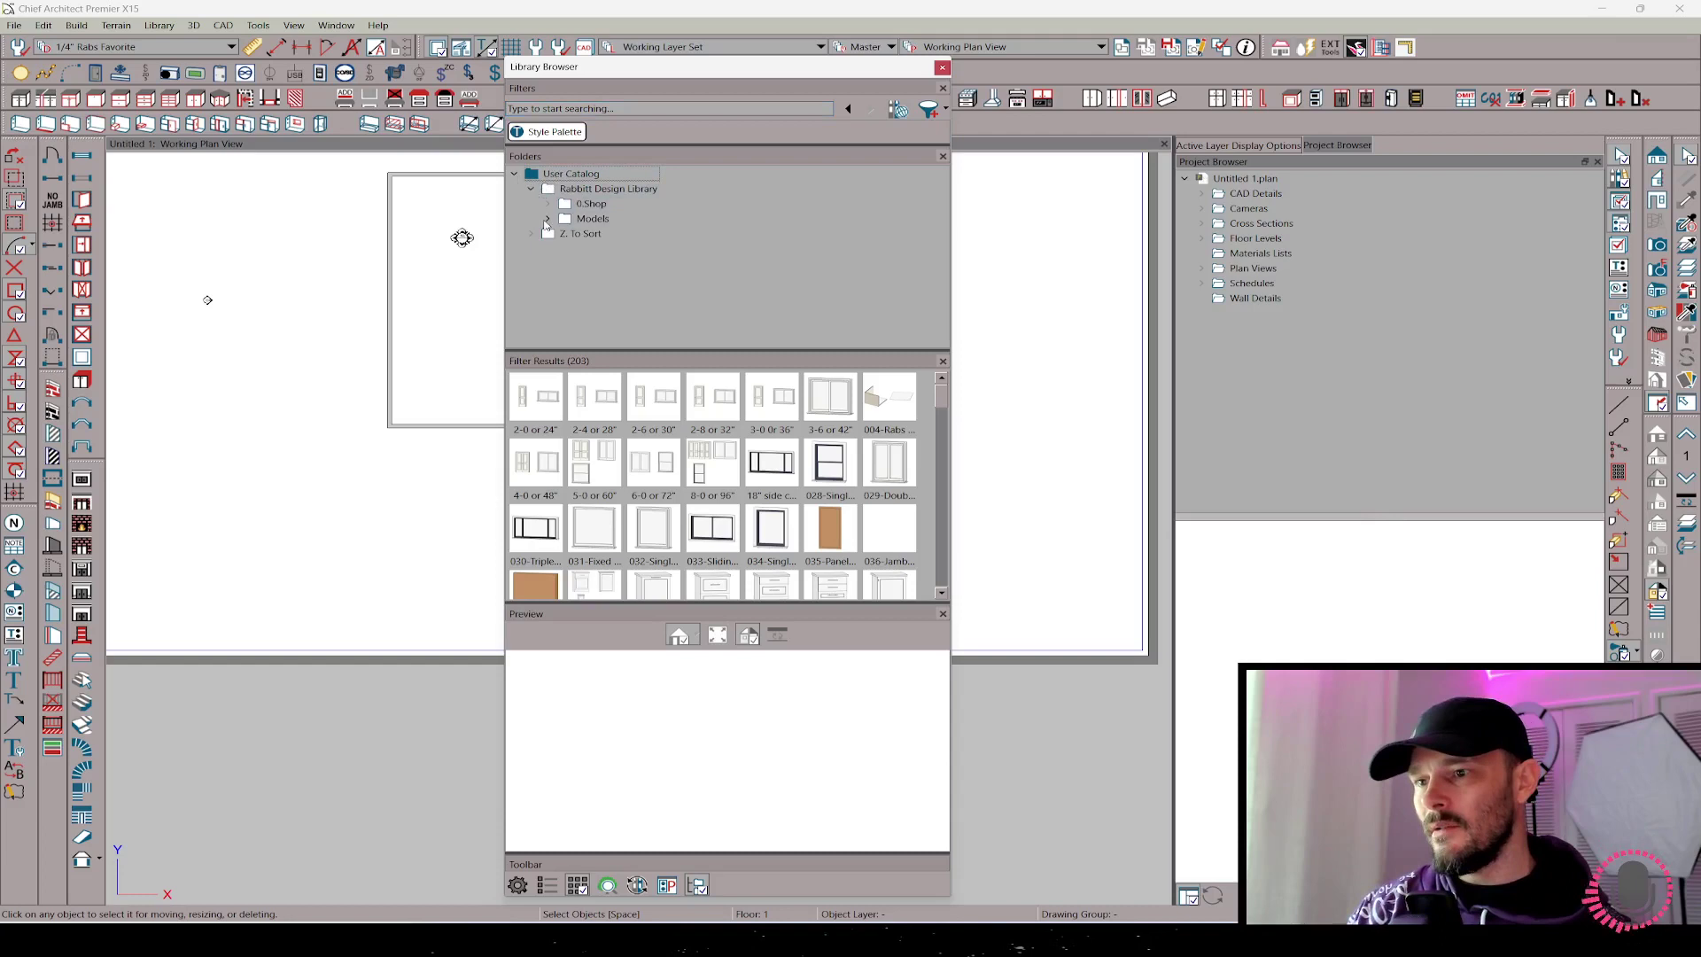
left_click(548, 219)
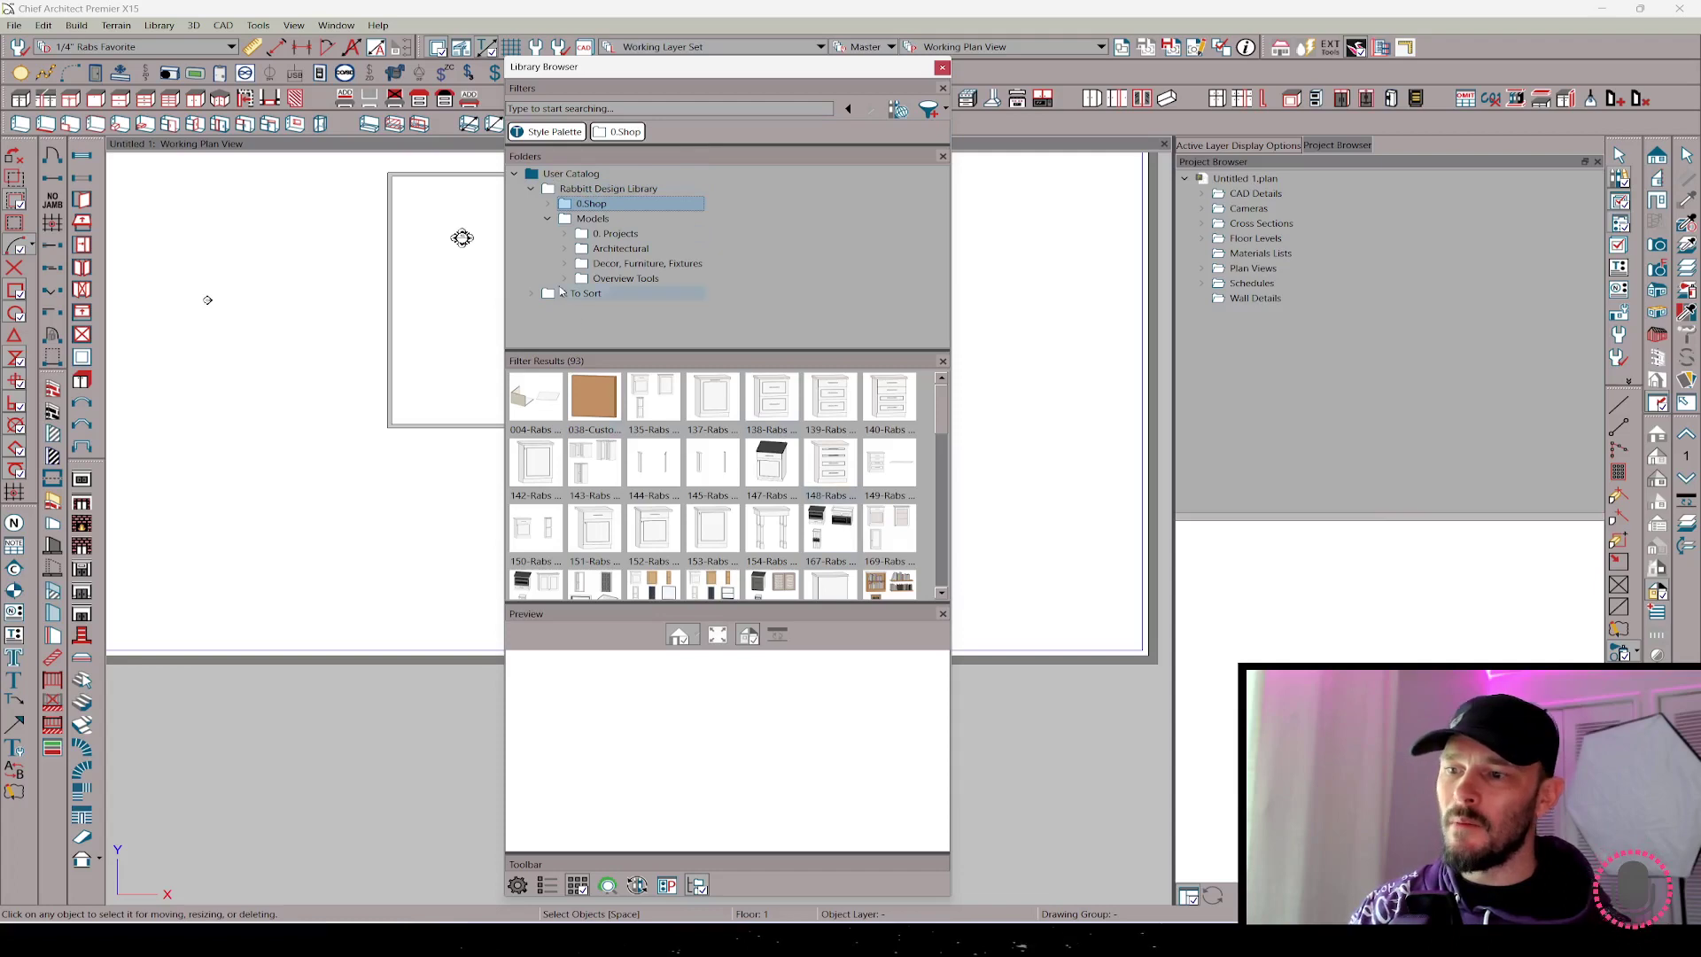
- Search the style palettes for "rdcab" without the folder filter and refine the search text to "rdcab painter"
left_click(644, 109)
type("rdcab")
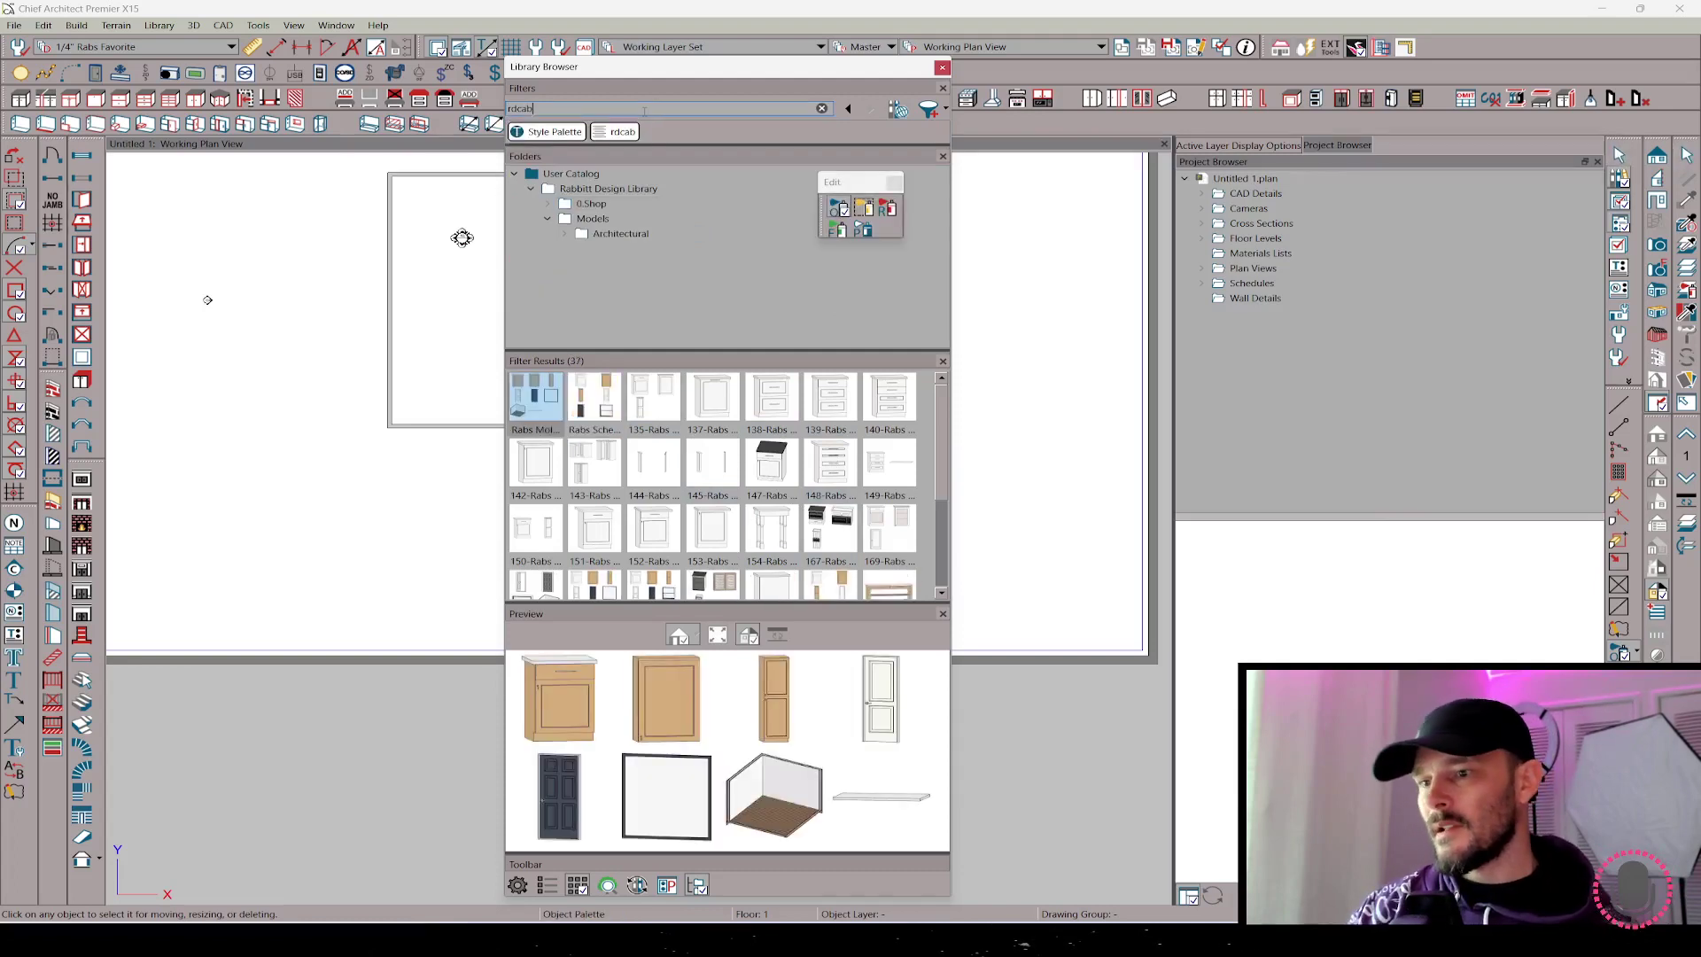
double_click(575, 106)
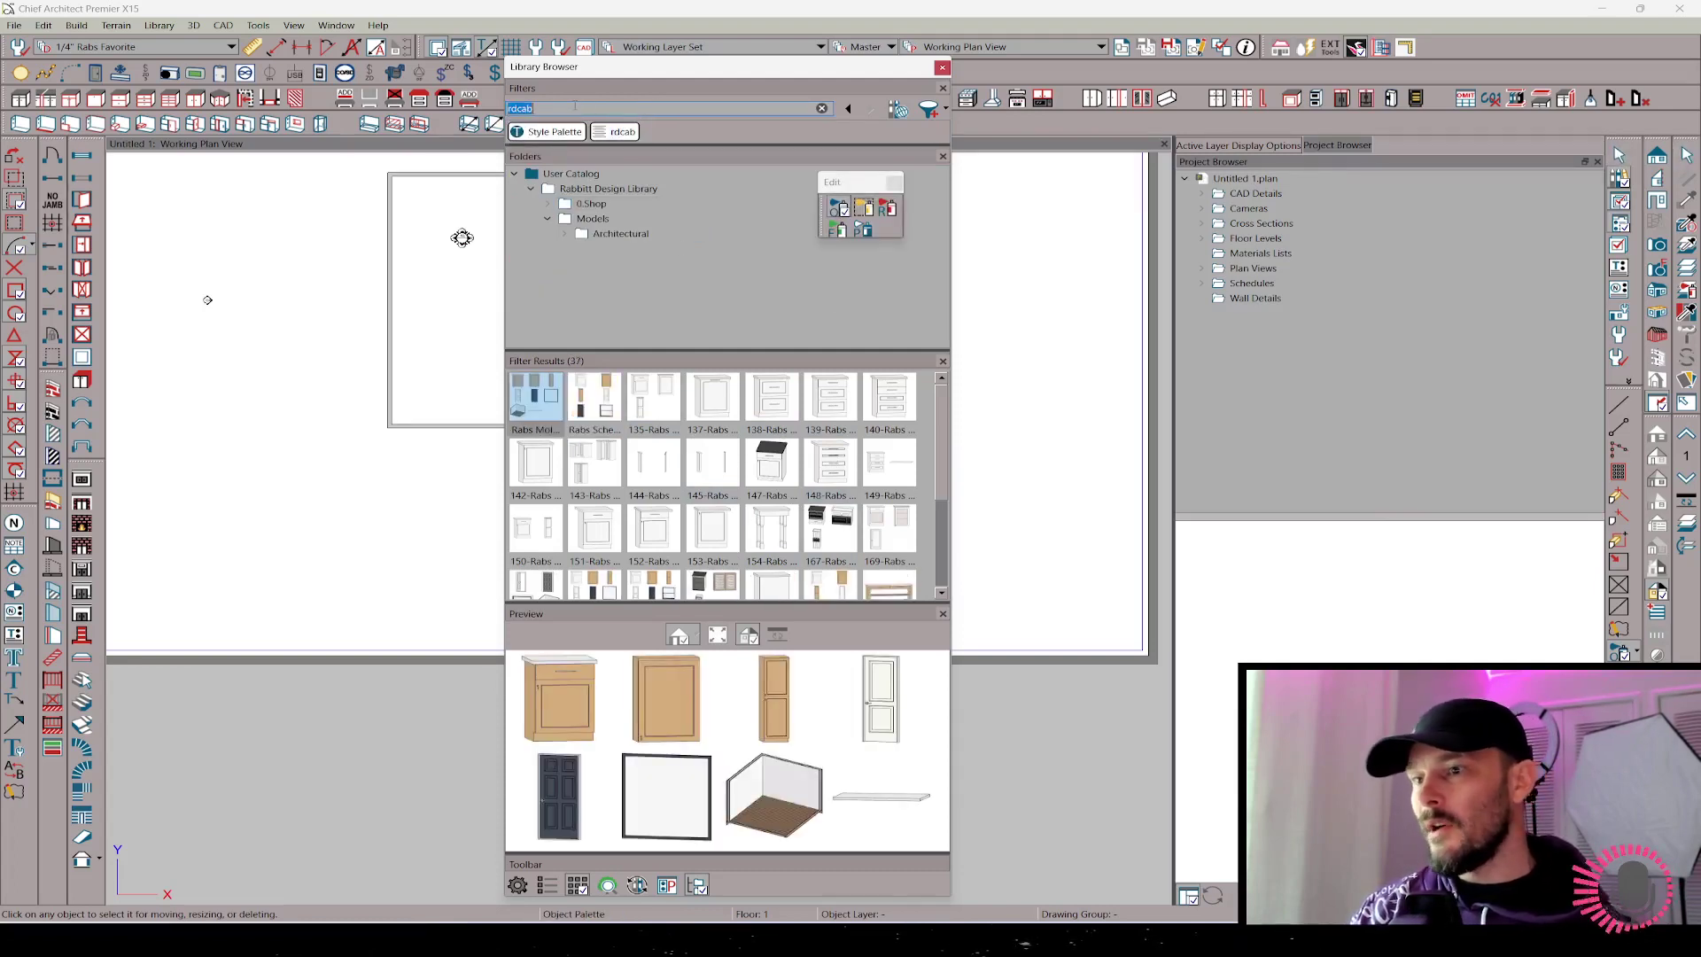
type("rdca")
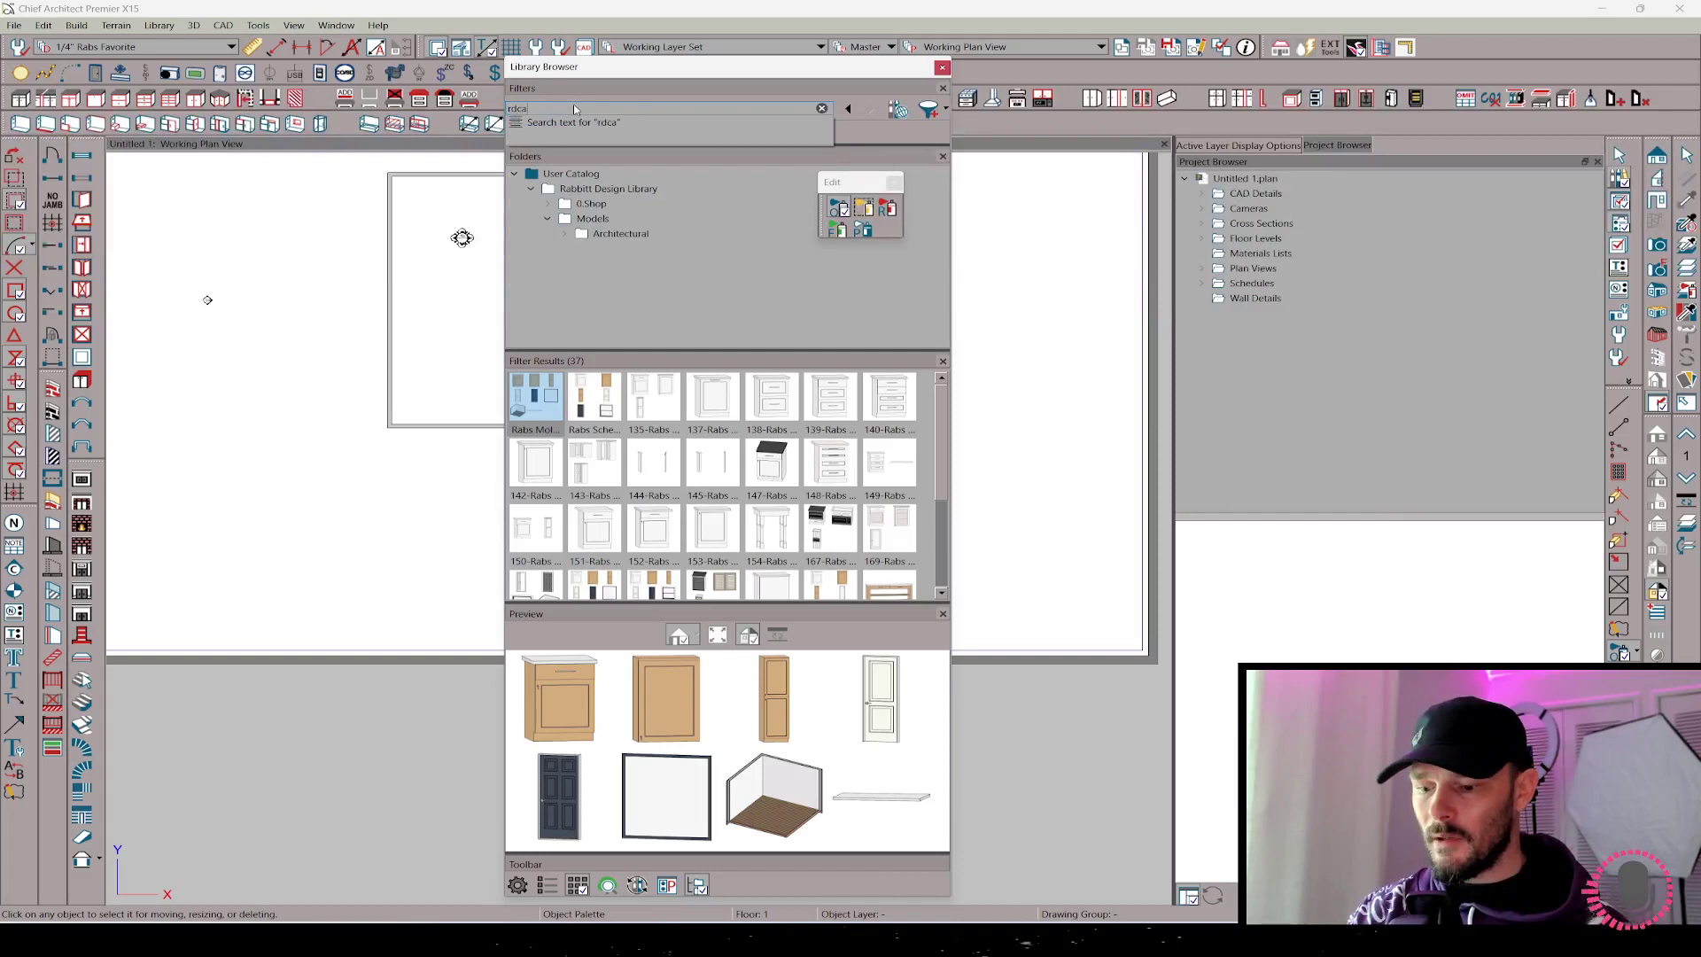
type("b painter")
key("Return")
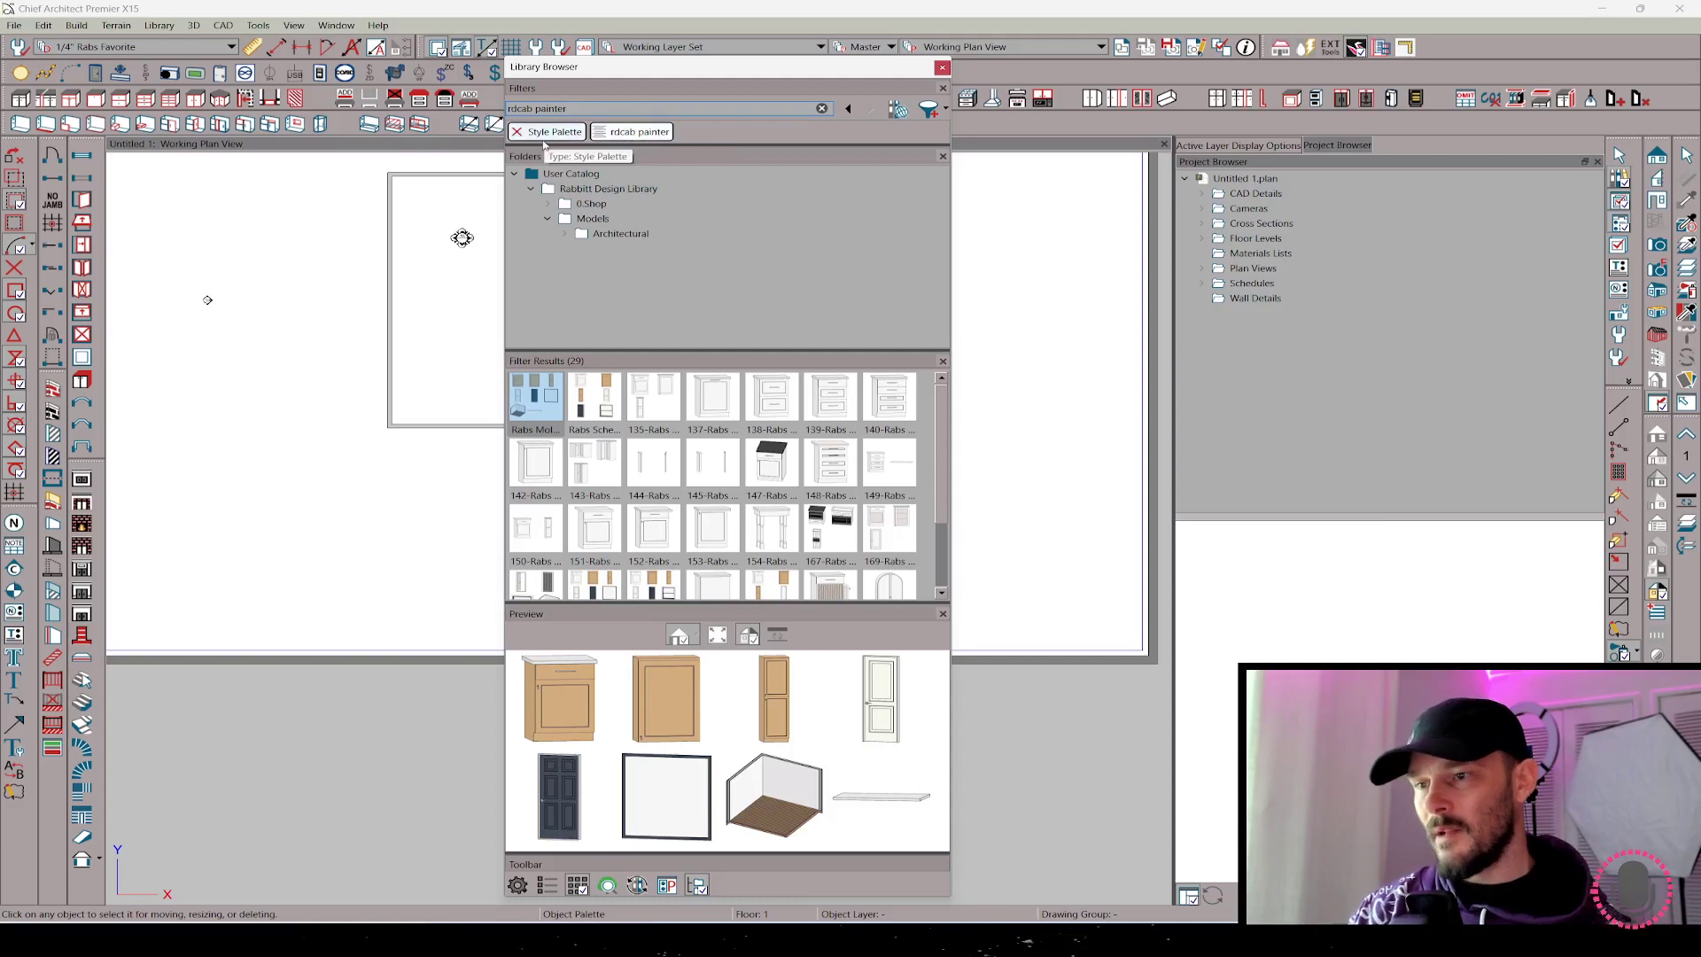
mouse_move(542, 133)
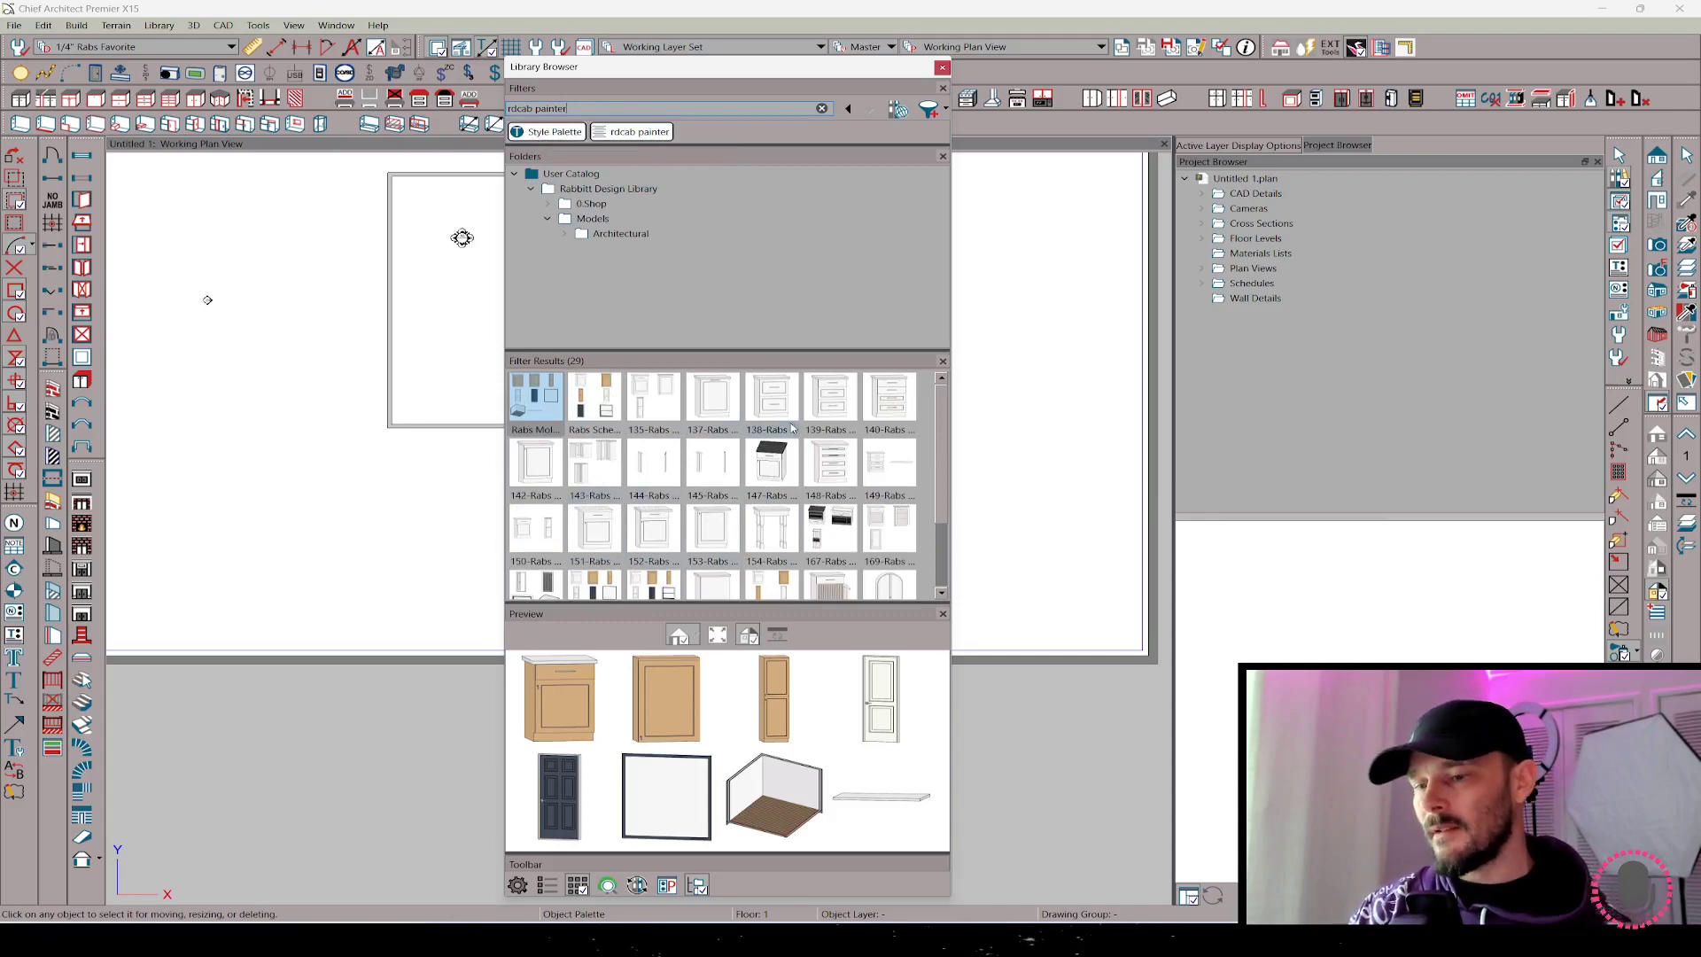
- Create a new library filter named "rdcab painnter shop" in Advanced Search and close the dialog
left_click(936, 111)
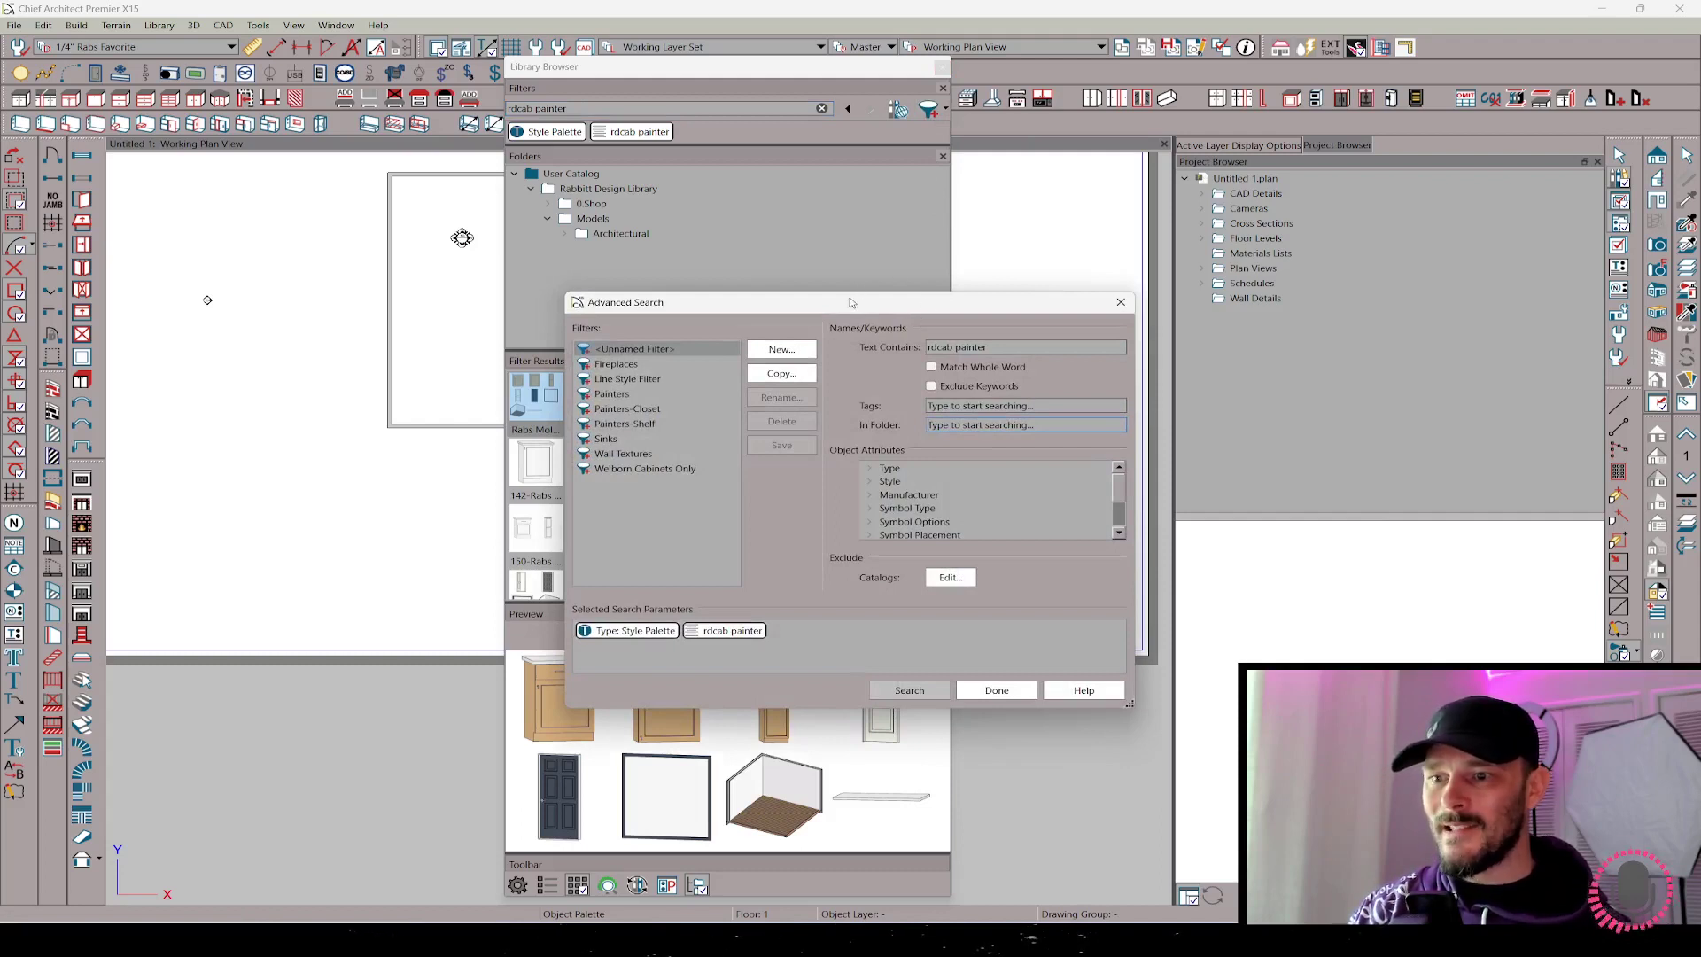
left_click_drag(843, 303, 761, 170)
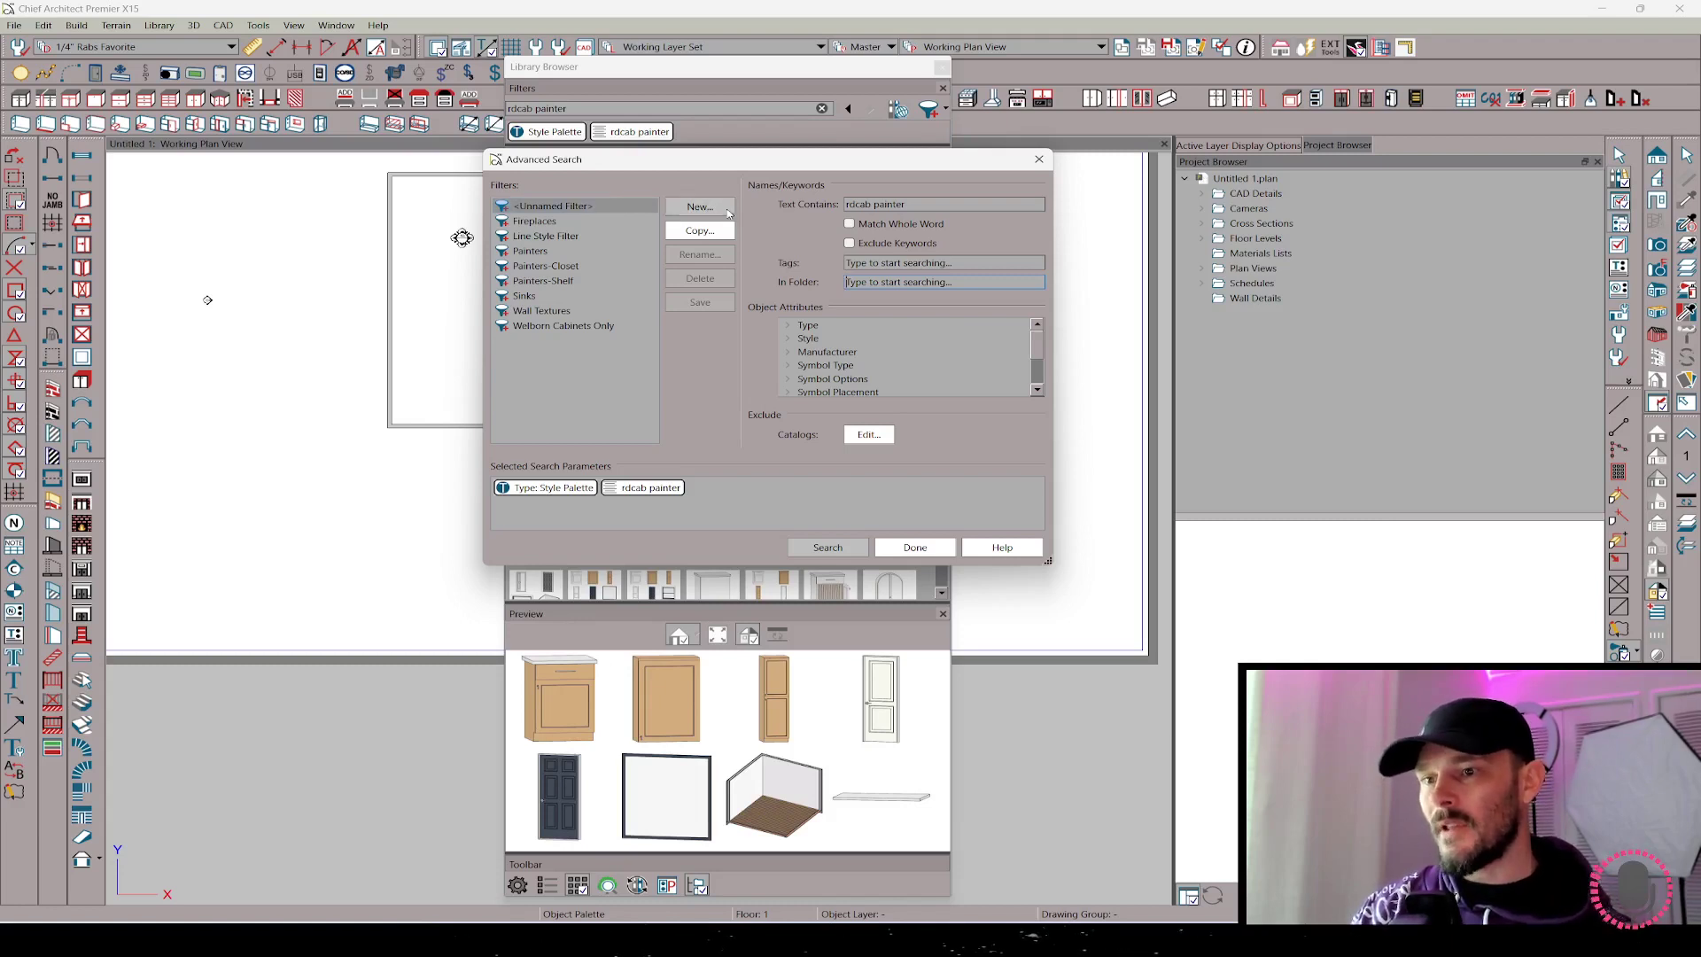
left_click(699, 206)
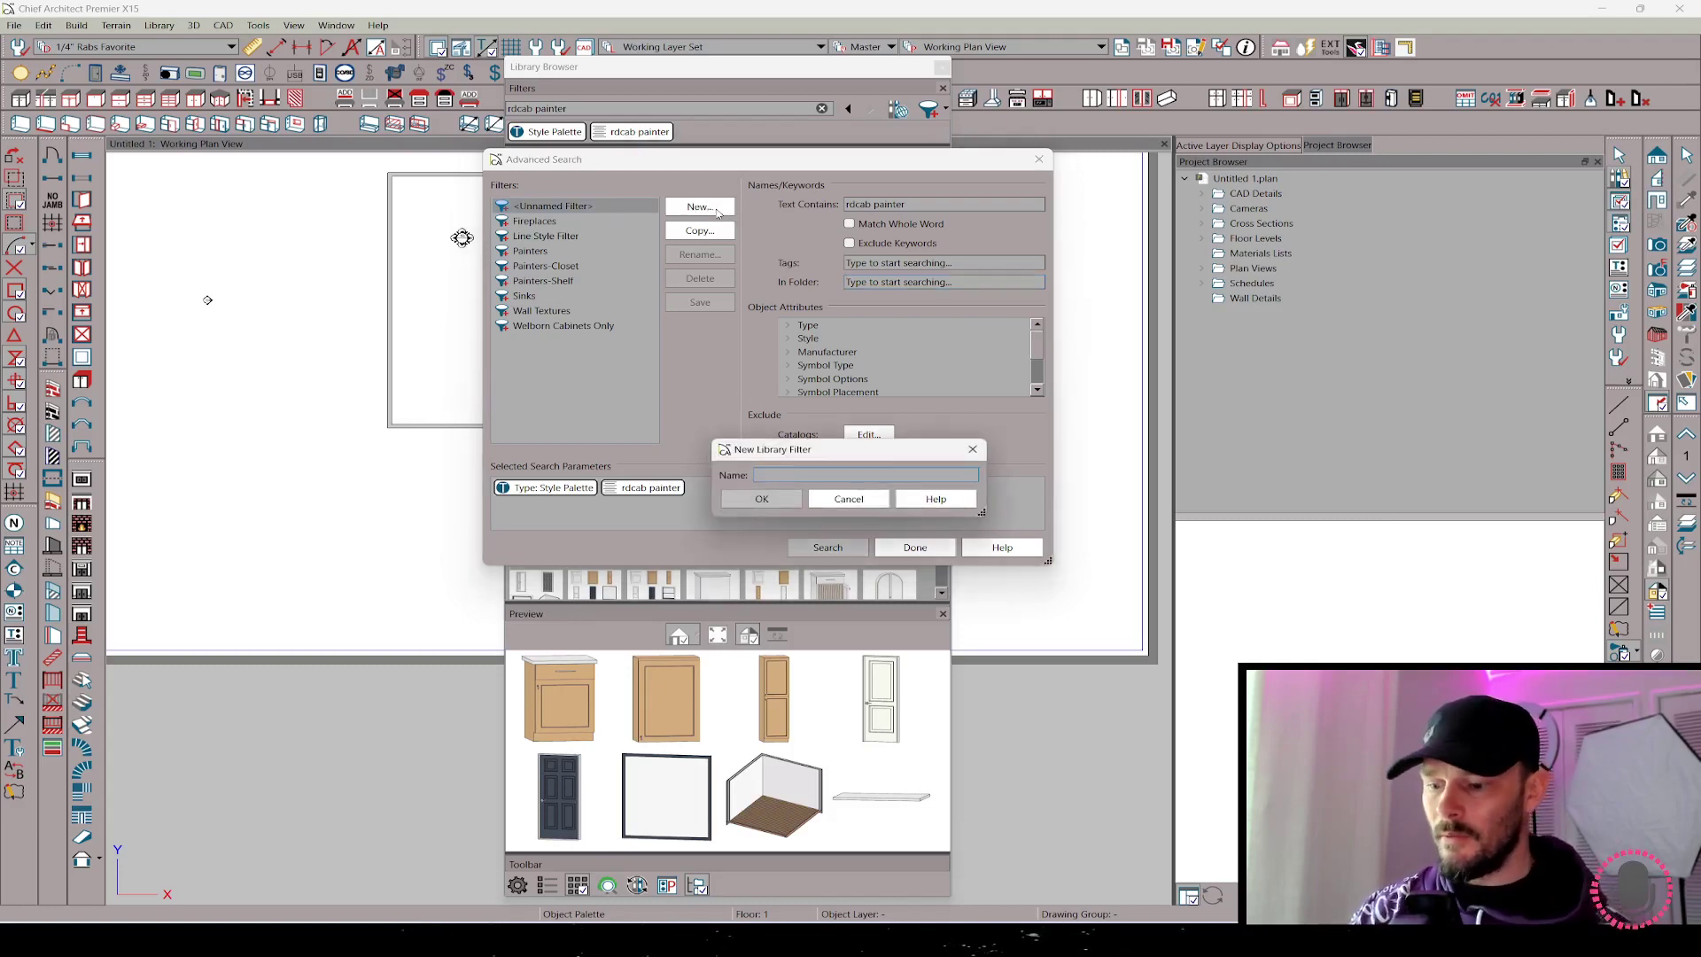
type("rdcab painnter sh")
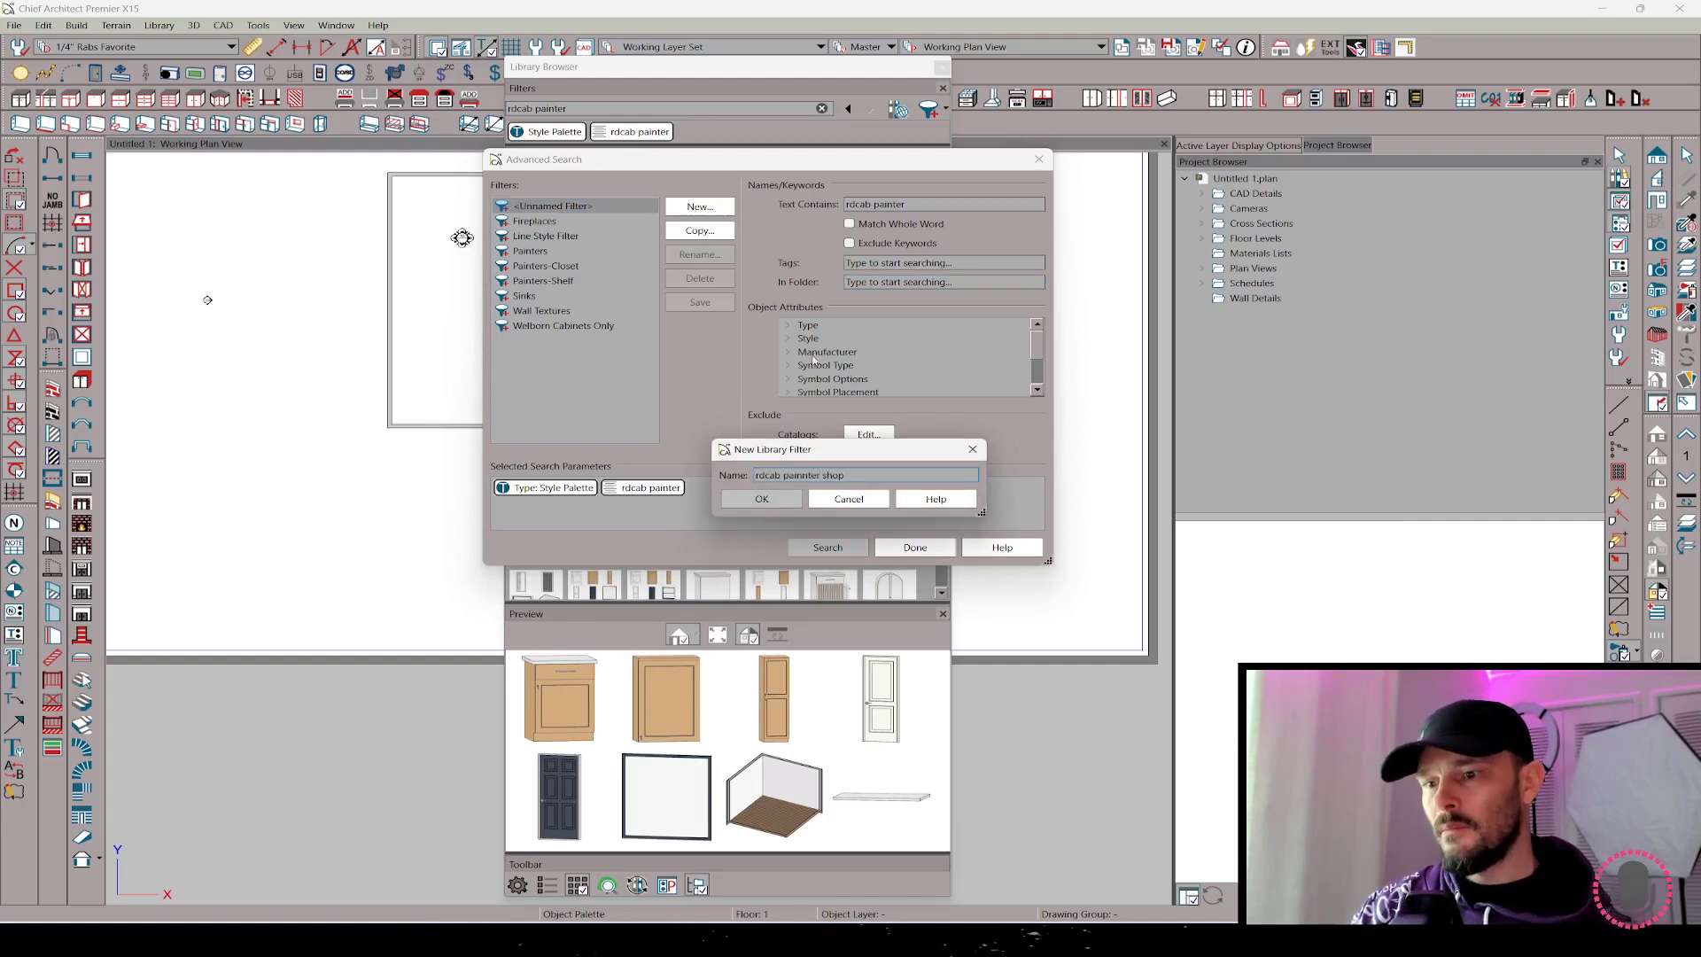
type("op")
left_click(761, 509)
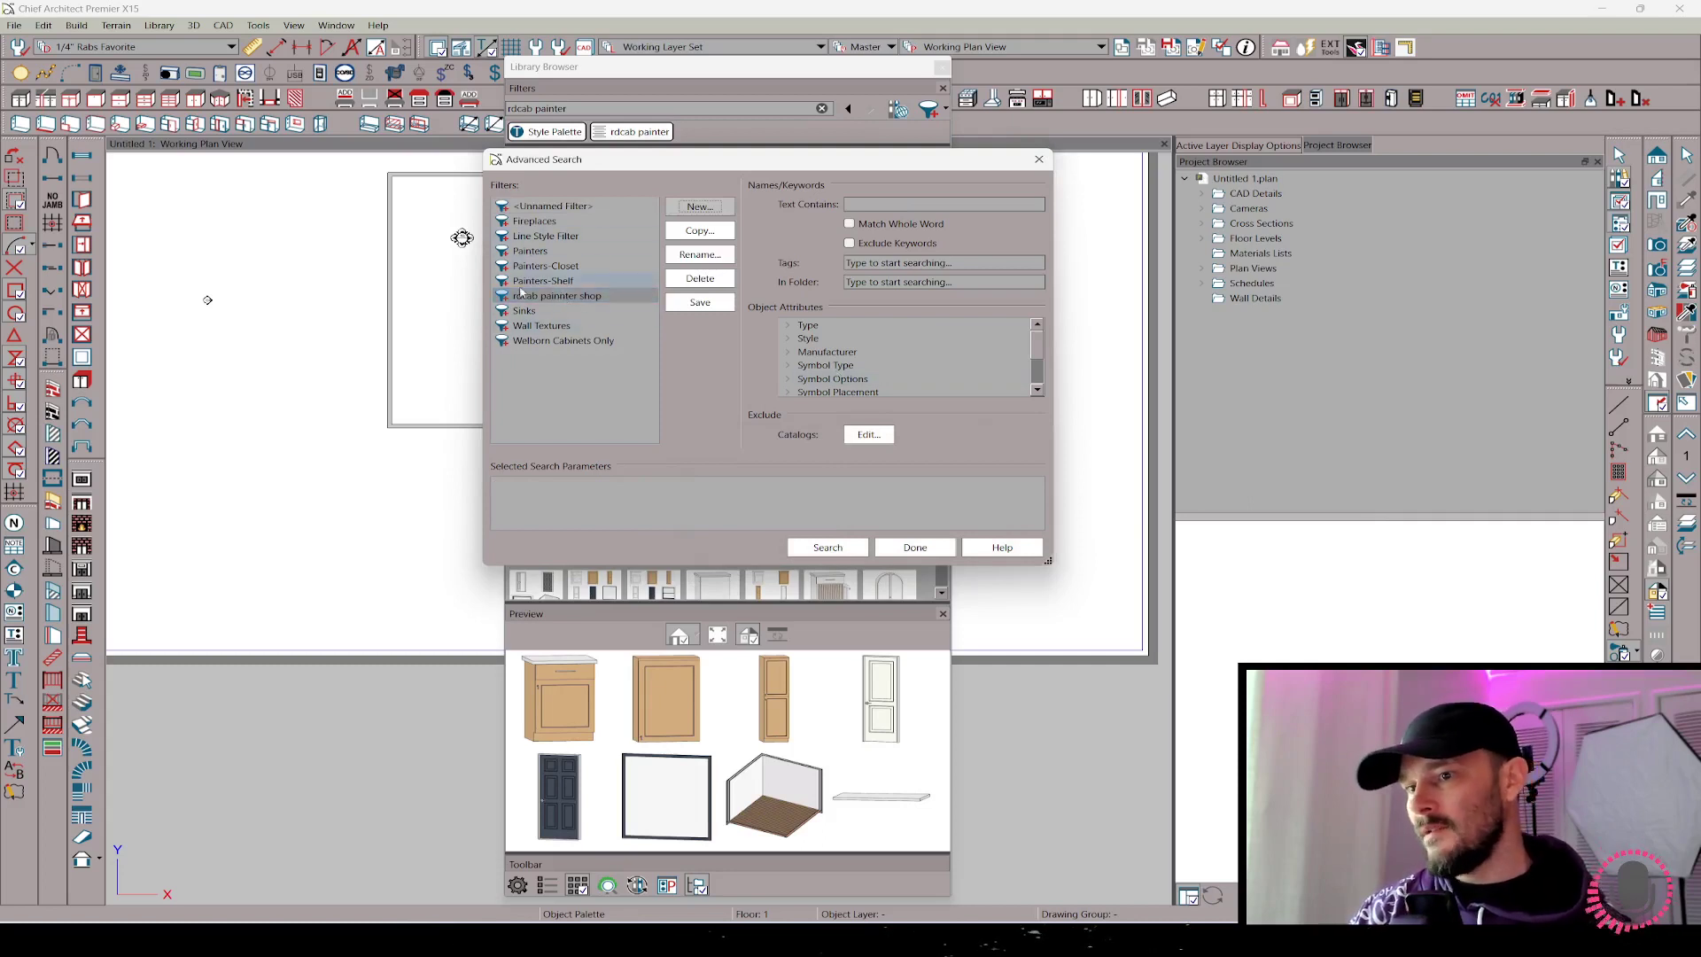
left_click(908, 552)
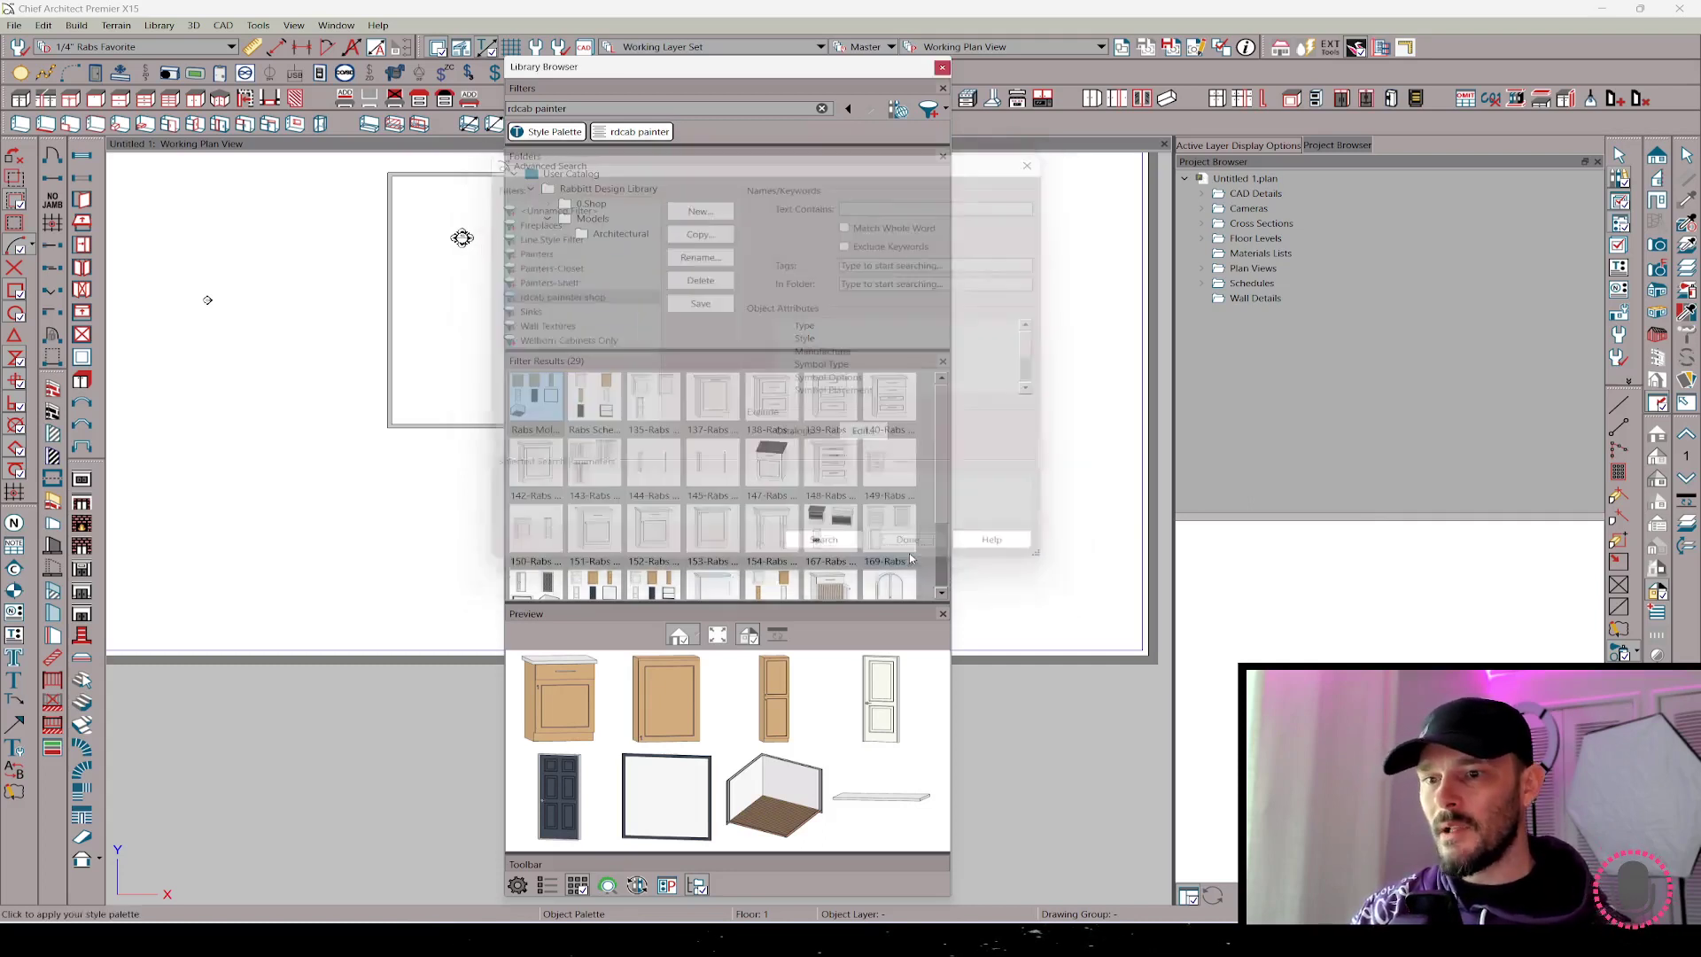
- Remove the Style Palette and "rdcab painter" filters and apply the saved "rdcab painnter shop" filter
left_click(545, 133)
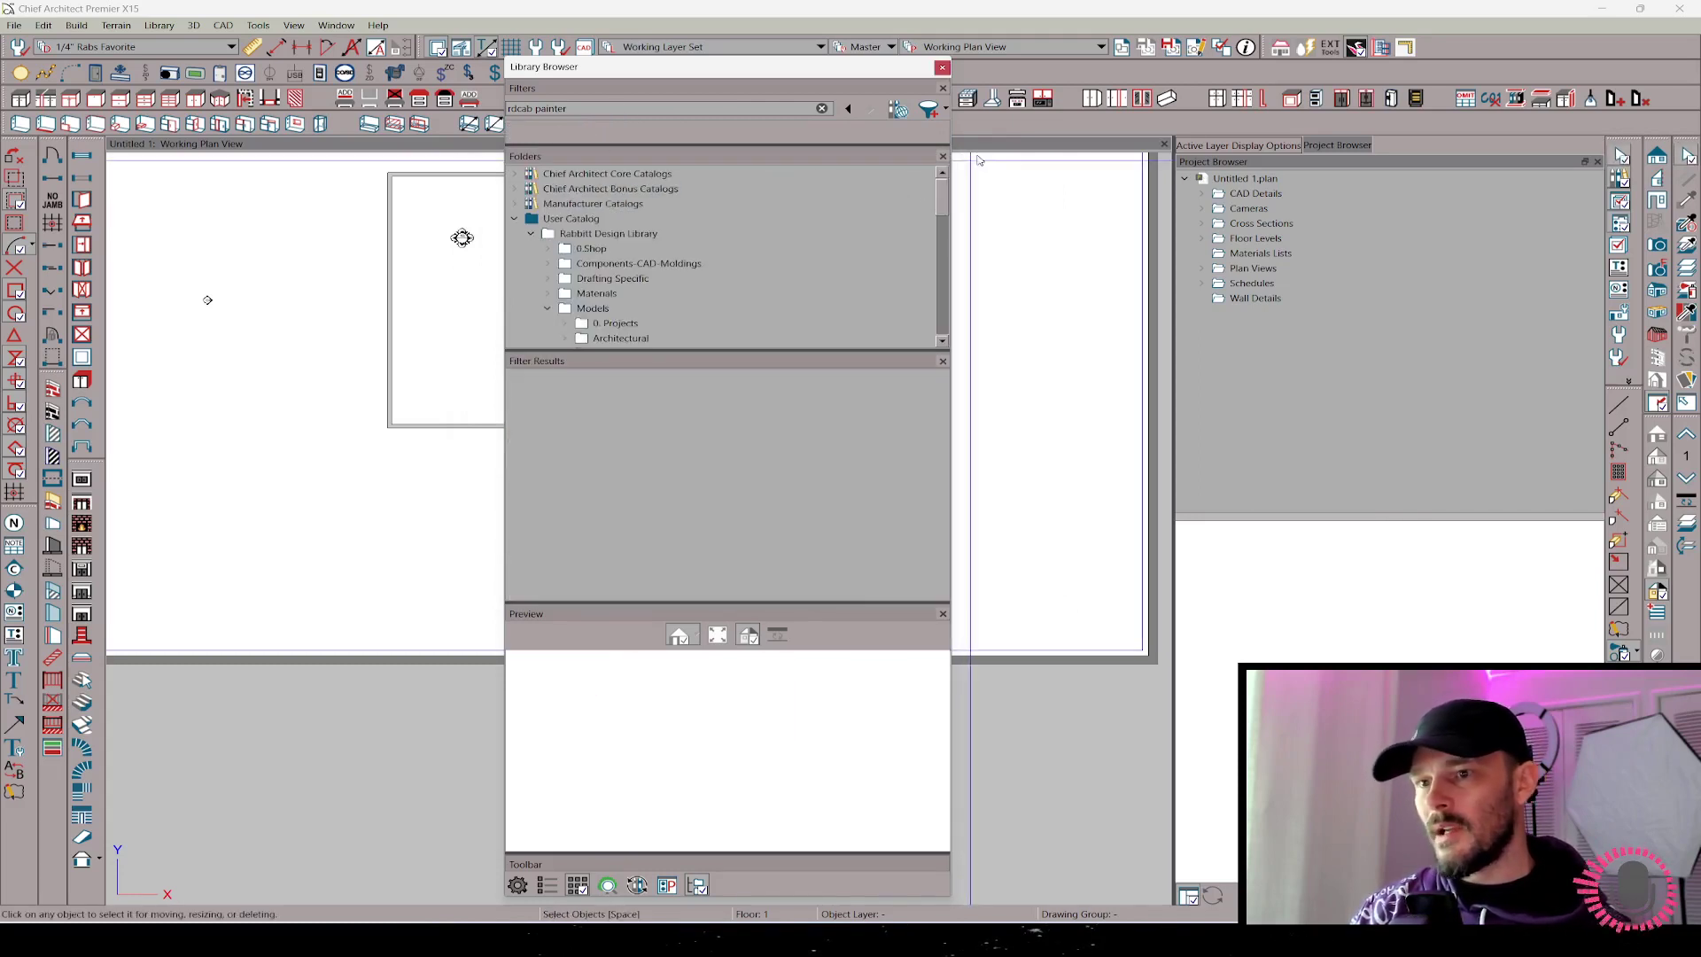
left_click(947, 109)
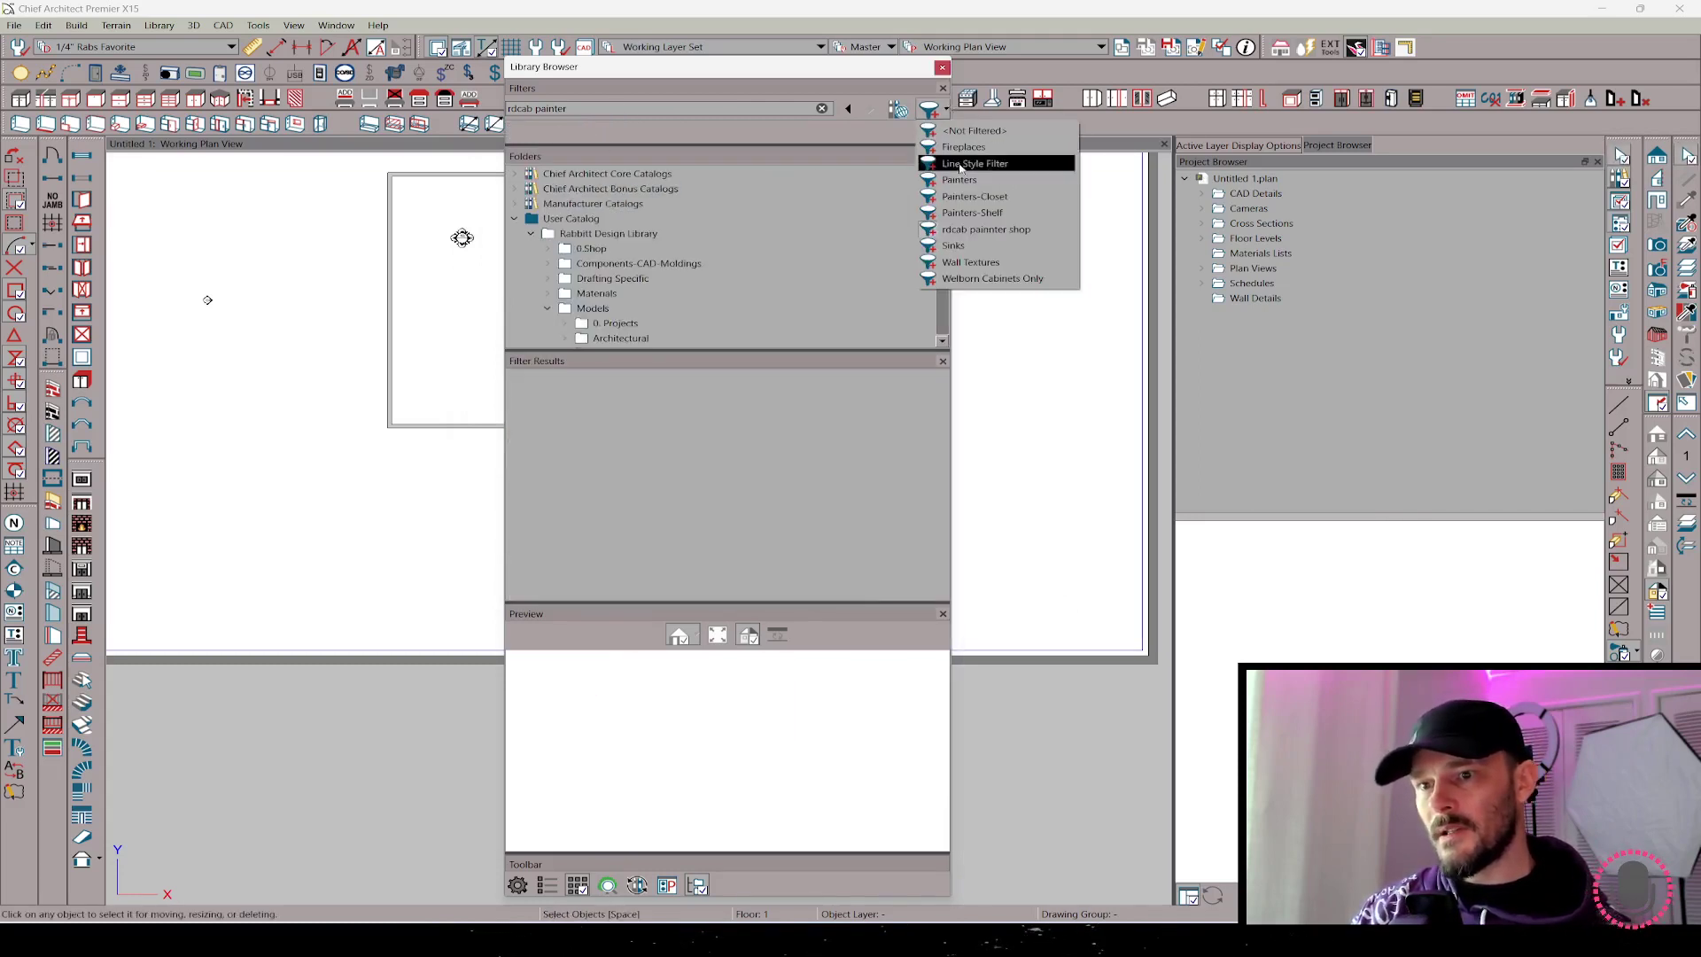
left_click(972, 233)
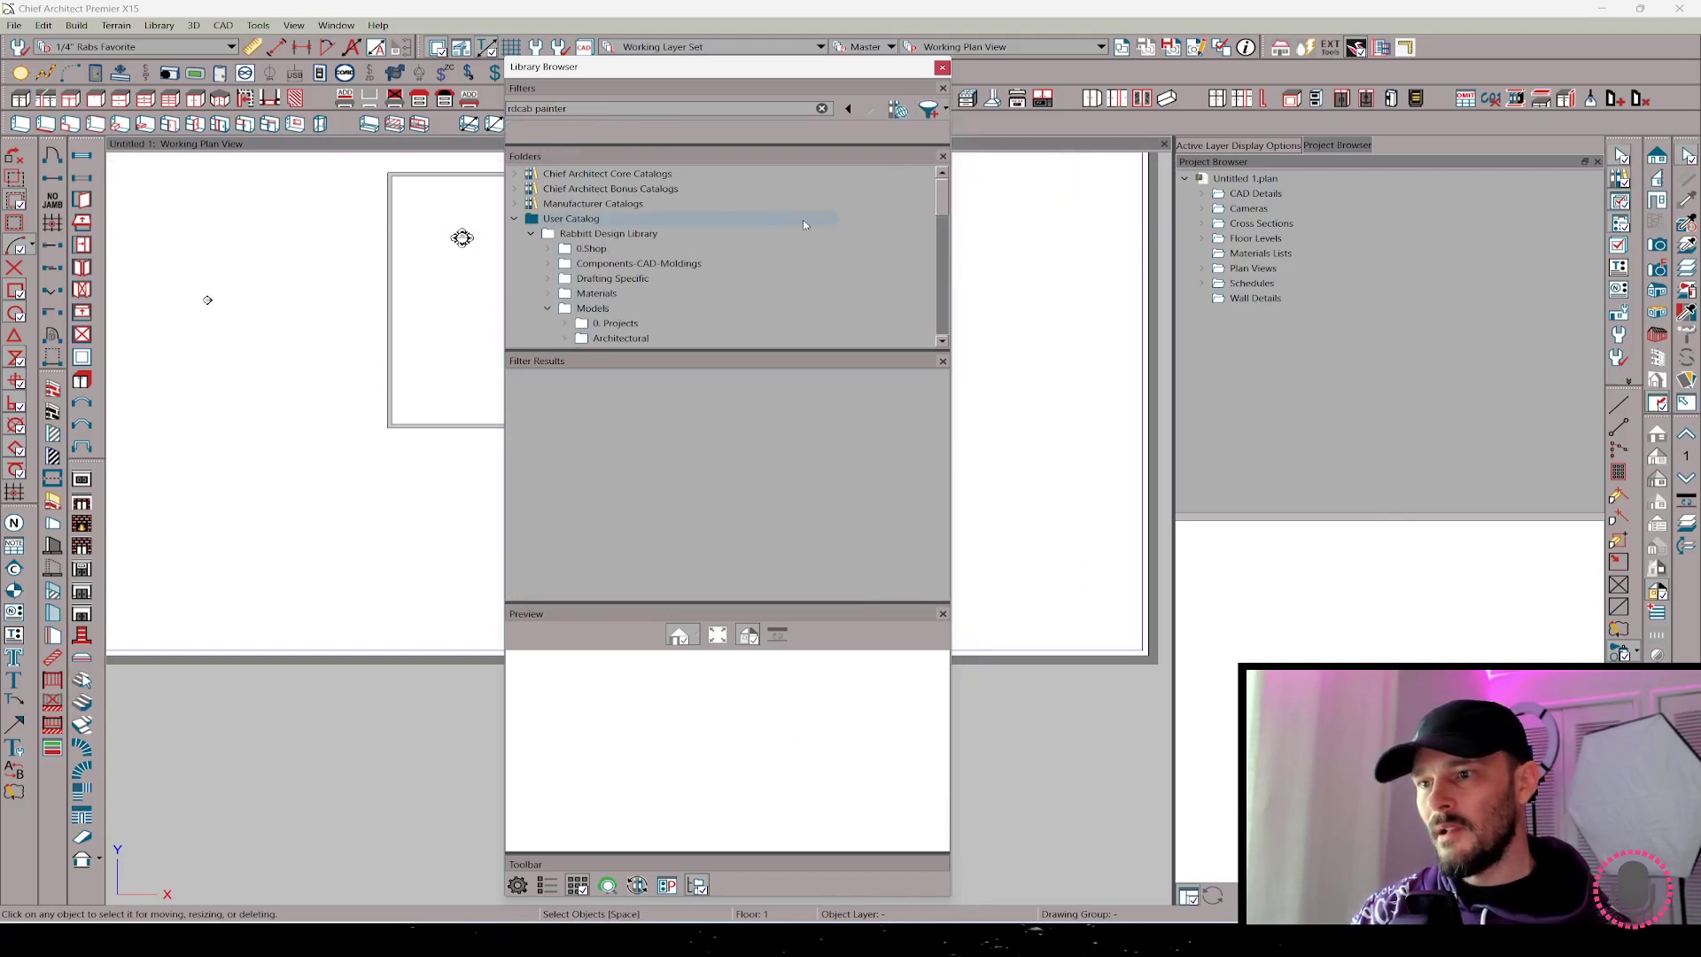
left_click(947, 110)
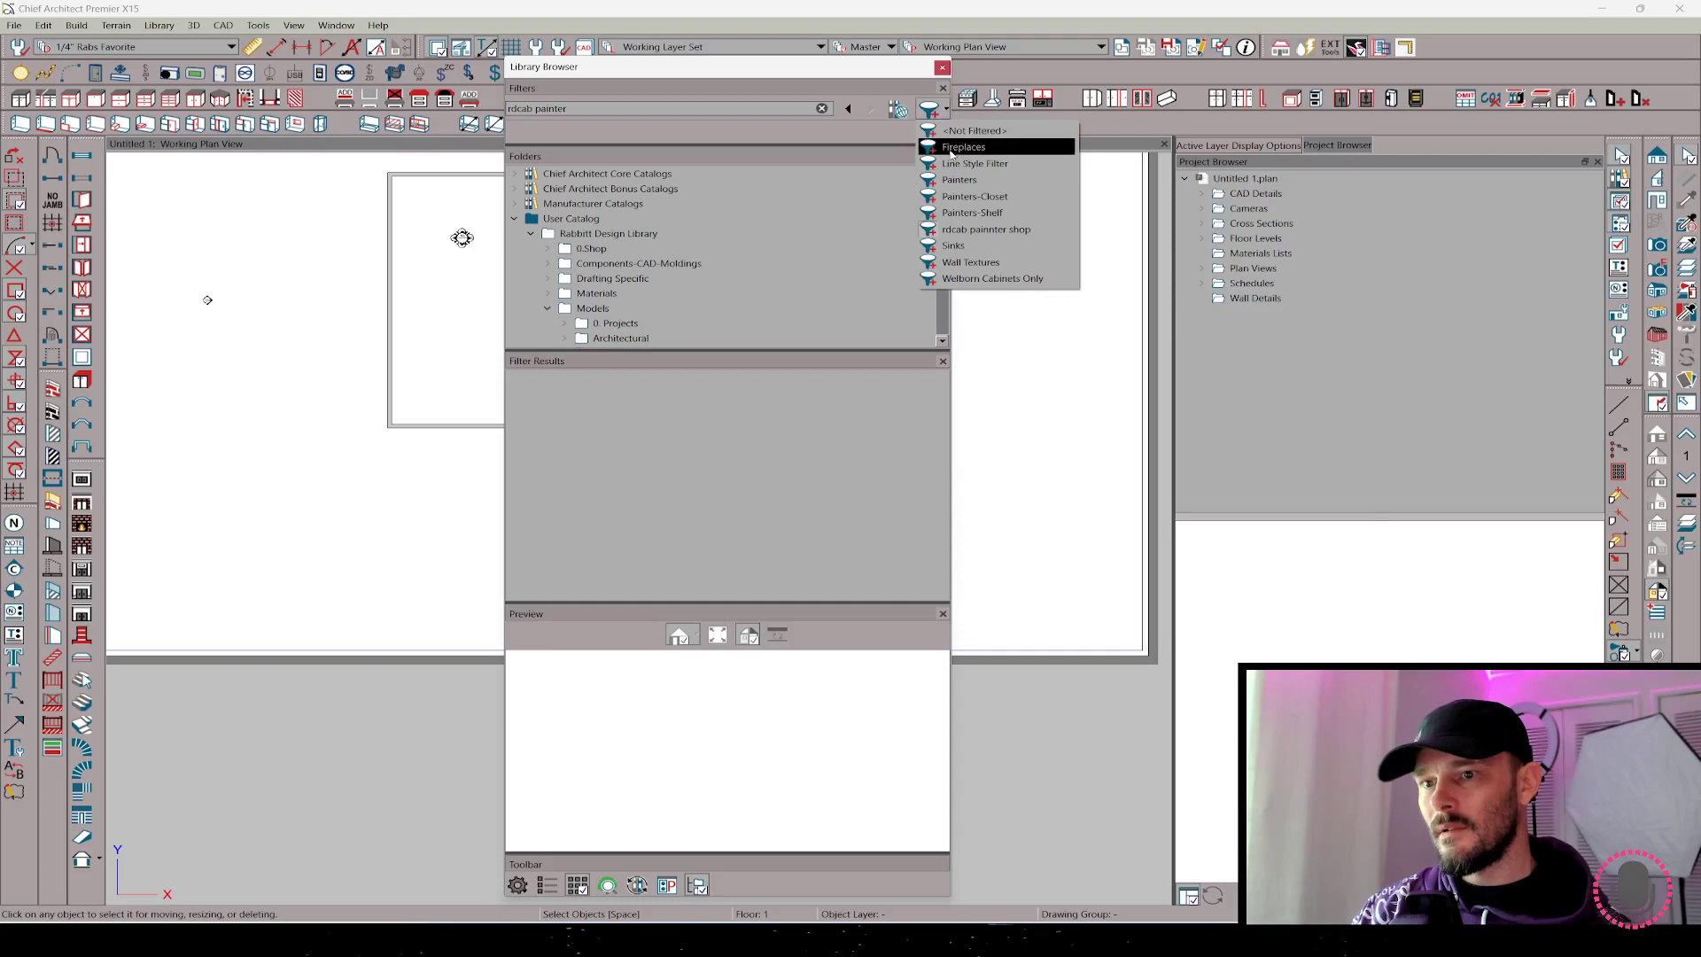
left_click(972, 232)
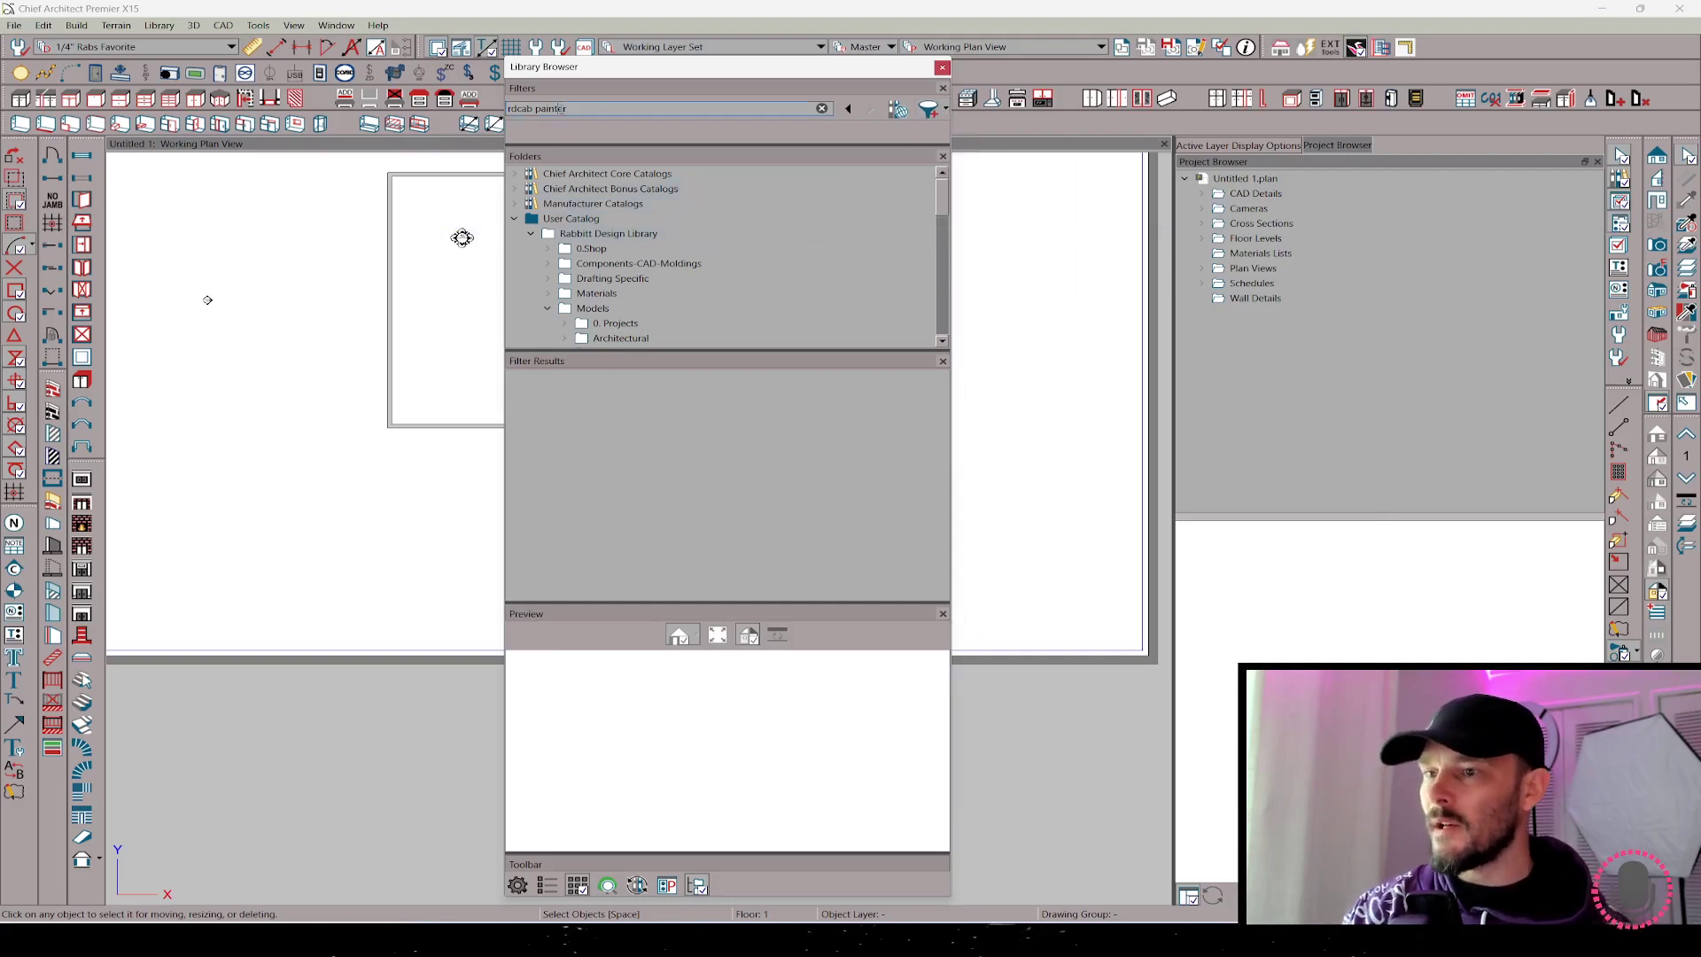
- Clear the leftover "rdcab painter" search text and apply the saved "rdcab painnter shop" filter again
left_click_drag(563, 108, 508, 108)
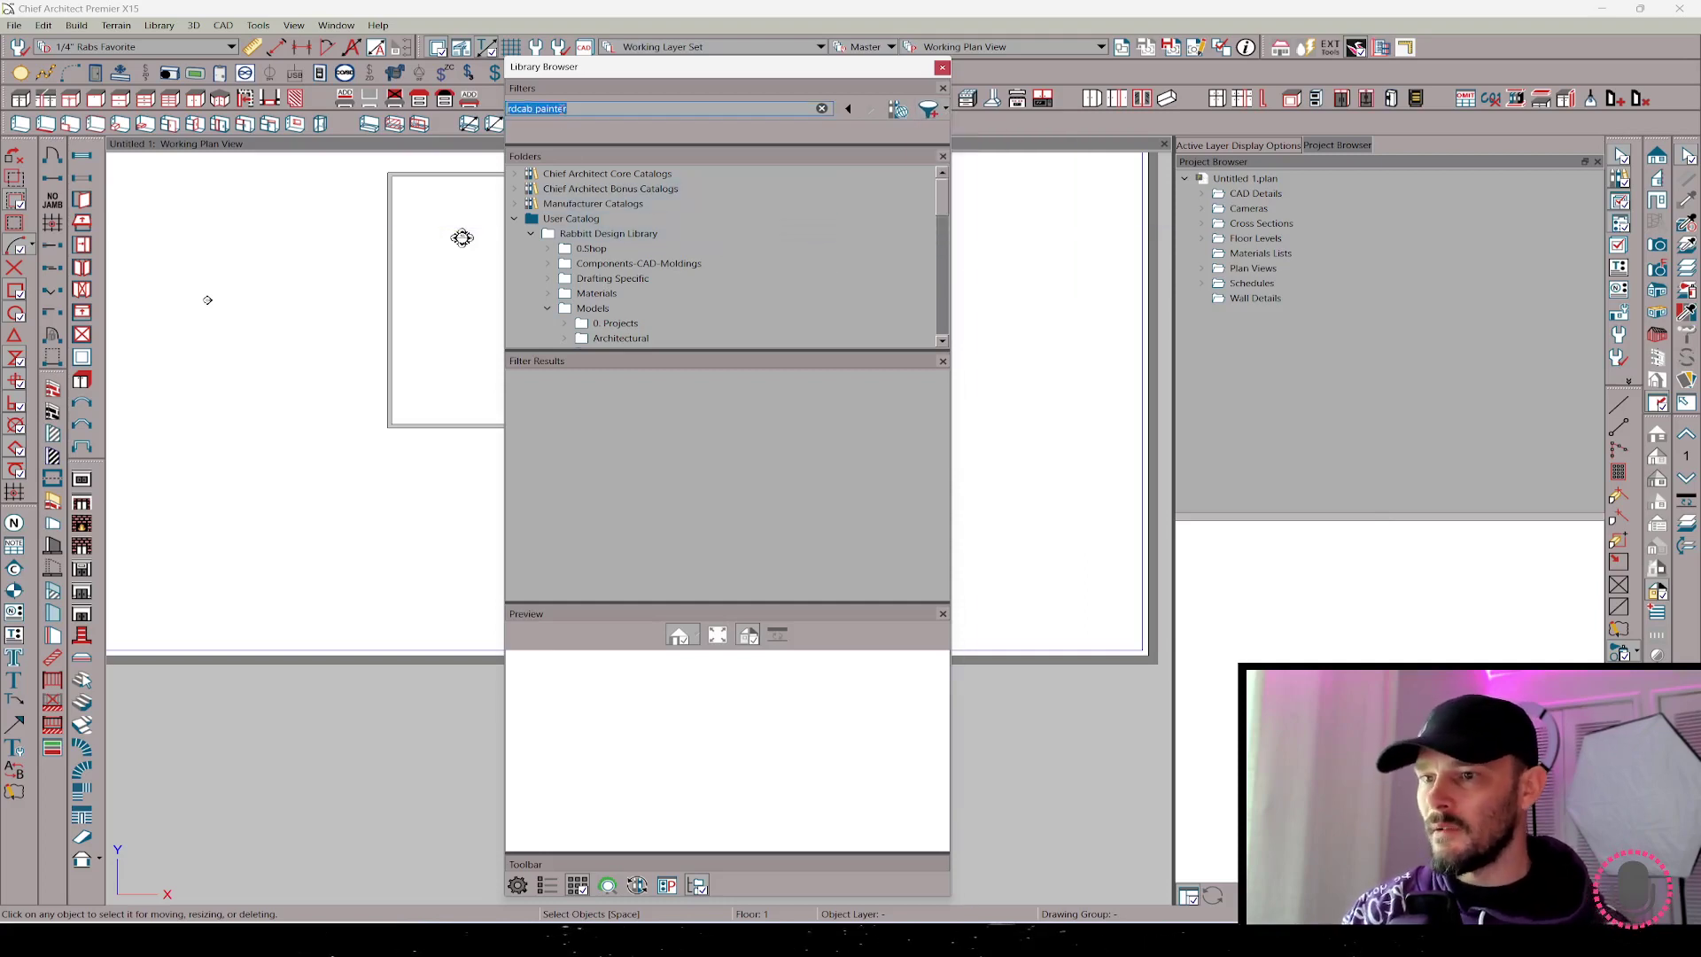
left_click(822, 108)
left_click(945, 108)
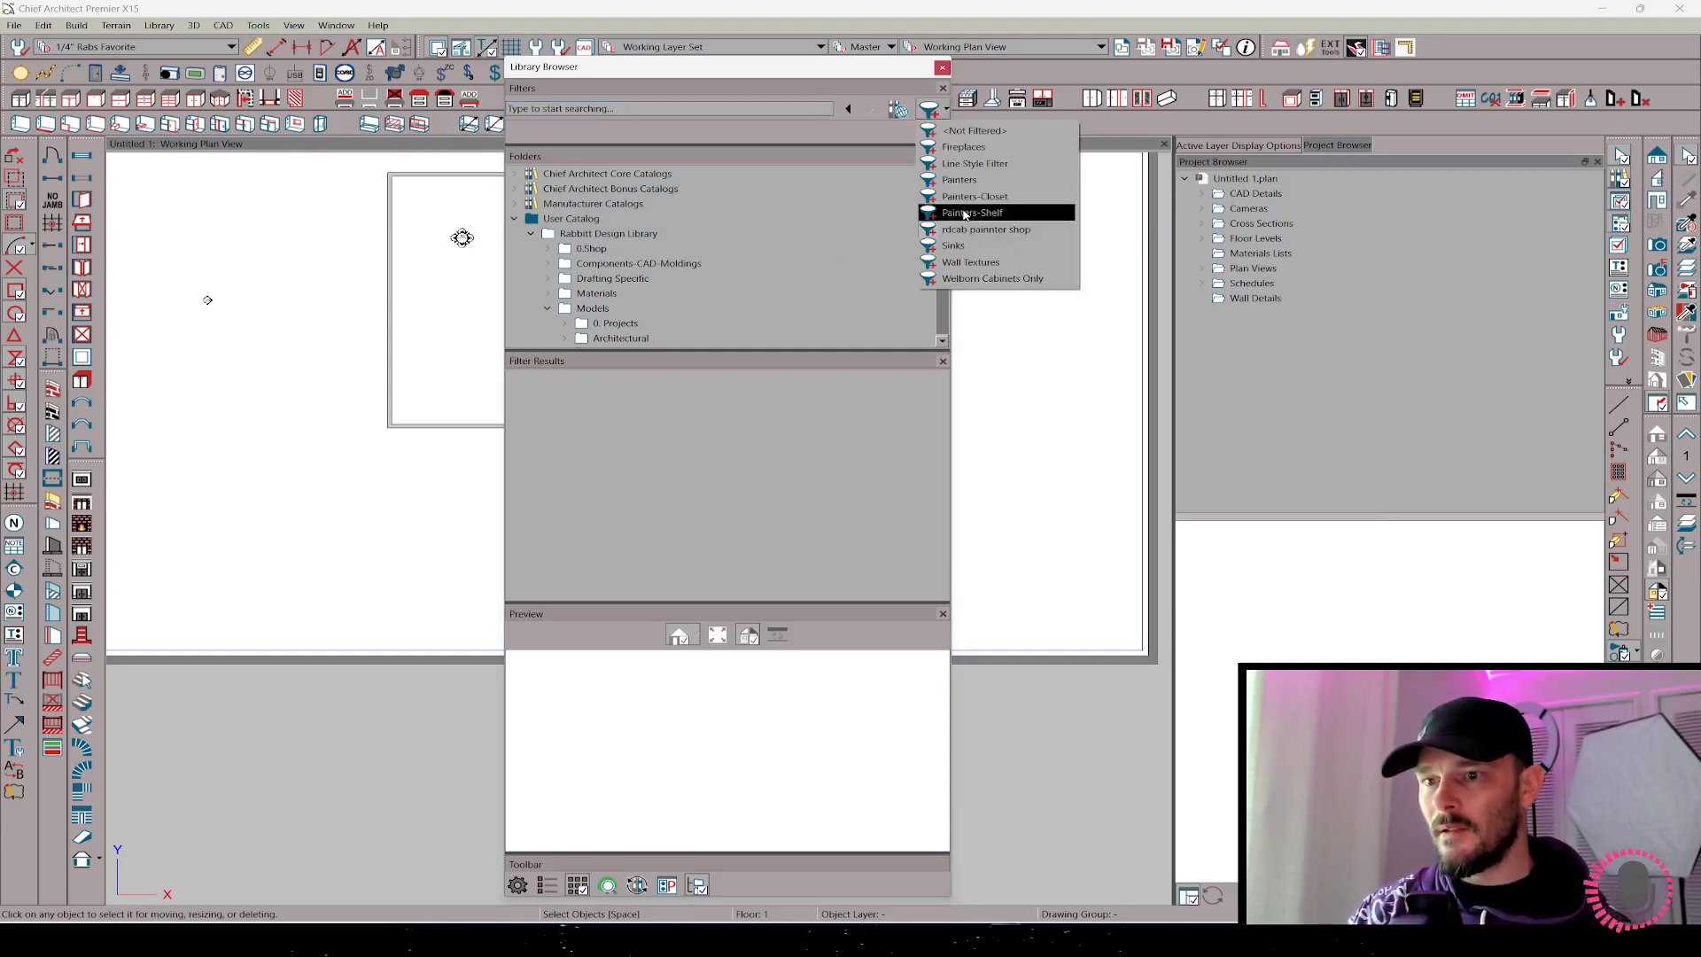
left_click(968, 231)
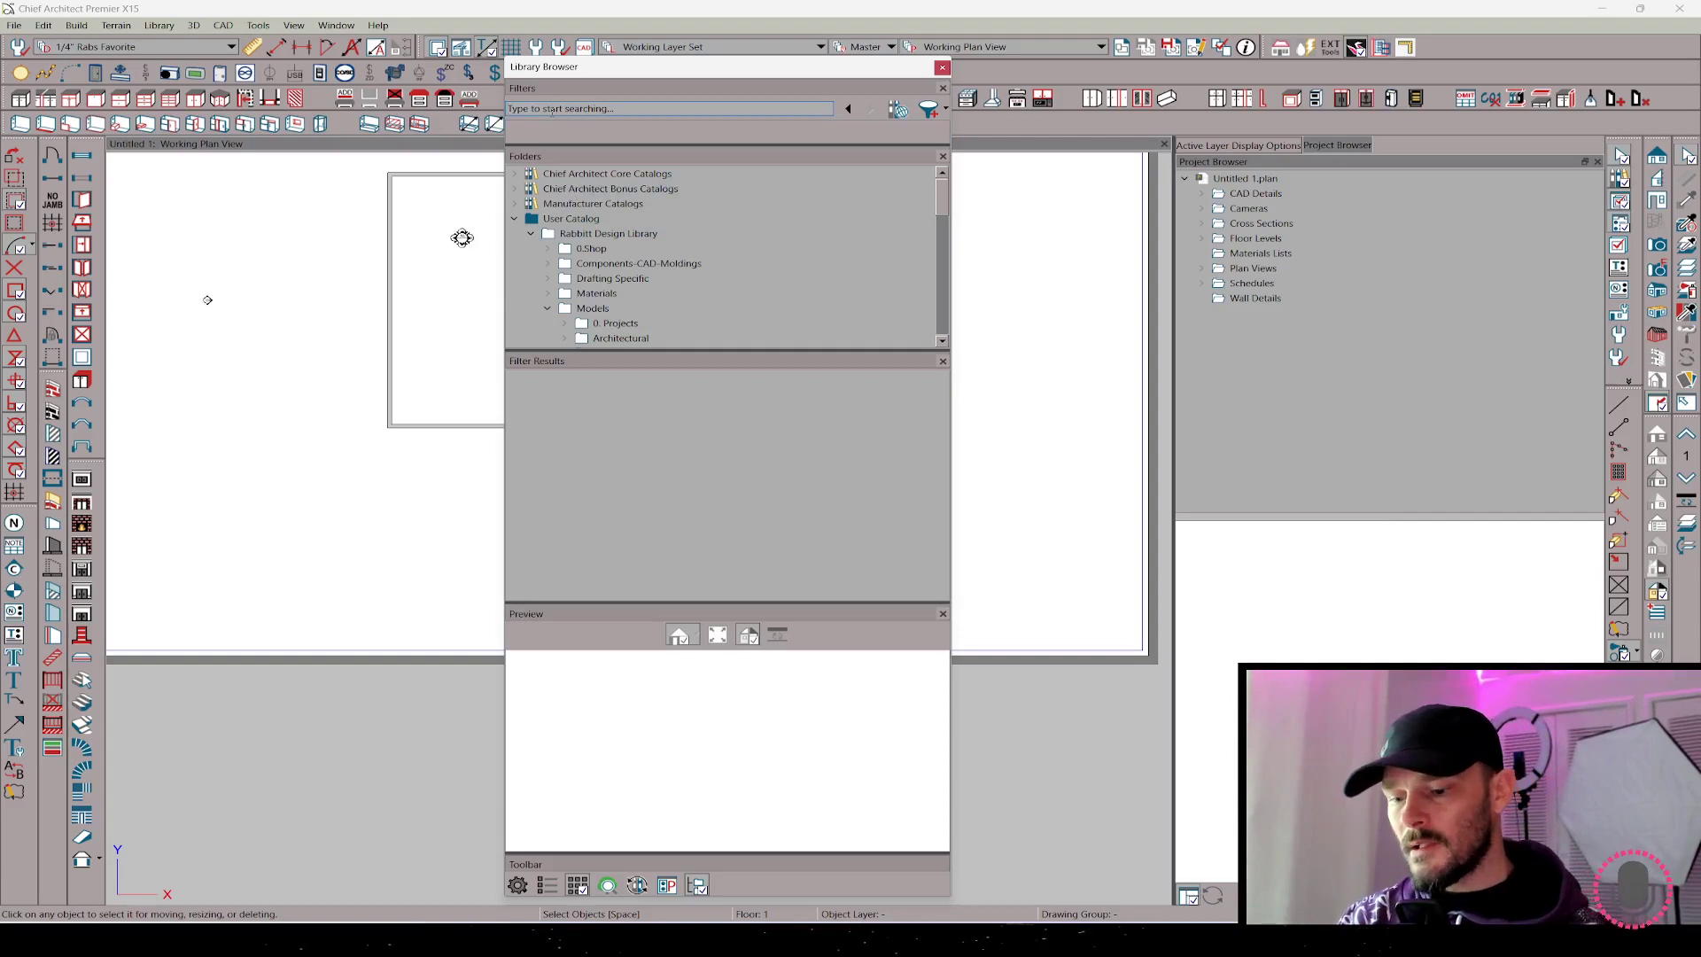
- Filter the library by the manufacturer Kohler and narrow it to the Purist bathroom shelving folder using the search "purist"
type("kohler")
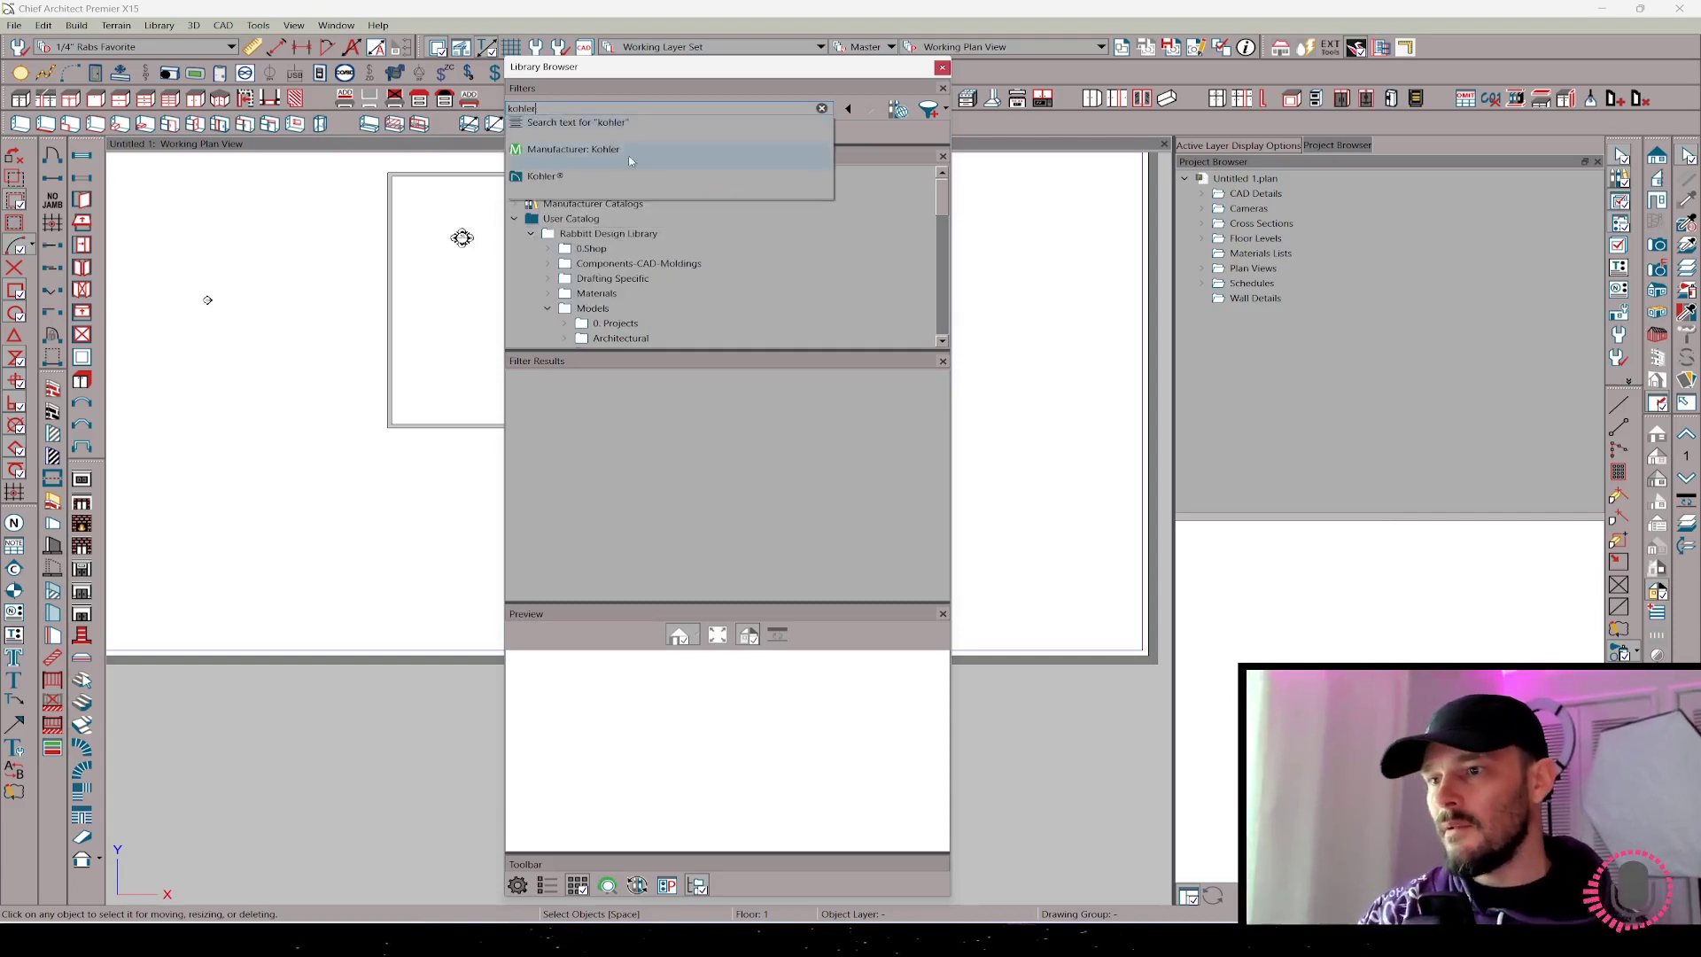
left_click(576, 158)
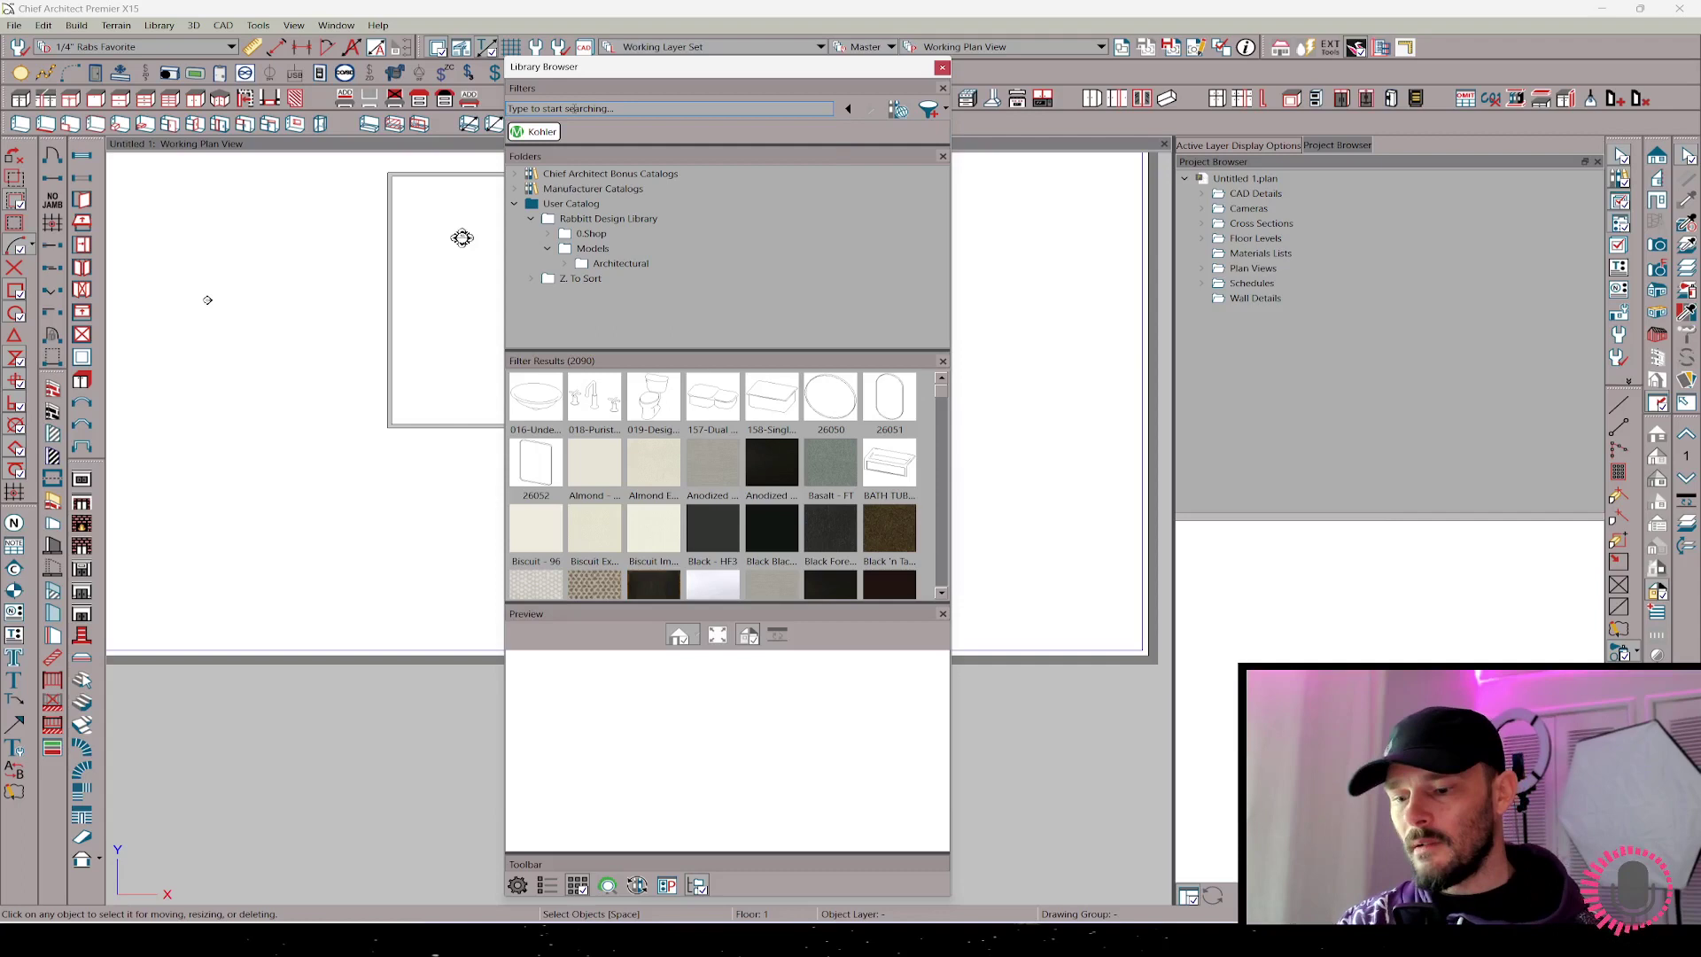
left_click(574, 108)
type("purist")
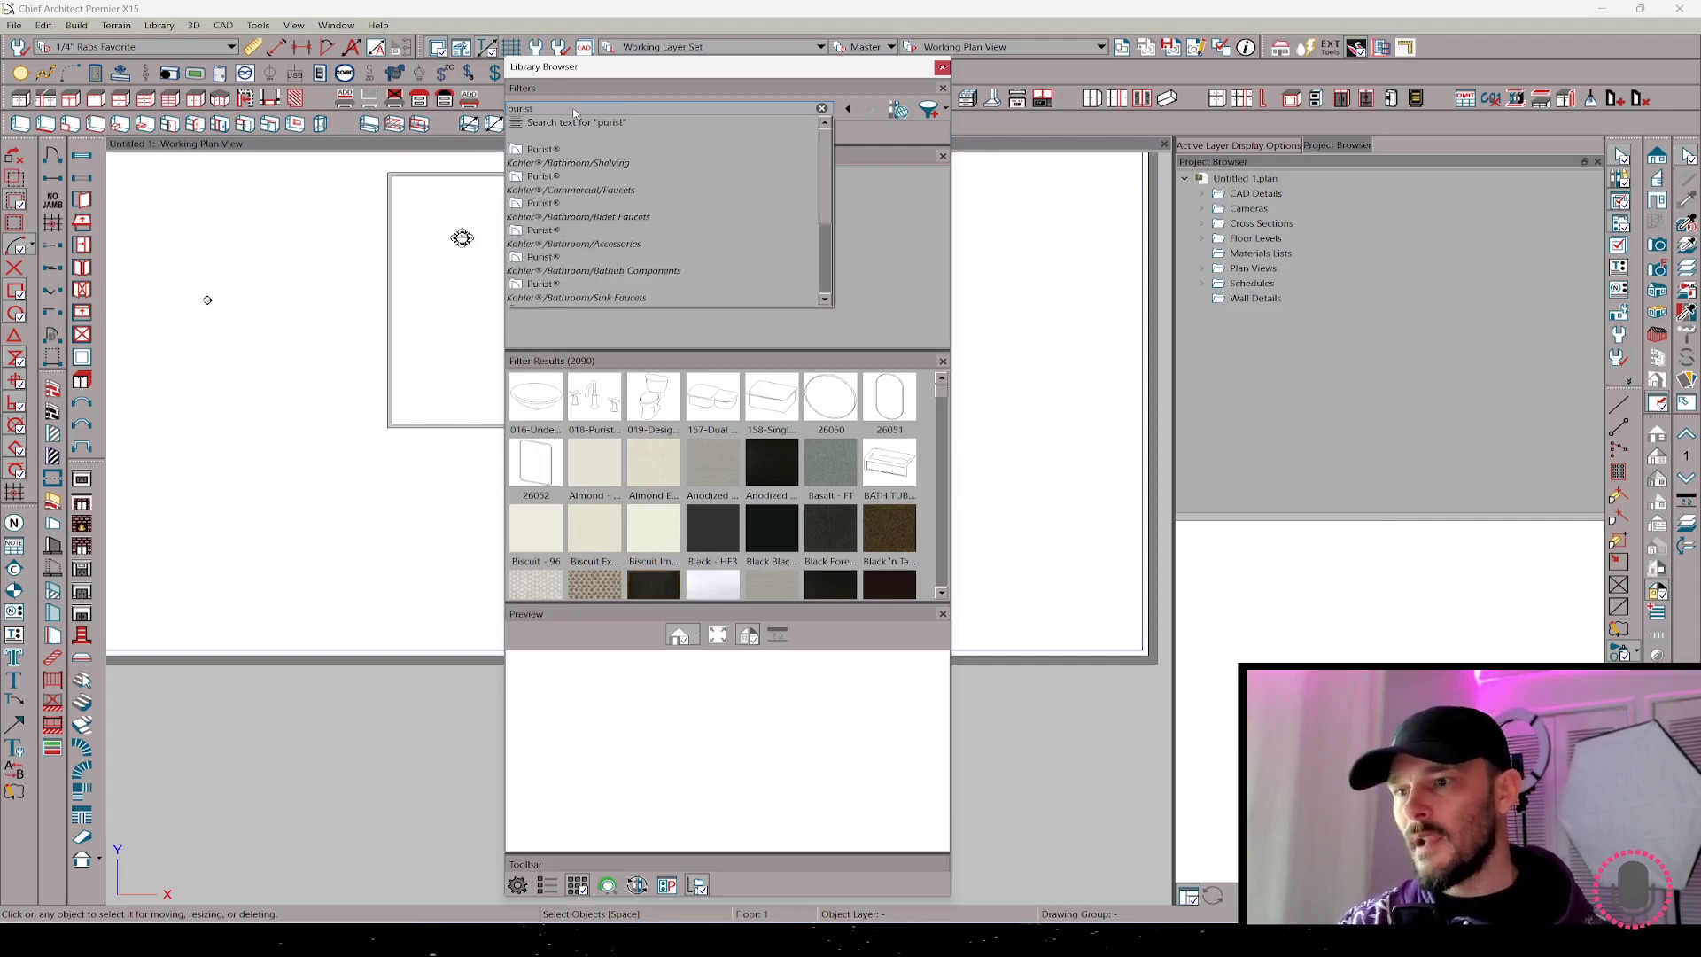
left_click(550, 163)
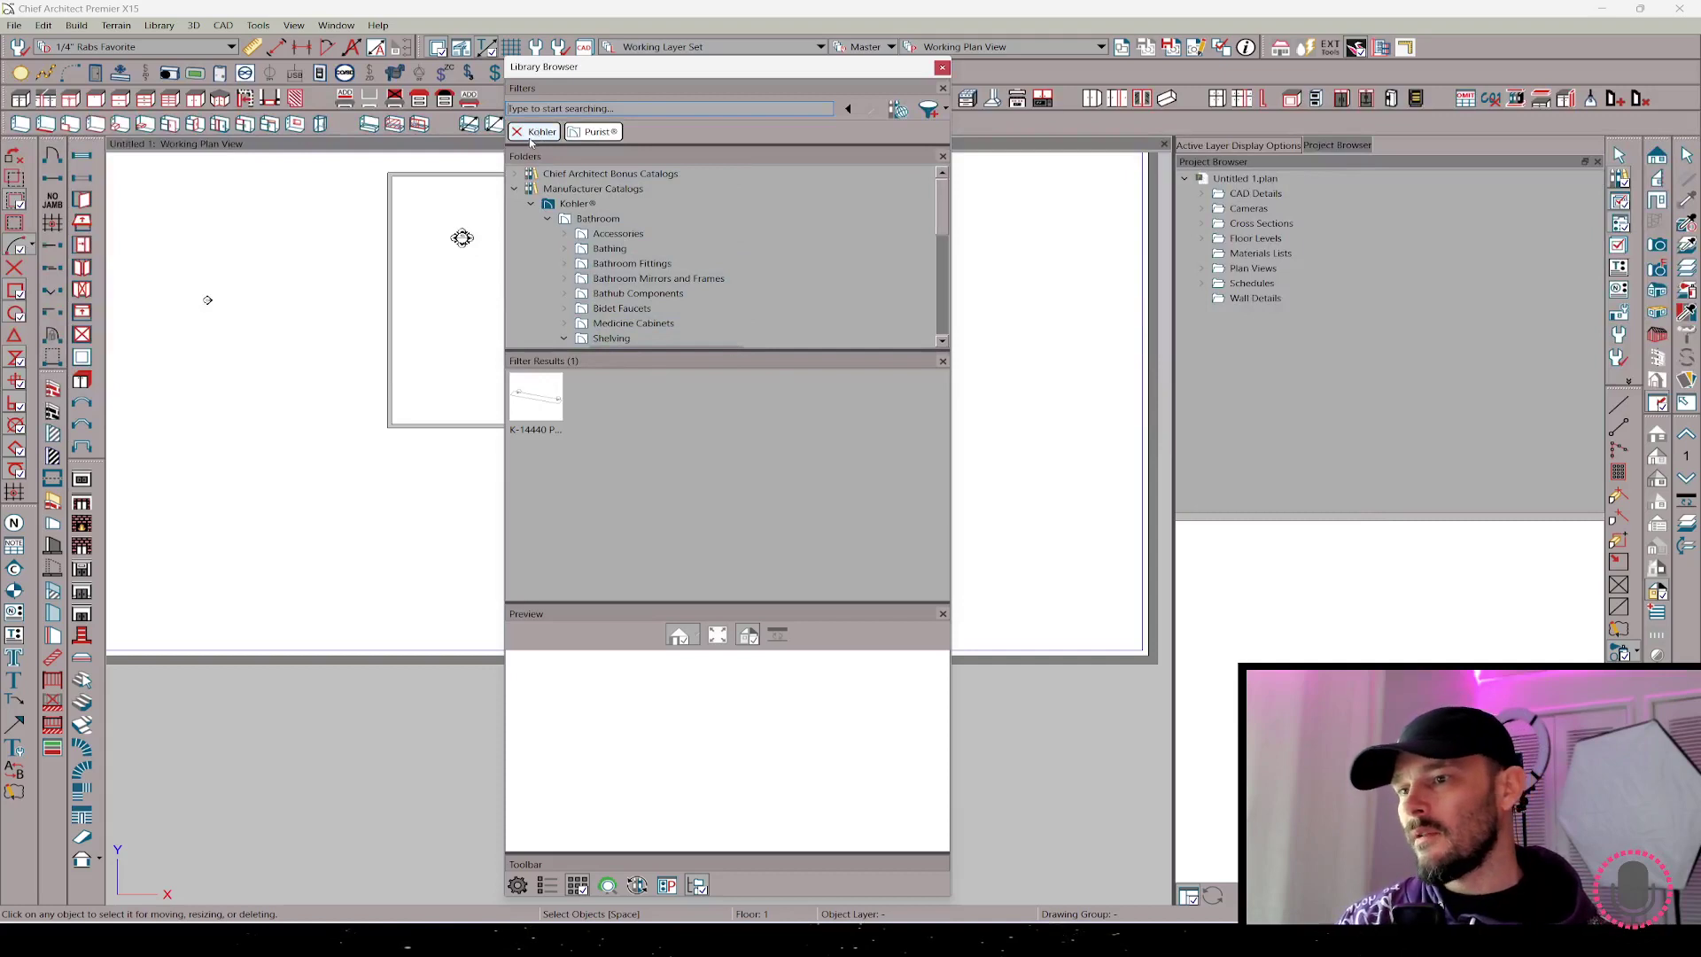
- Remove the Purist folder filter and search for "purist" again to browse the other suggested Kohler folders
left_click(574, 132)
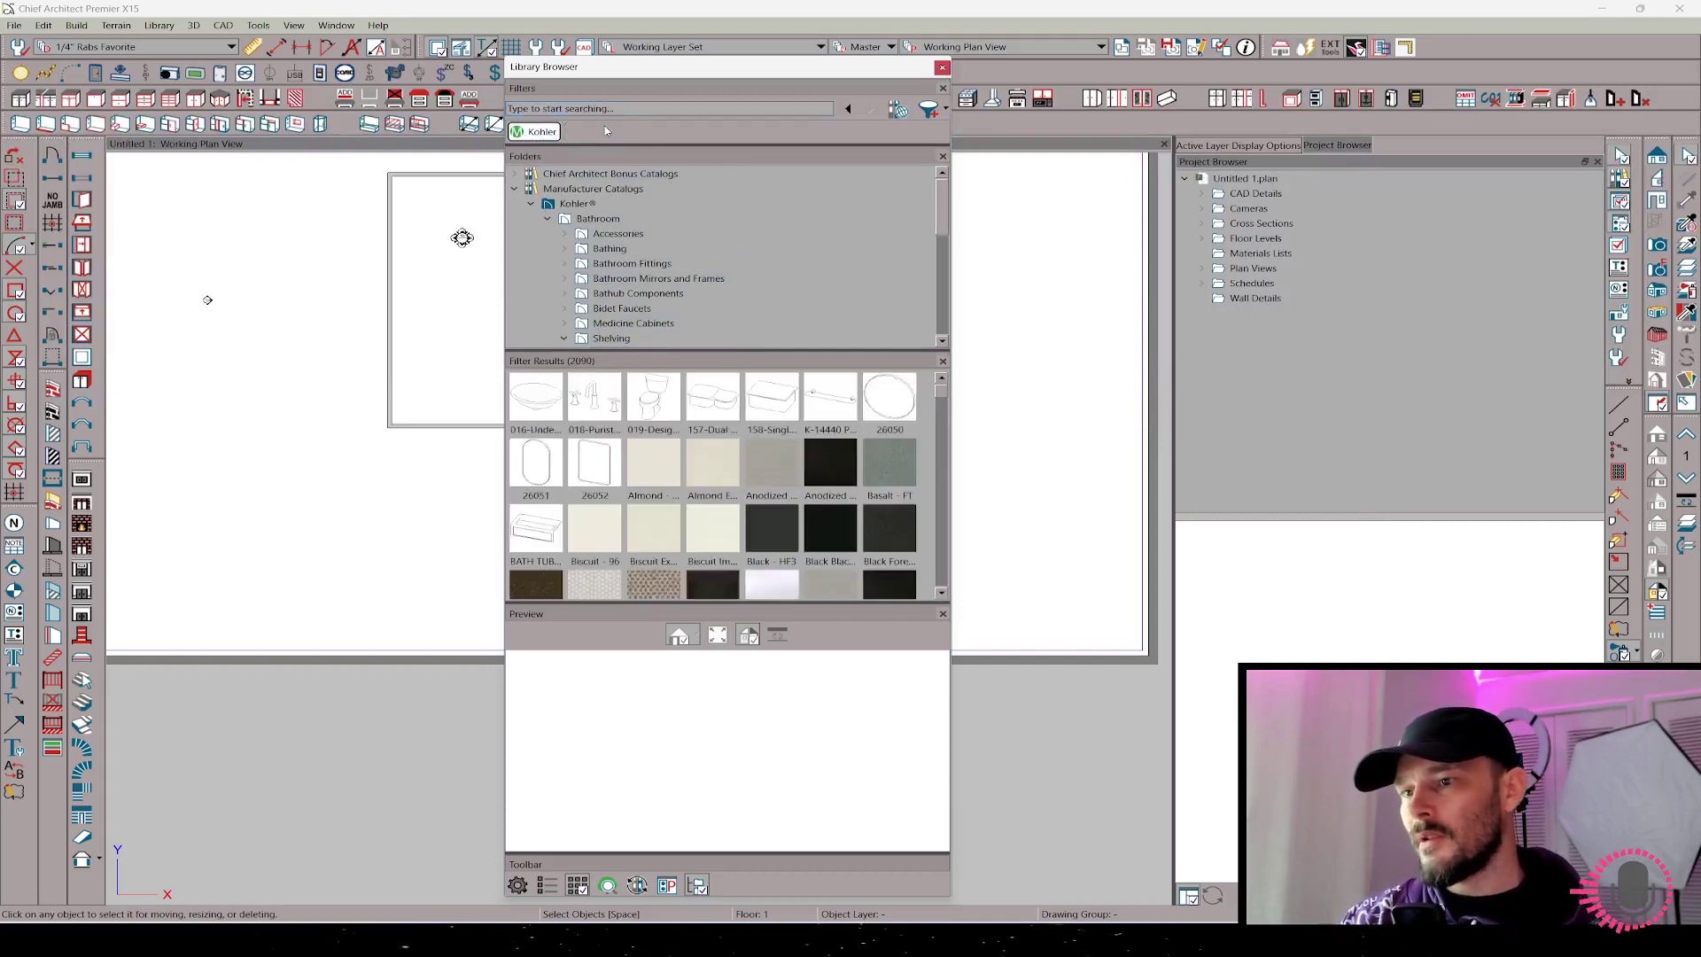
left_click(590, 108)
type("purist")
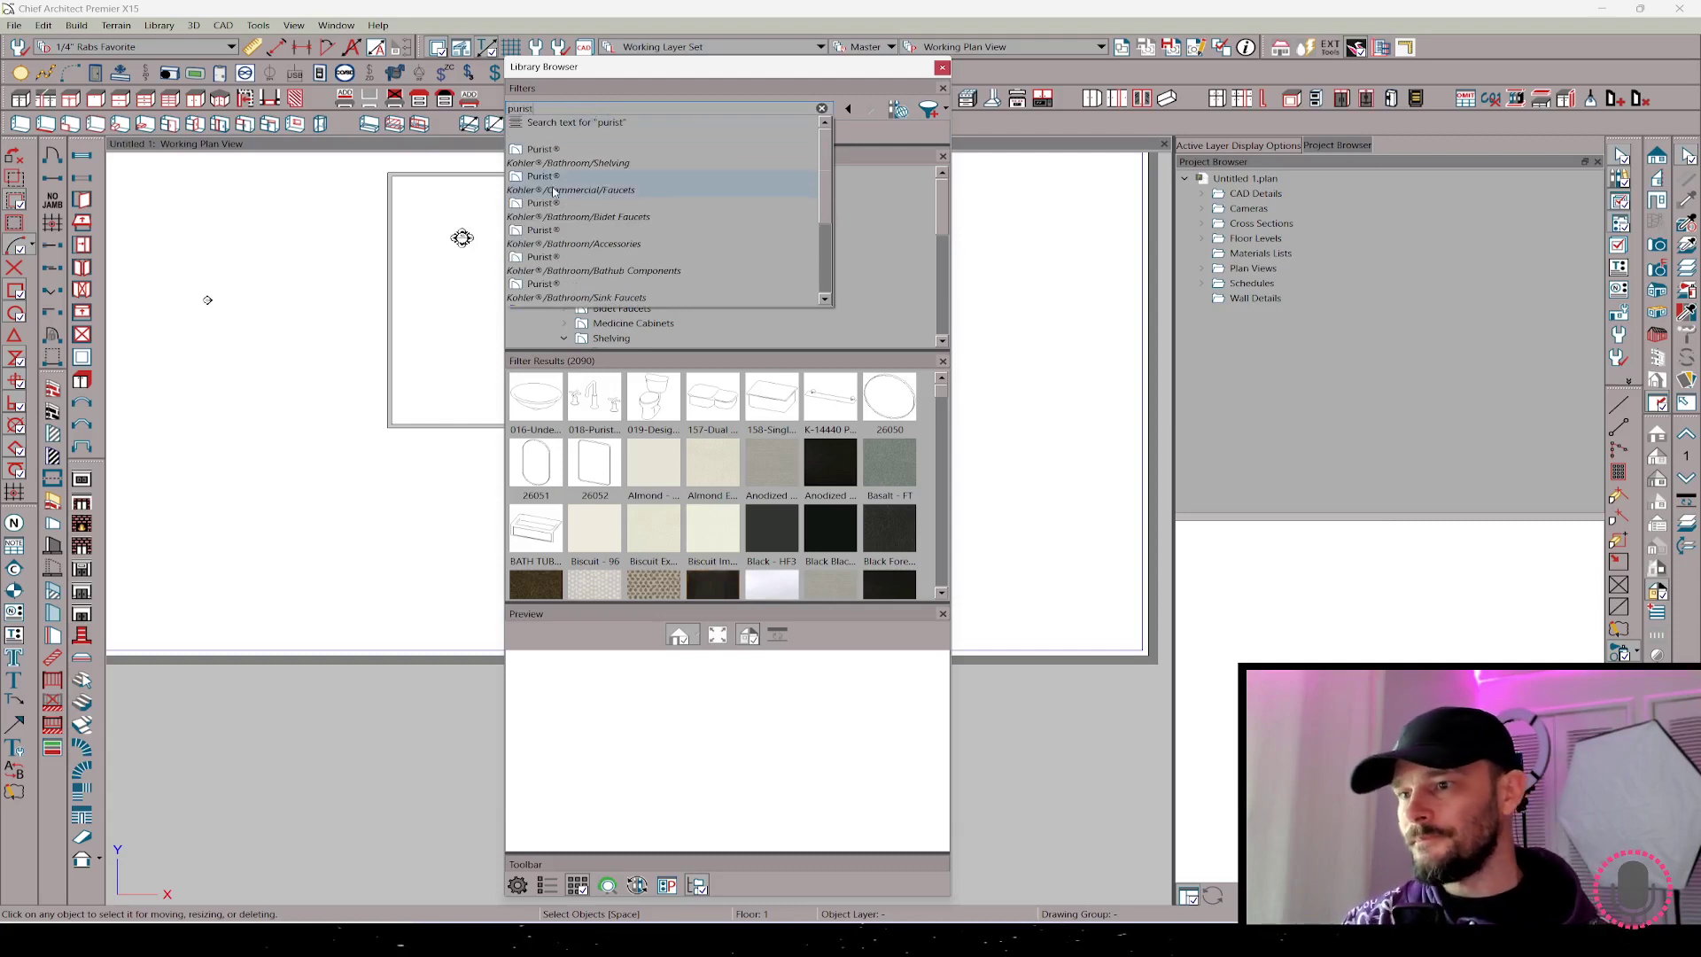
scroll(548, 287, "down", 2)
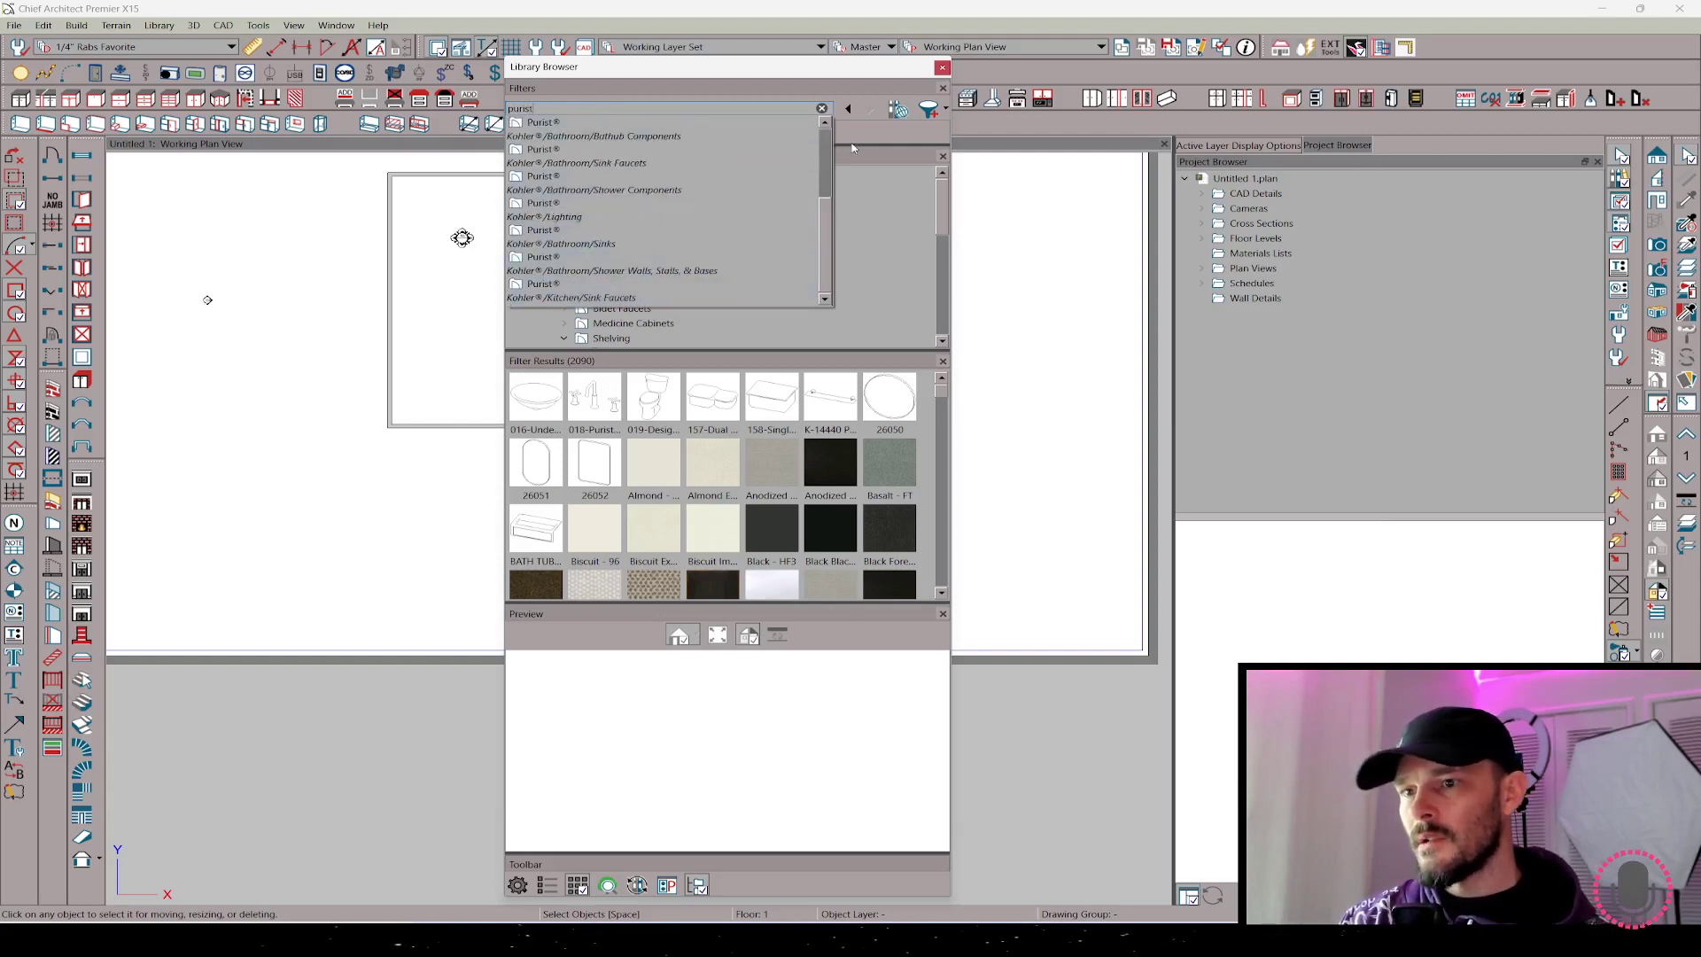
- Dismiss the search suggestions, remove the Kohler manufacturer filter and select the remaining search text
left_click(804, 125)
left_click(517, 132)
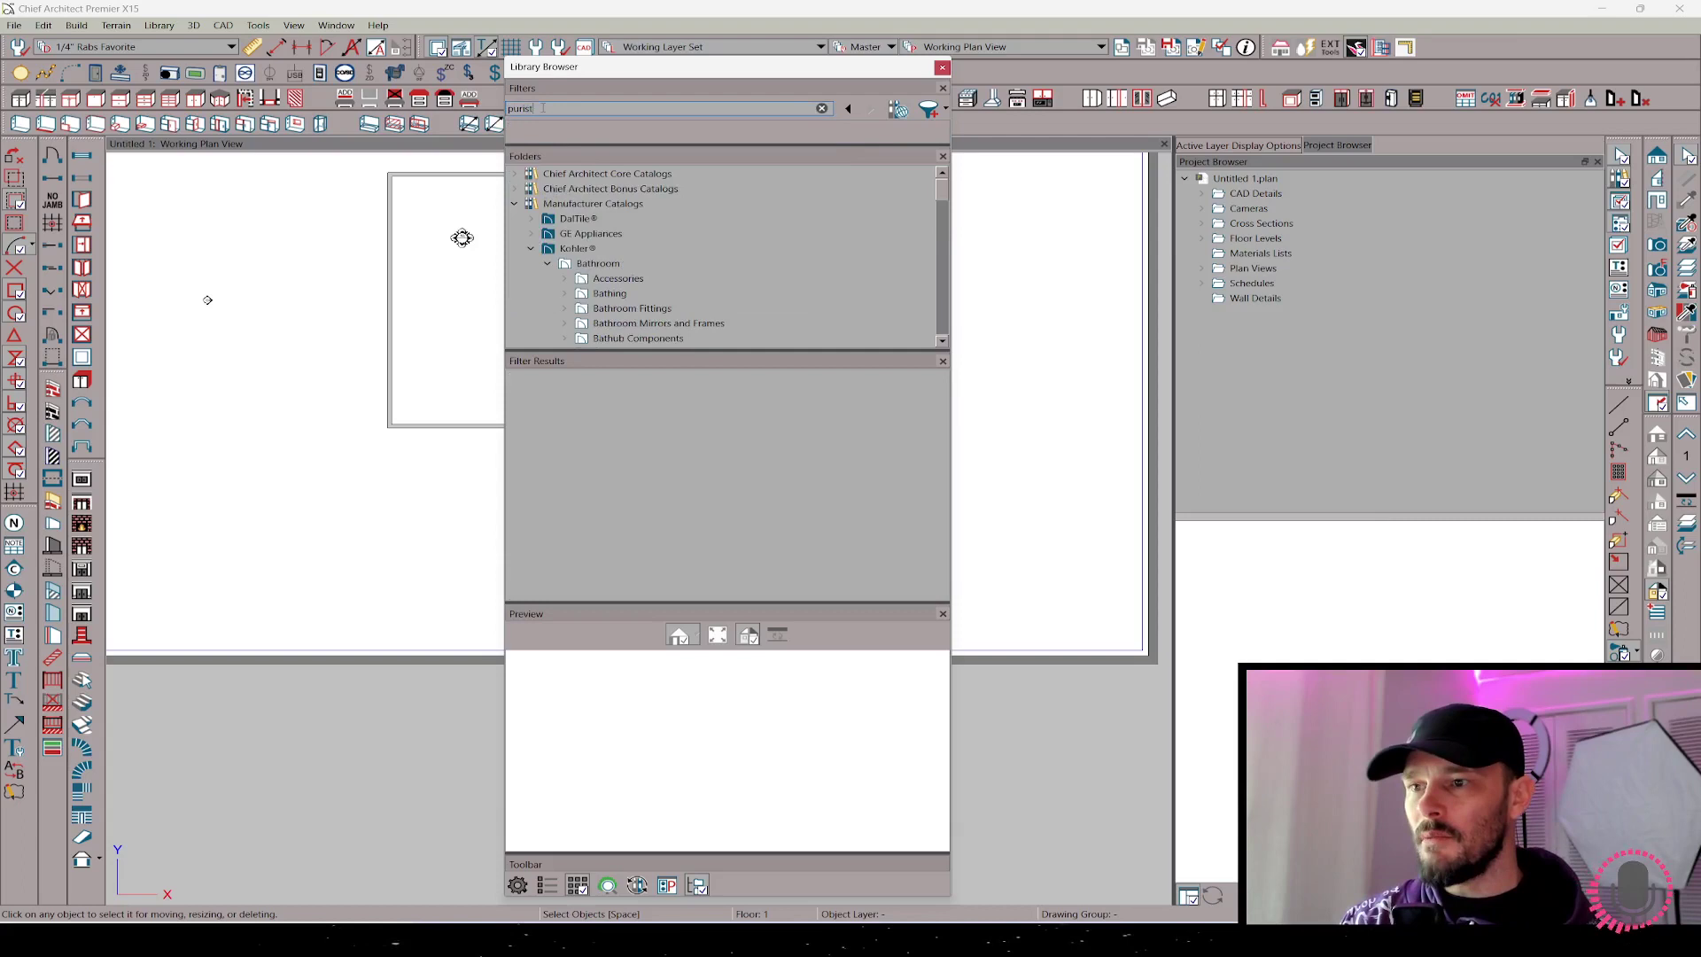
double_click(543, 108)
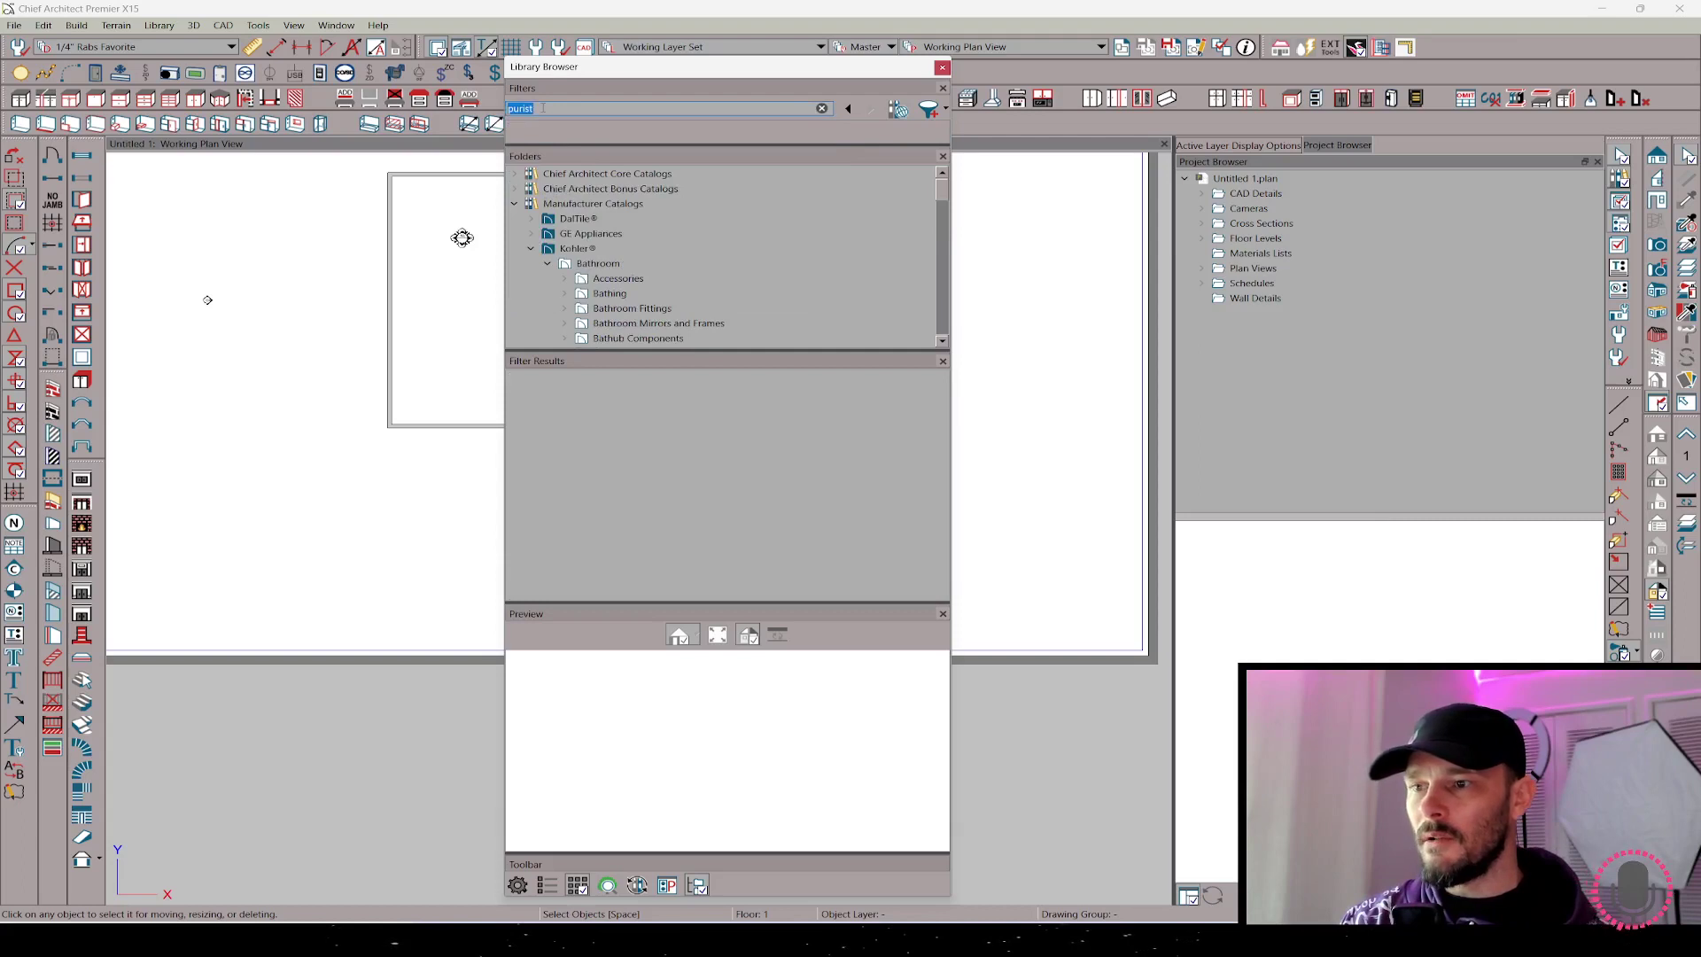
- Open Advanced Search, enlarge its dialog and examine the object types available under the Type attribute
left_click(930, 110)
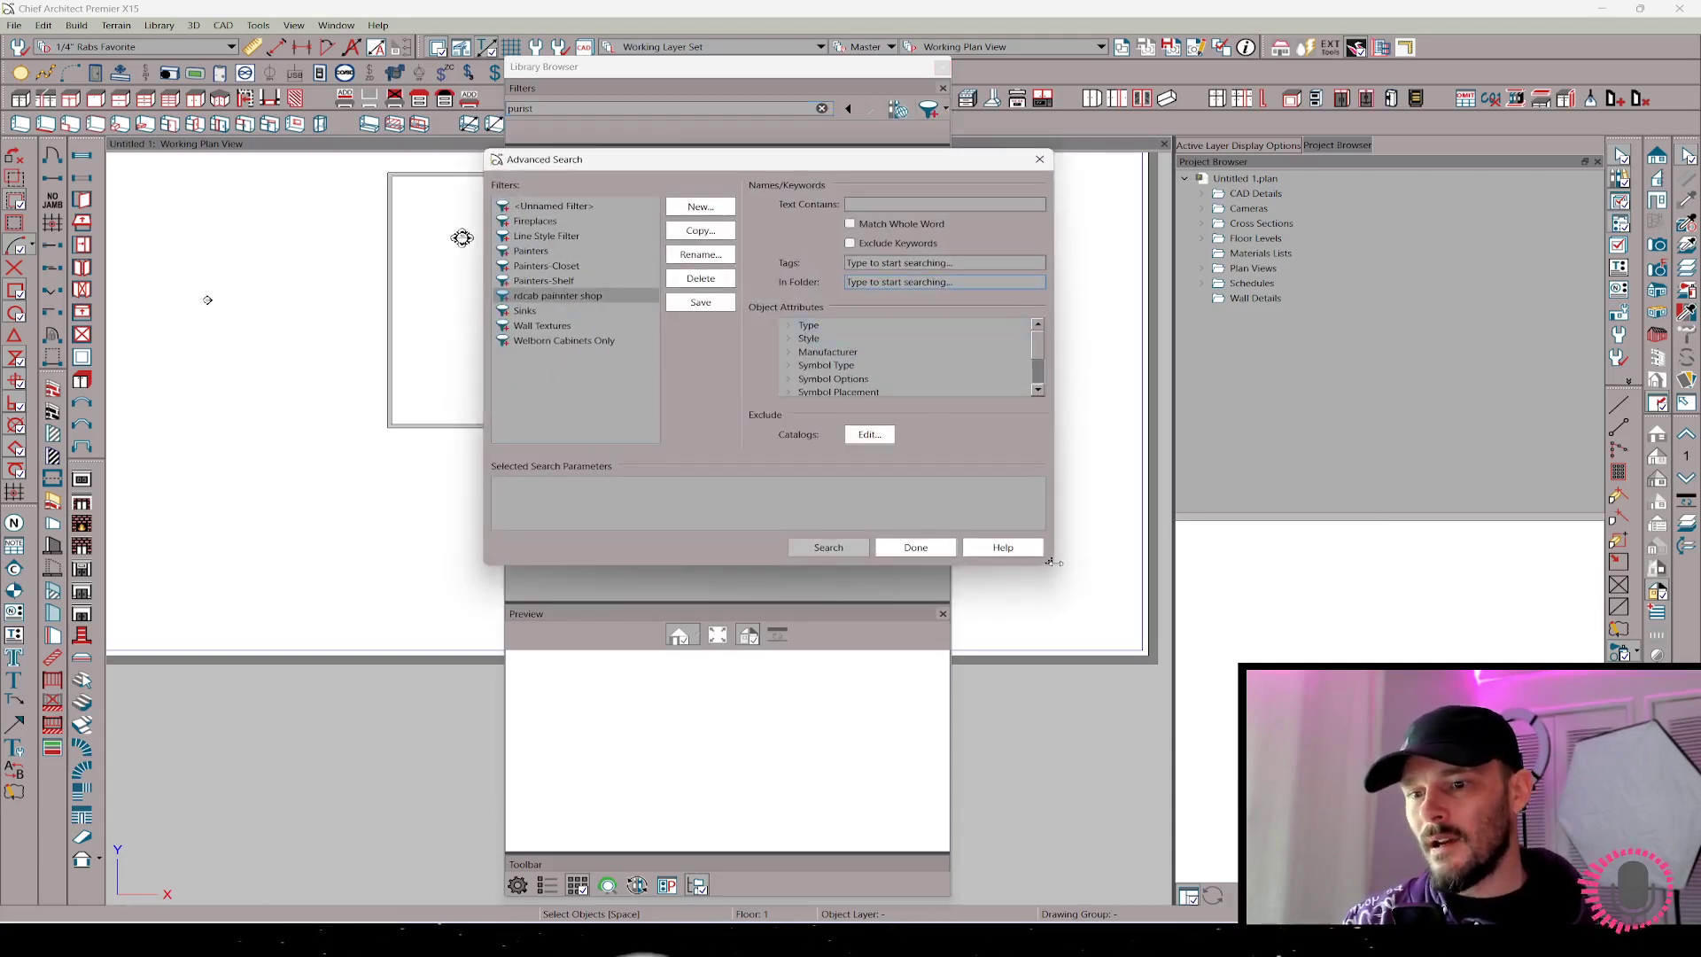
left_click_drag(1051, 561, 1318, 837)
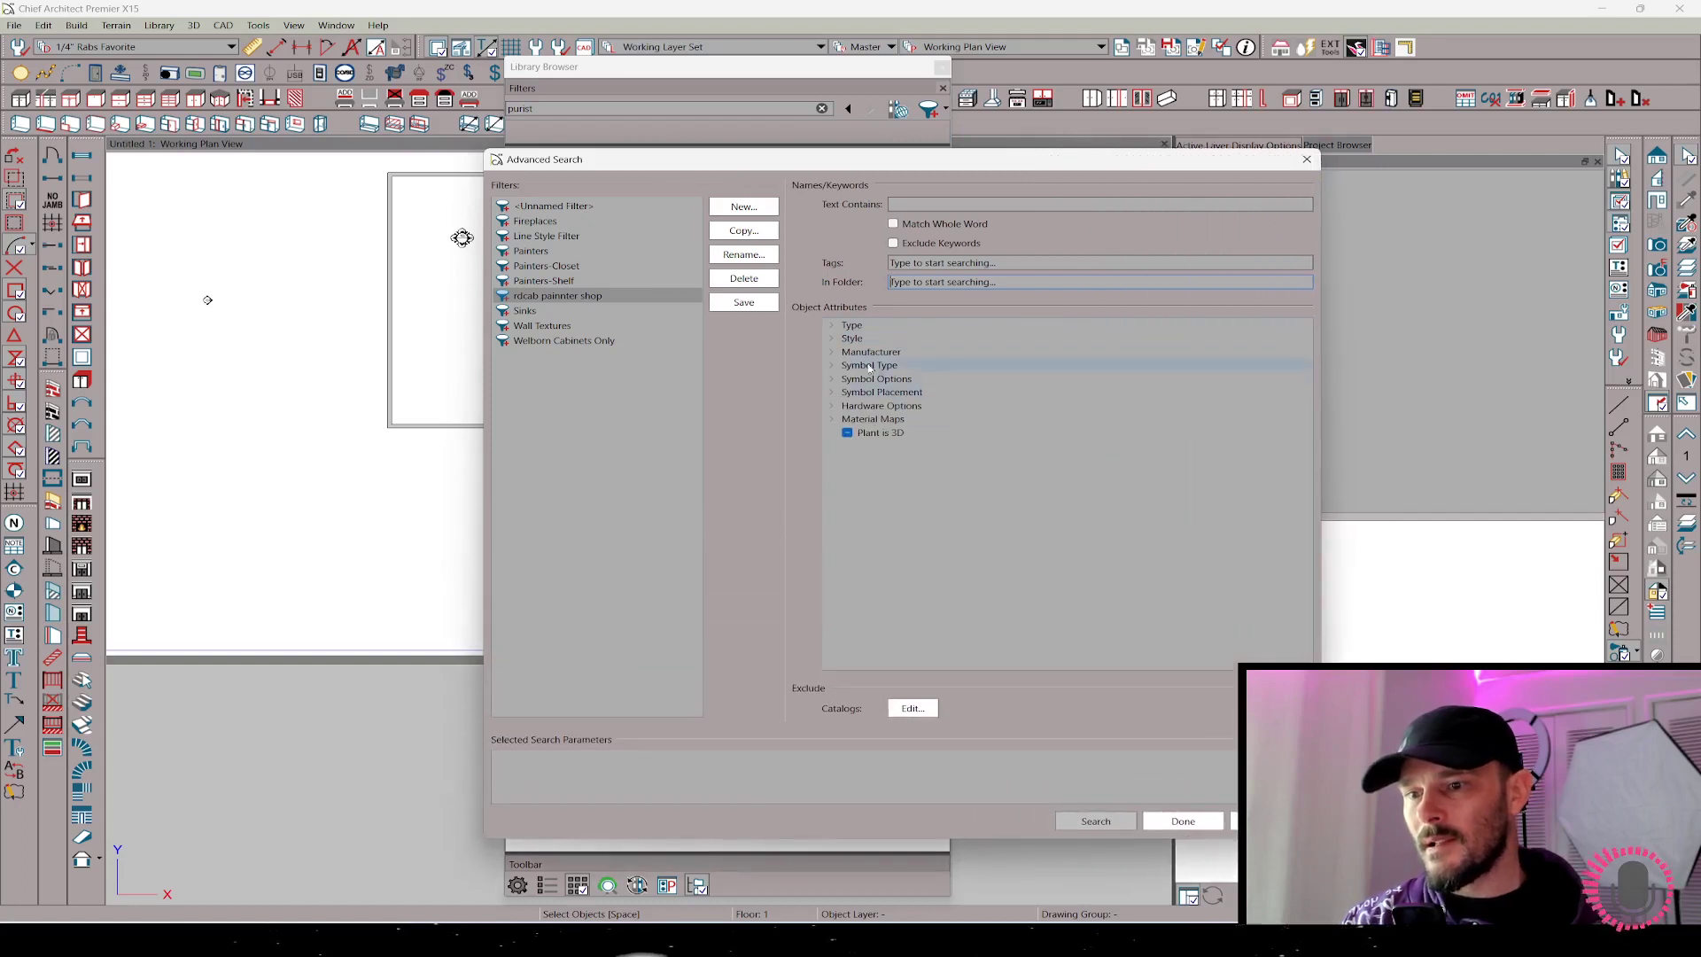
left_click(831, 326)
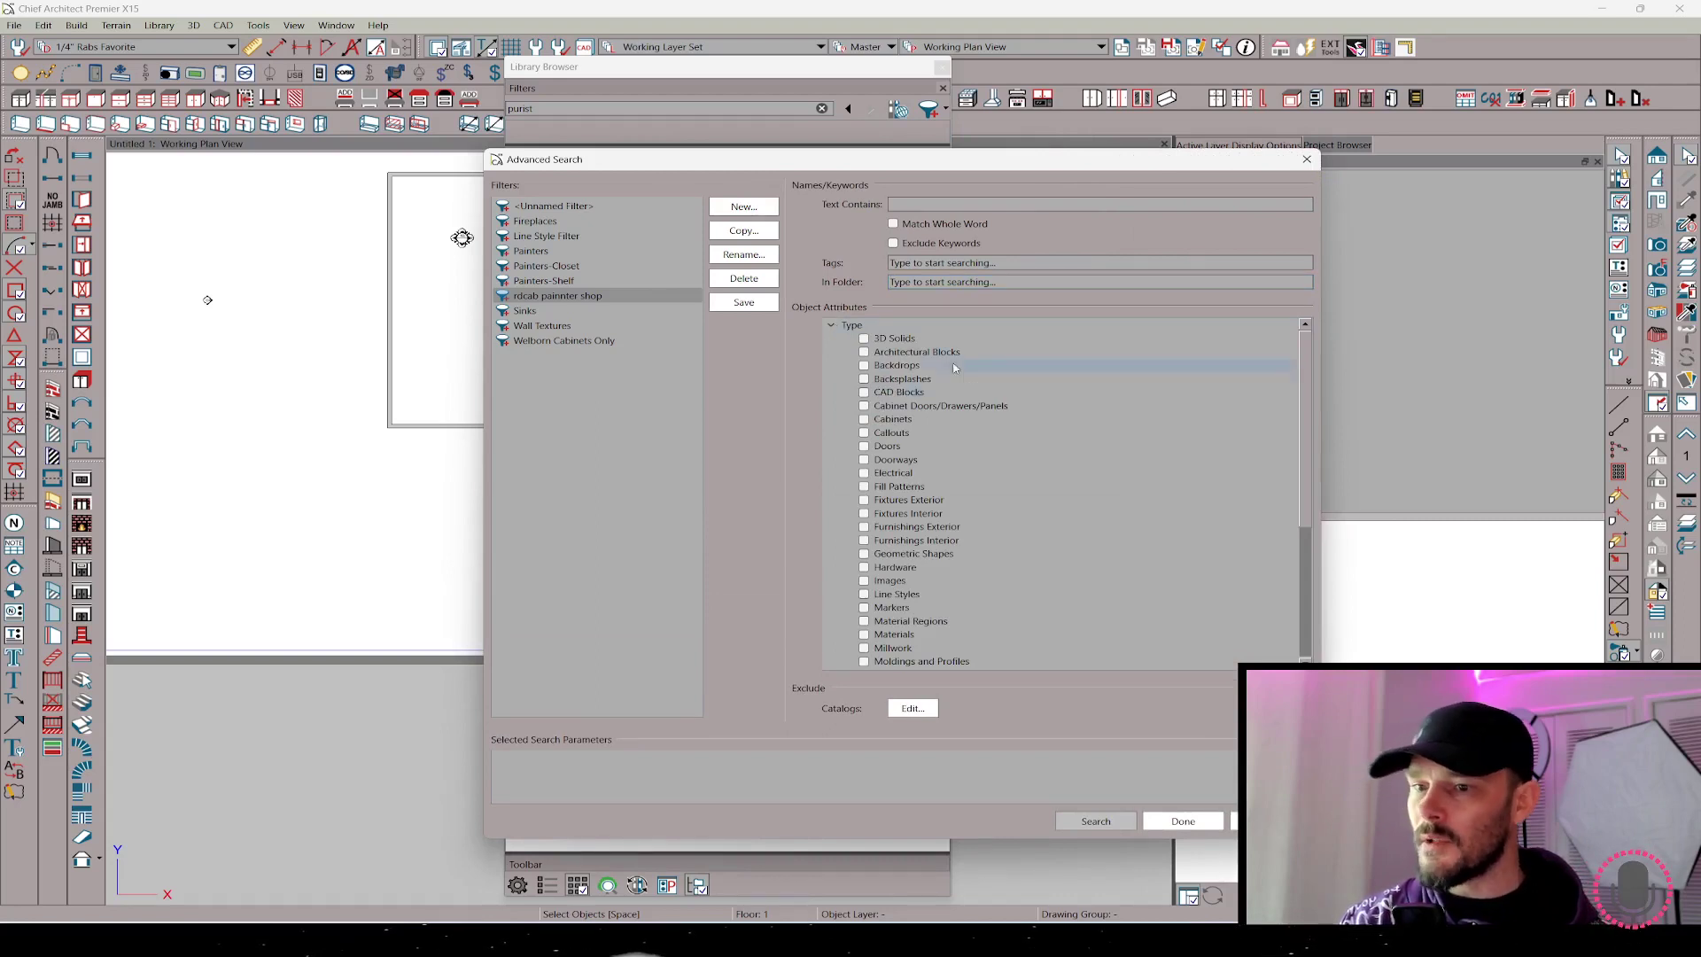
left_click(833, 326)
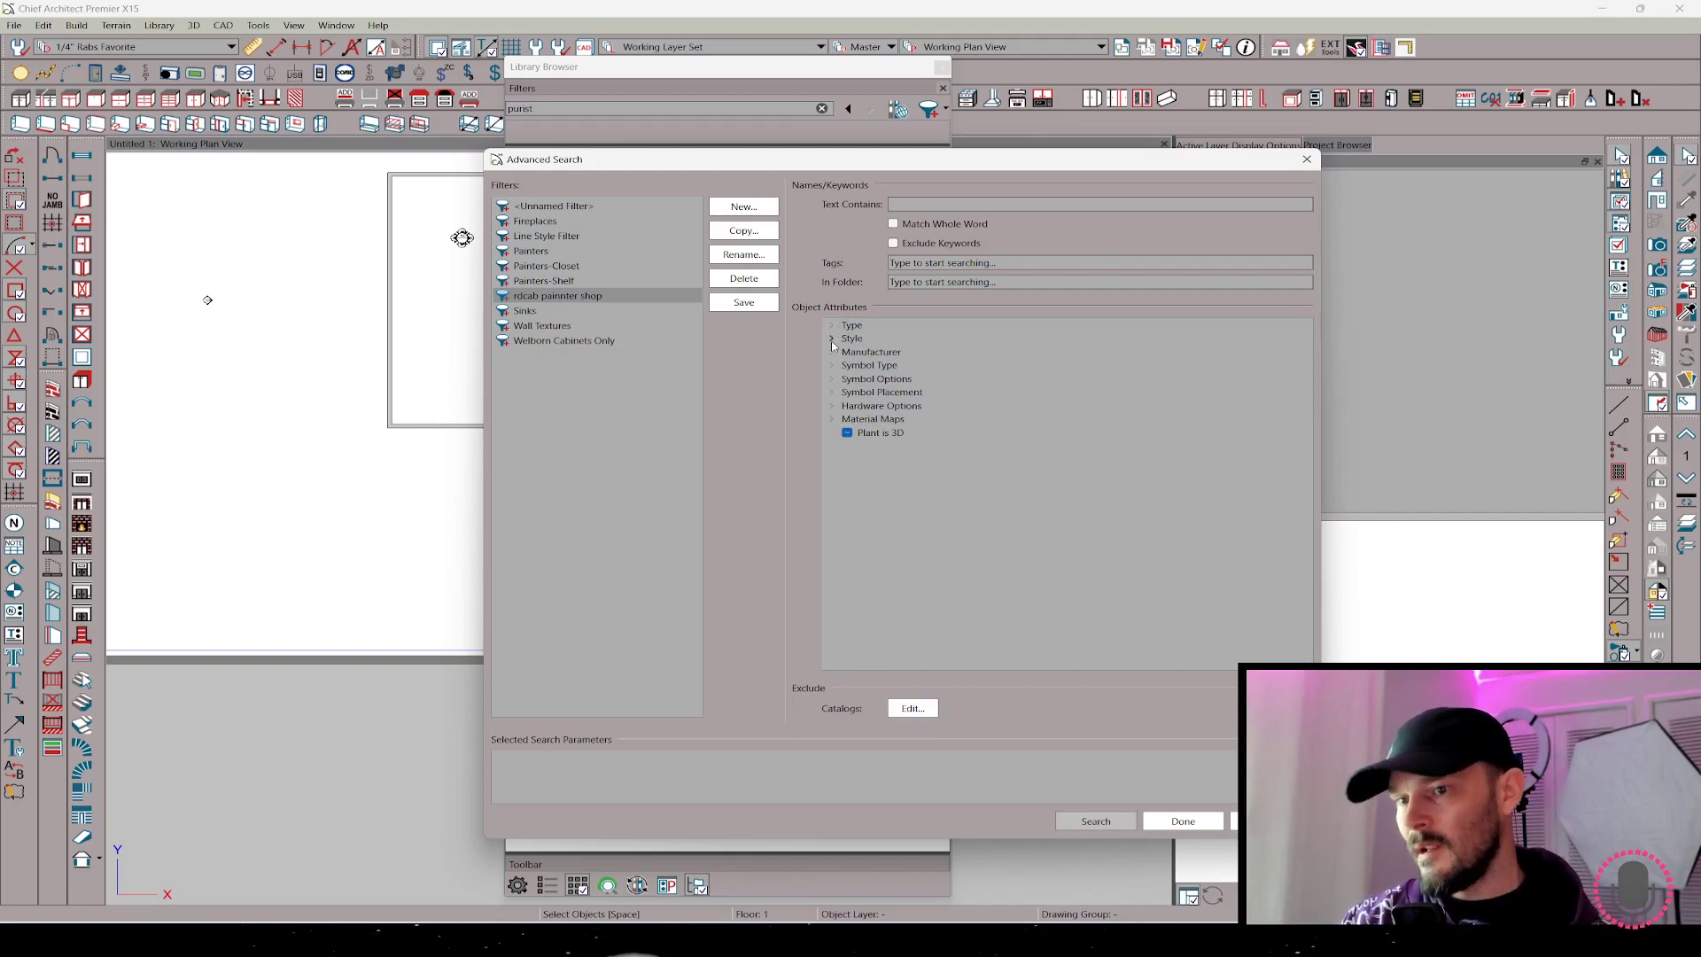
- Examine the options under the Style, Symbol Type, Symbol Options and Symbol Placement attributes, and close Advanced Search
left_click(831, 339)
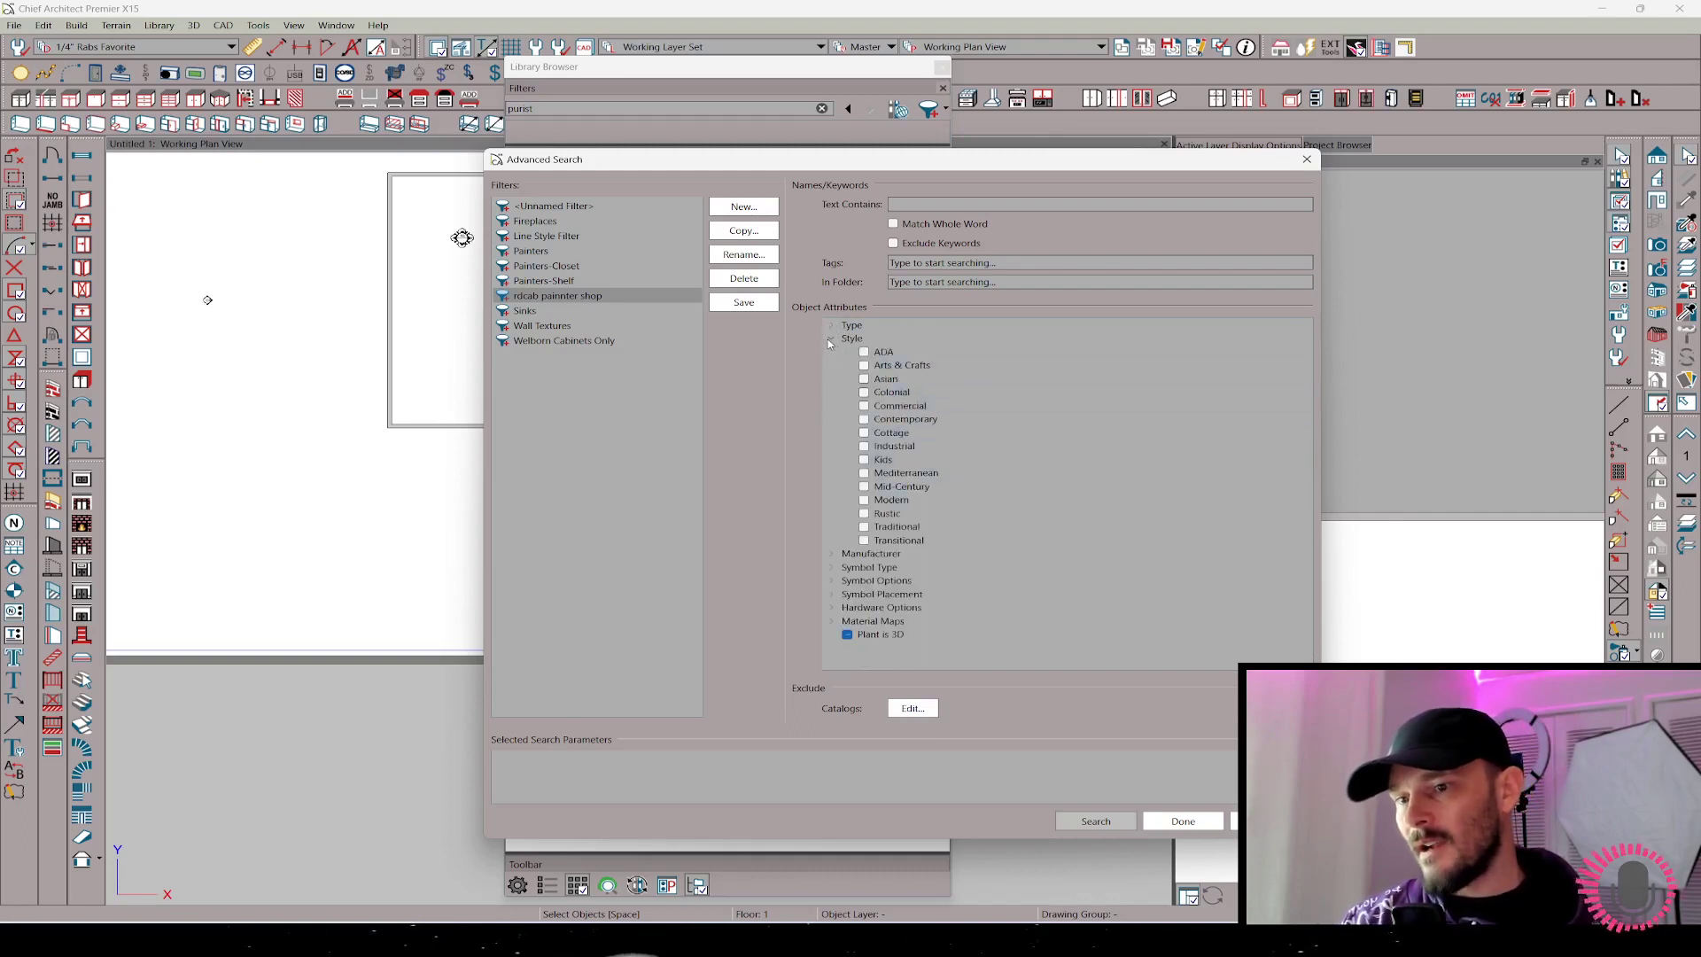
left_click(832, 339)
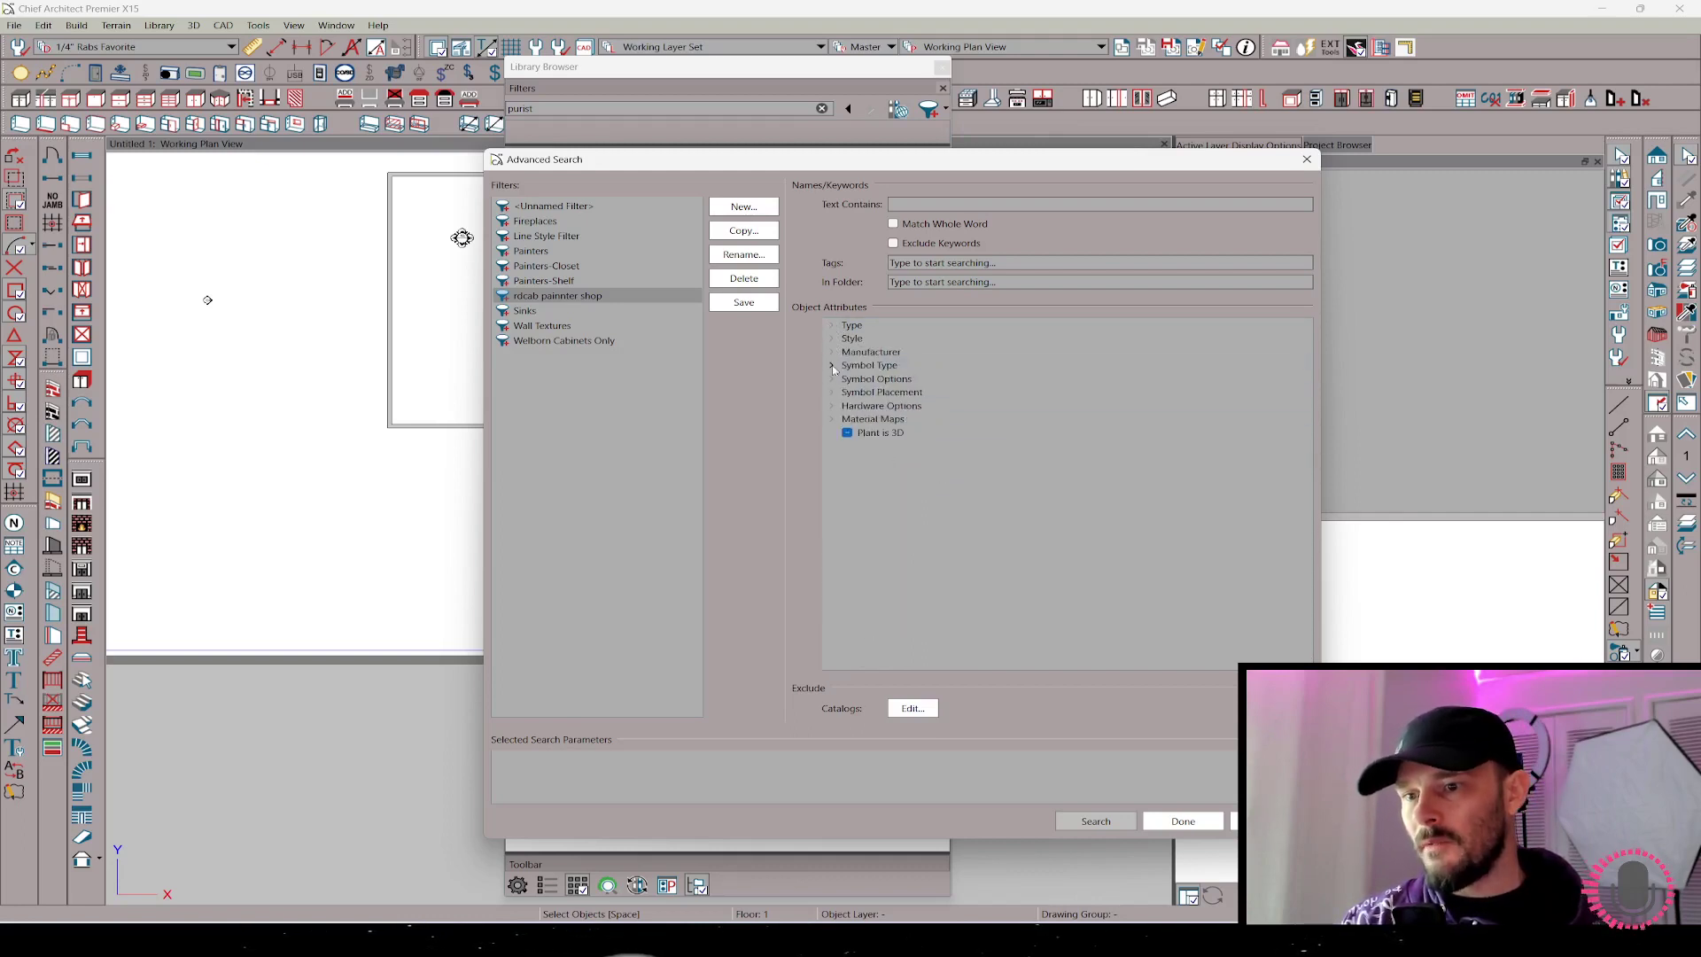
left_click(832, 366)
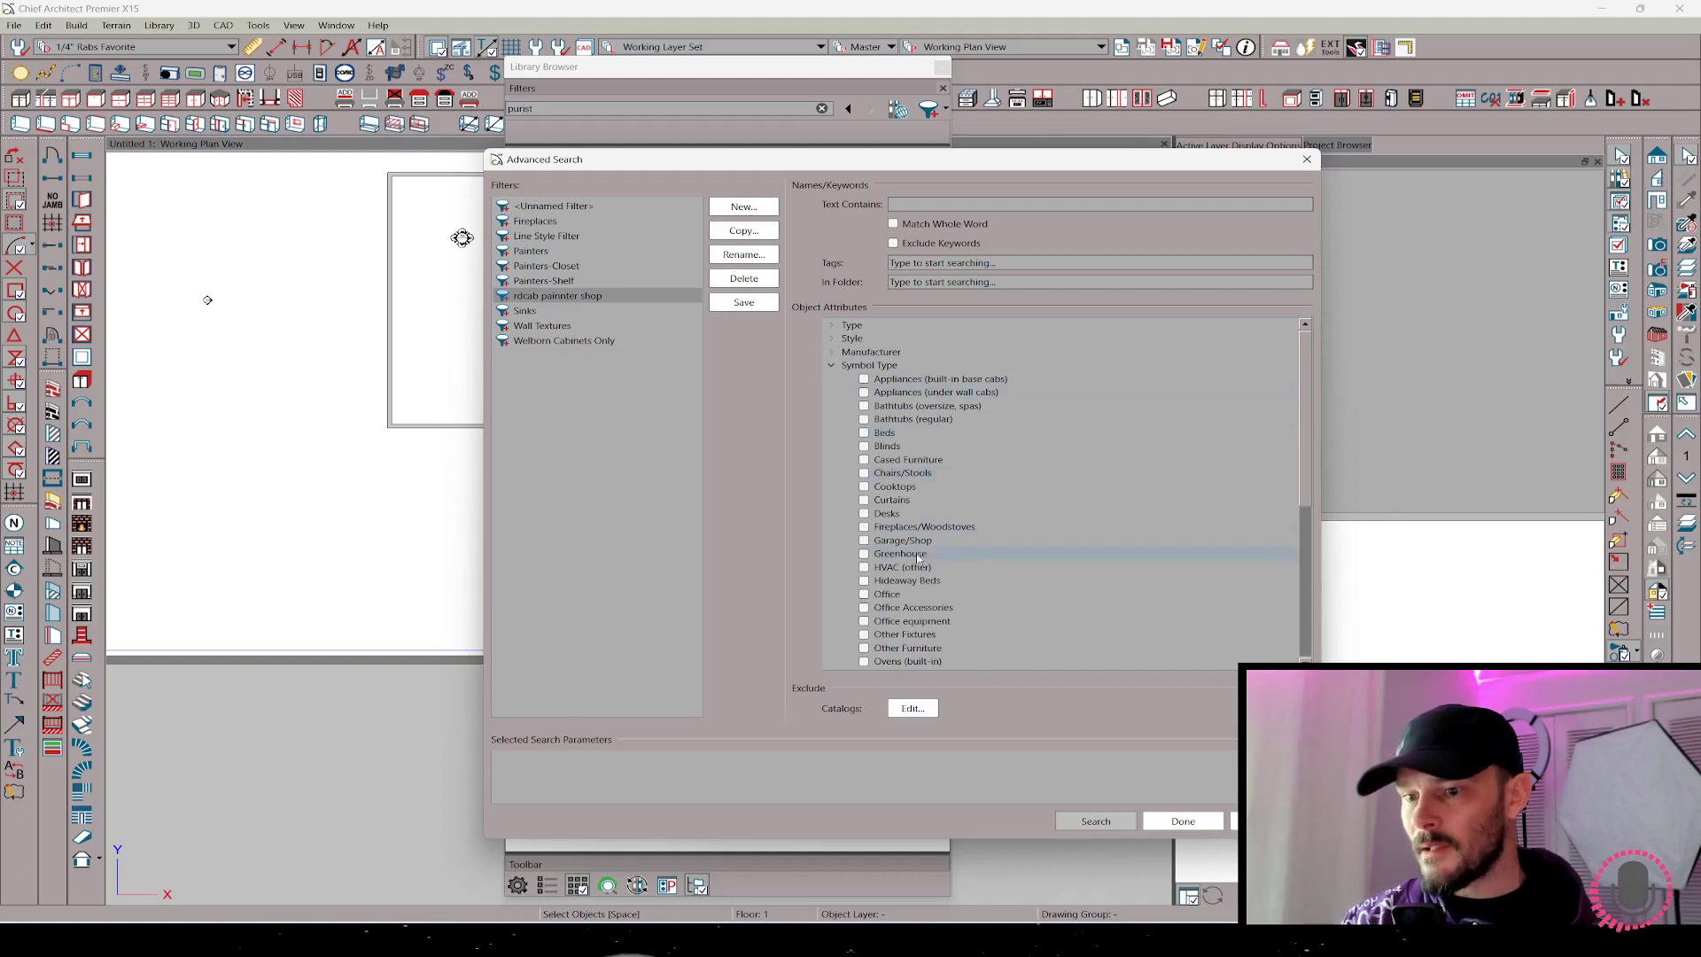
left_click(832, 366)
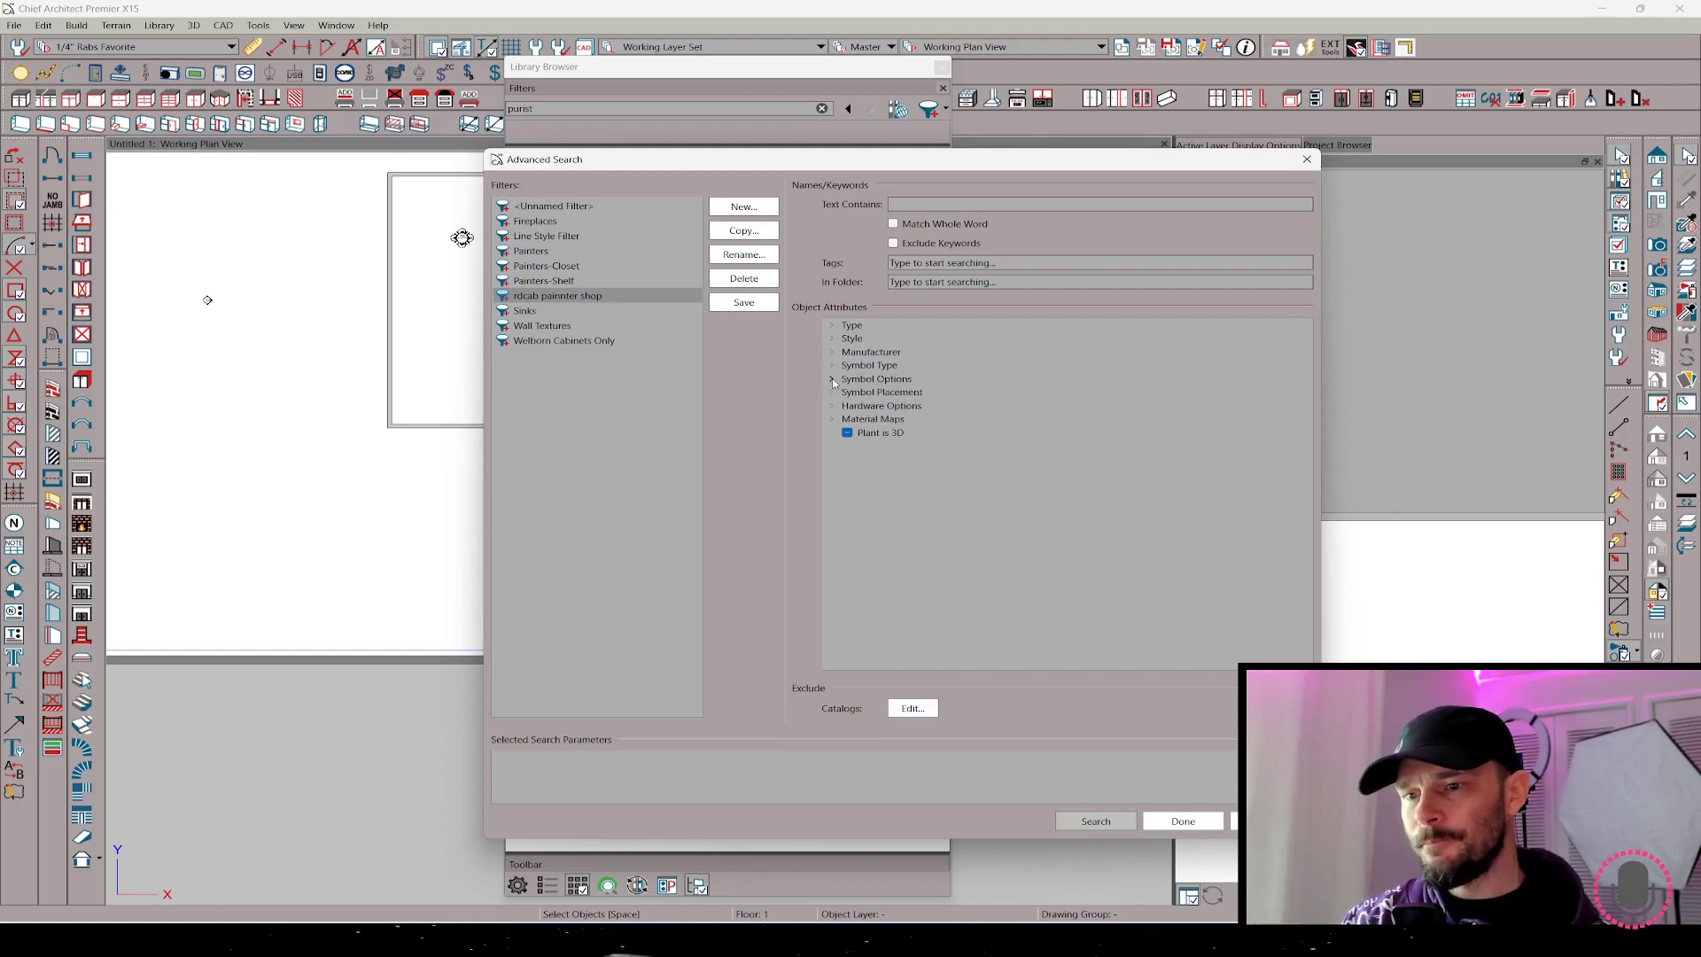
left_click(832, 379)
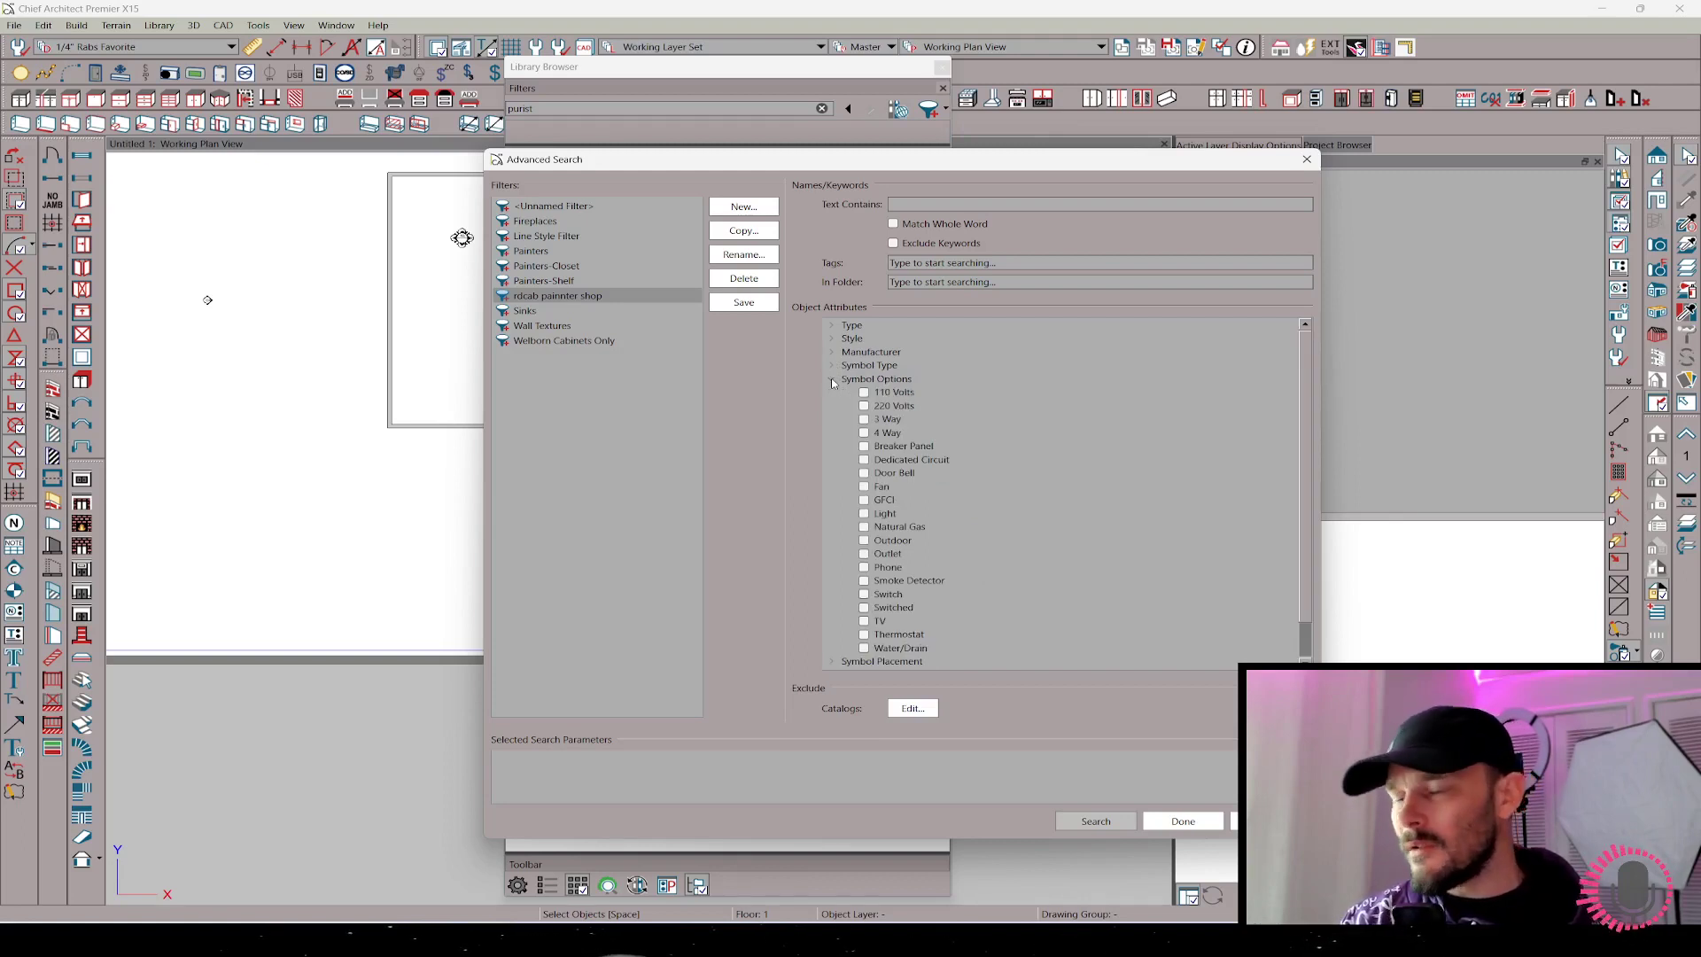
left_click(832, 380)
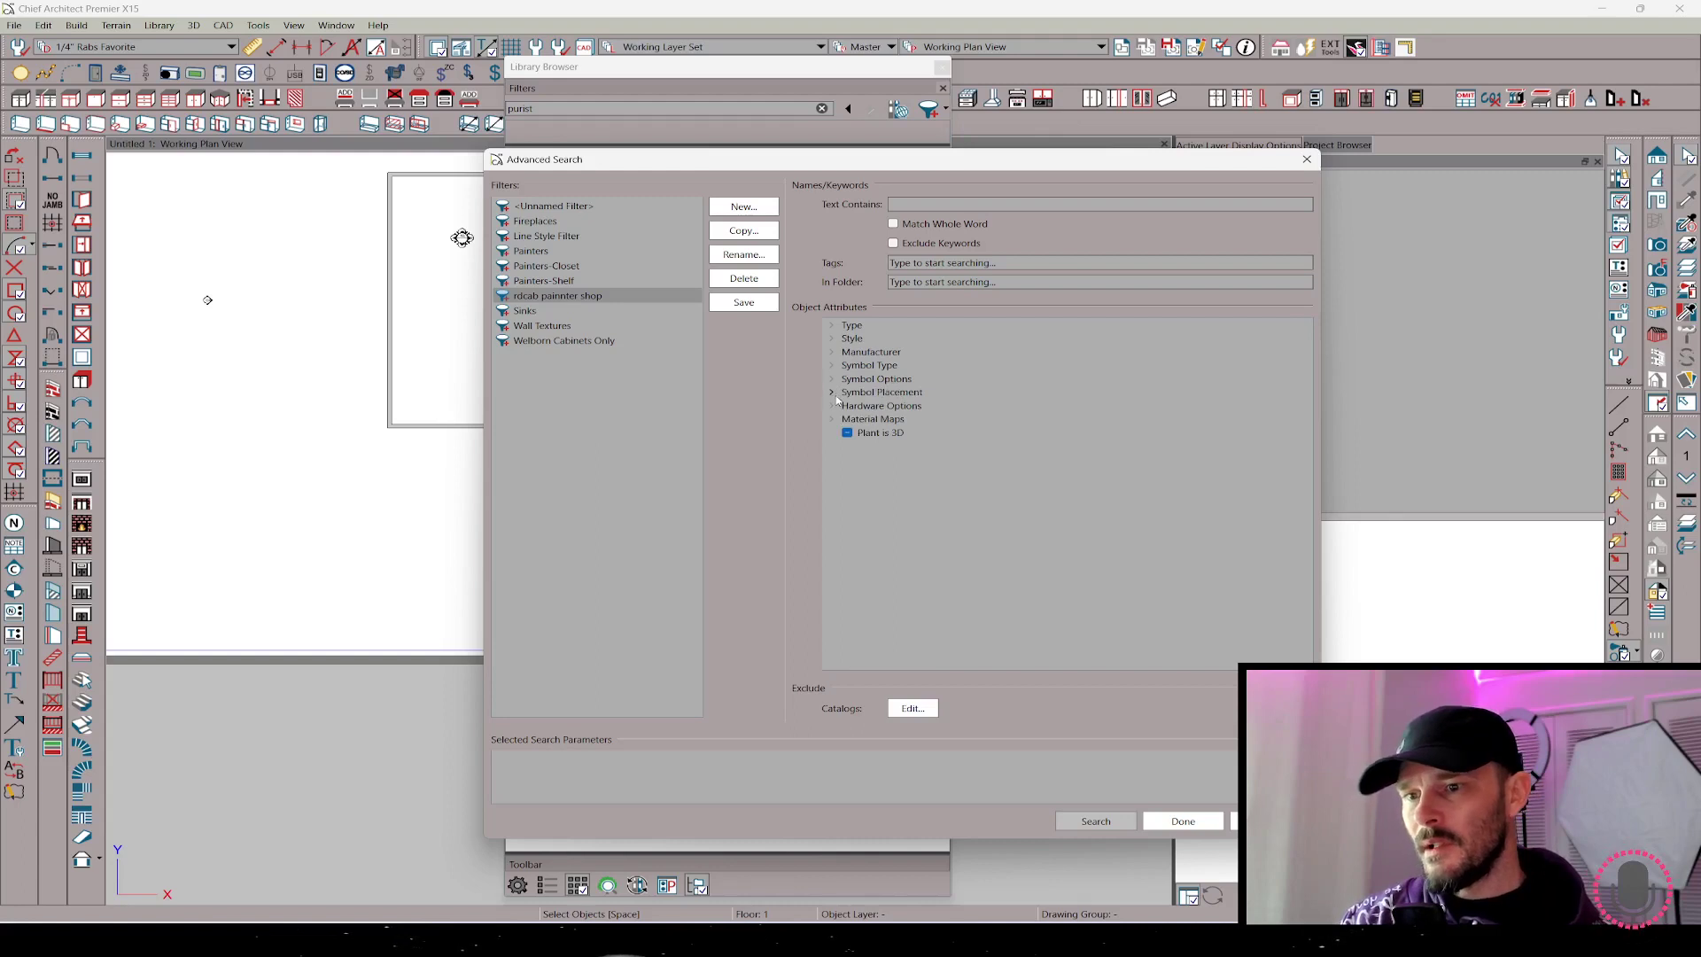
left_click(834, 393)
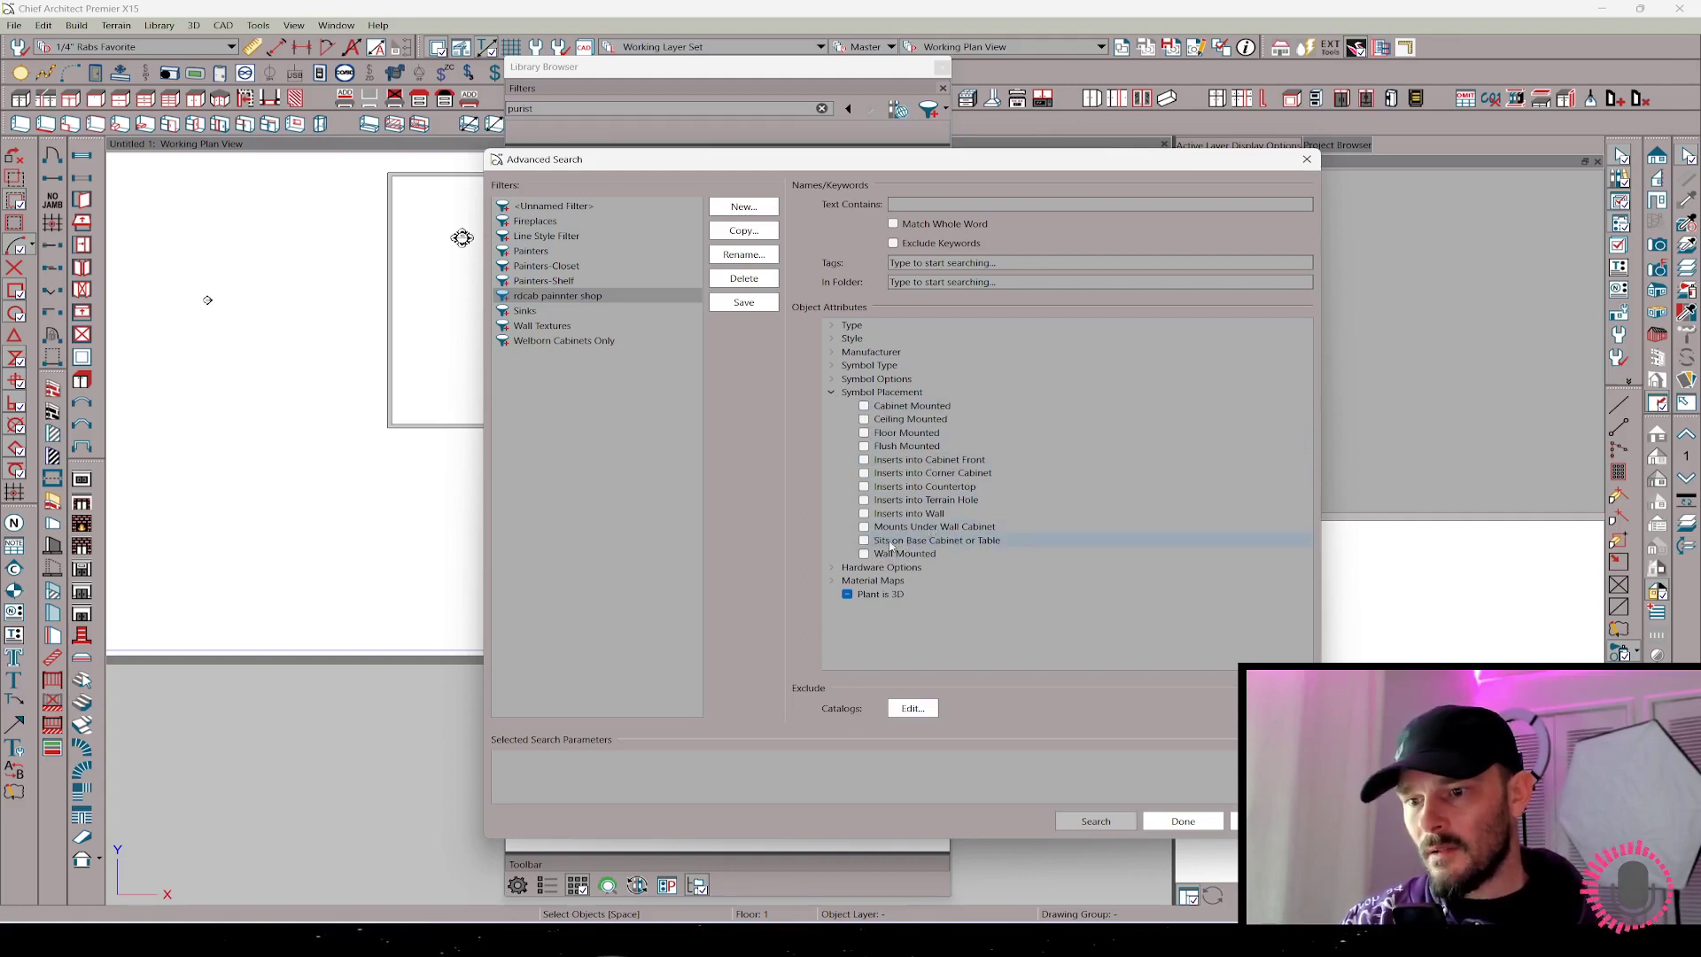
left_click(1204, 821)
- Search for "sits on", apply the Symbol Placement filter Sits on Base Cabinet or Table, and browse the filtered items
left_click(594, 113)
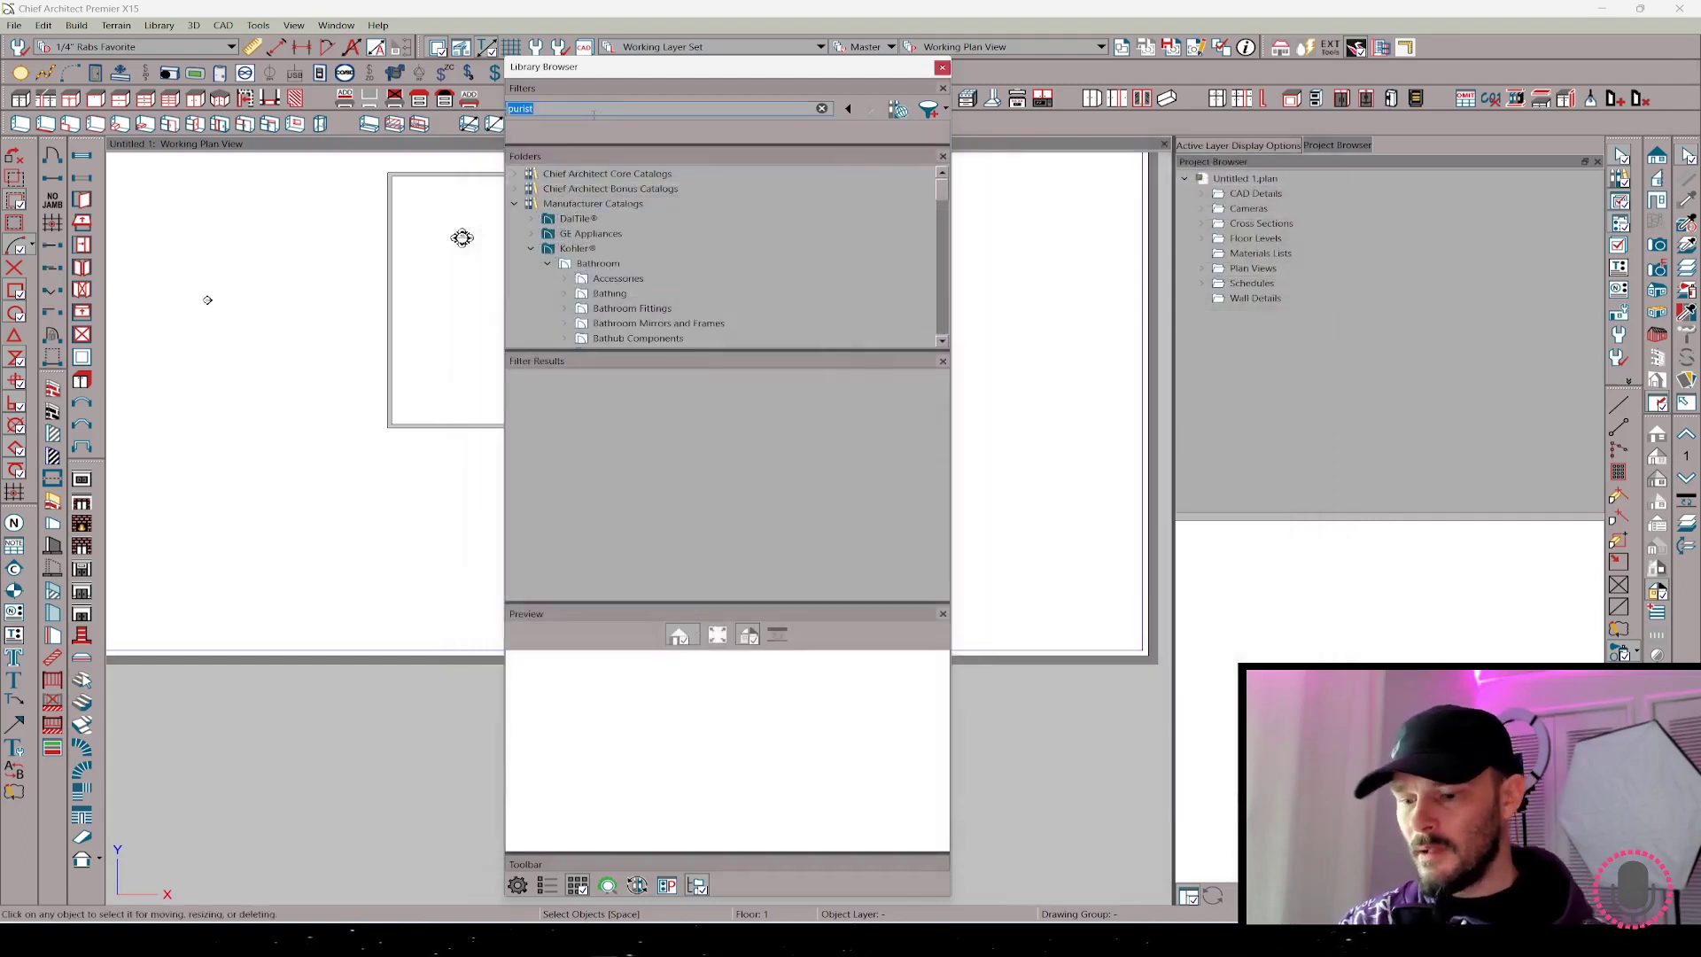
type("sits on")
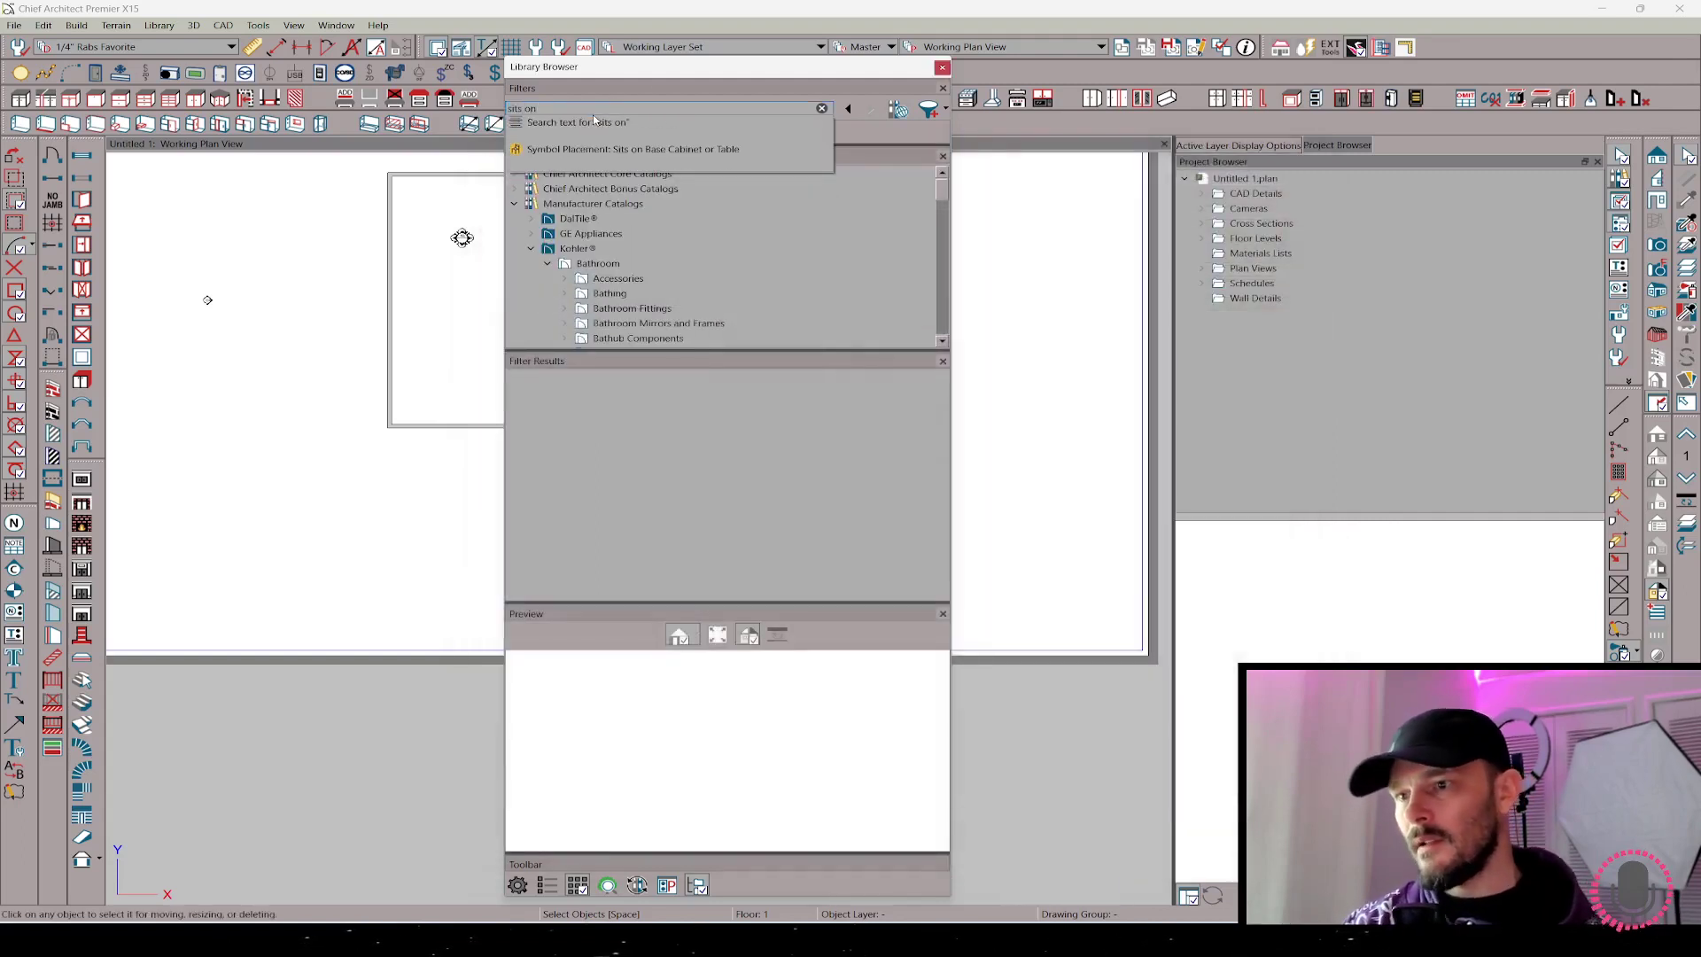
left_click(630, 148)
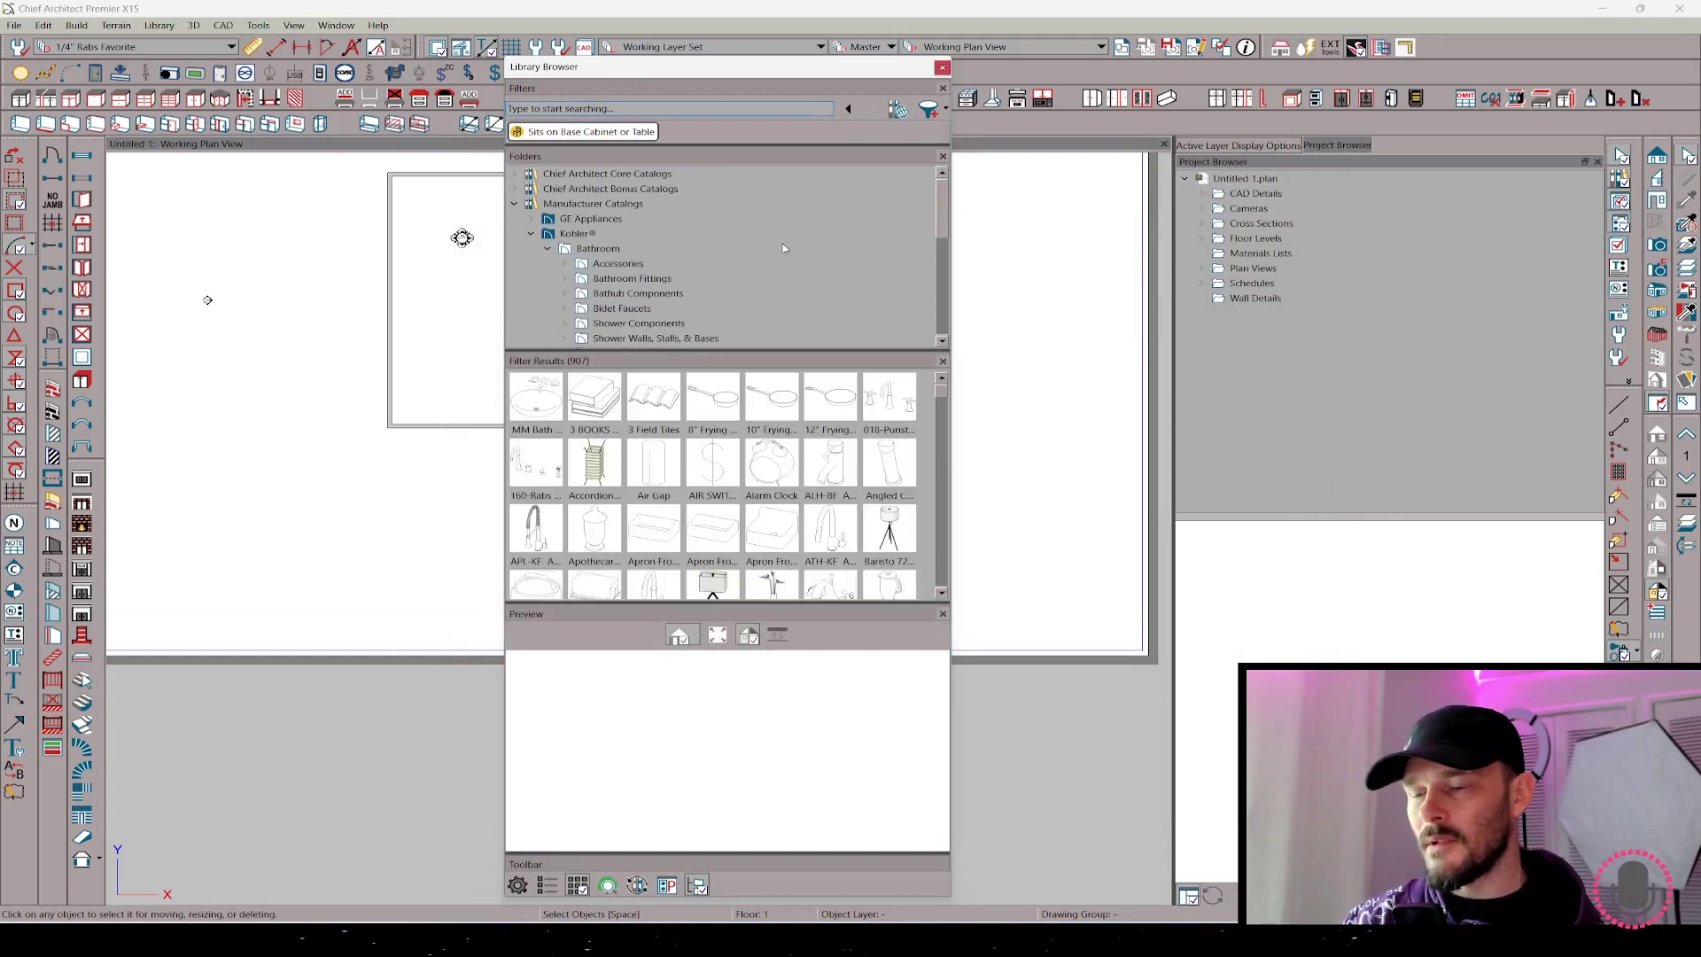
scroll(771, 487, "down", 3)
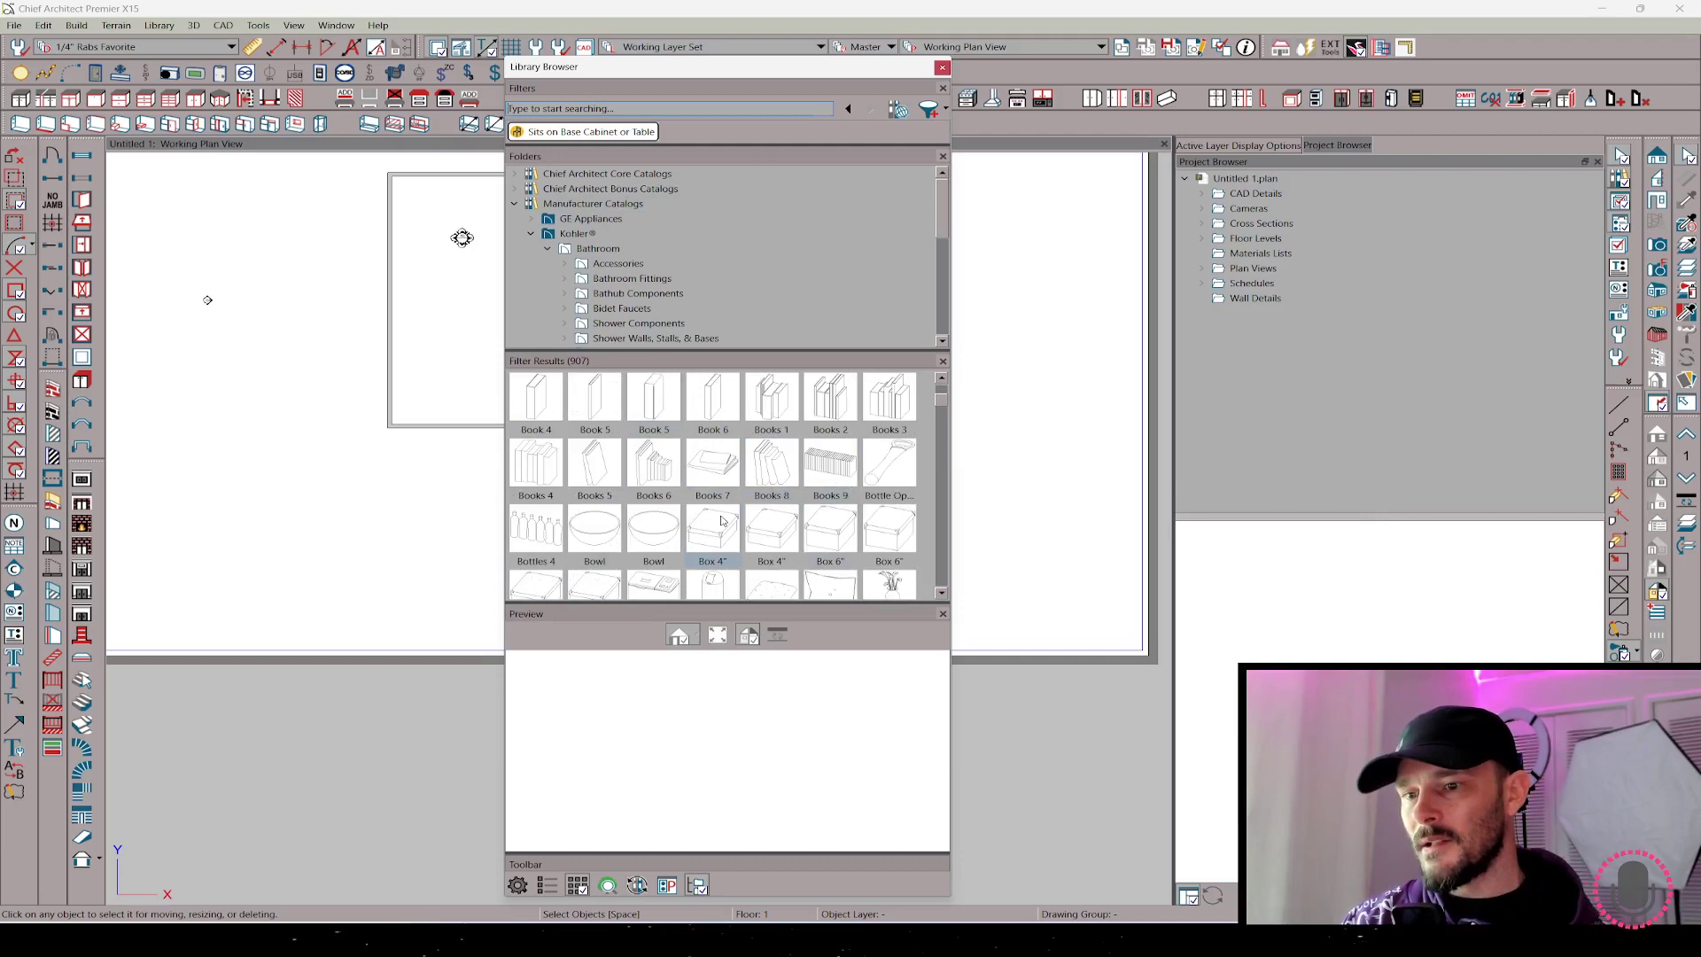
scroll(722, 521, "down", 6)
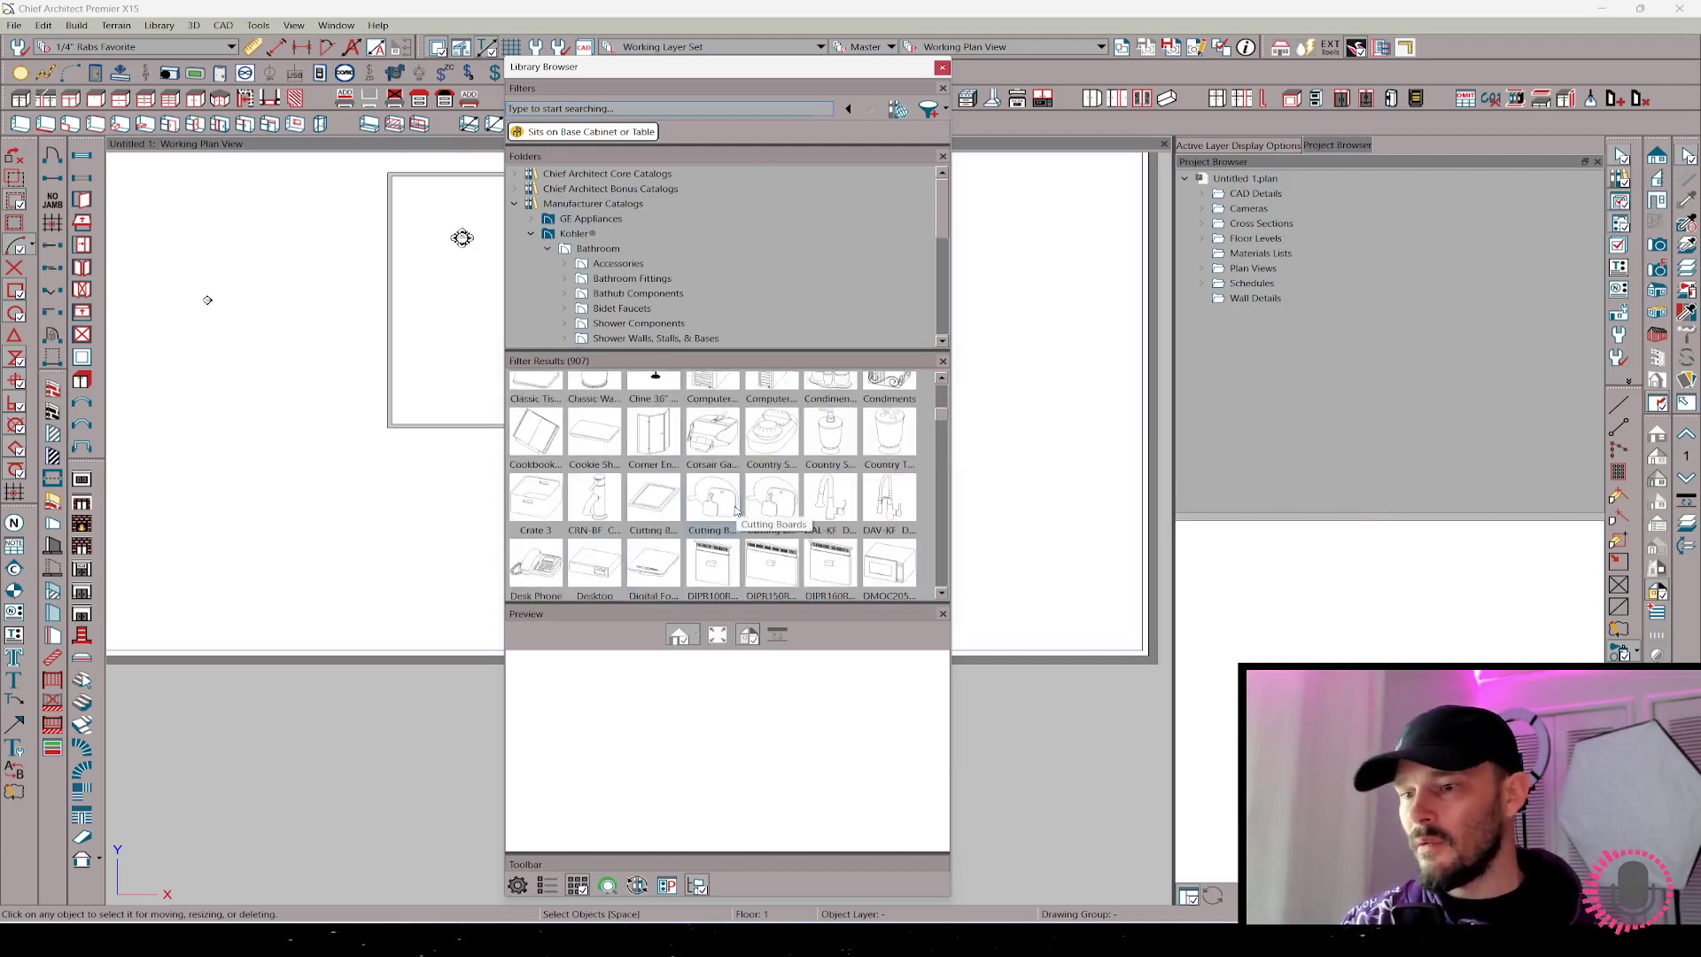
scroll(704, 508, "down", 5)
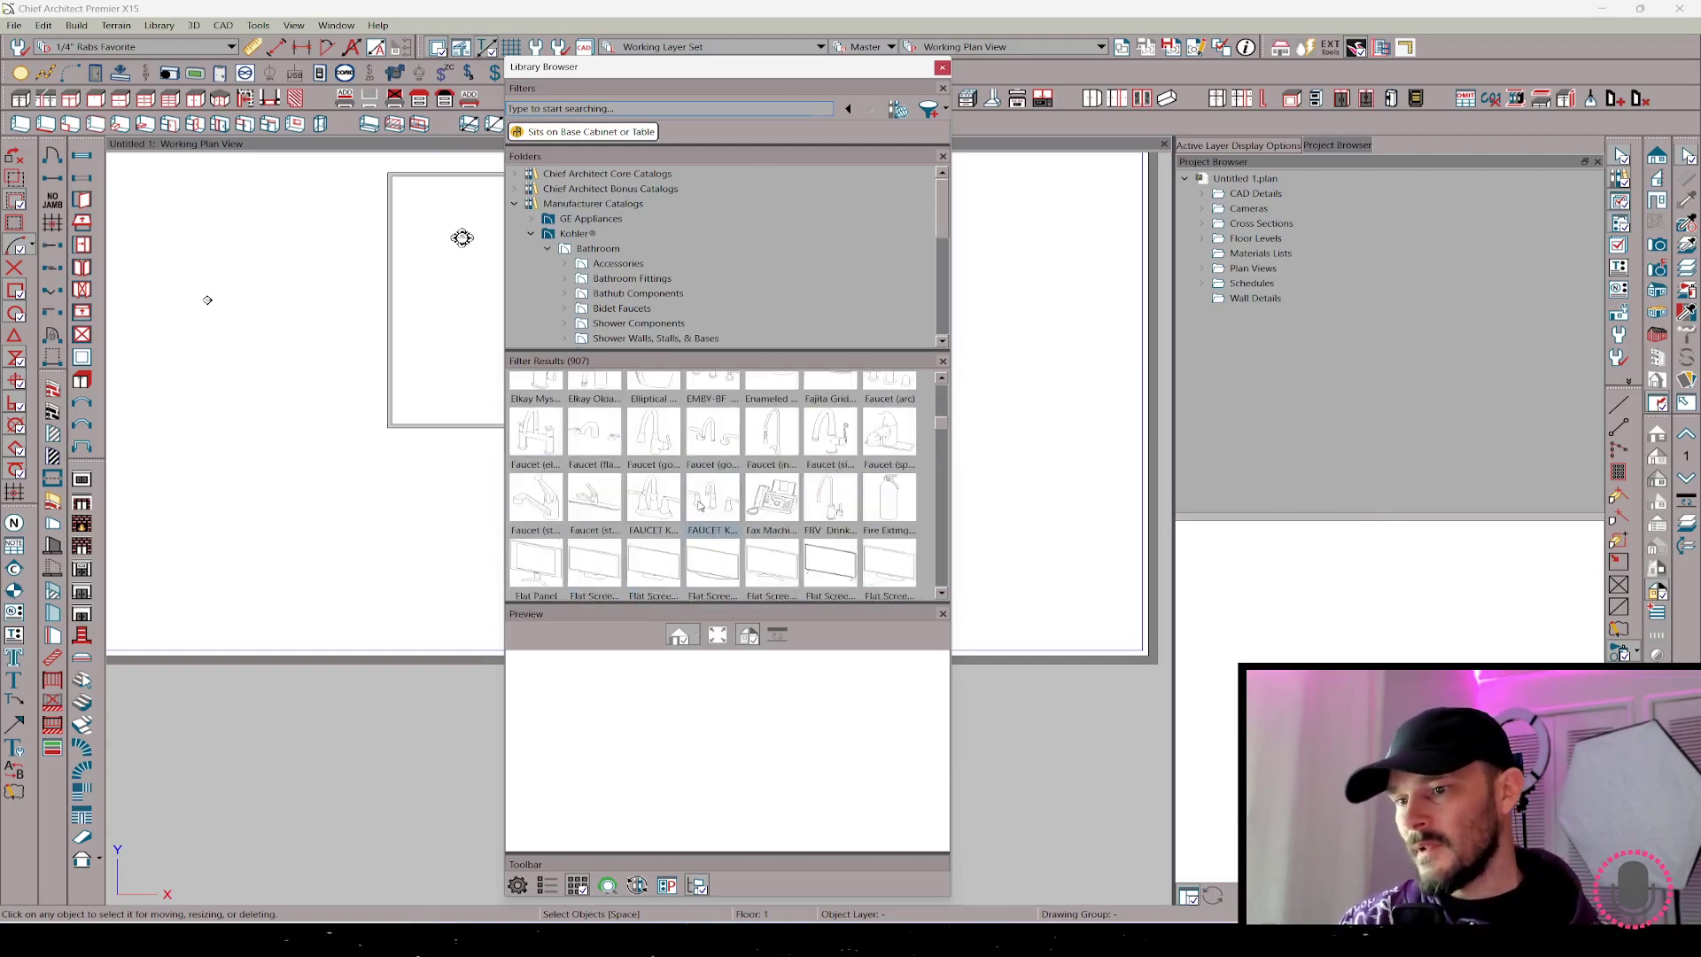
scroll(704, 503, "down", 5)
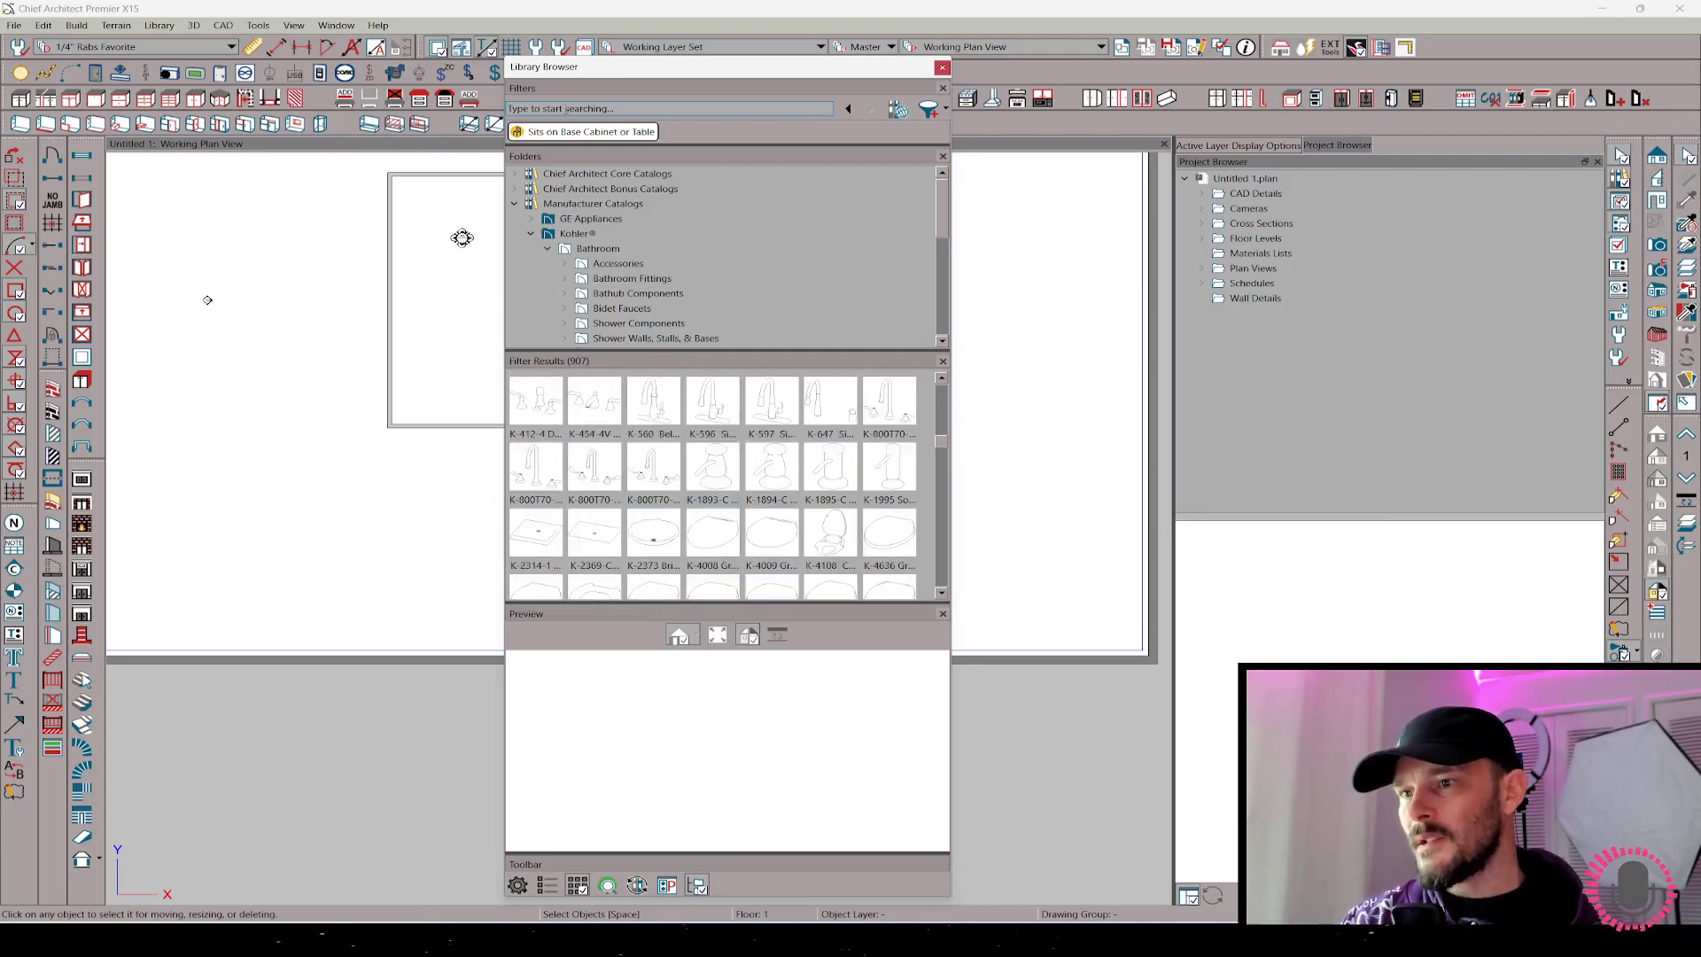
scroll(737, 549, "up", 15)
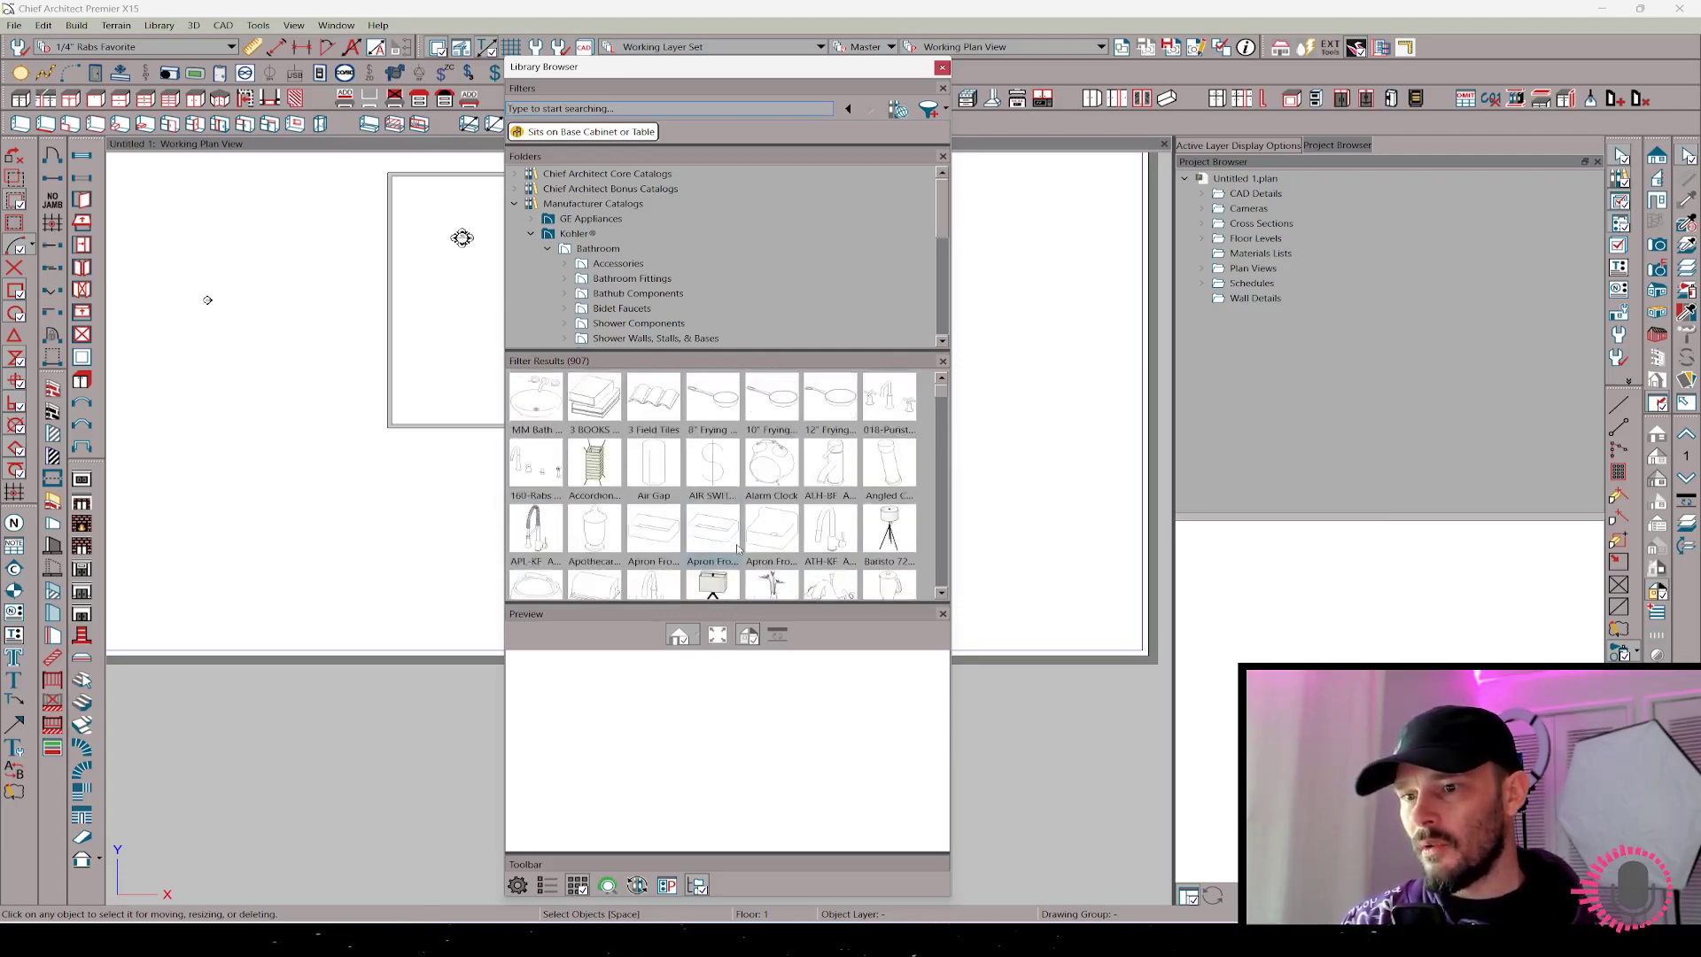
- Narrow the Sits on Base Cabinet or Table filter with the text search "pan", and select the search text
left_click(618, 107)
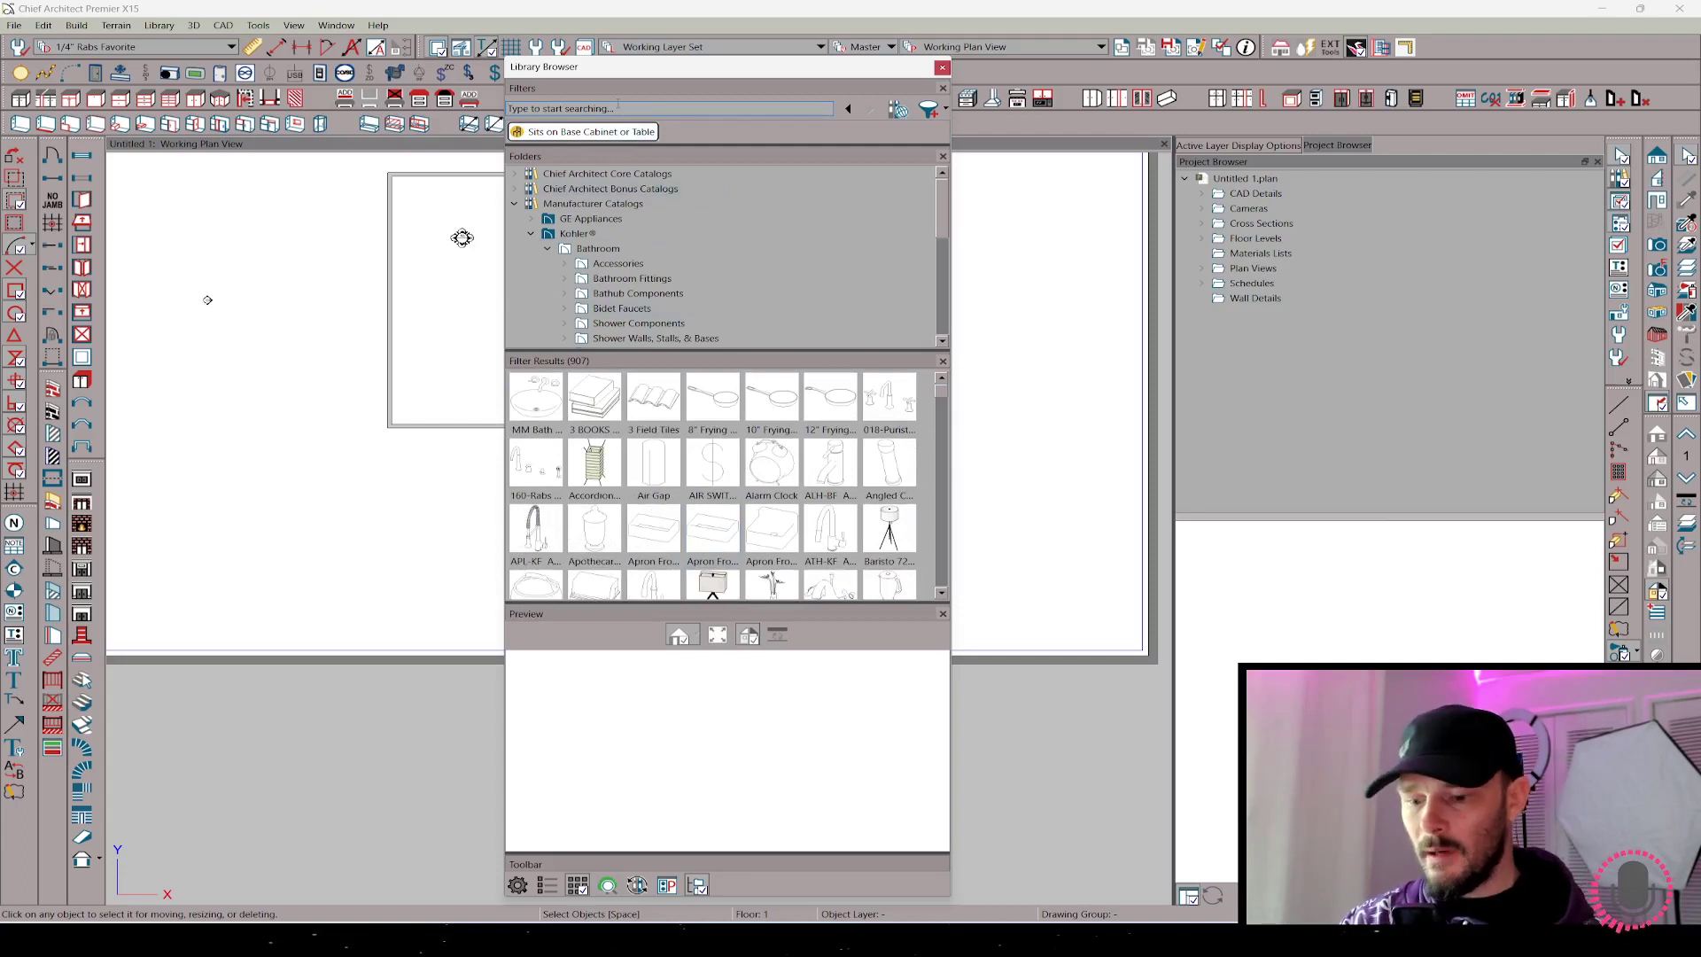
type("pan")
key("Return")
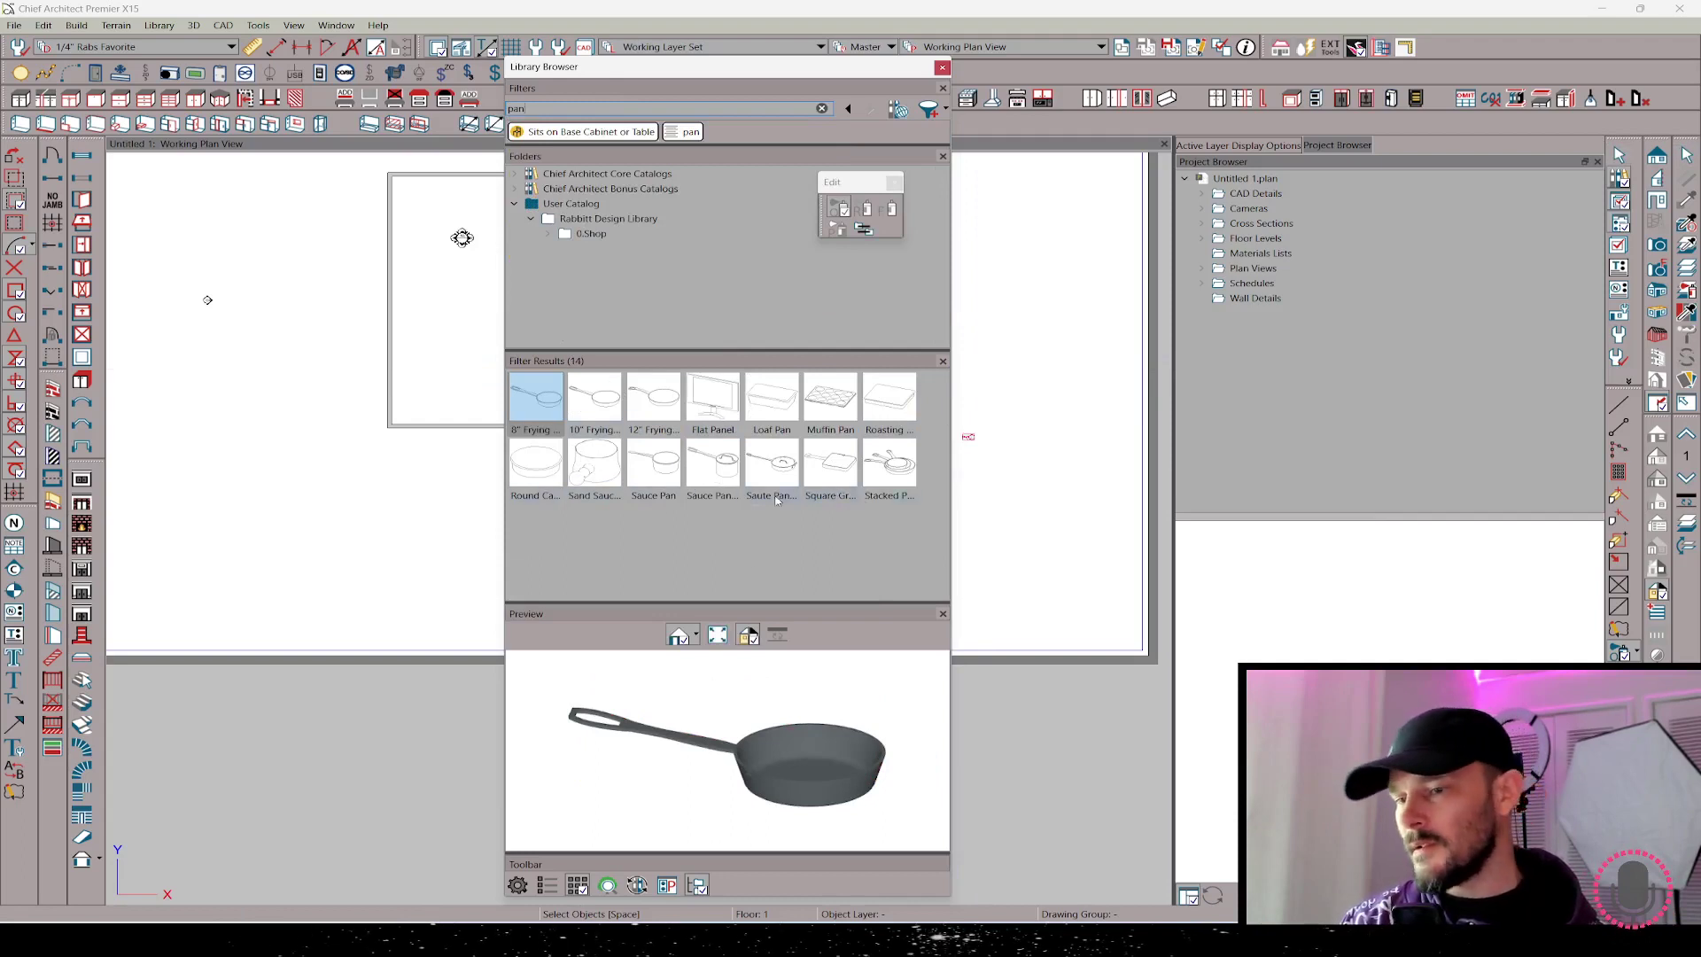
double_click(622, 105)
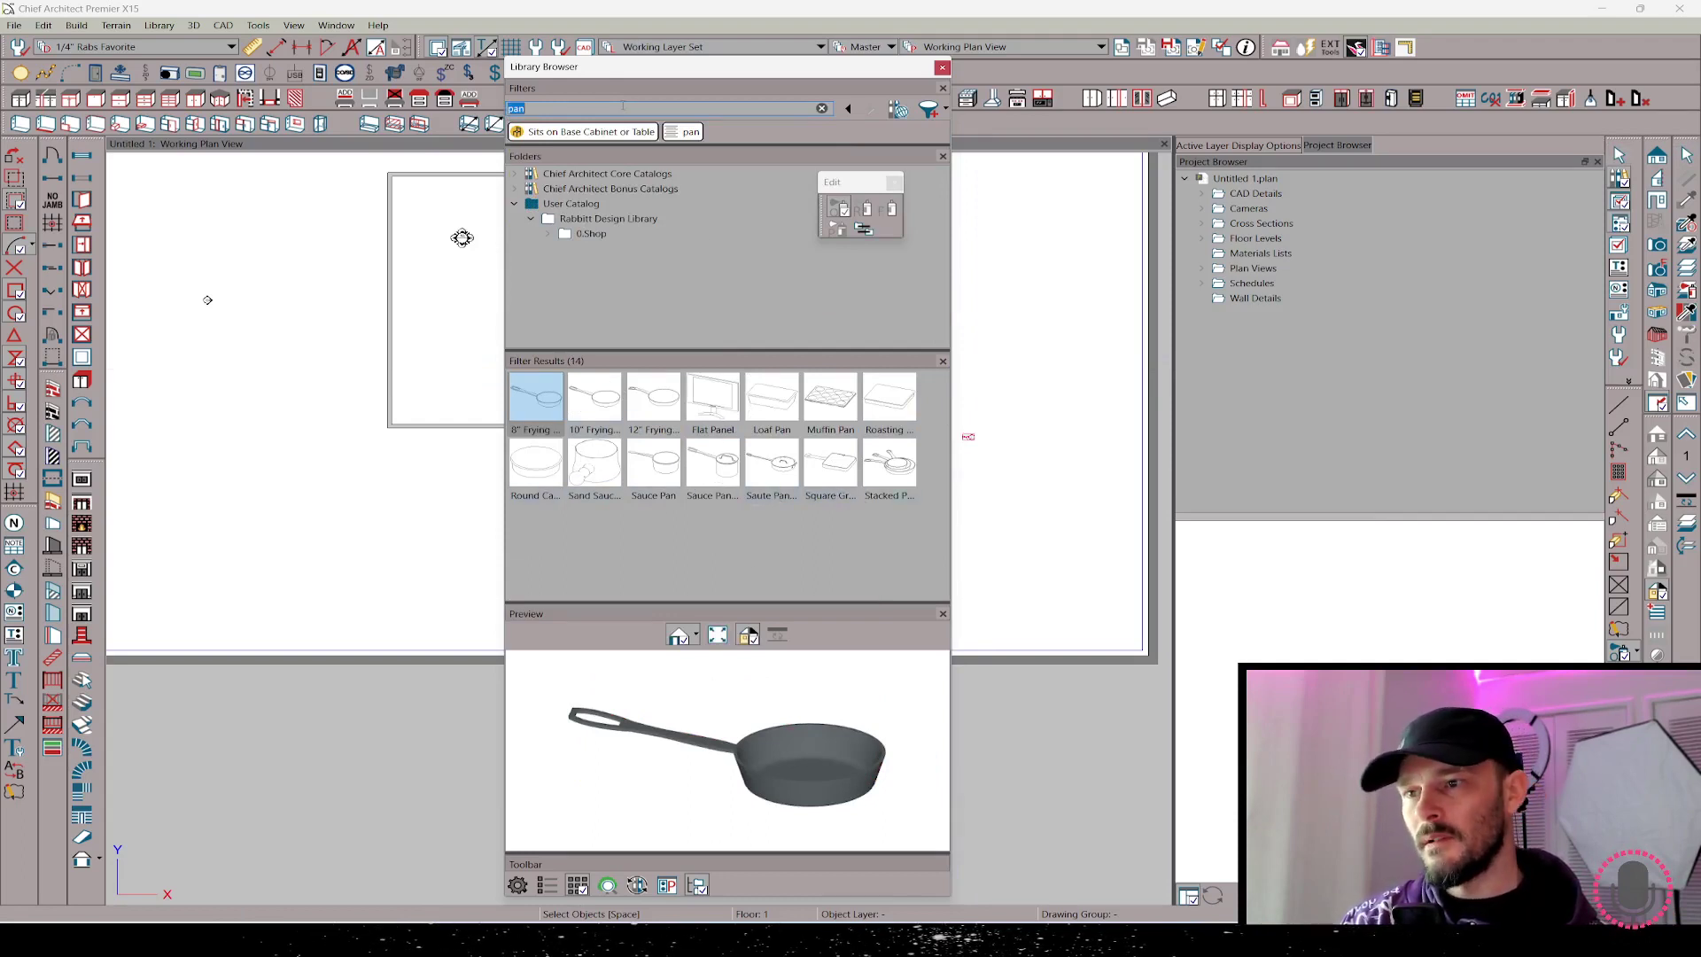
- Reopen Advanced Search, examine the options under the Symbol Type attribute, and close the dialog
left_click(939, 111)
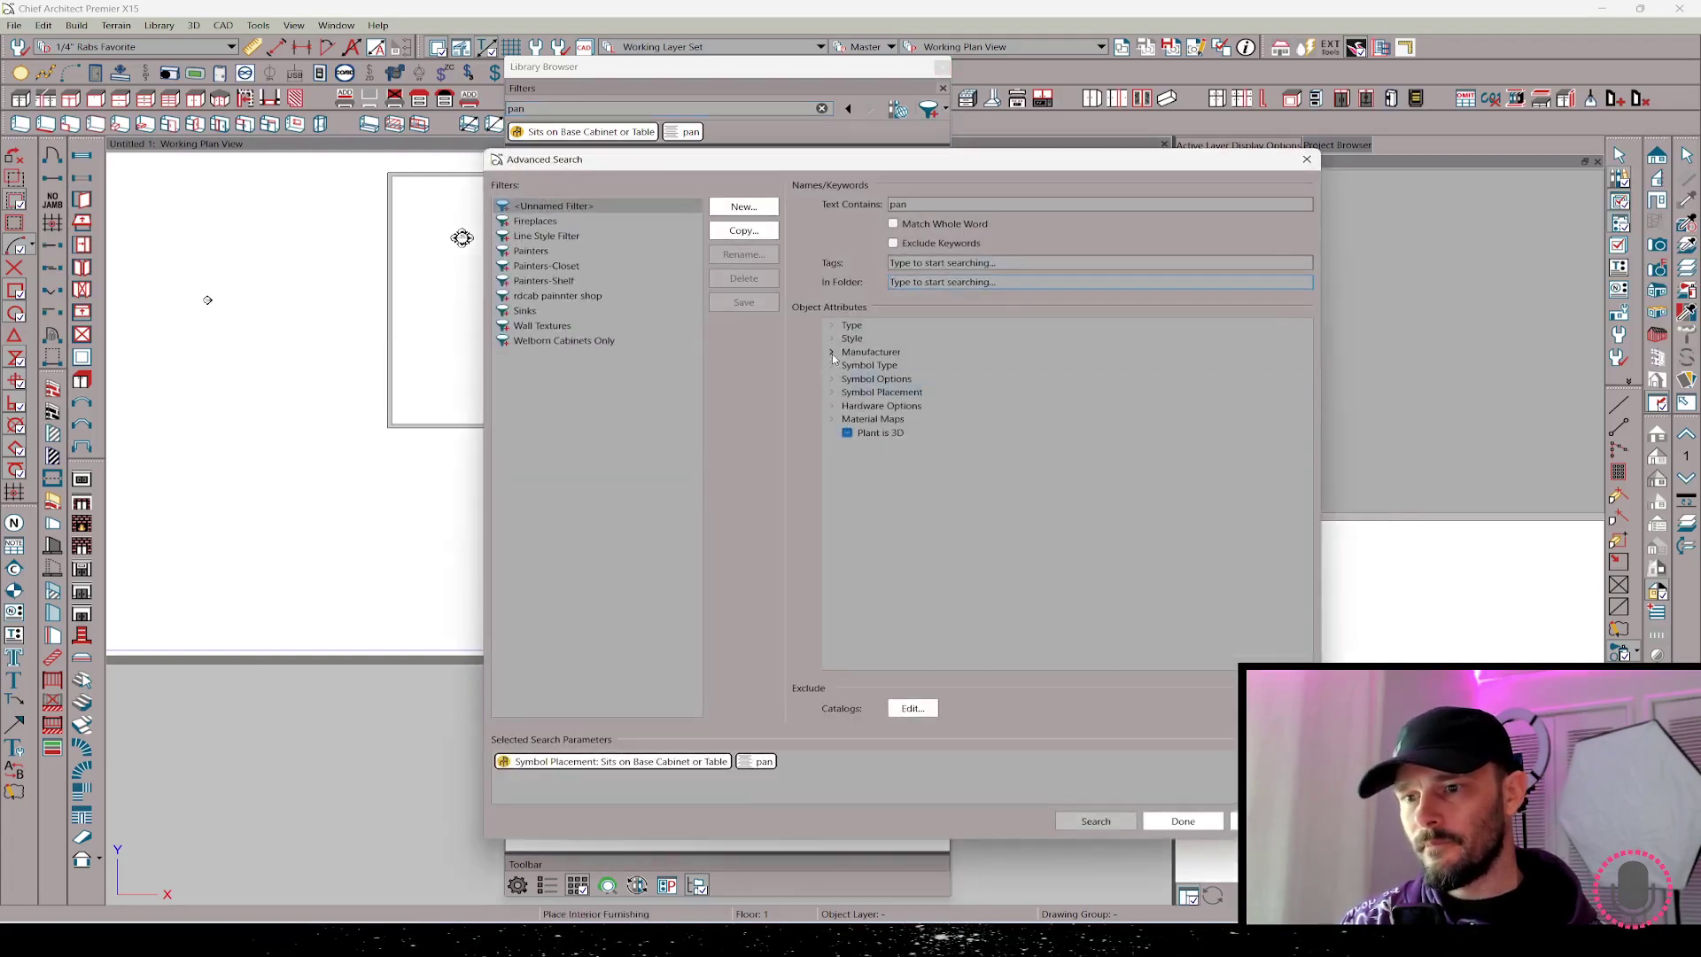
left_click(832, 366)
left_click(832, 367)
left_click(834, 367)
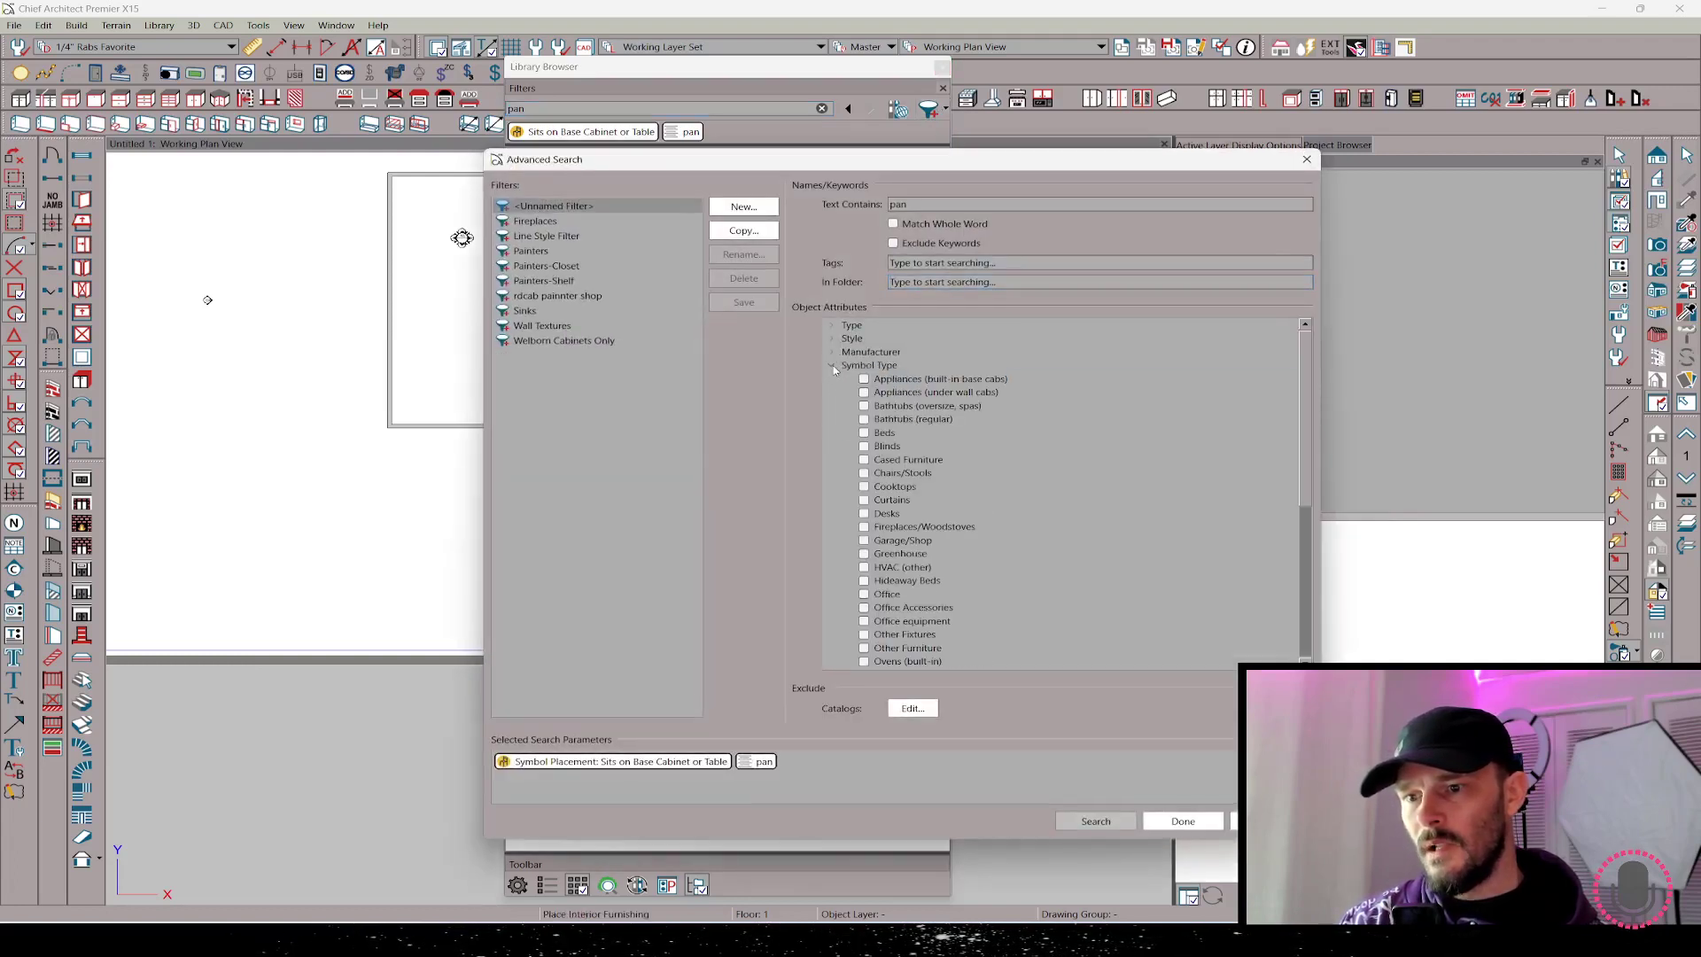
scroll(928, 459, "down", 3)
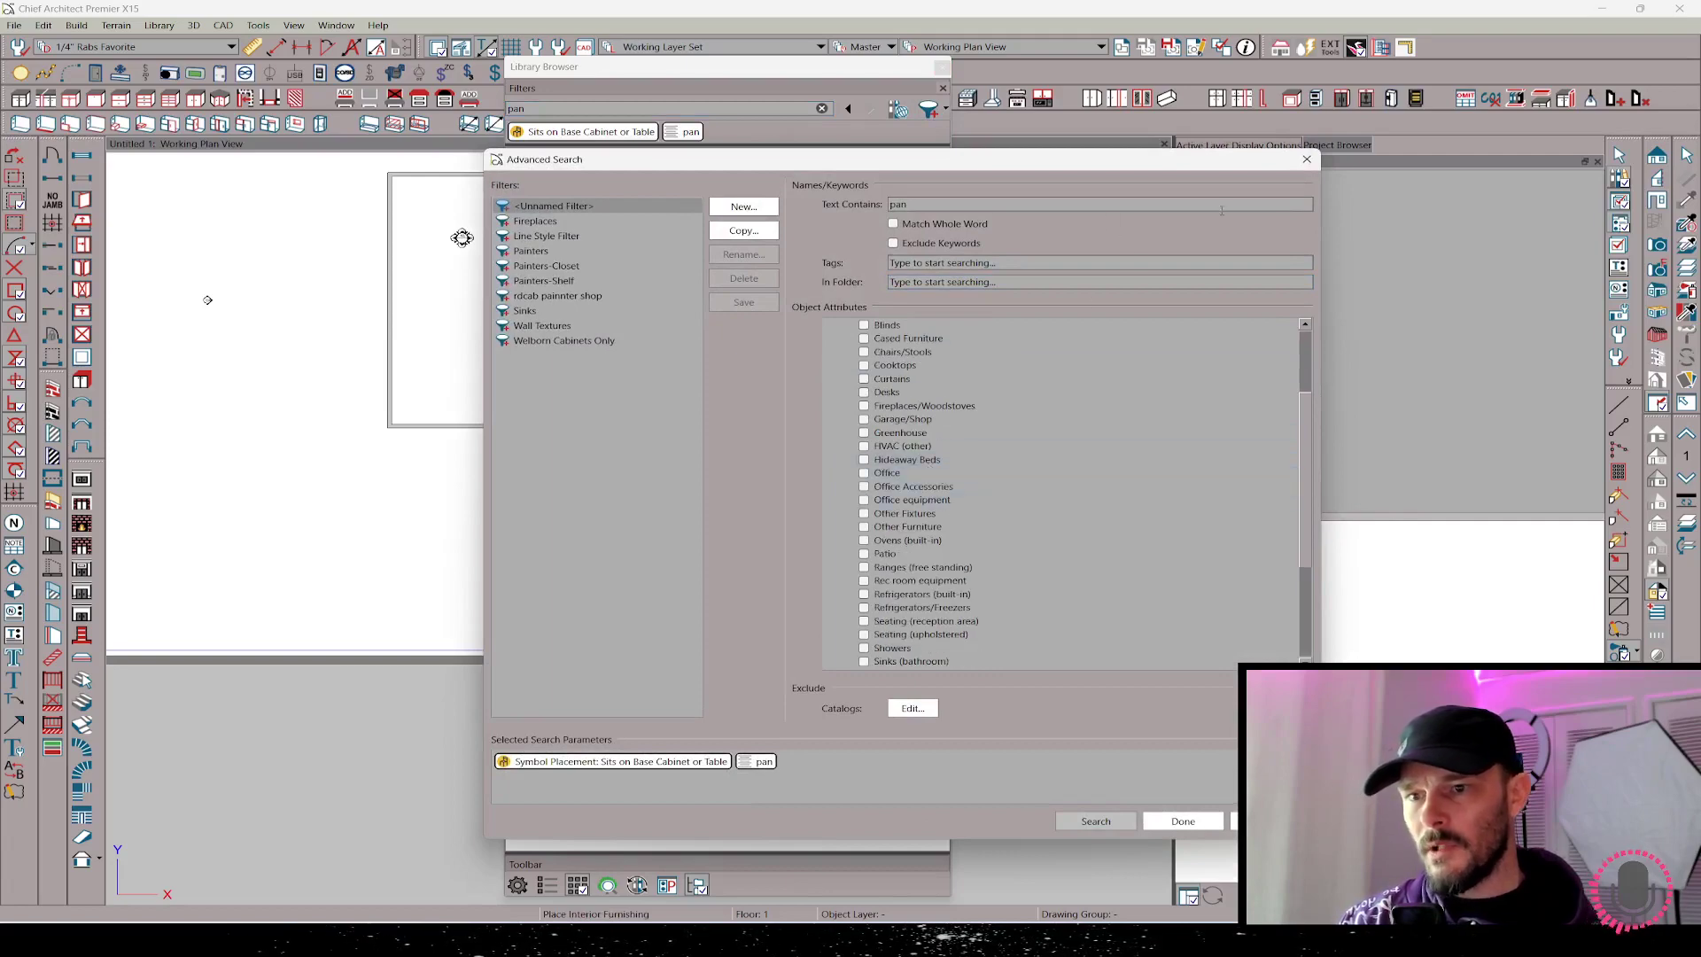
left_click(1307, 158)
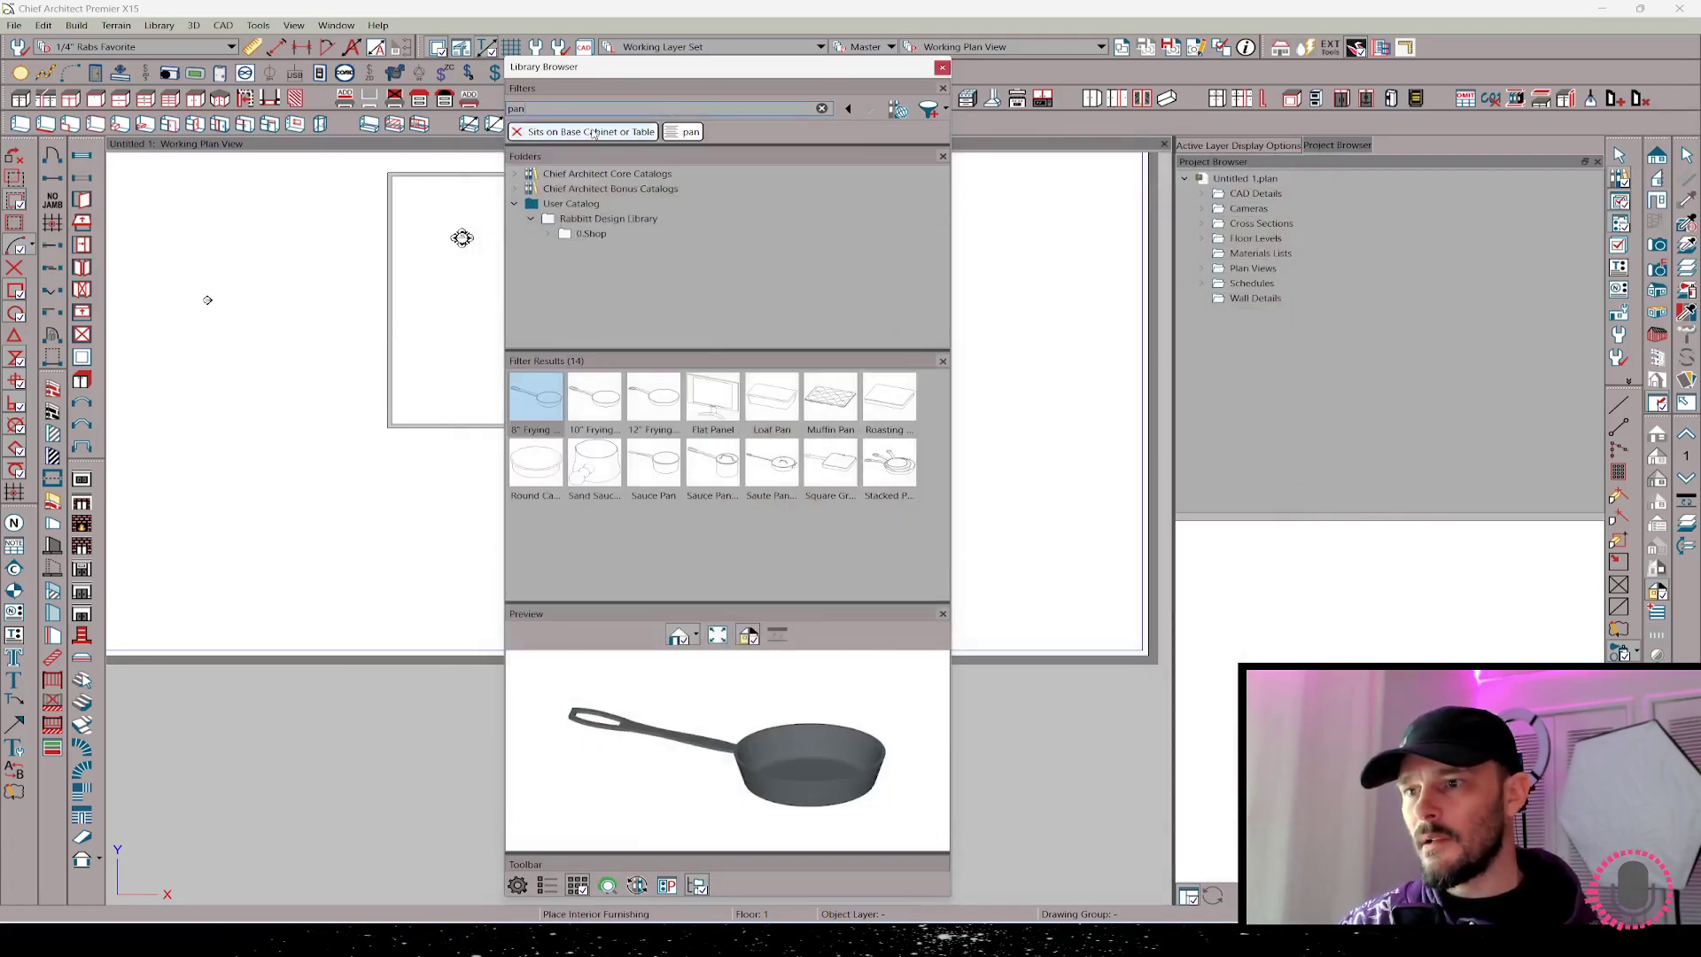
- Remove the symbol placement and "pan" filters, filter by the symbol type Cooktops using the search "cooktop", and browse the items
left_click(516, 131)
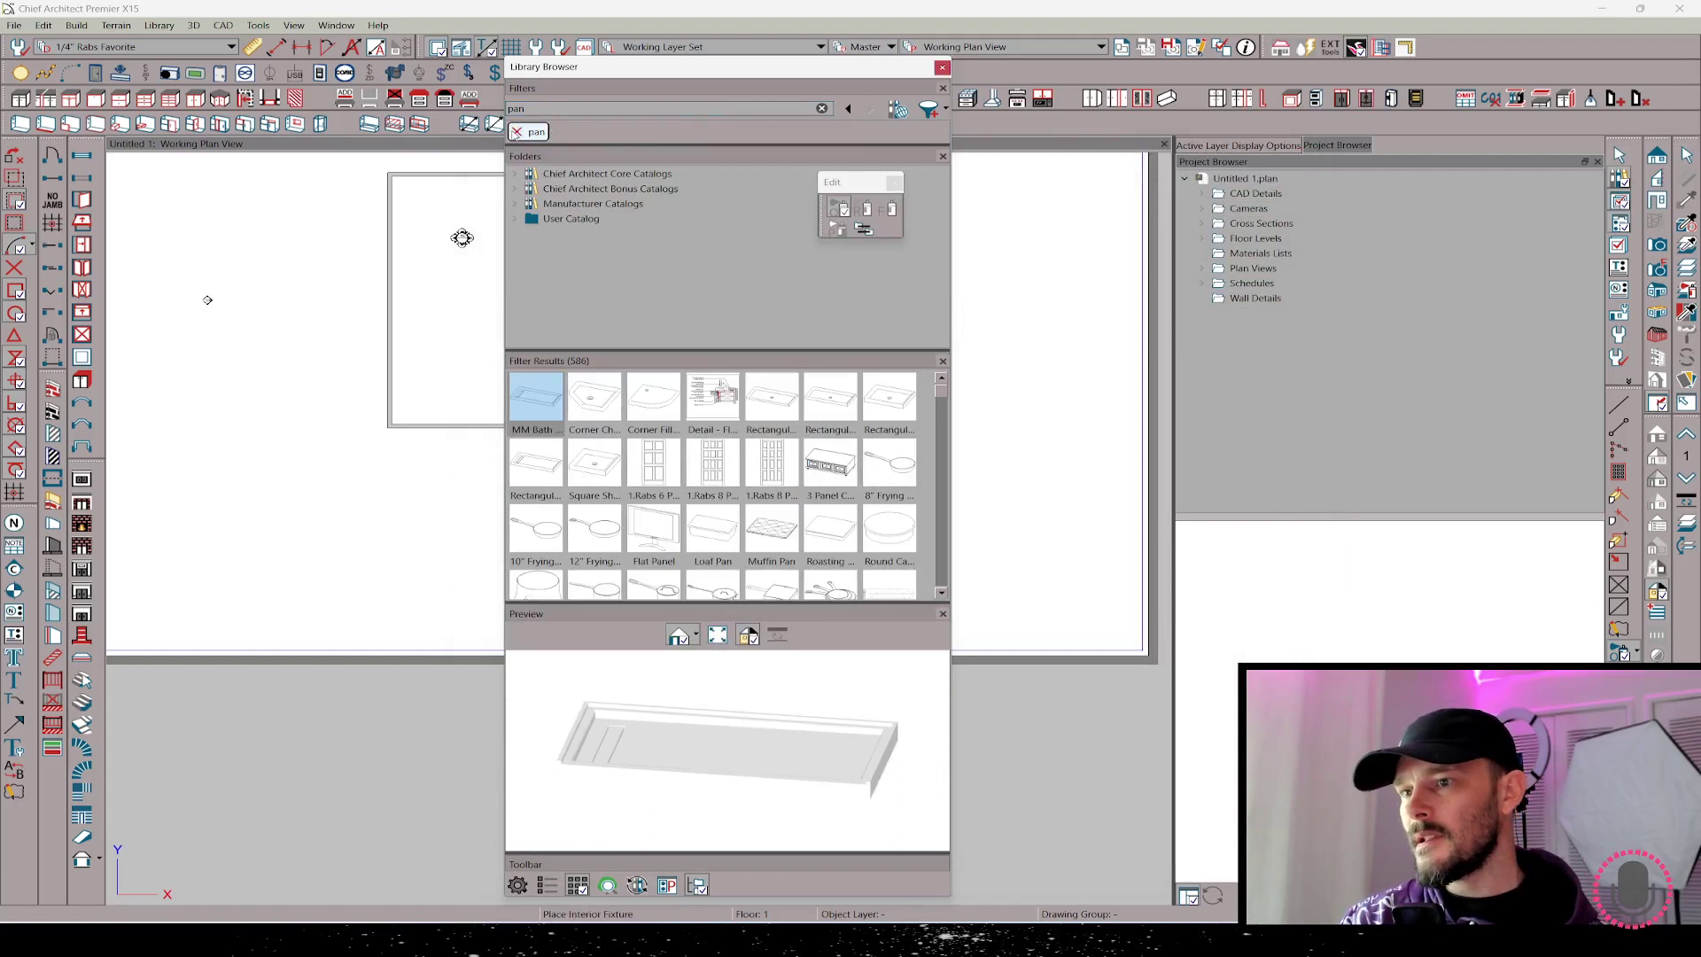
left_click(516, 131)
double_click(515, 108)
type("cooktop")
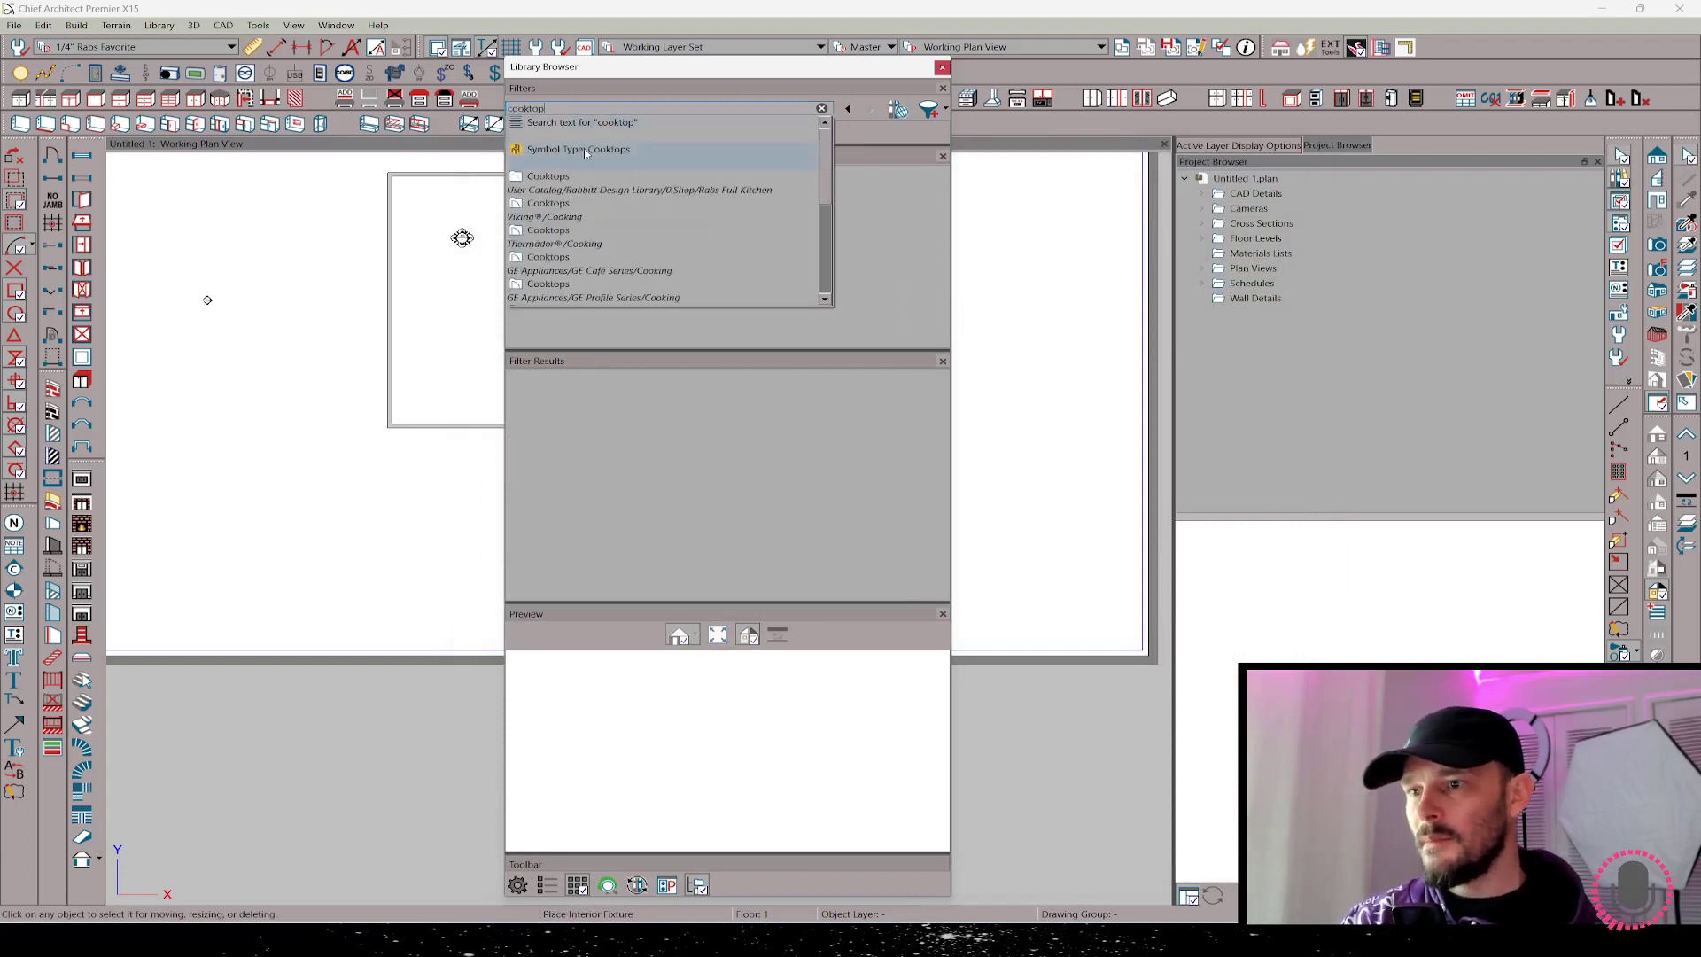
left_click(584, 151)
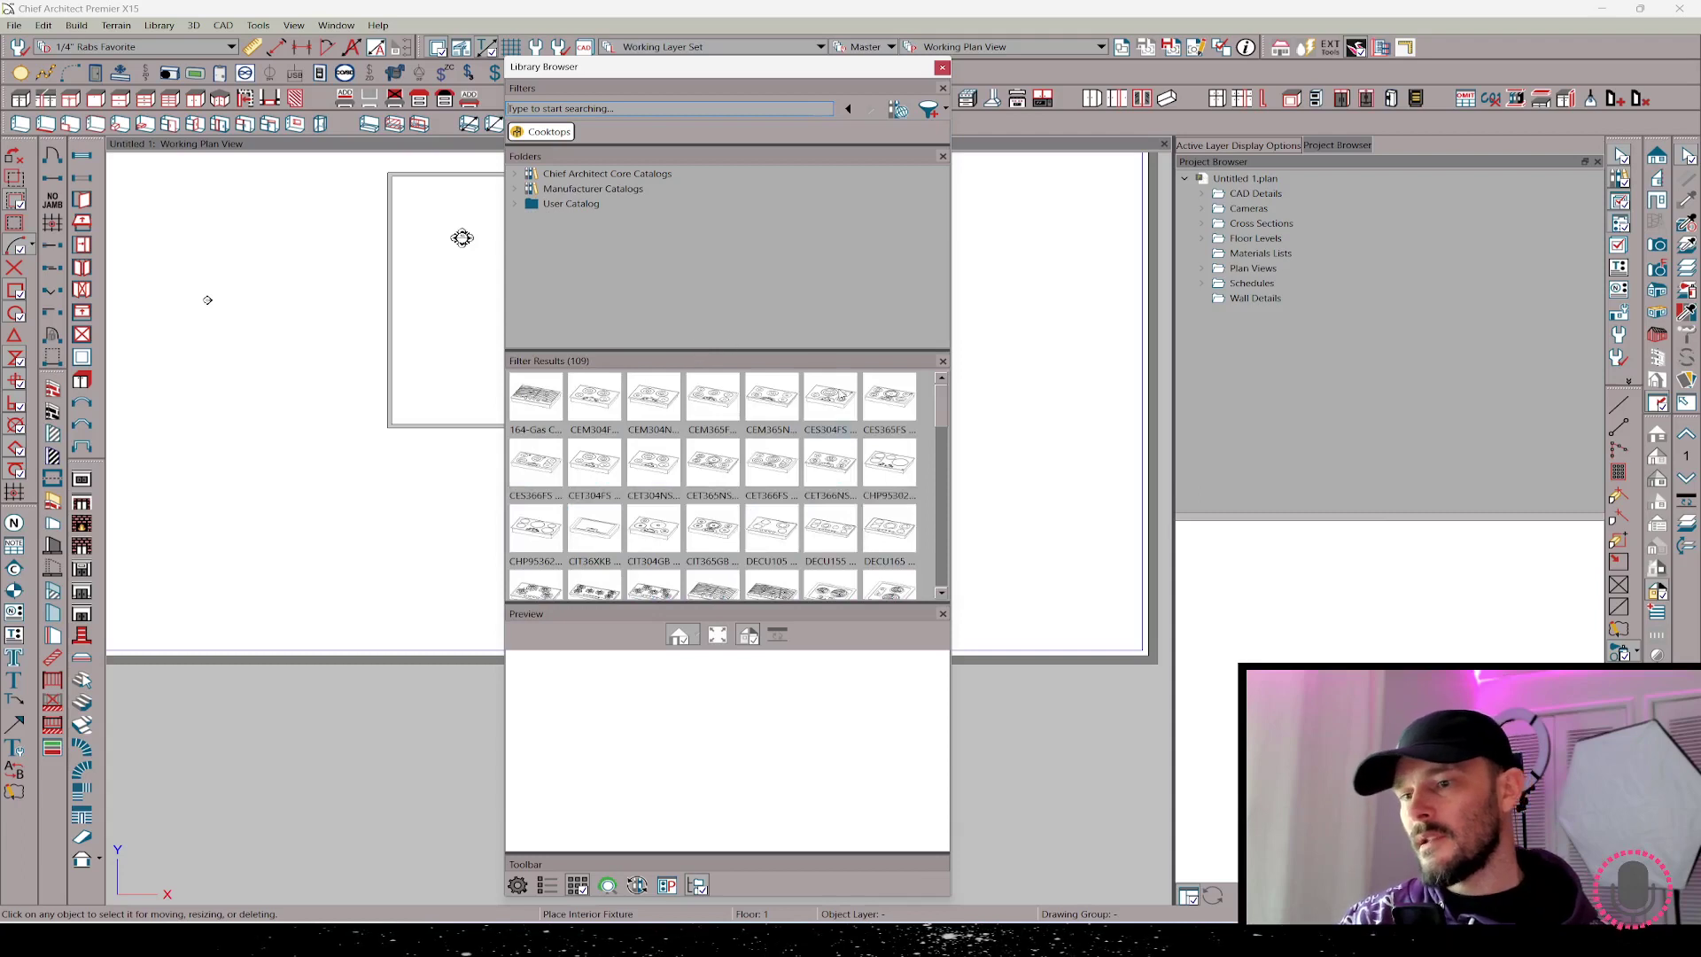
scroll(727, 503, "down", 5)
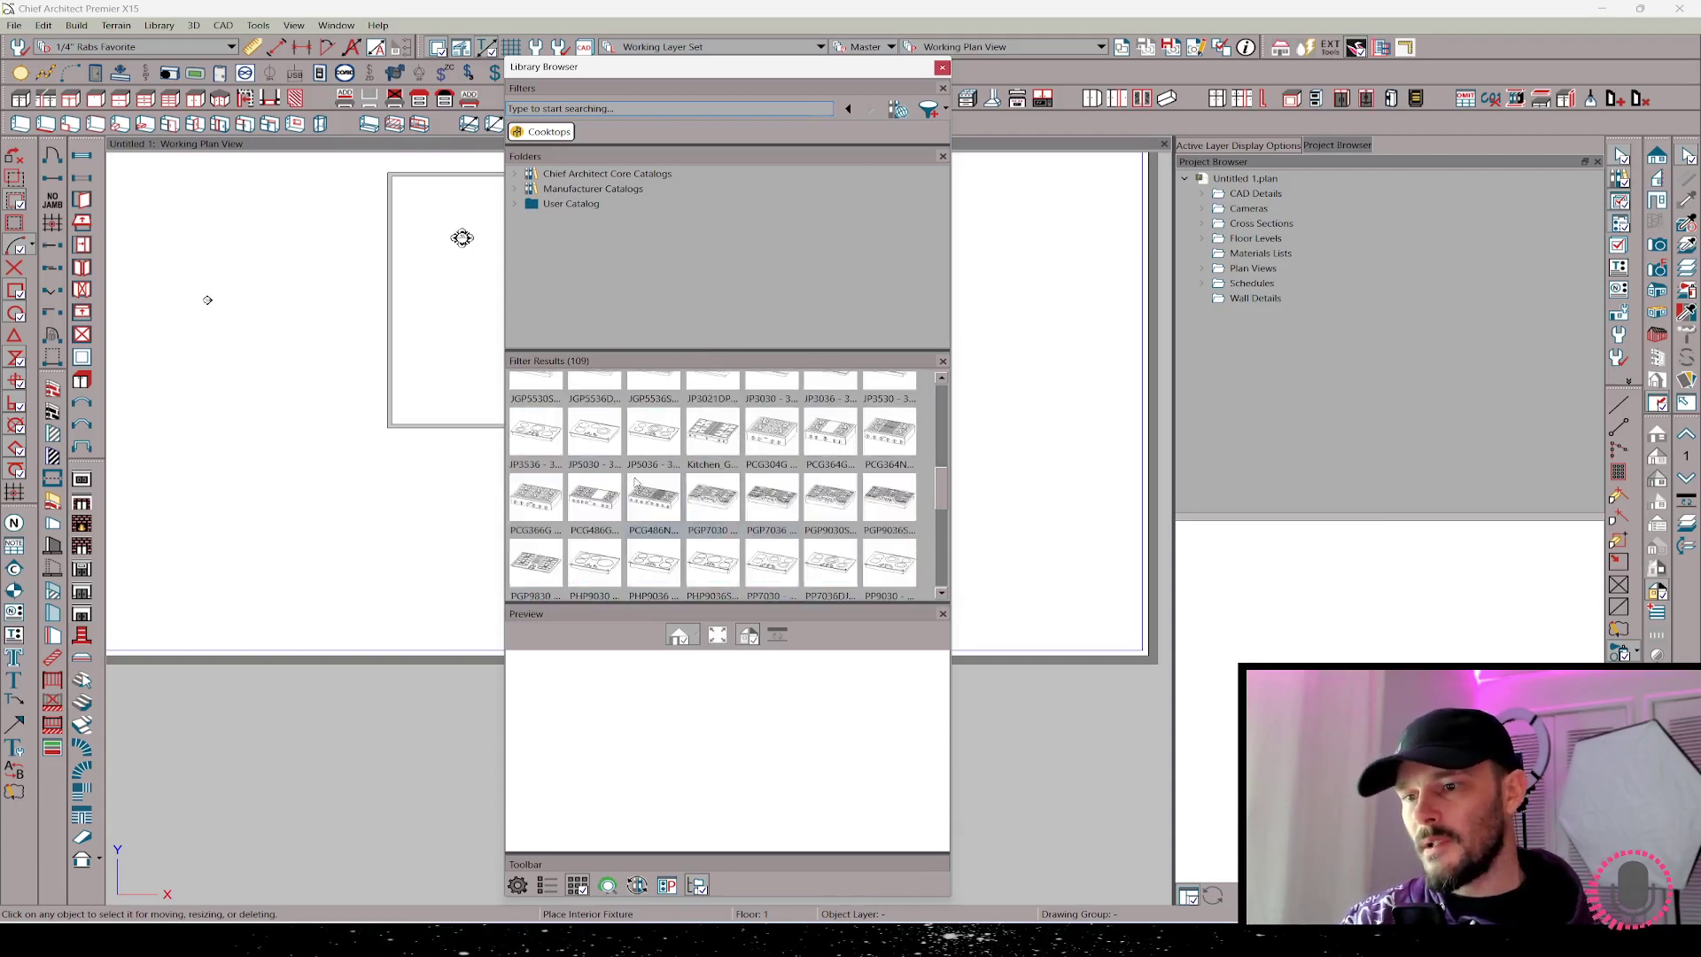
scroll(637, 483, "down", 6)
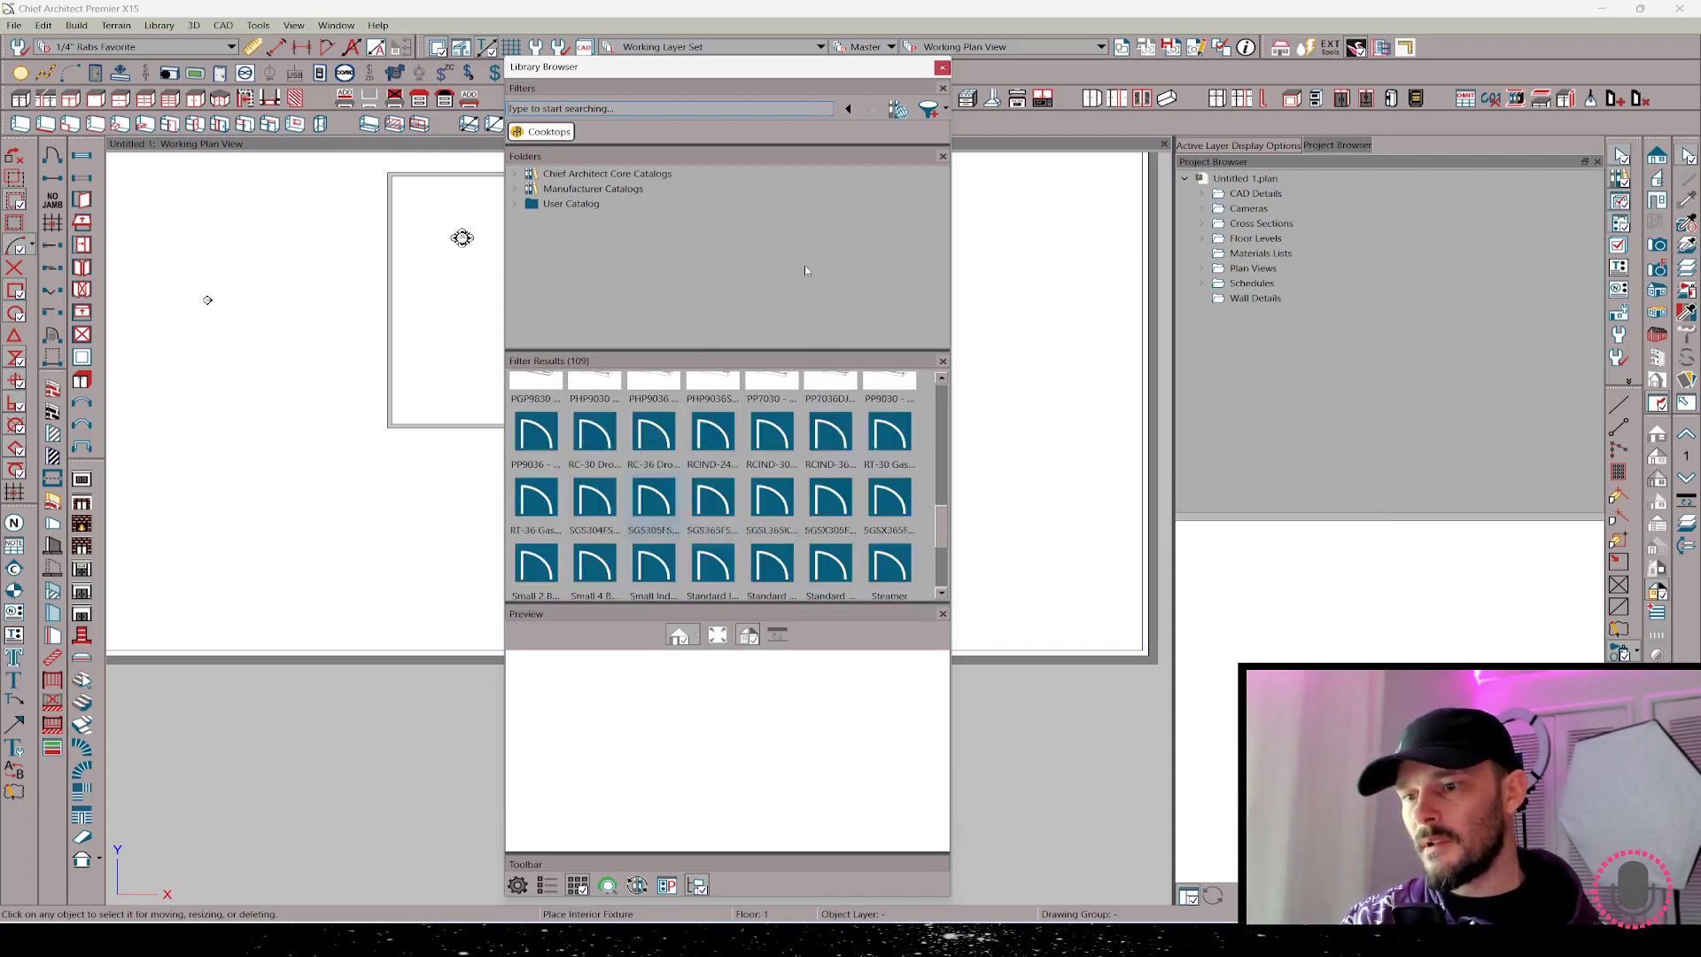
- Include online catalog items in the cooktop search, select the CI365T/S 36" Transitional Induction Cooktop and show its details beside the preview
left_click(896, 111)
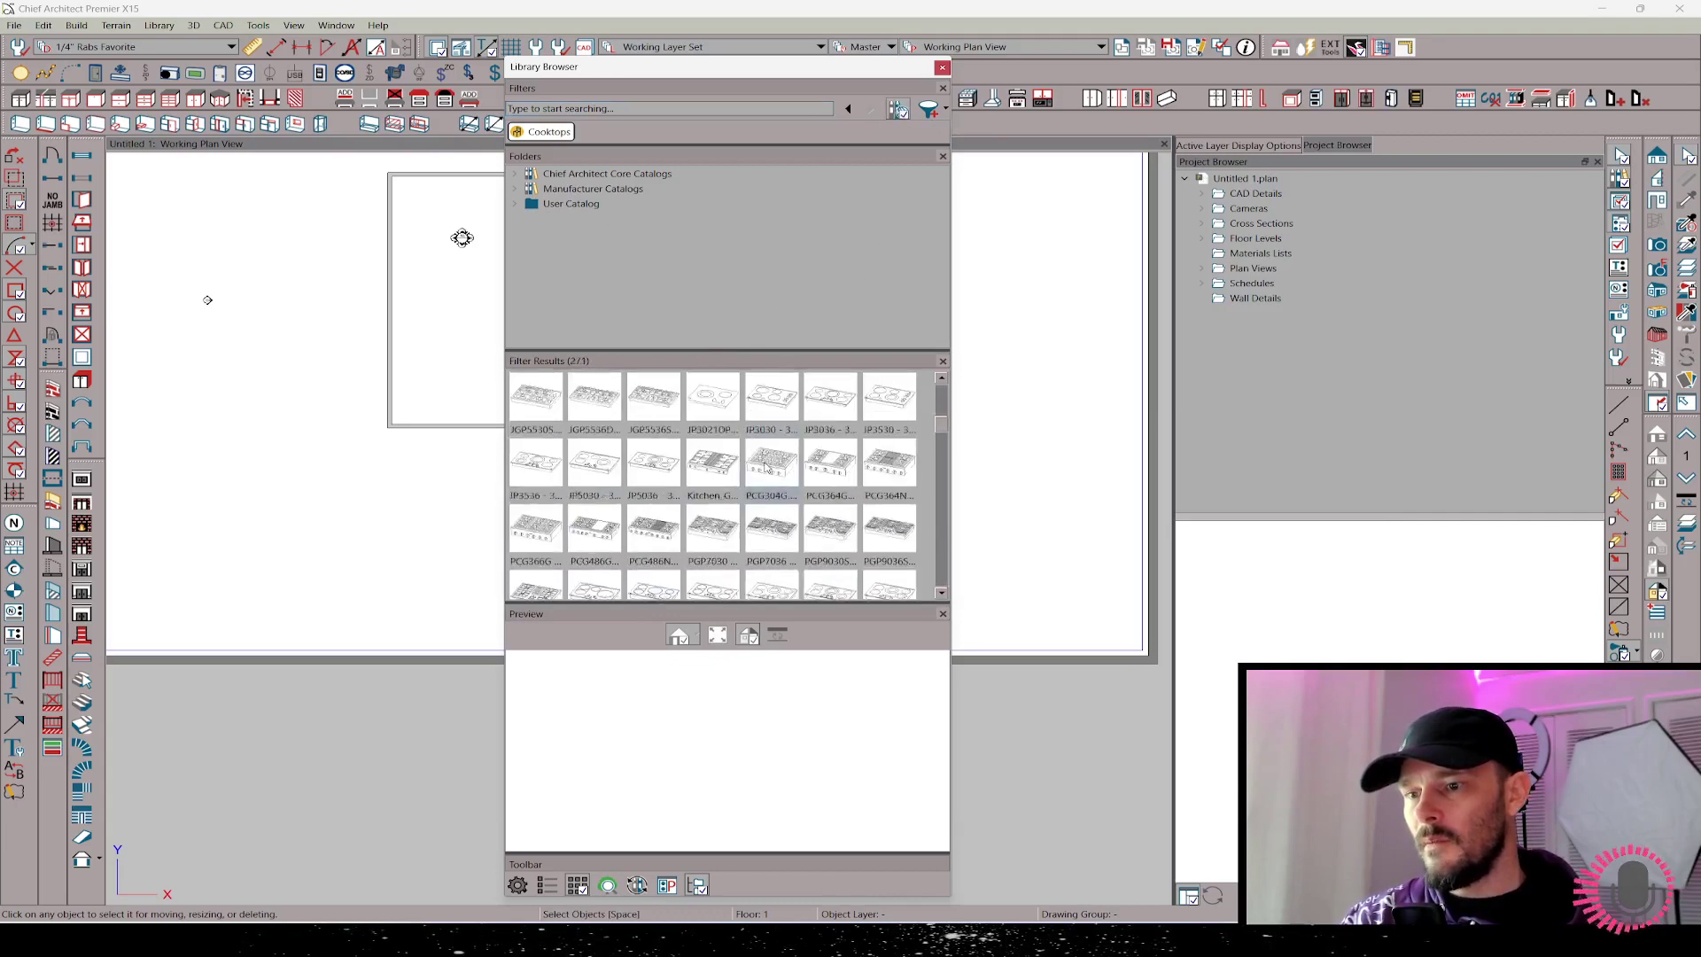
left_click(715, 479)
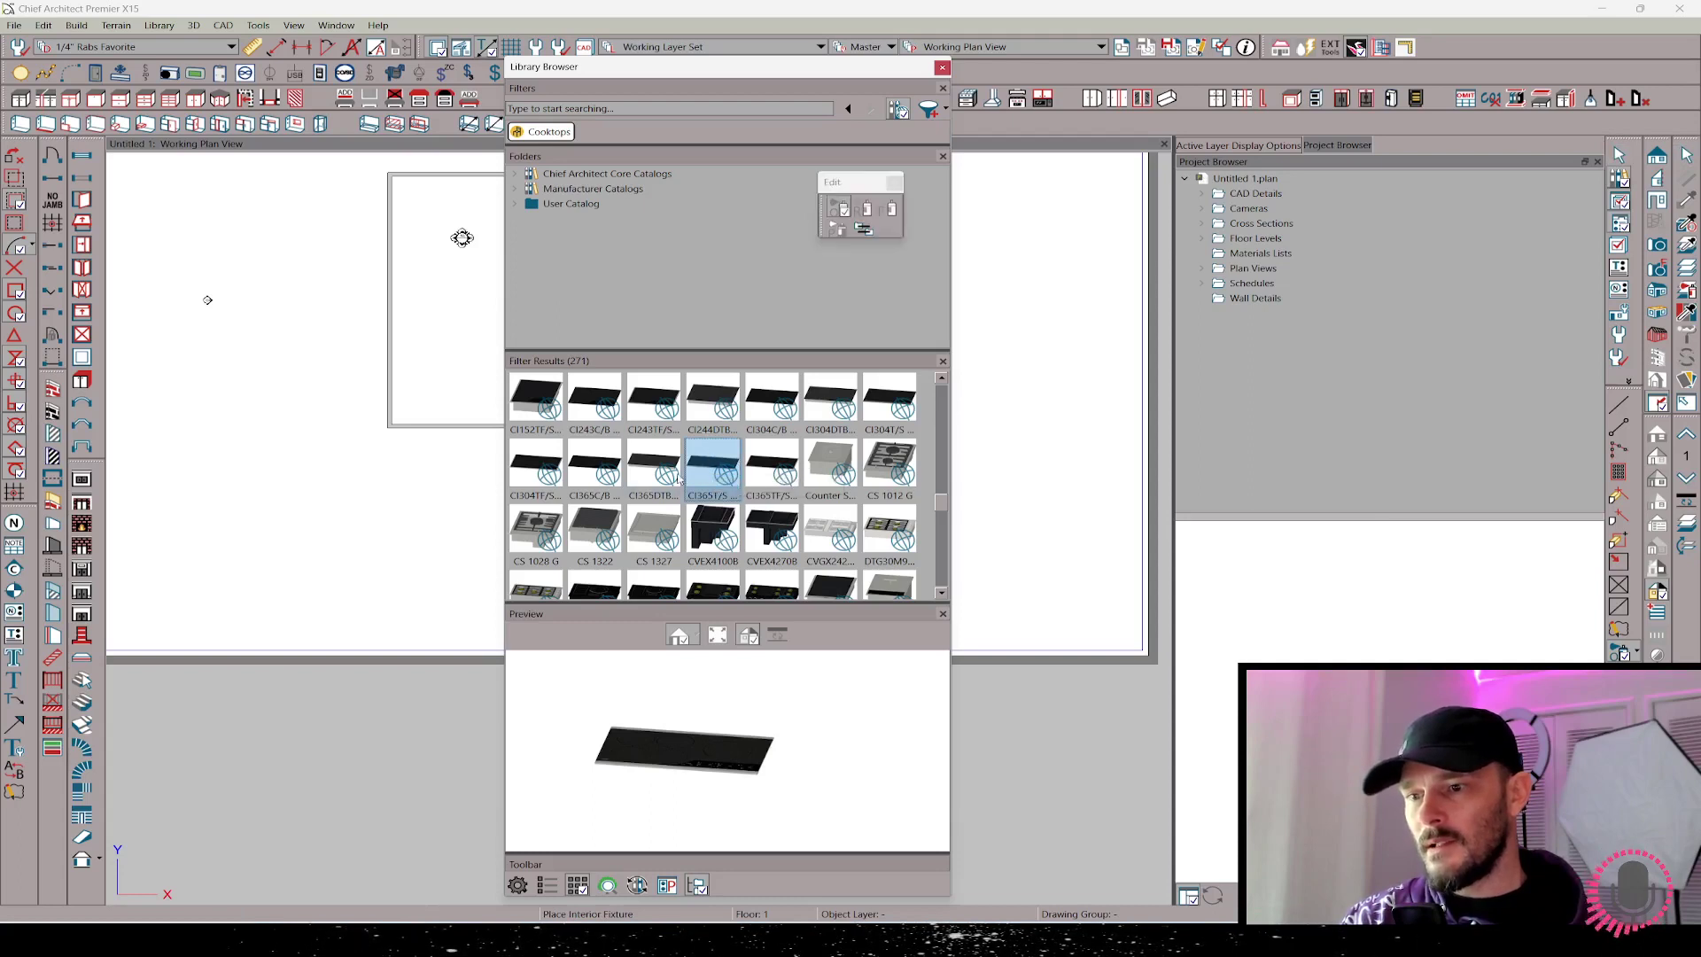
right_click(773, 717)
left_click(838, 791)
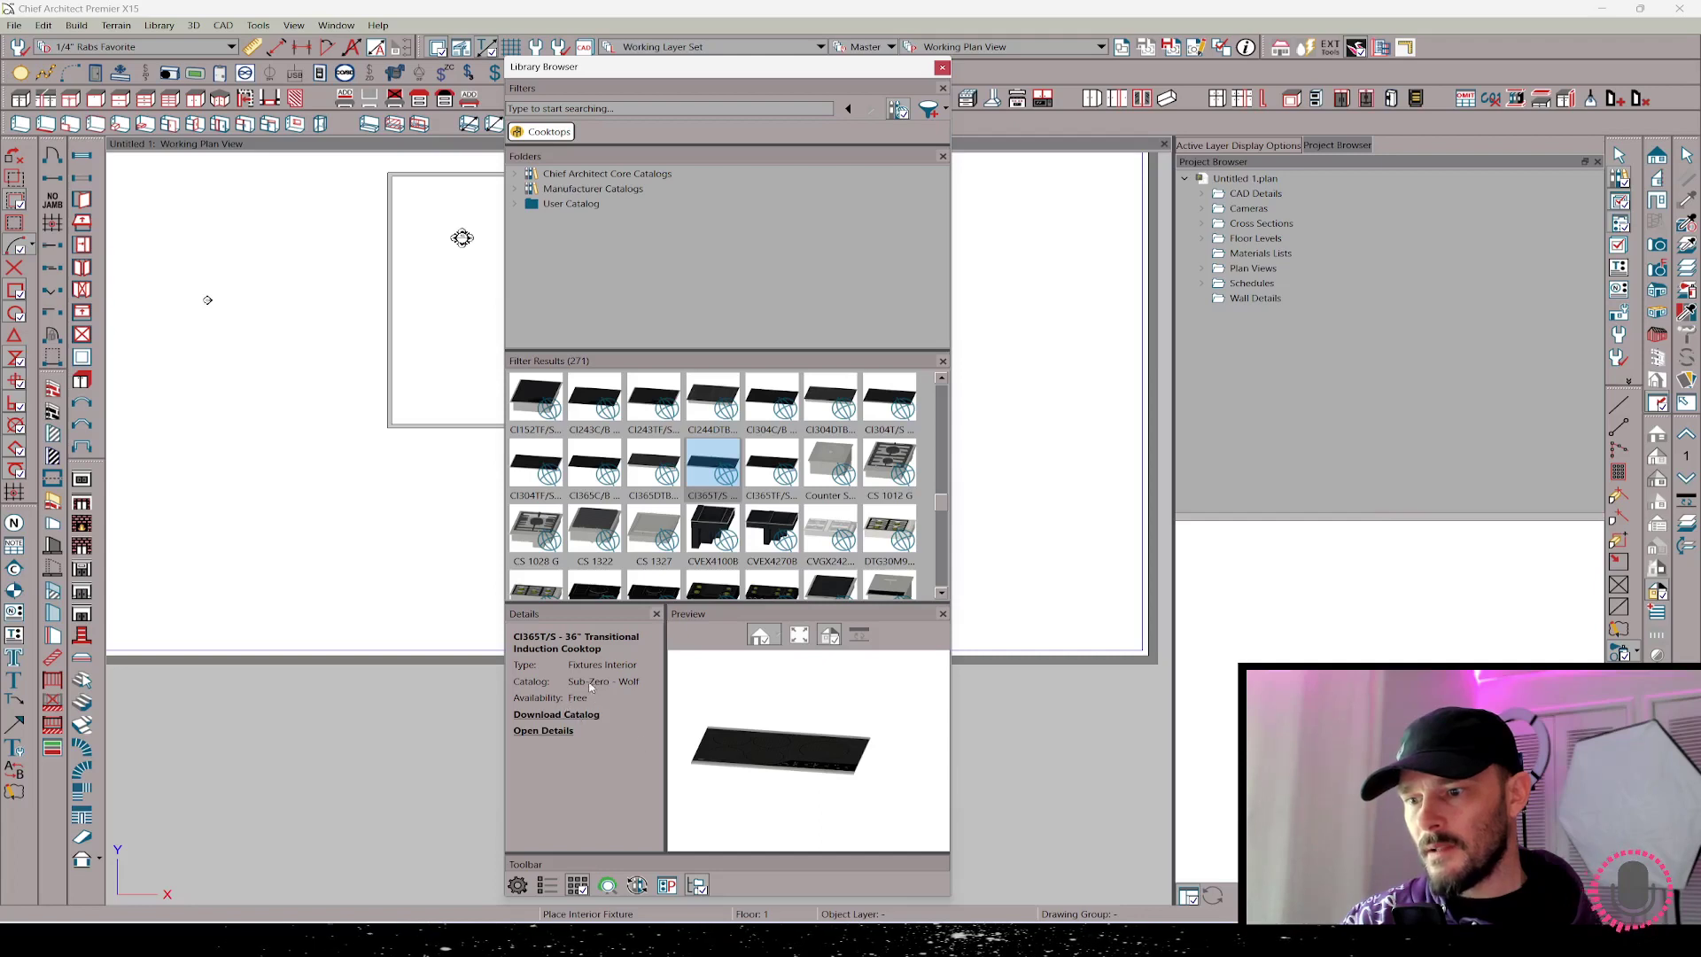
- Narrow the cooktops to the manufacturer Sub-Zero Group, Inc and browse the matching items
left_click(558, 109)
type("su")
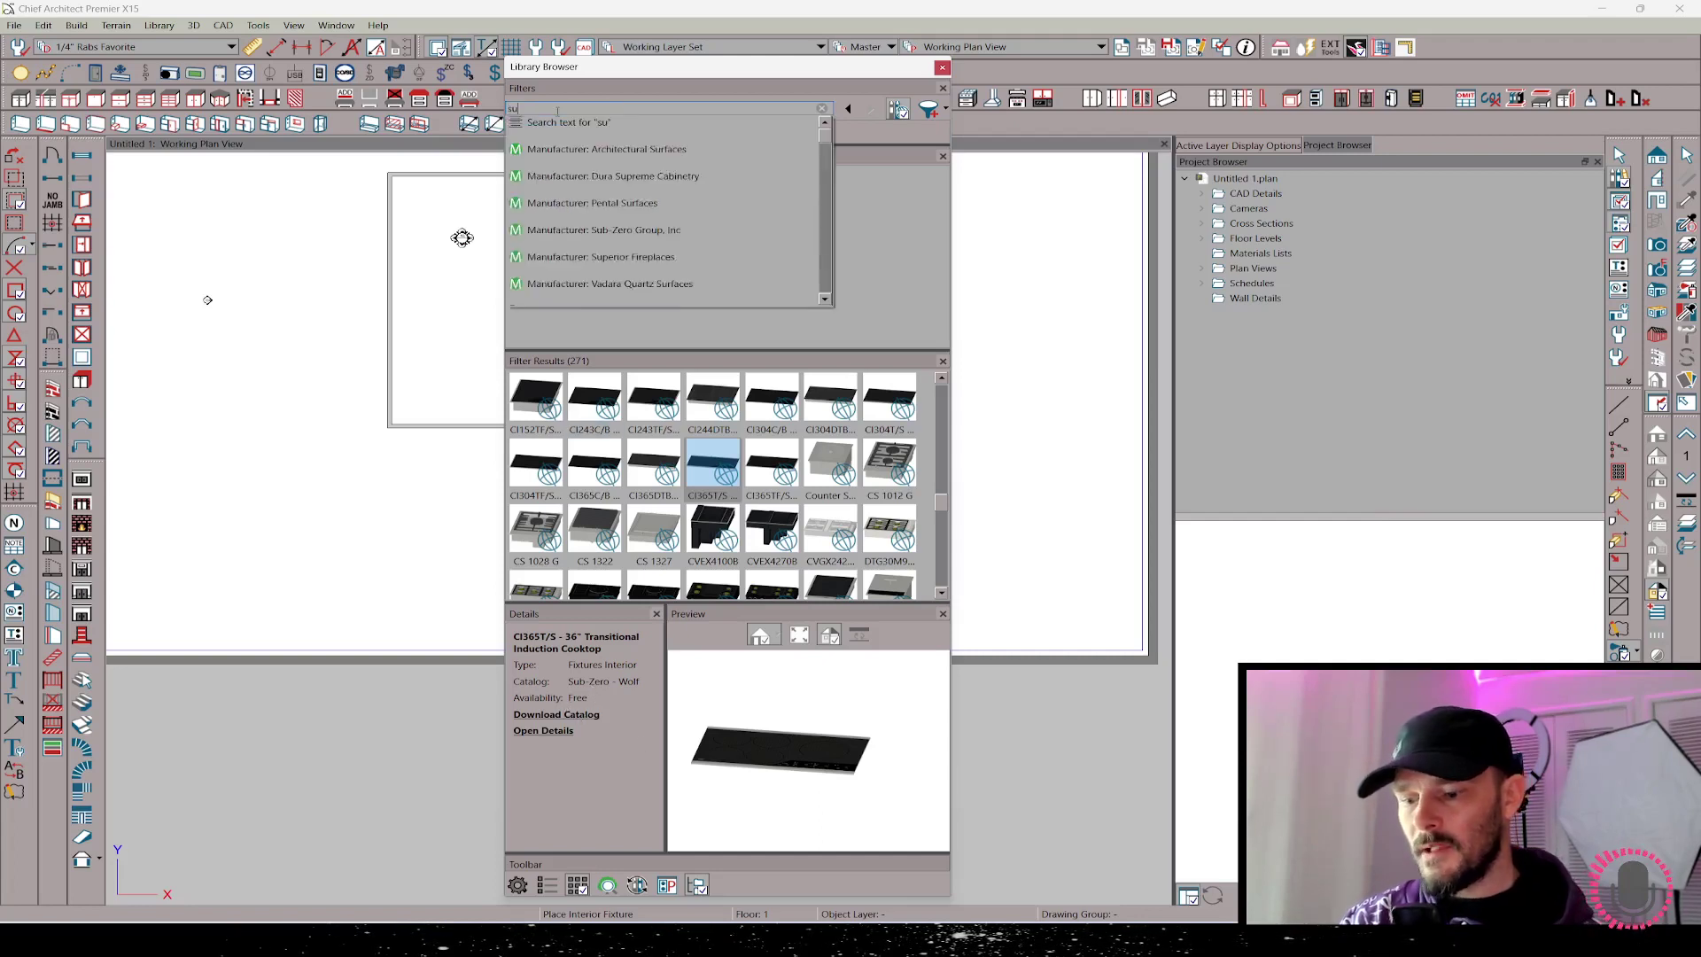
type("b-Zero Group, Inc")
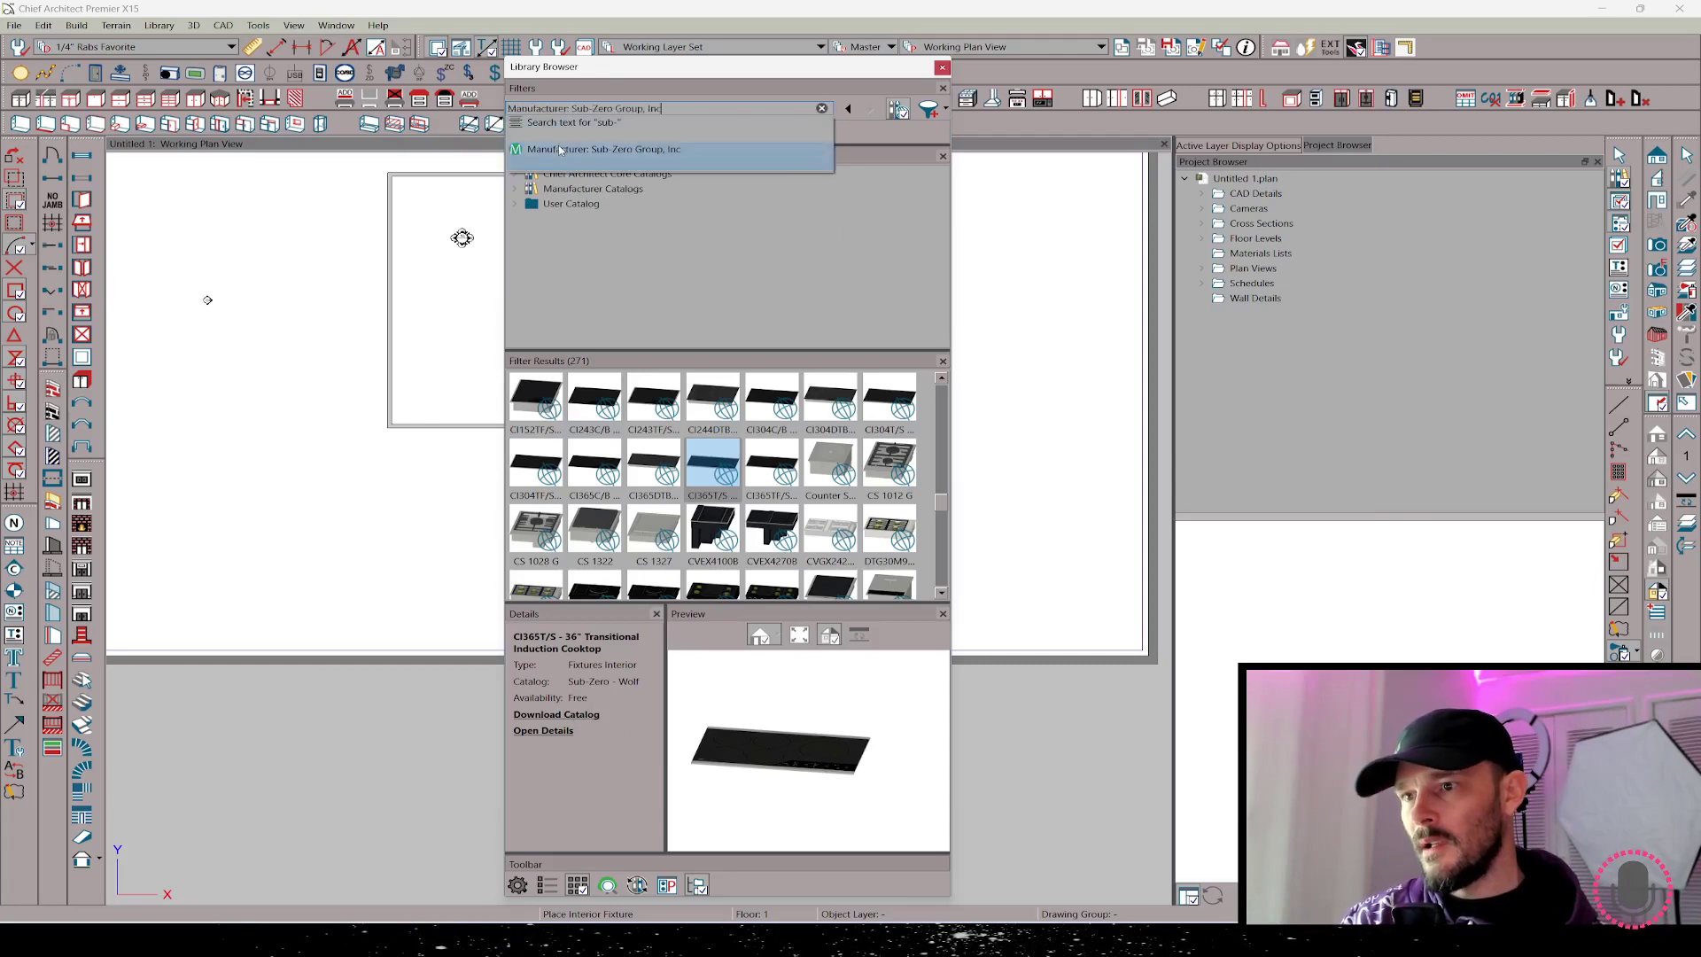
left_click(564, 149)
scroll(783, 460, "down", 1)
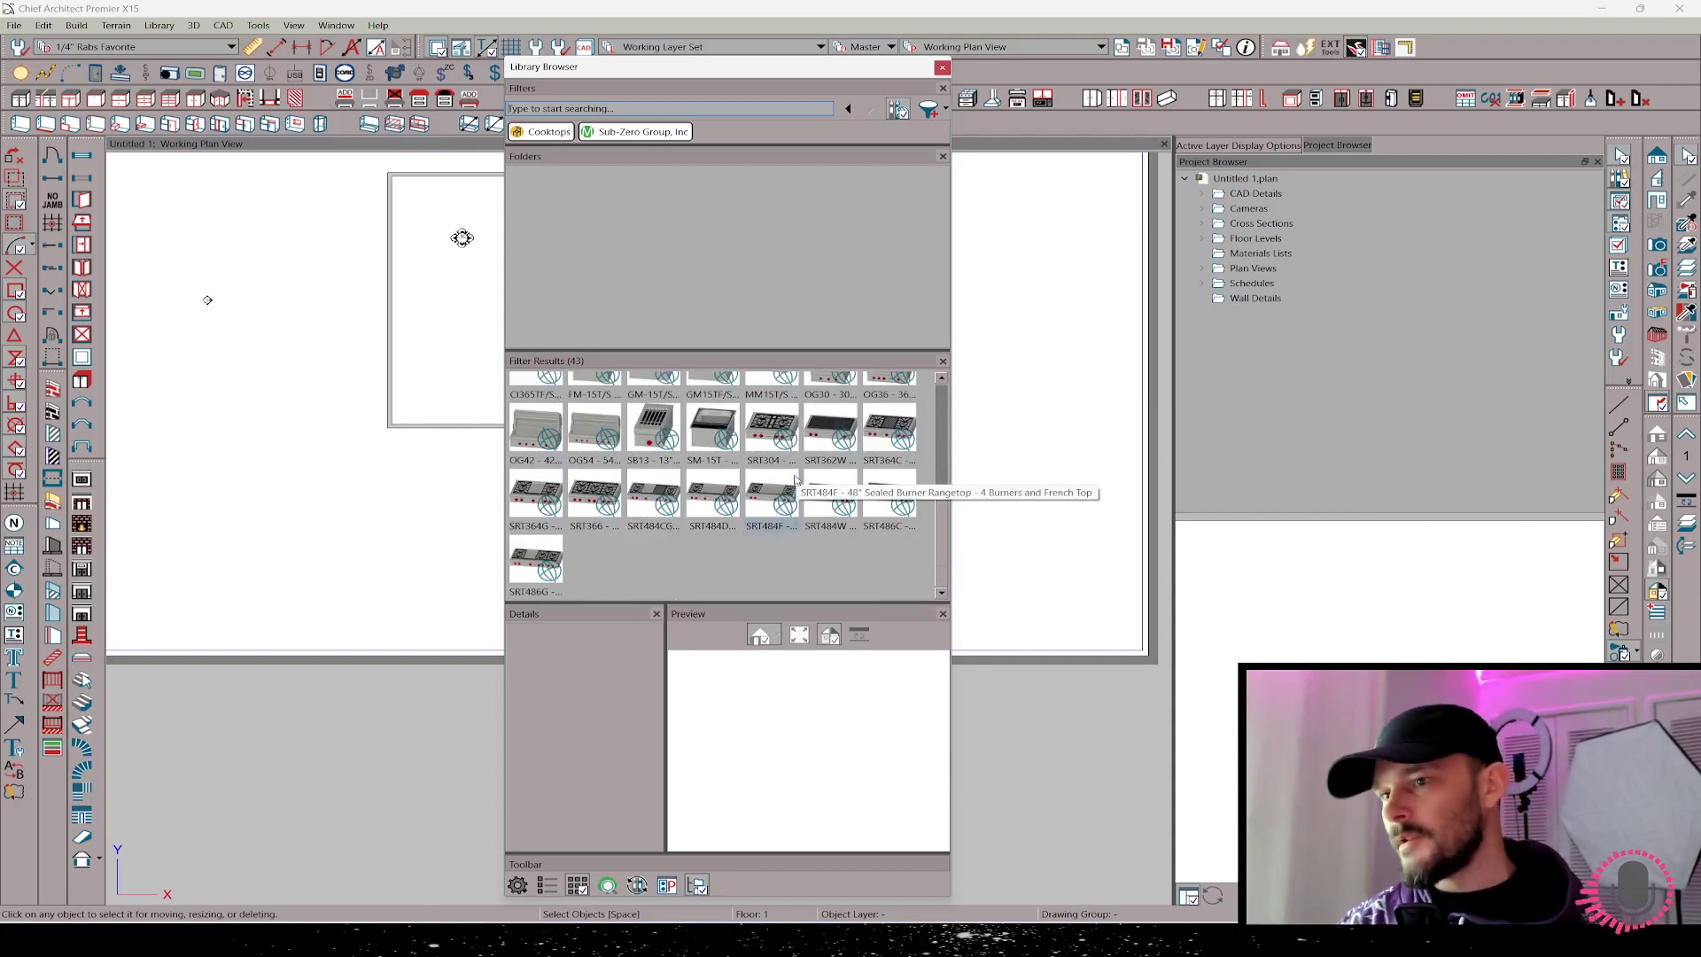
- Step back through the search history past the Cooktops filter to the "pan" text search
left_click(853, 109)
left_click(853, 110)
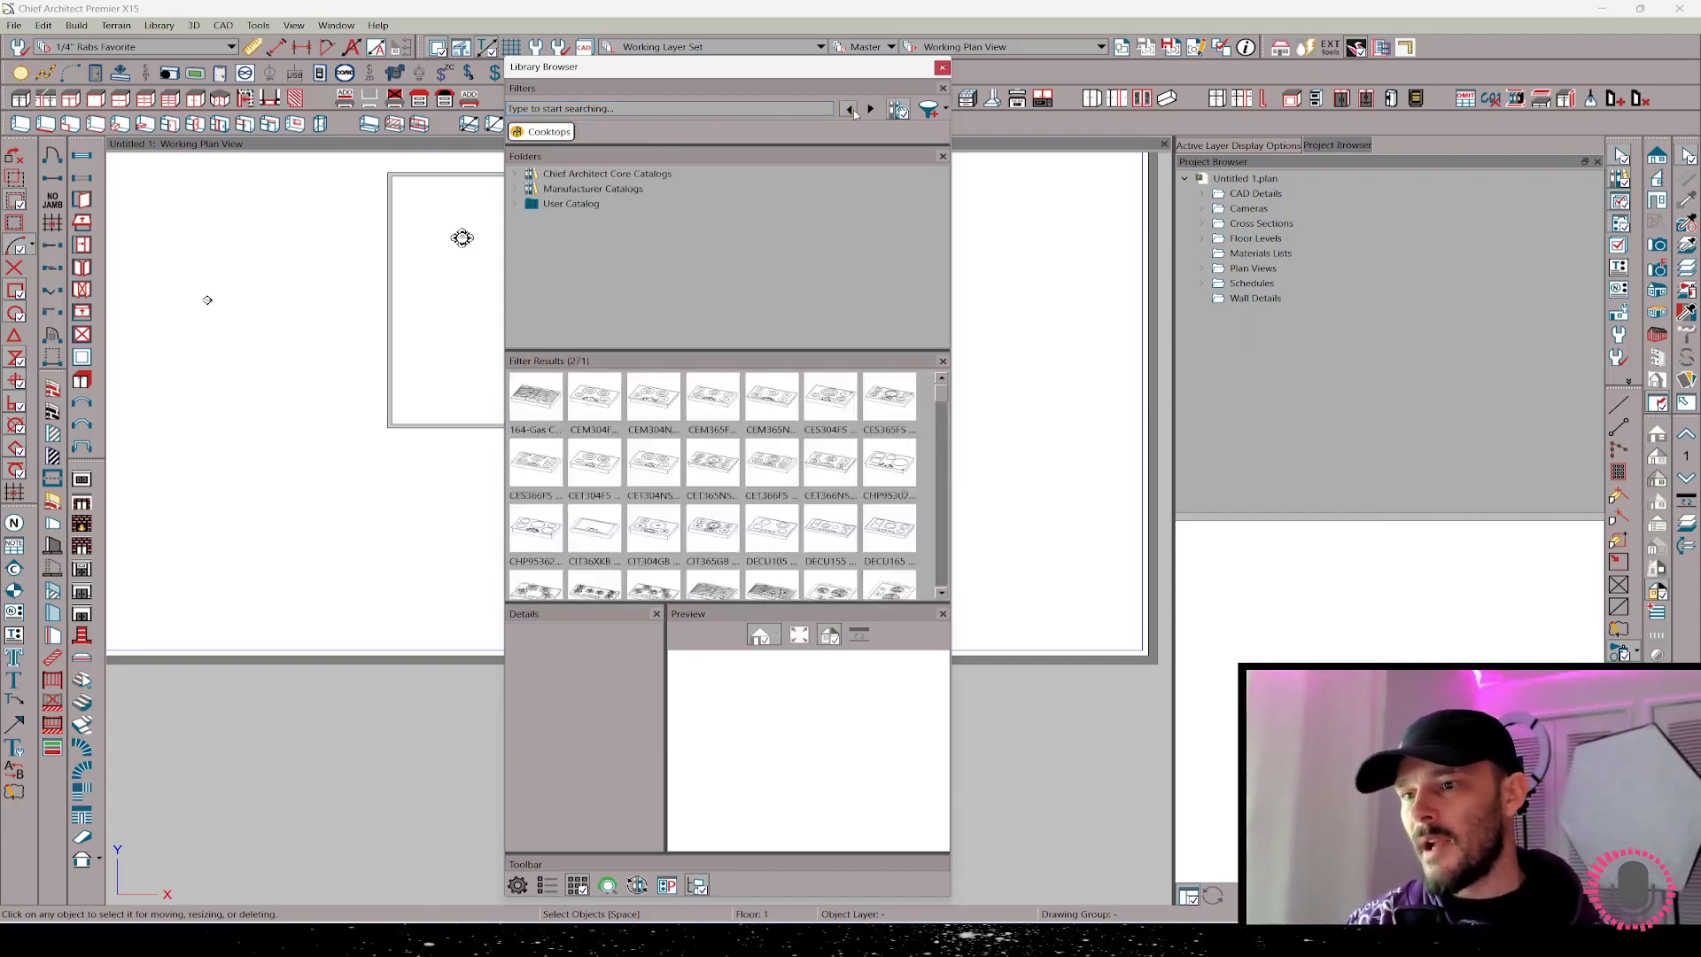
left_click(853, 110)
left_click(853, 110)
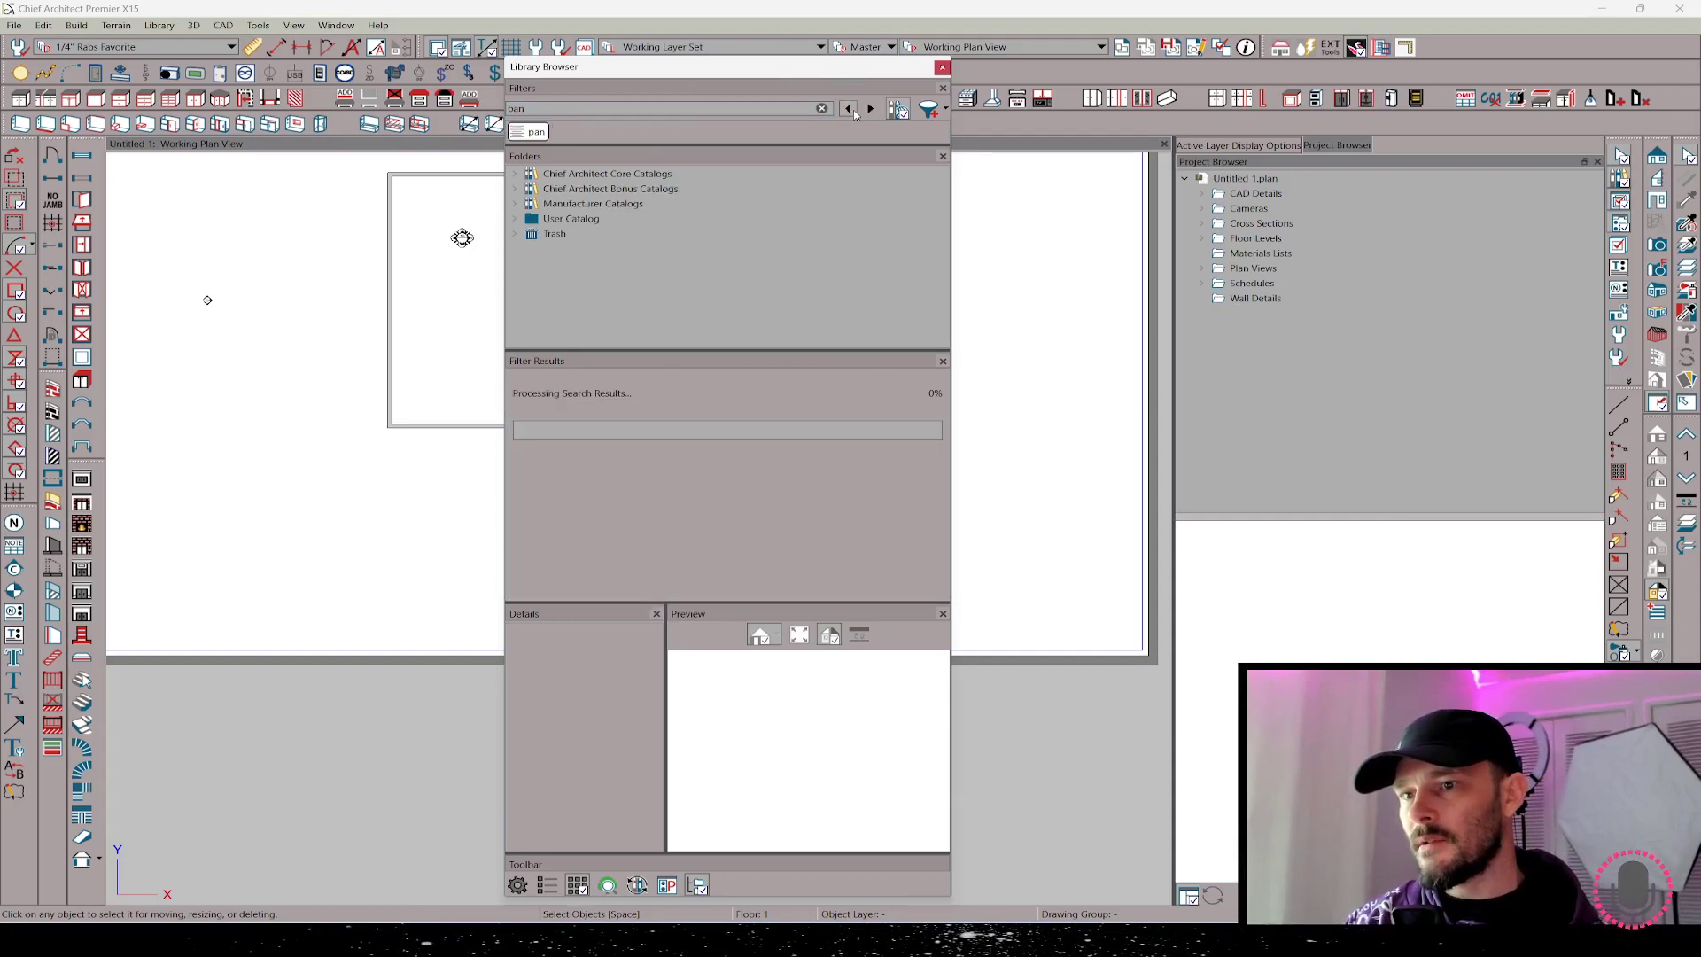
- Step back in the search history to the "pan" search filtered by Sits on Base Cabinet or Table and preview the 8" Frying Pan
left_click(852, 109)
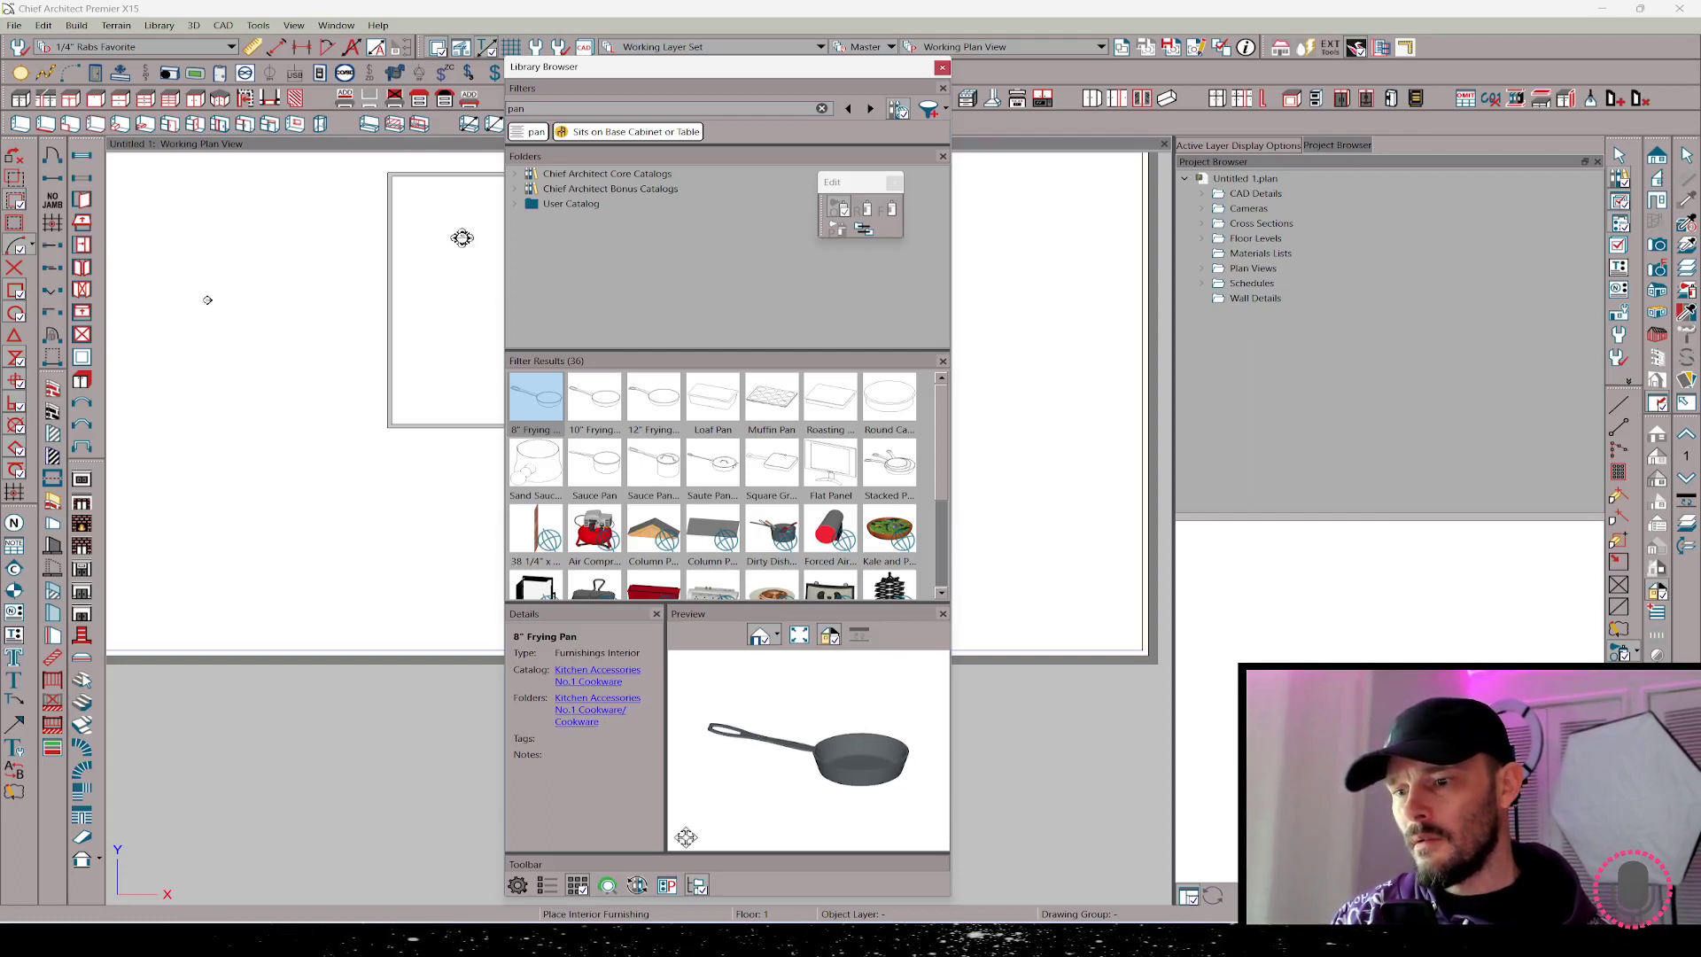
- Hide the item details and resize the browser sections to give the filter results and preview more room
left_click(518, 887)
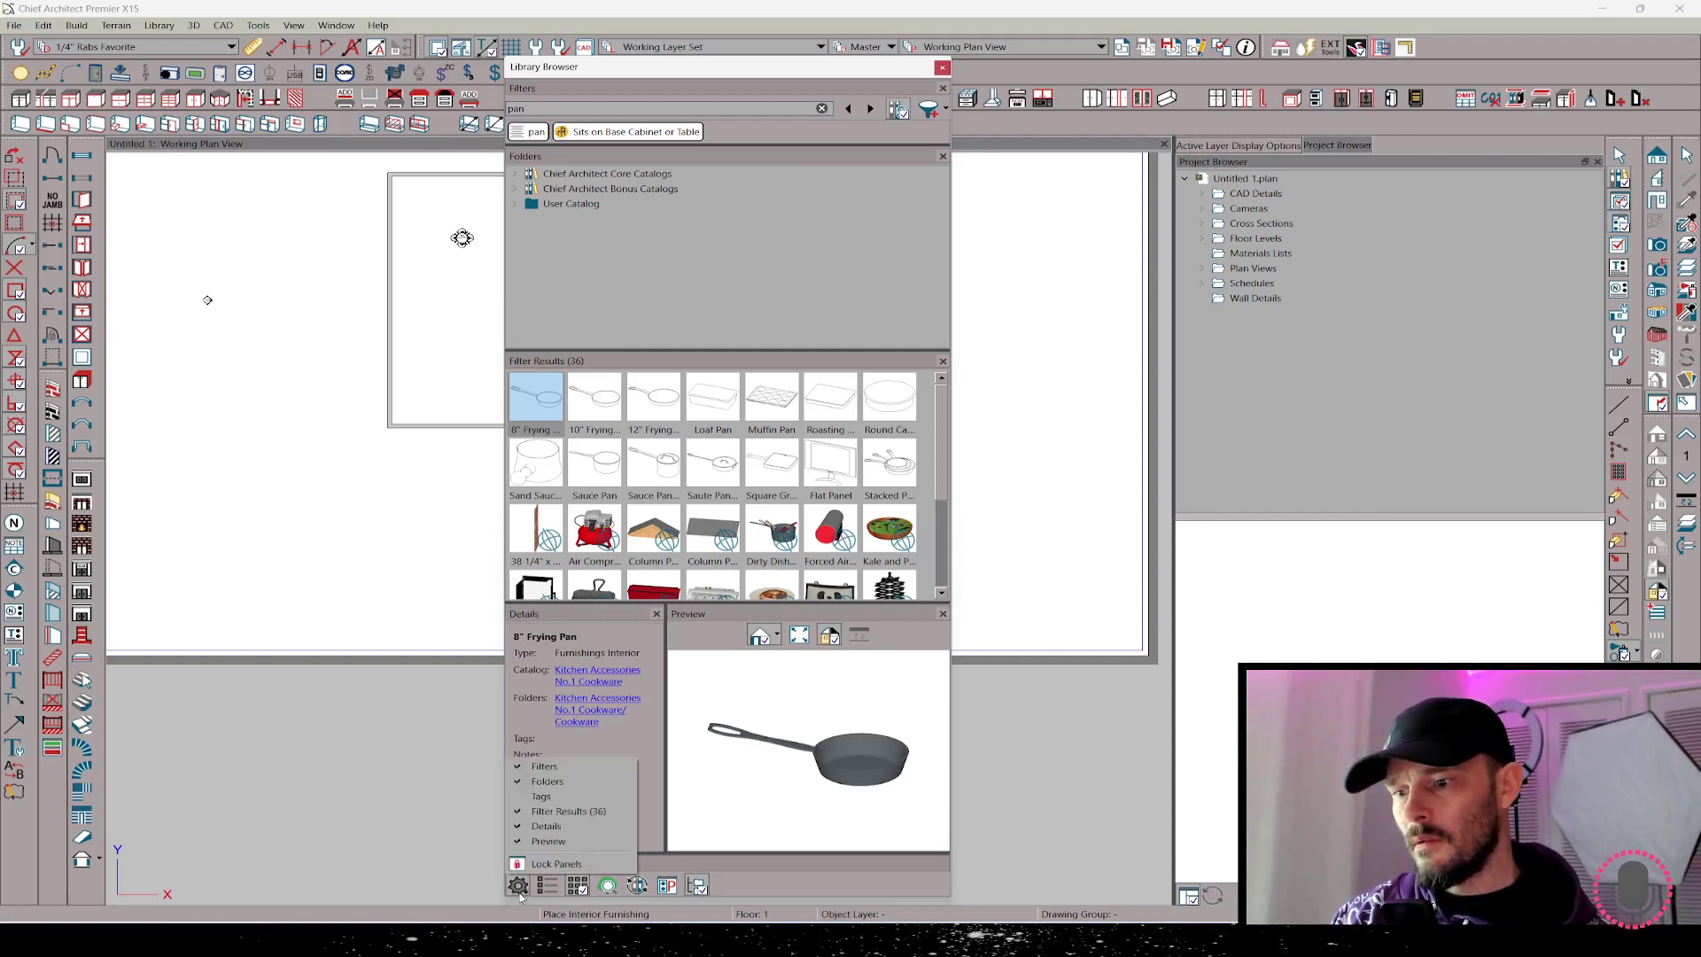
left_click(546, 826)
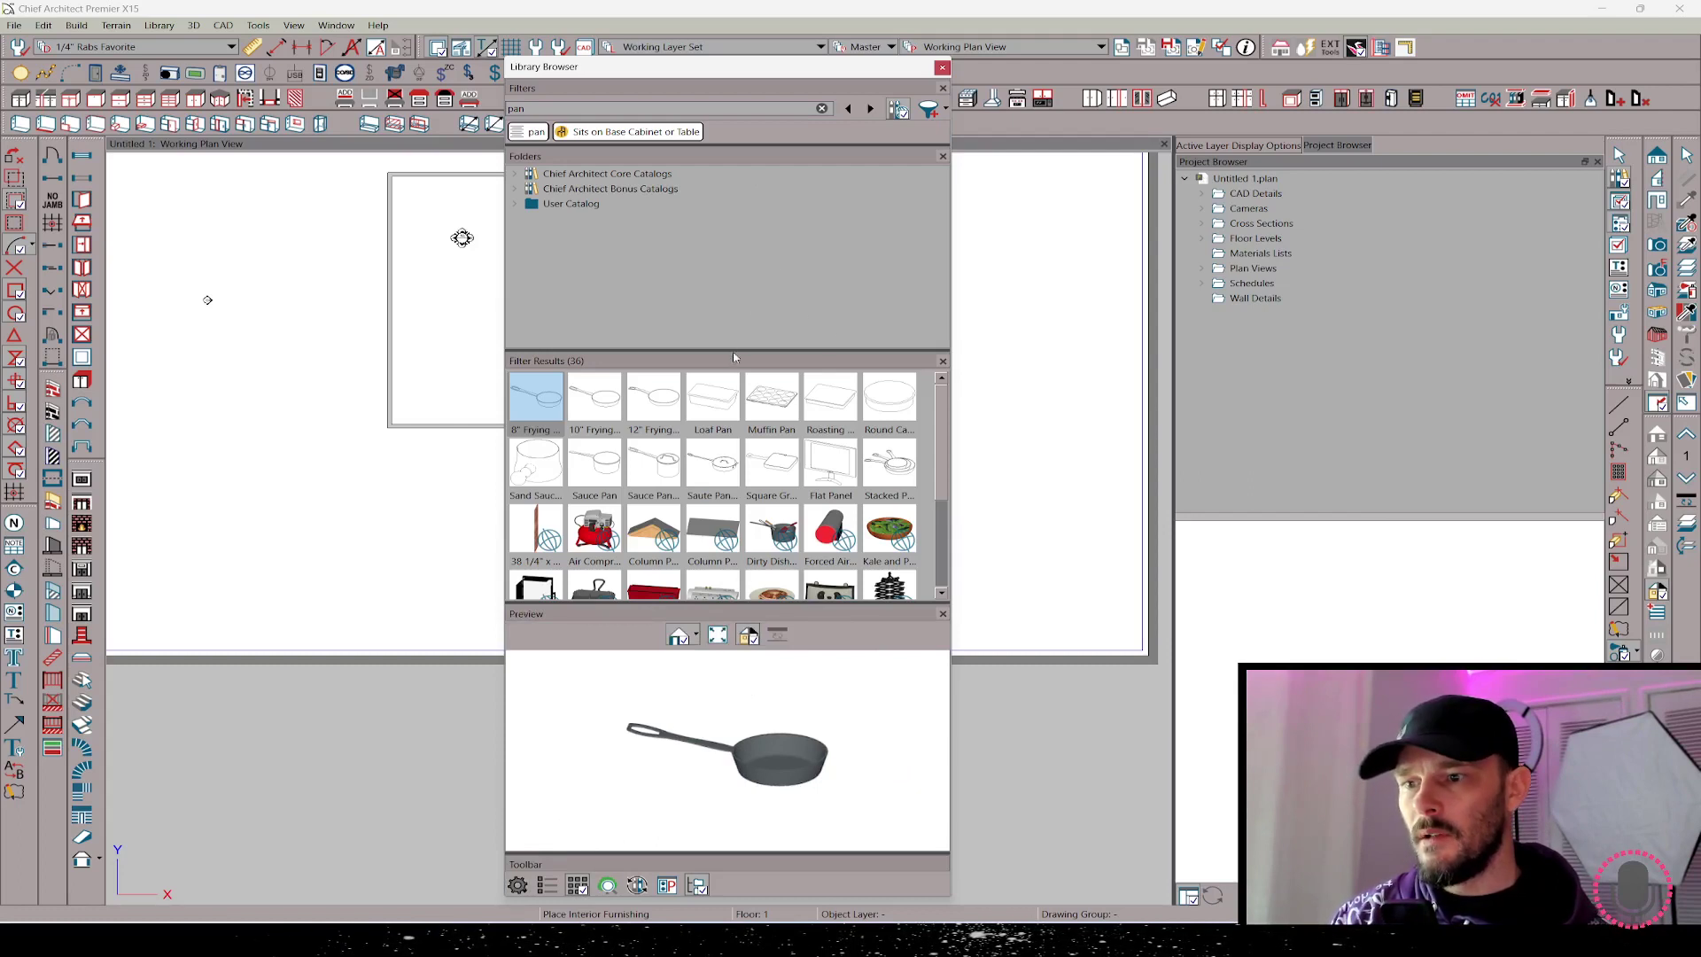
left_click_drag(733, 354, 733, 266)
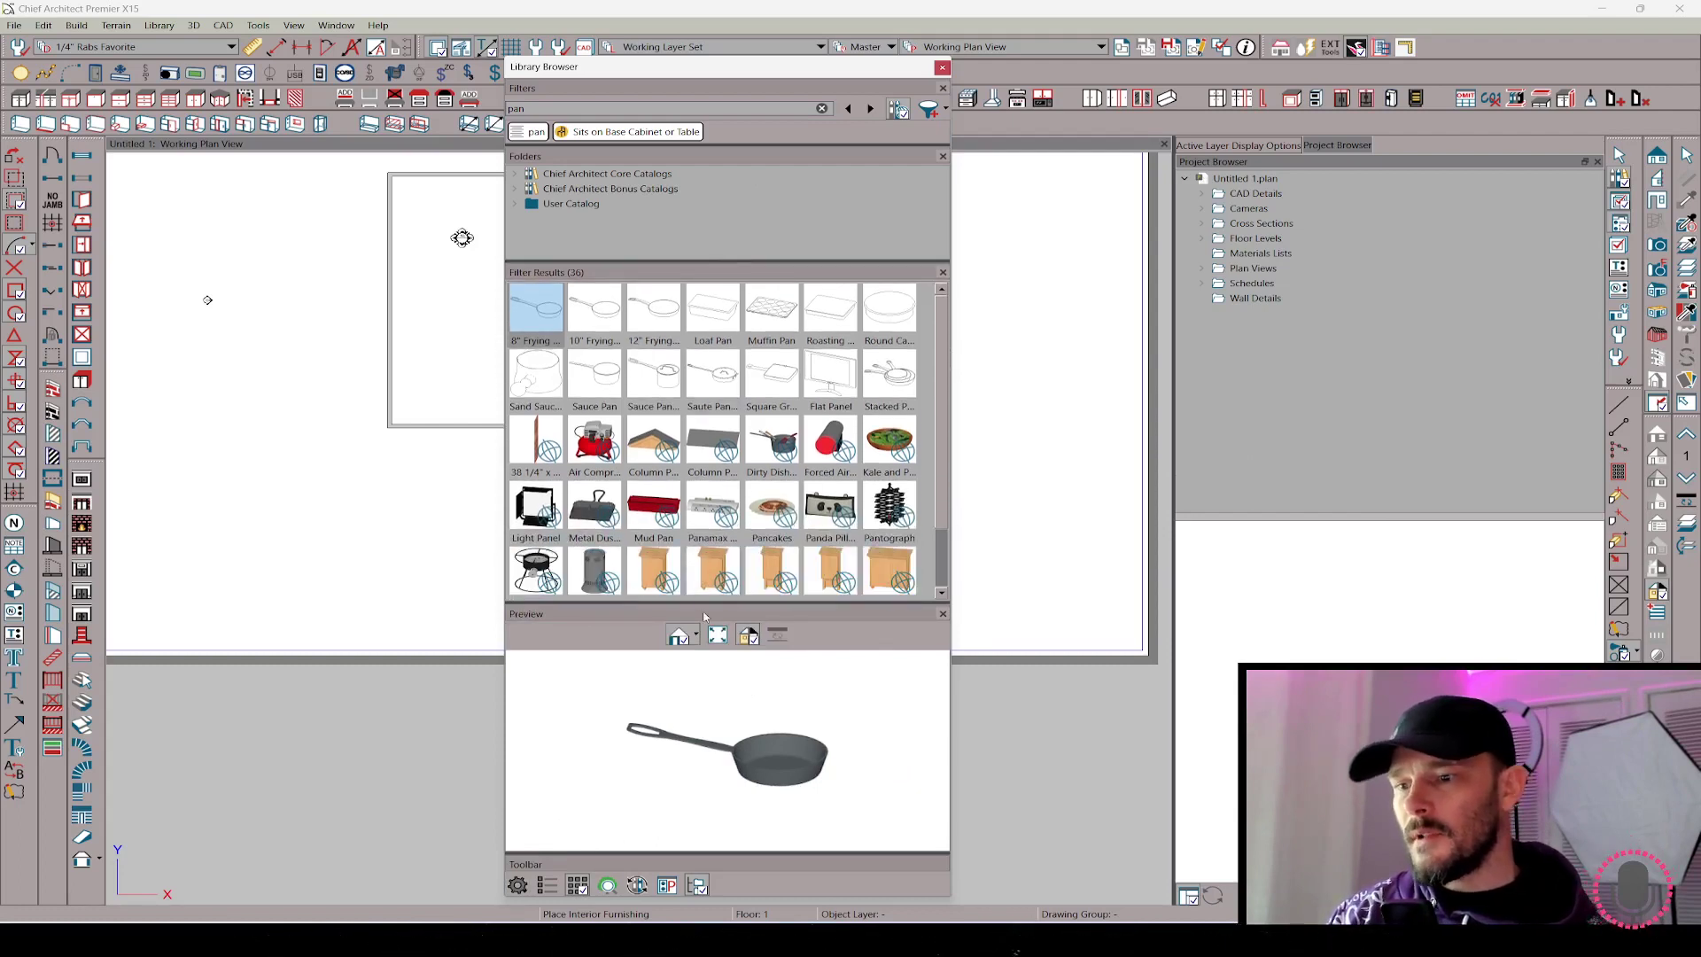
left_click_drag(724, 611, 708, 563)
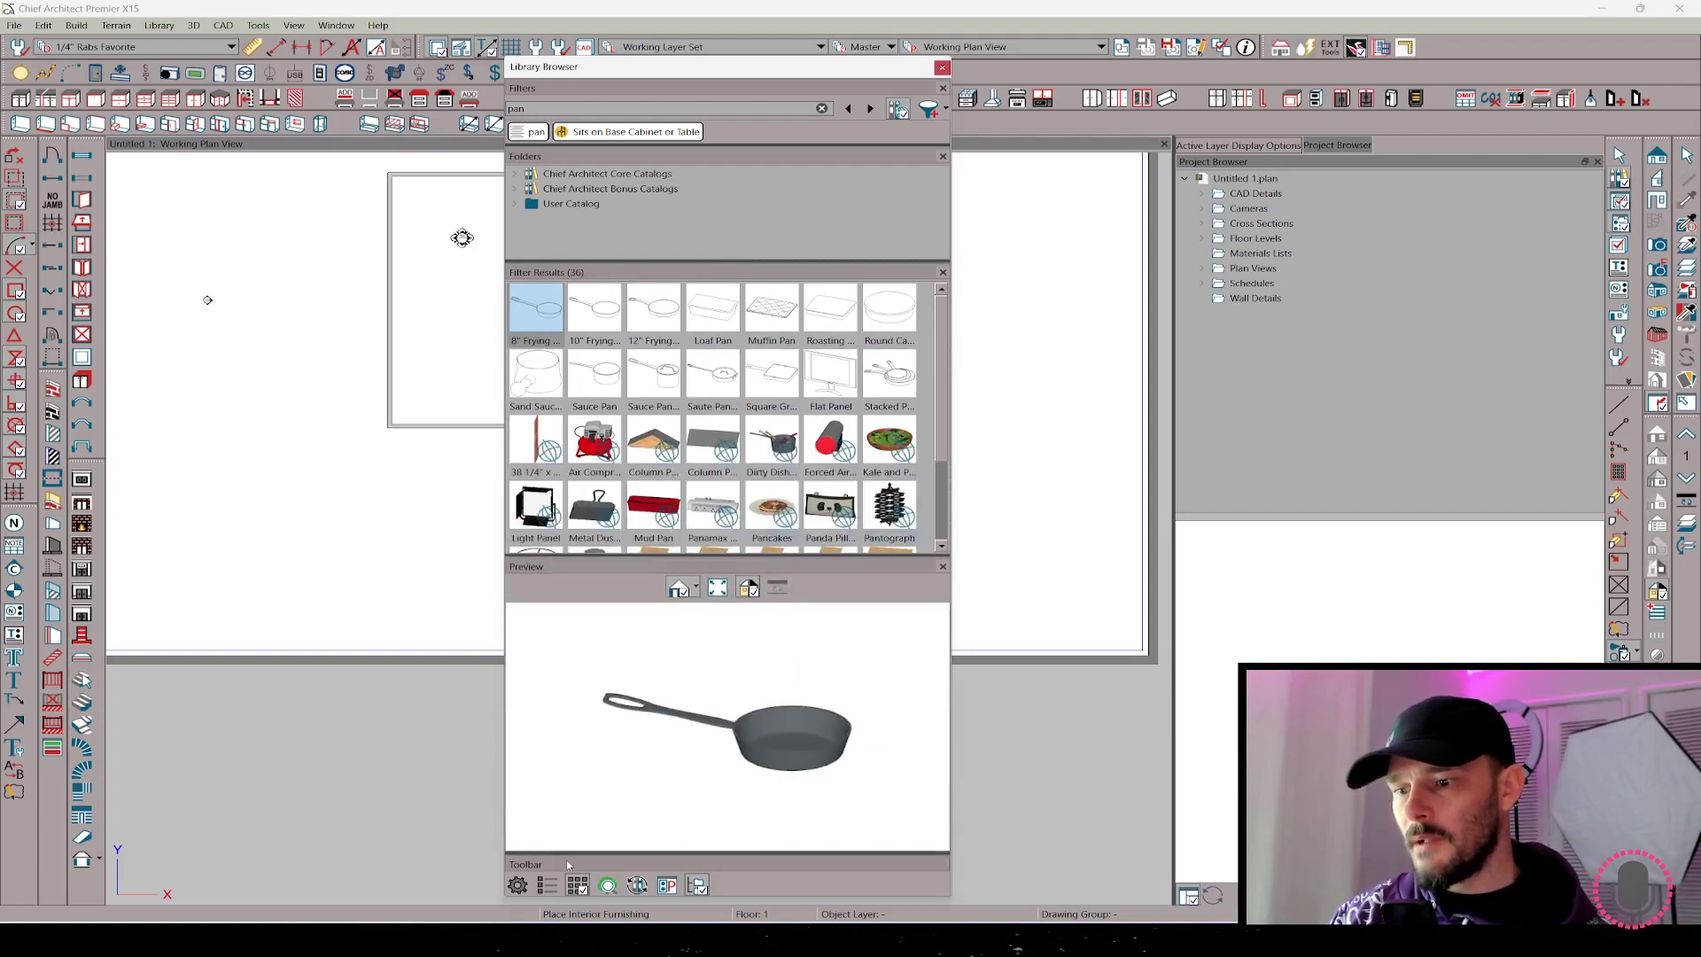
- Show the filter results as a named list, browse the items, and return to the thumbnail grid
left_click(548, 886)
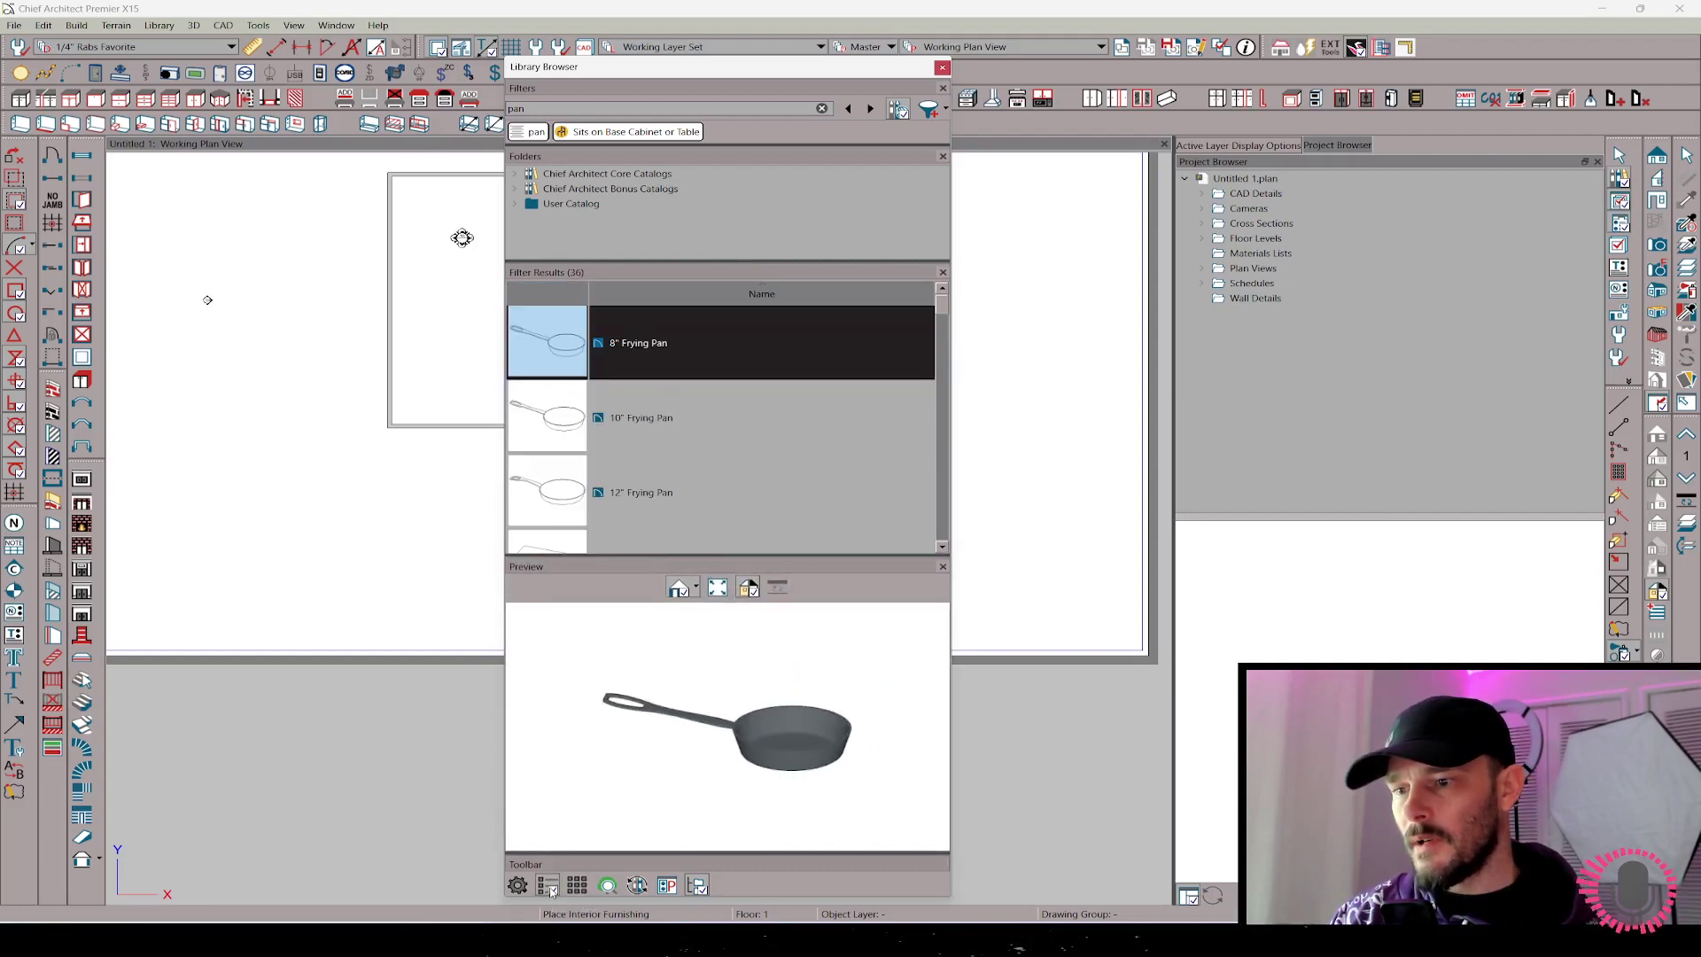
scroll(639, 403, "down", 5)
scroll(639, 403, "up", 5)
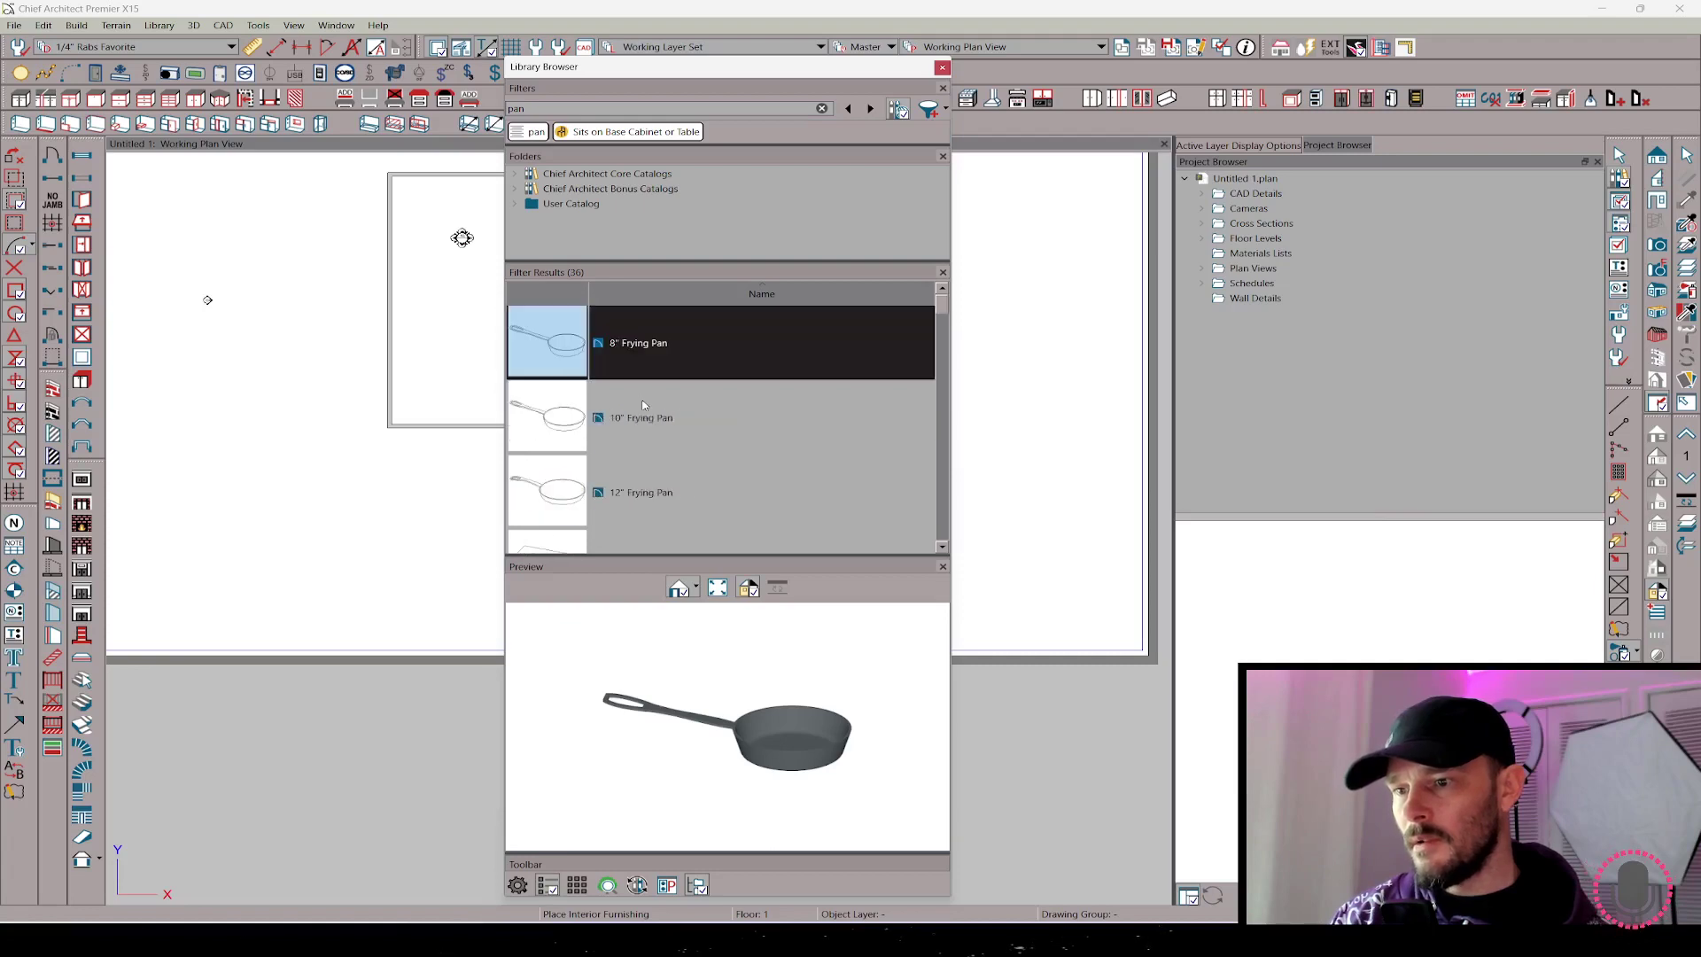
scroll(638, 403, "down", 10)
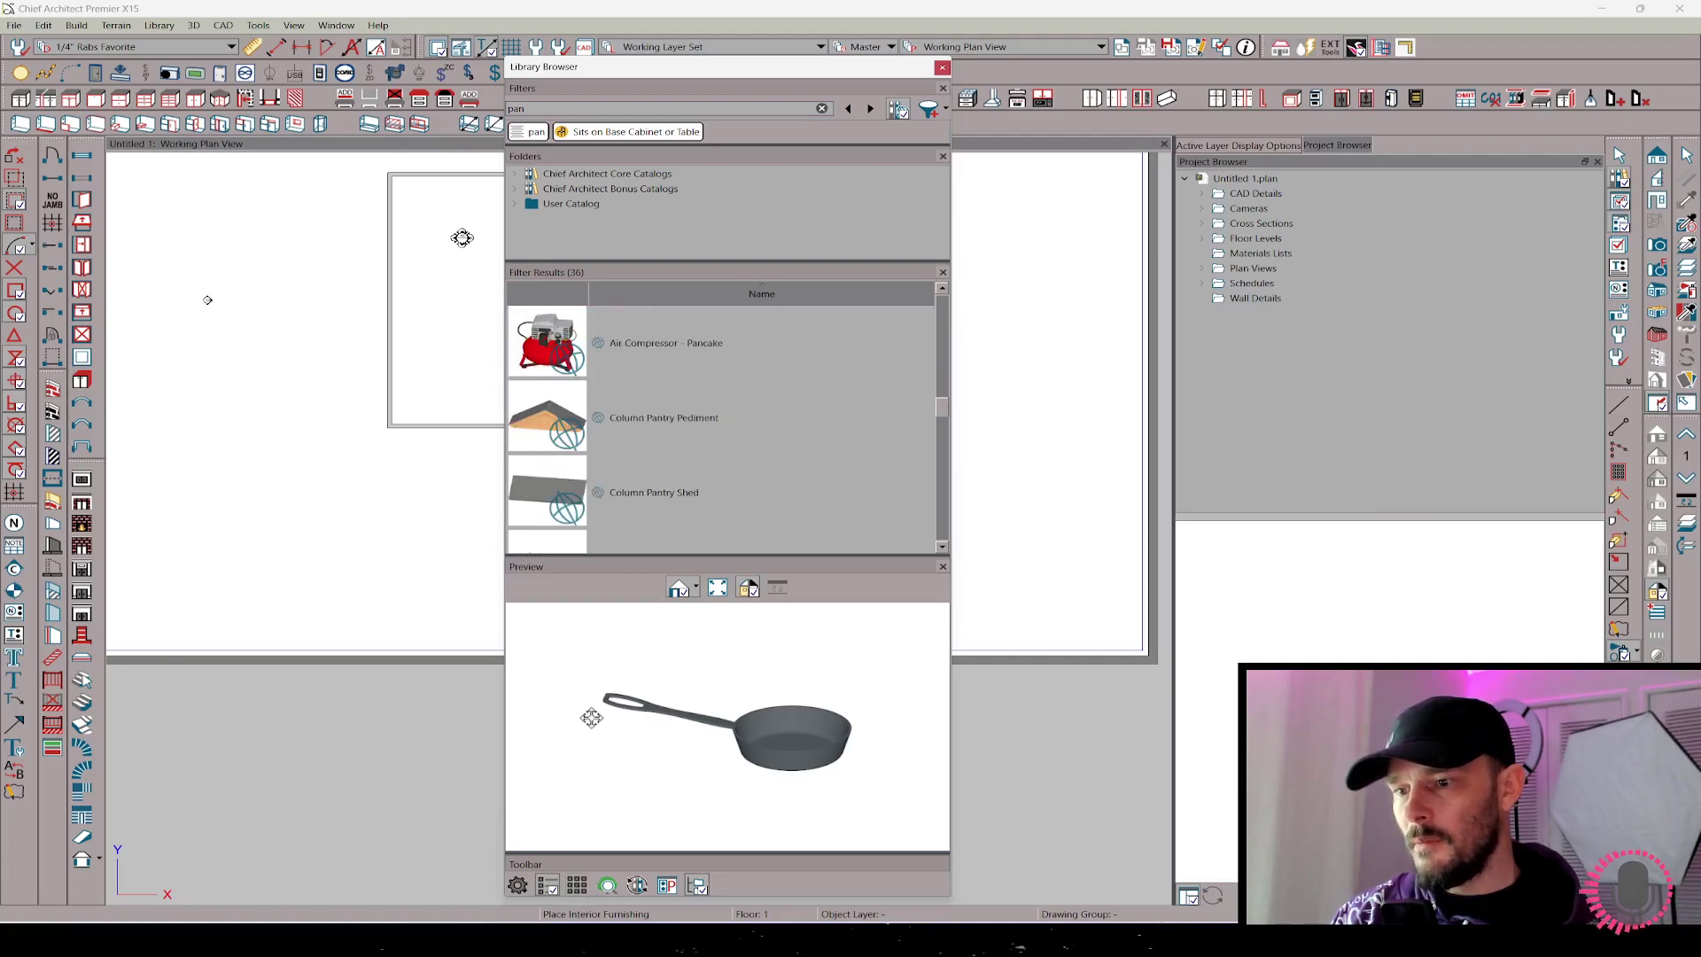
scroll(632, 465, "up", 10)
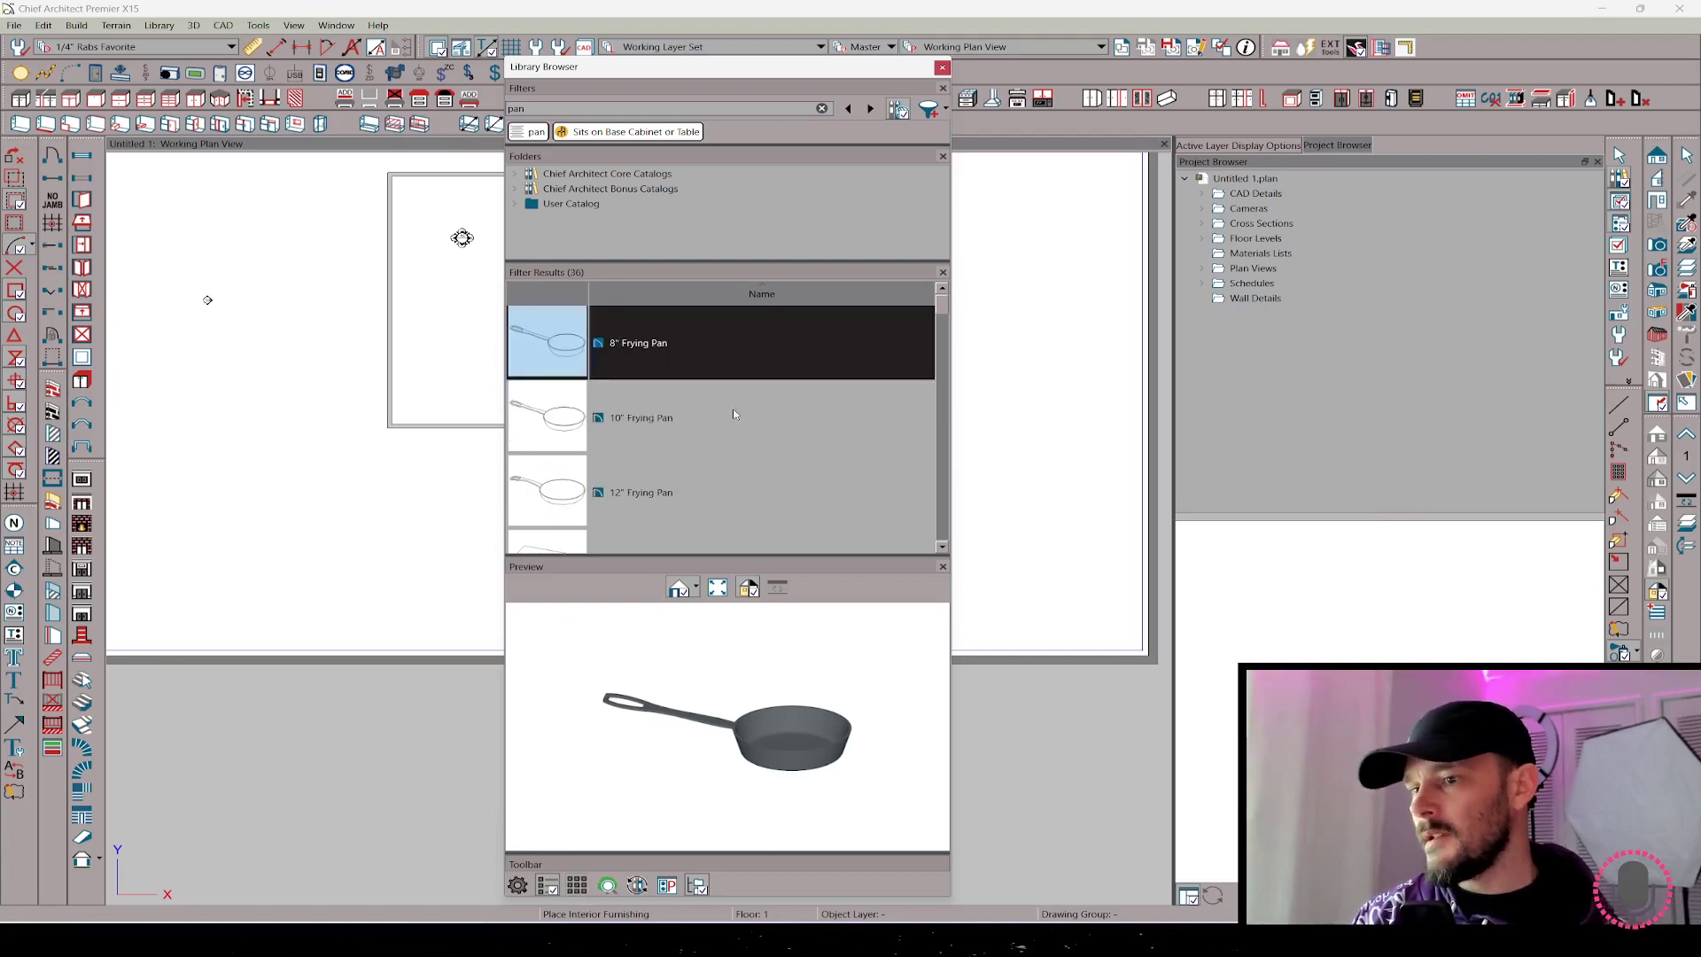
left_click(576, 885)
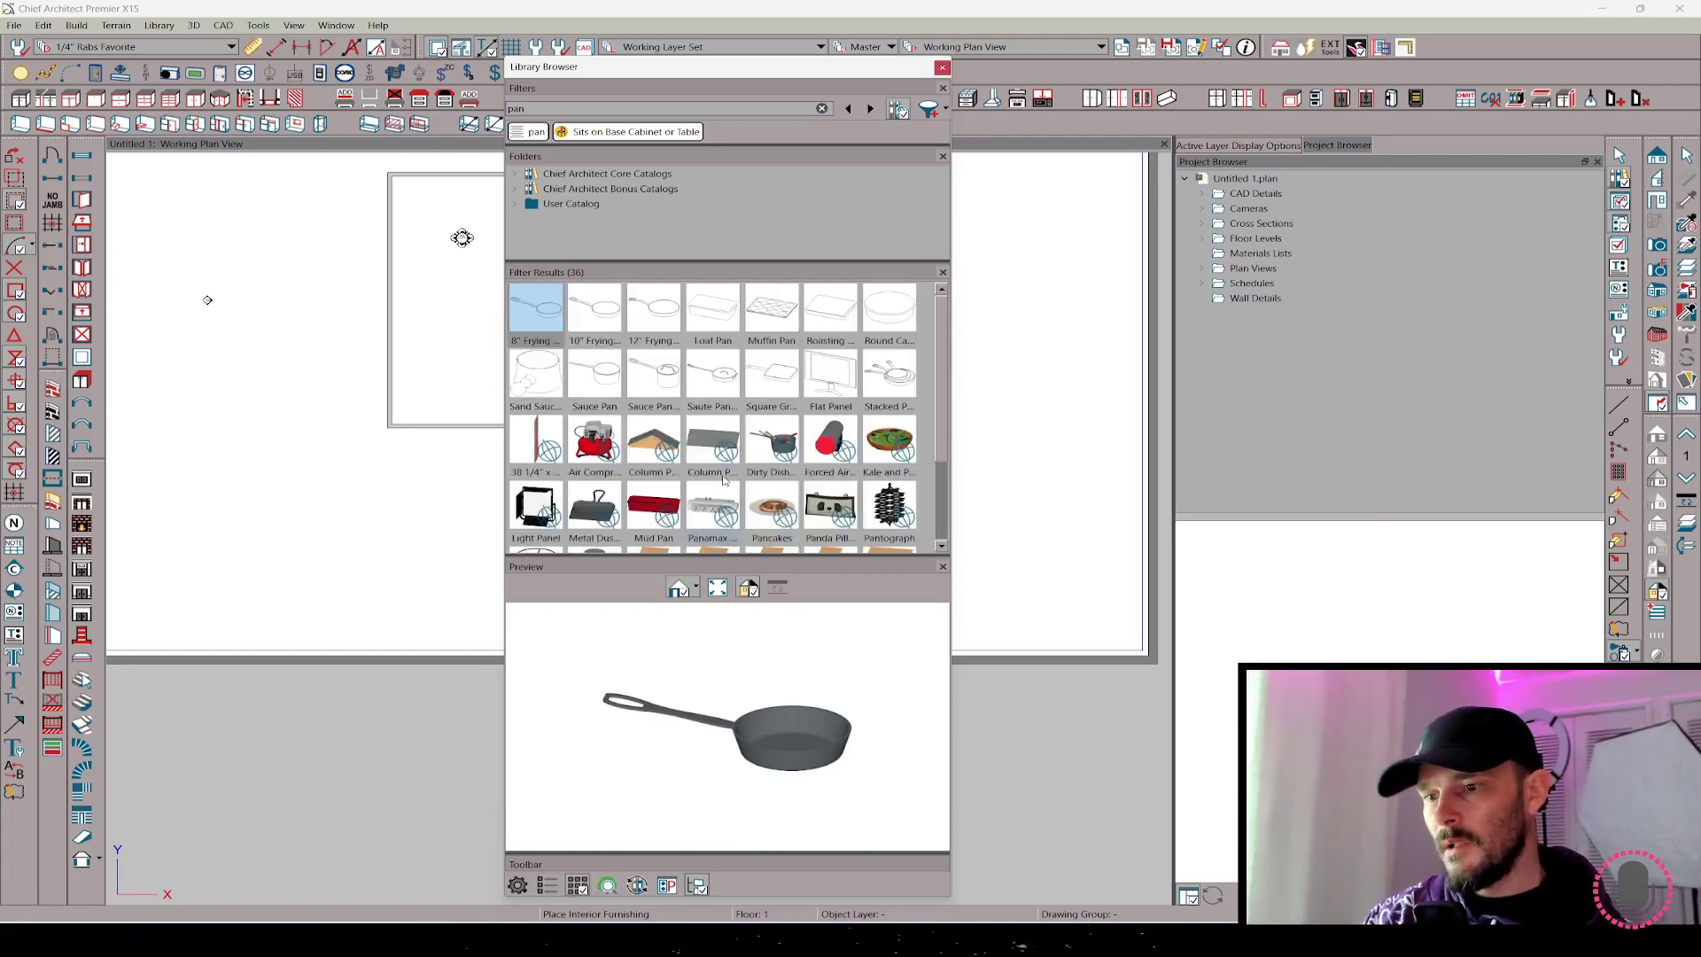
- Browse the result thumbnails and try smaller and larger sizes, leaving them enlarged
scroll(890, 427, "down", 3)
scroll(761, 426, "up", 3)
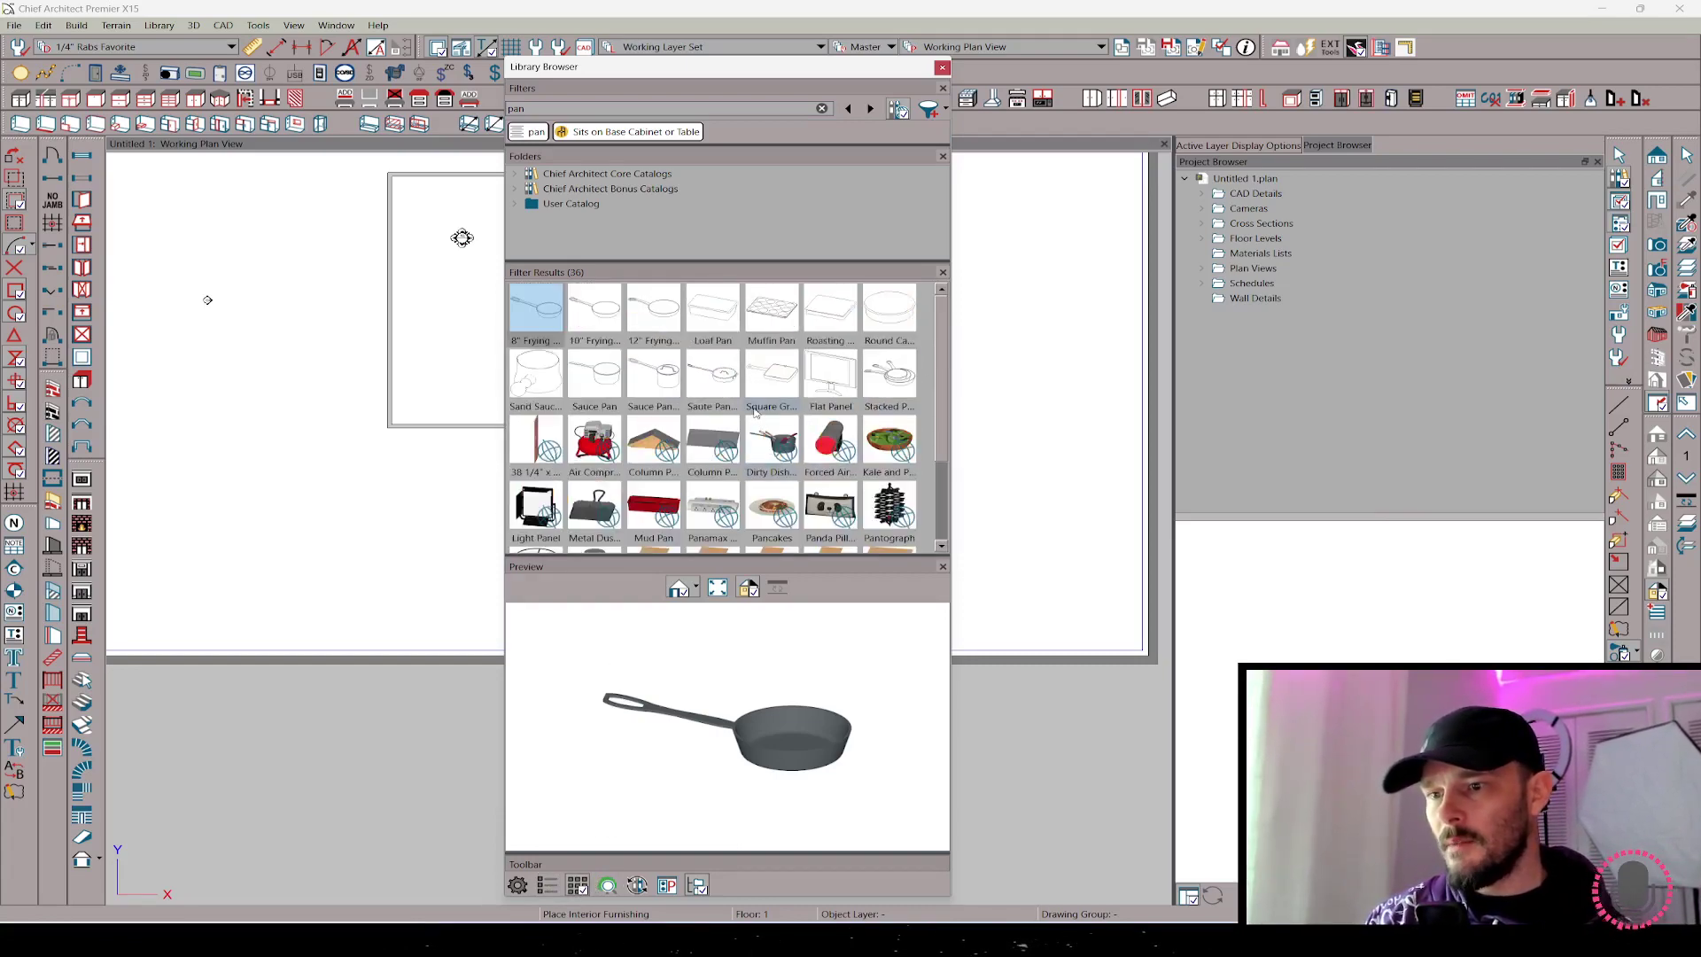
scroll(729, 387, "down", 2, "ctrl")
scroll(729, 387, "up", 4, "ctrl")
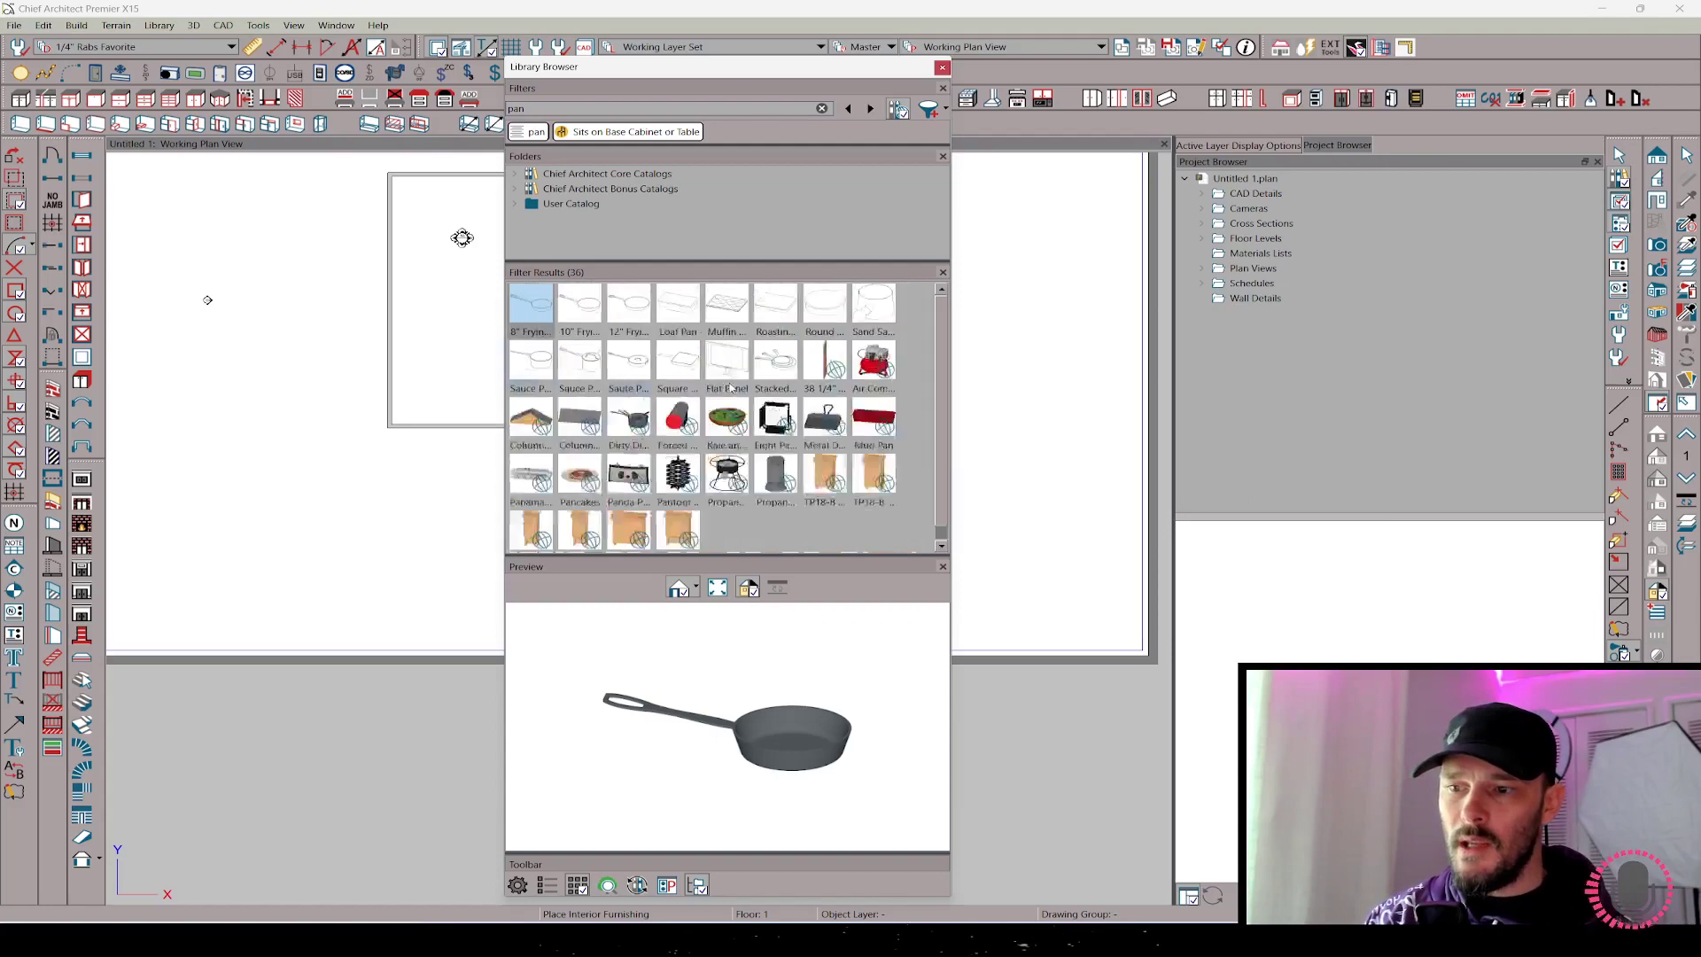
scroll(729, 387, "down", 4, "ctrl")
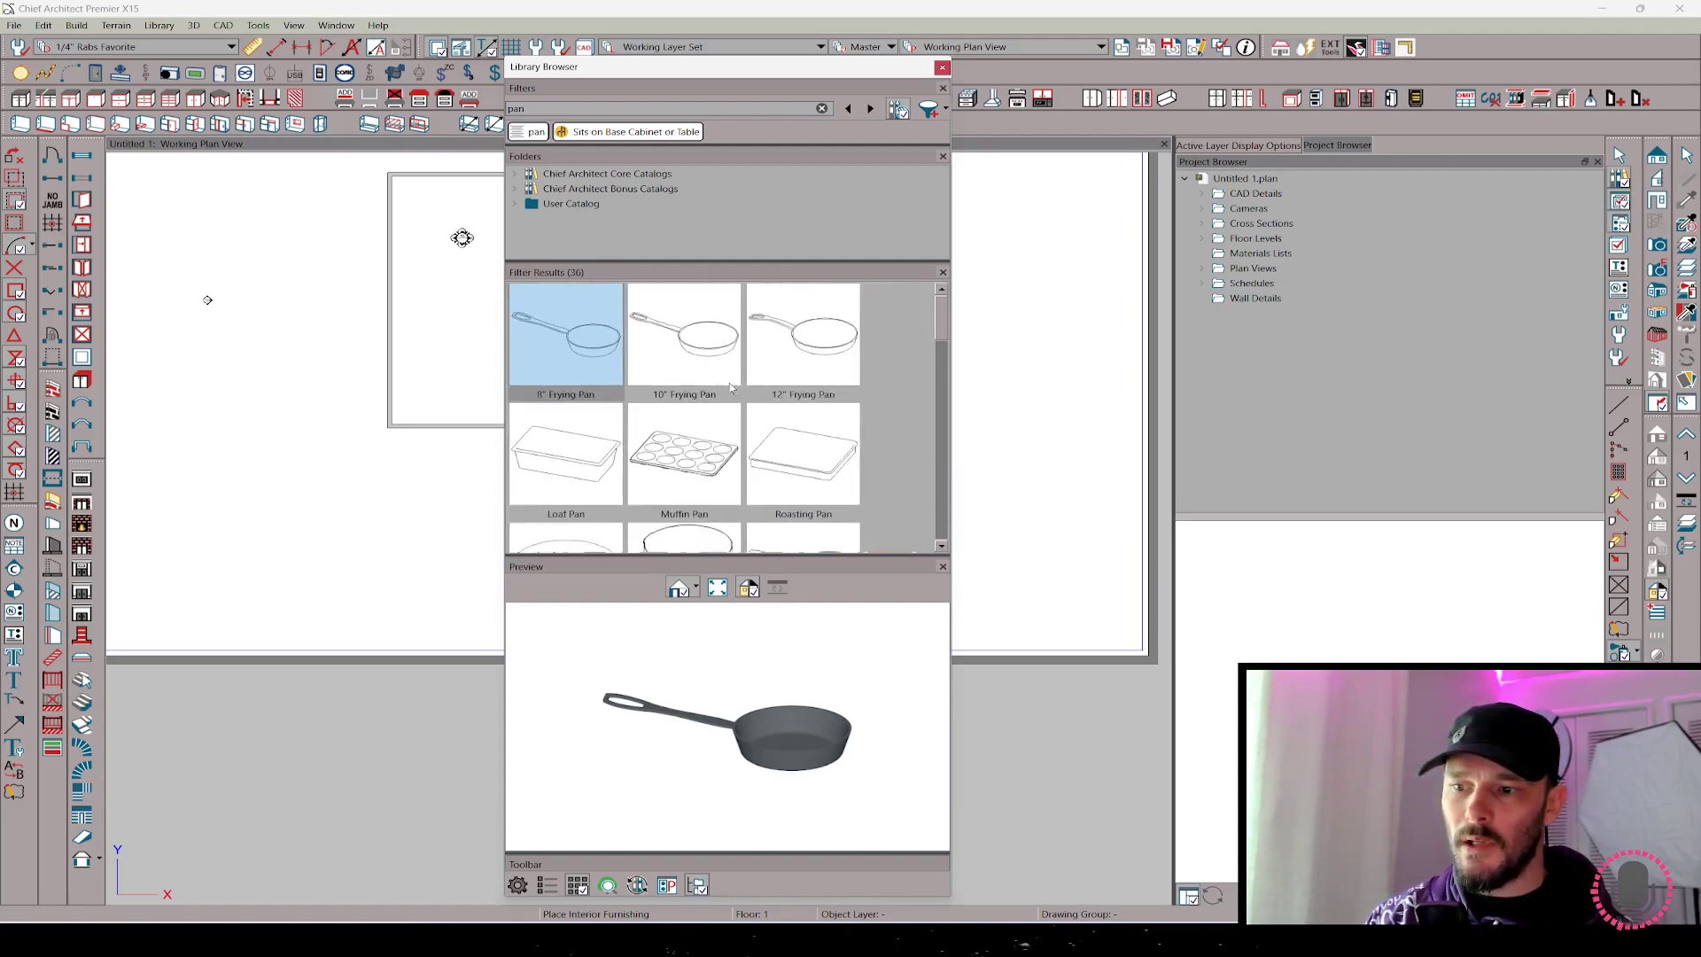
scroll(729, 387, "up", 4, "ctrl")
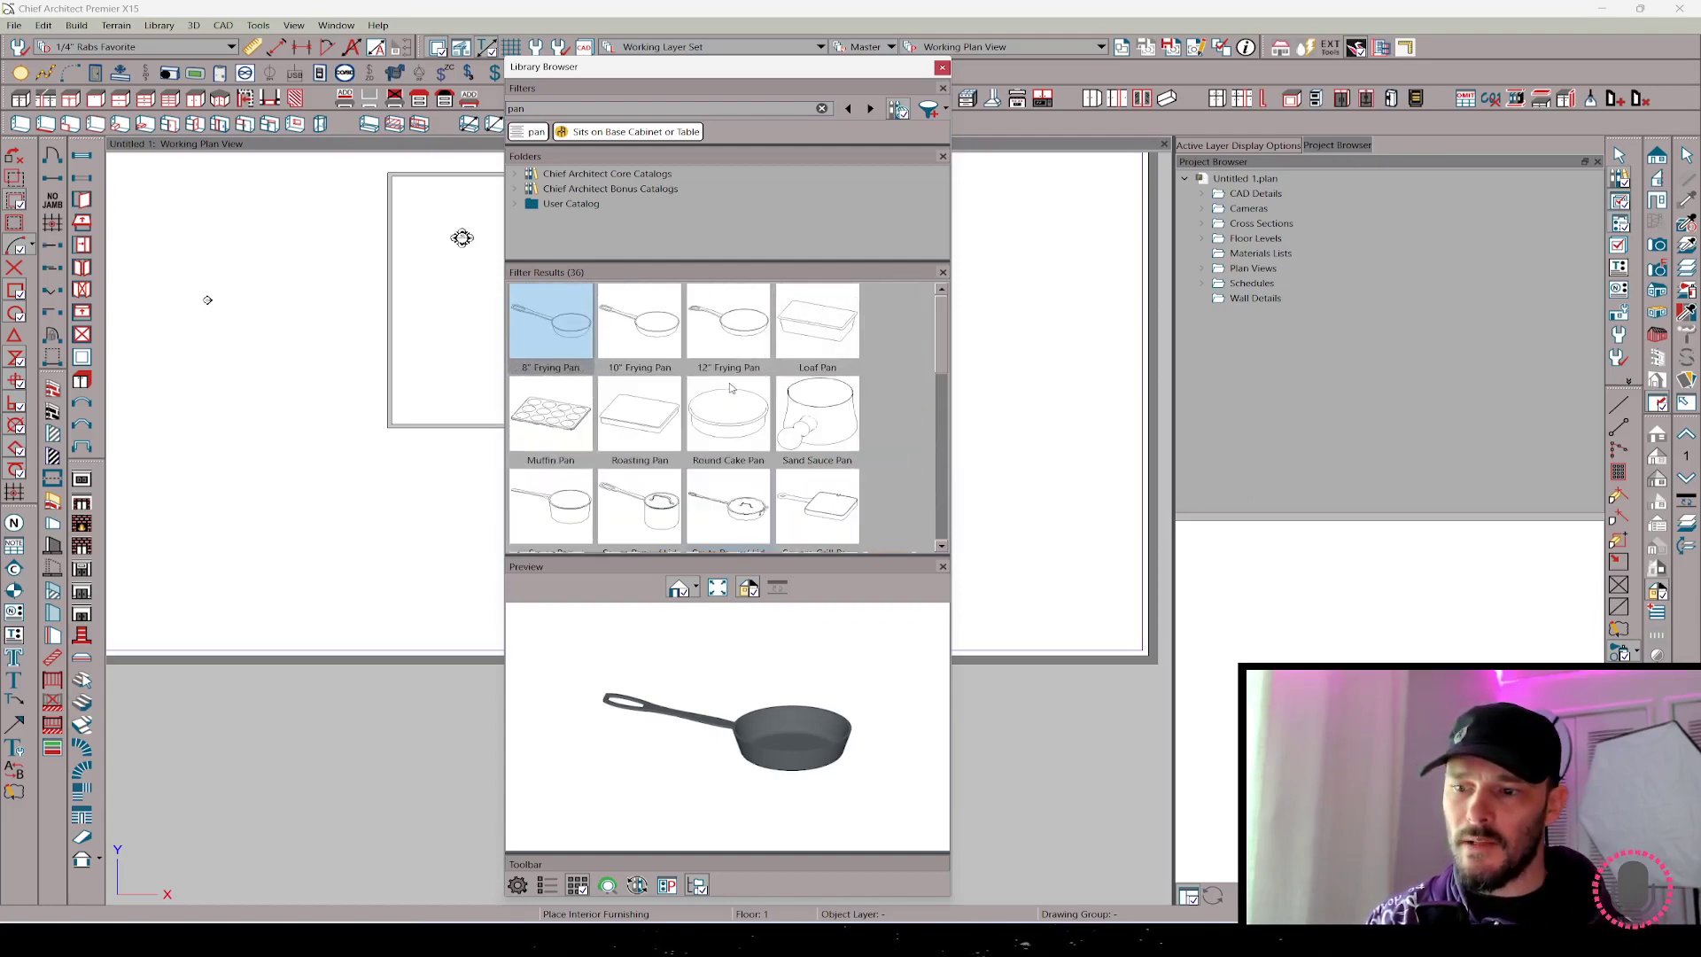
- Move the filter results below the preview and reduce the height of the folder tree
left_click_drag(694, 272, 698, 613)
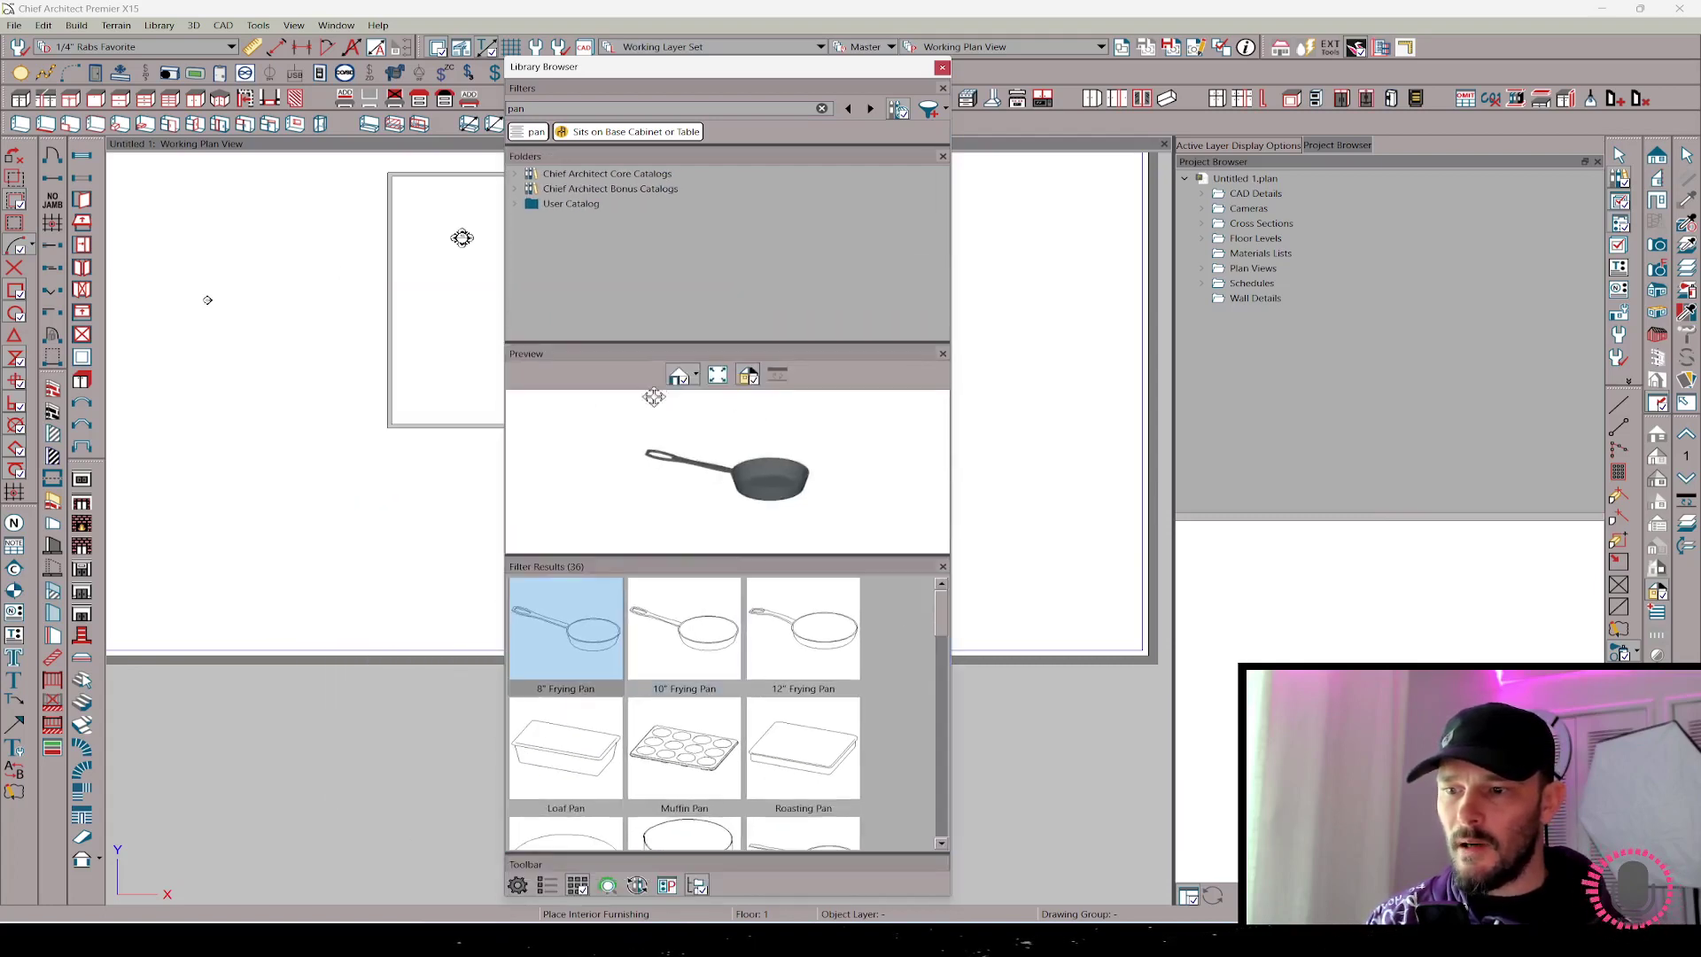
left_click_drag(718, 342, 721, 314)
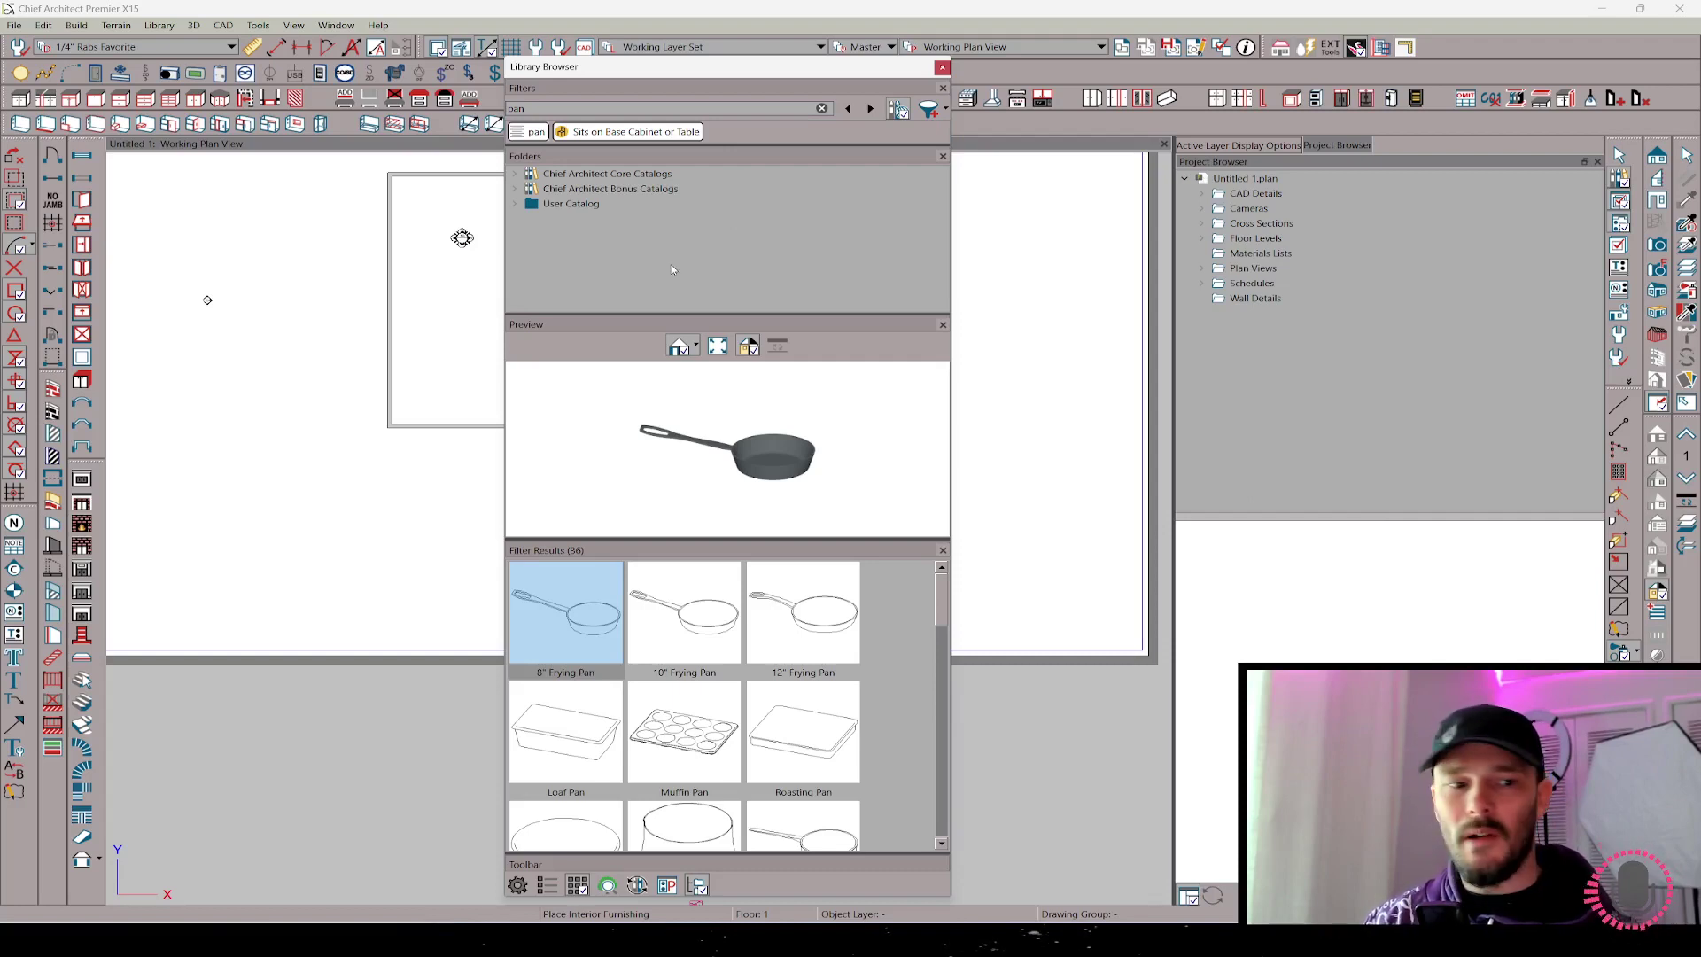
- Narrow the "pan" results to the Countertop Items-Kitchen folder of Rabs Full Kitchen Suite-230310 in the User Catalog
left_click(517, 205)
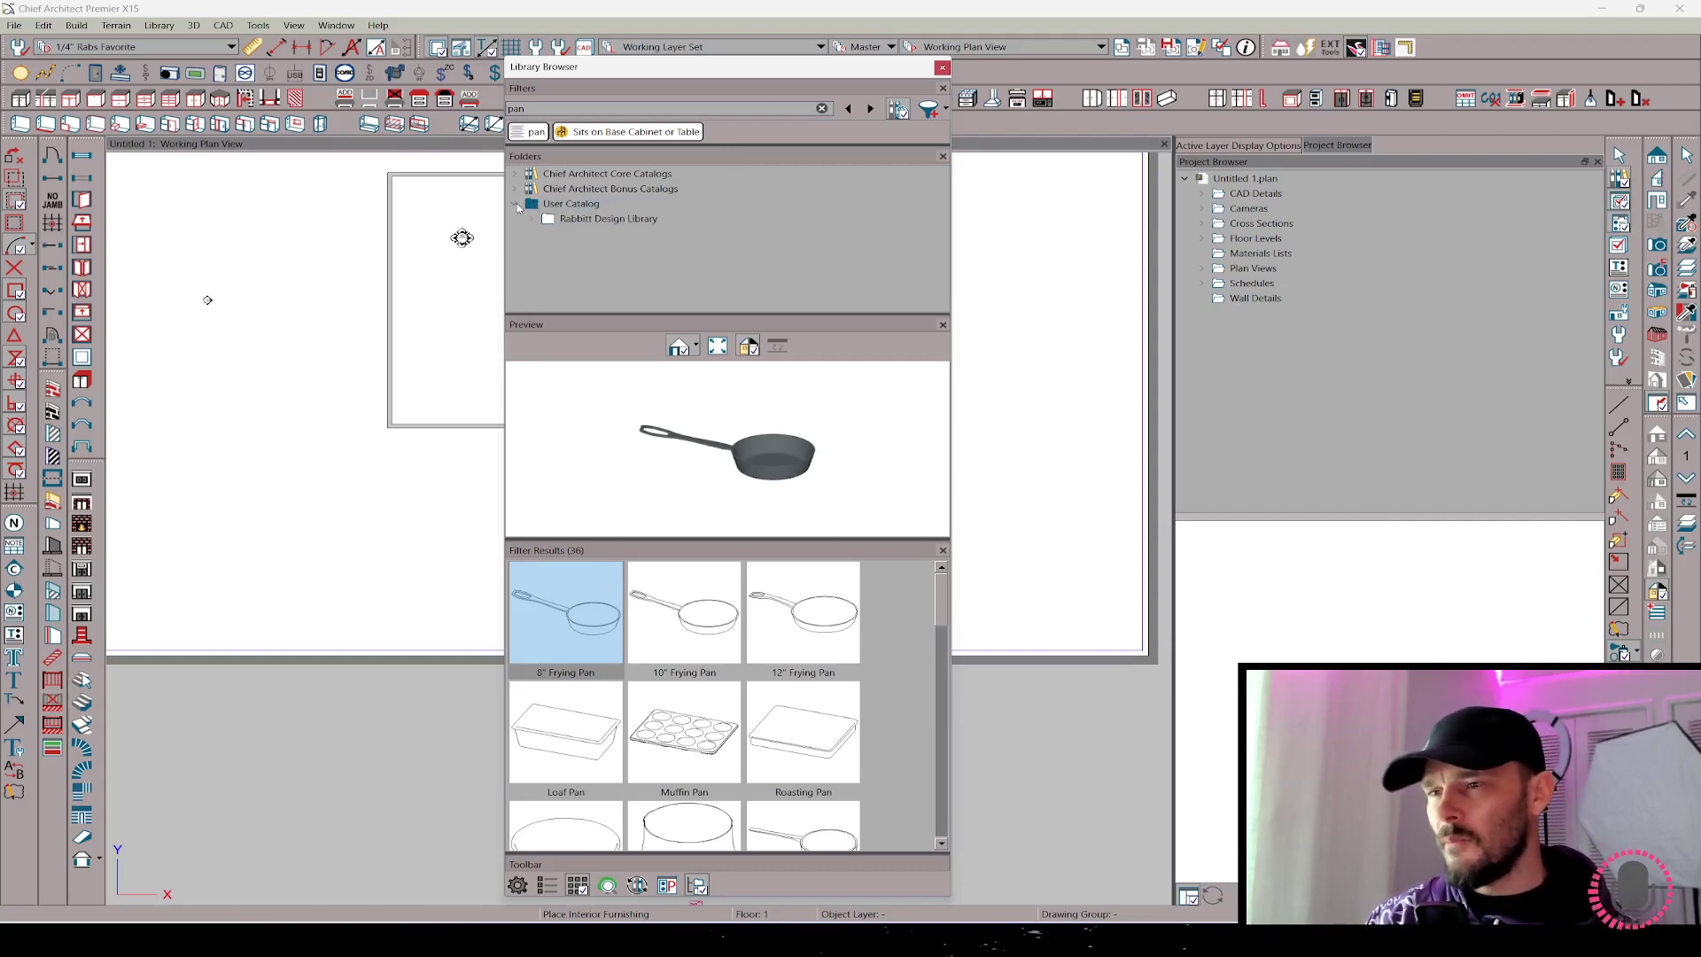
double_click(581, 222)
left_click(550, 233)
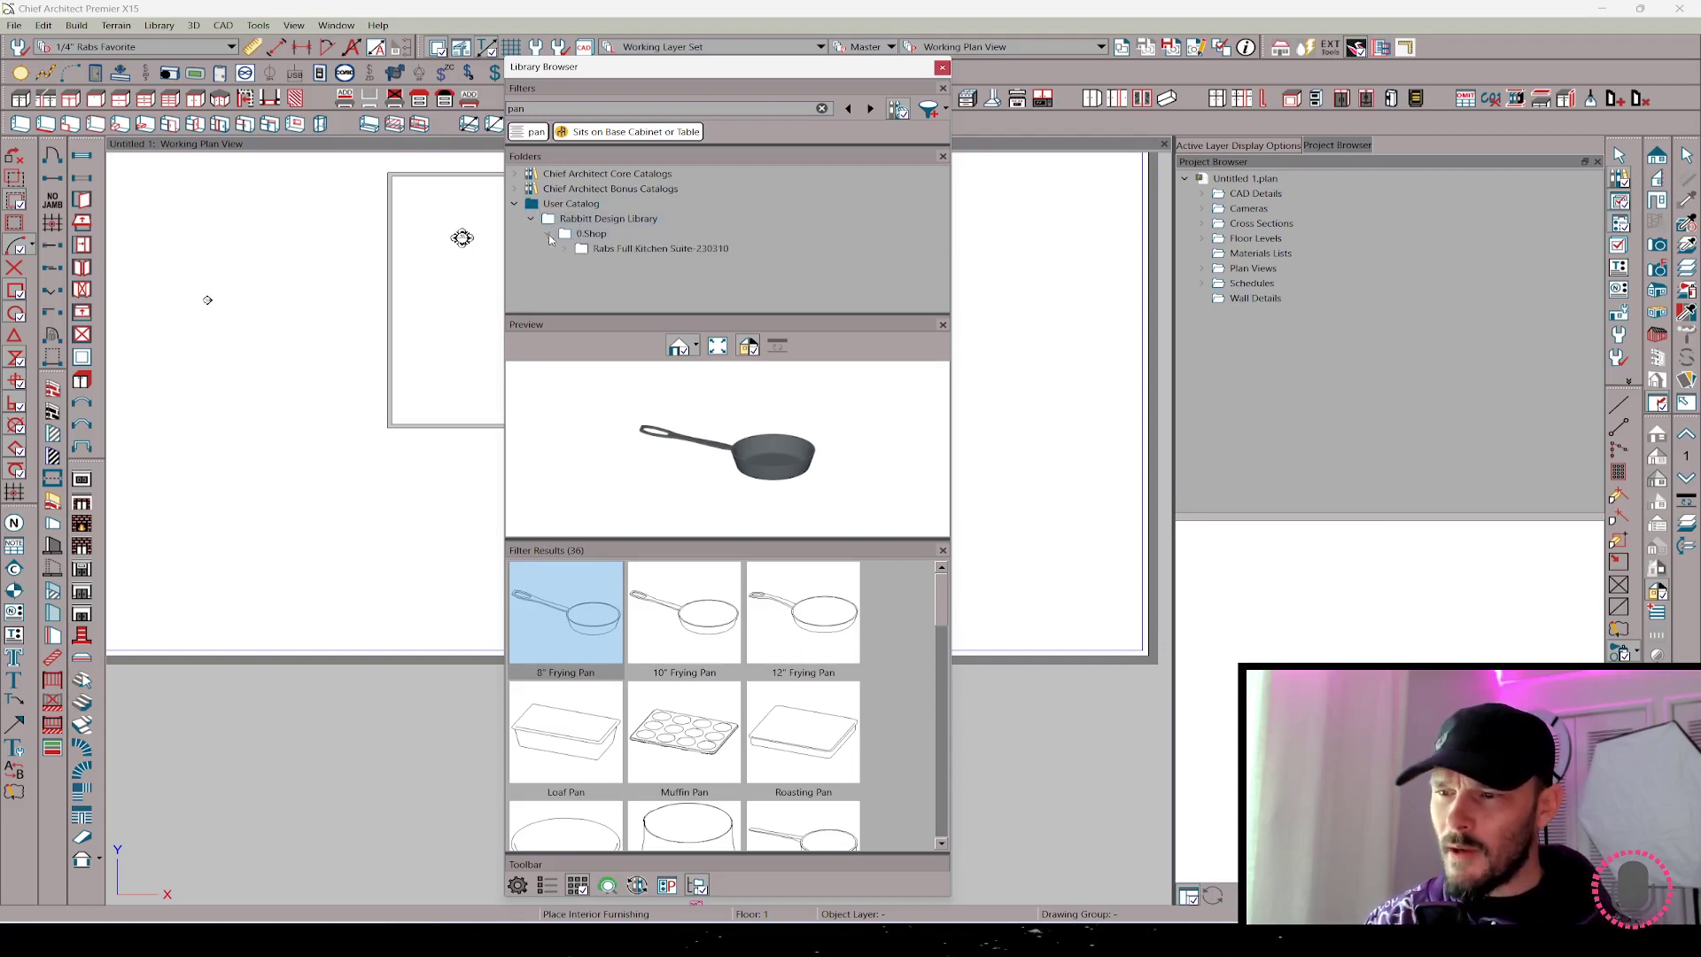
double_click(610, 249)
left_click(644, 265)
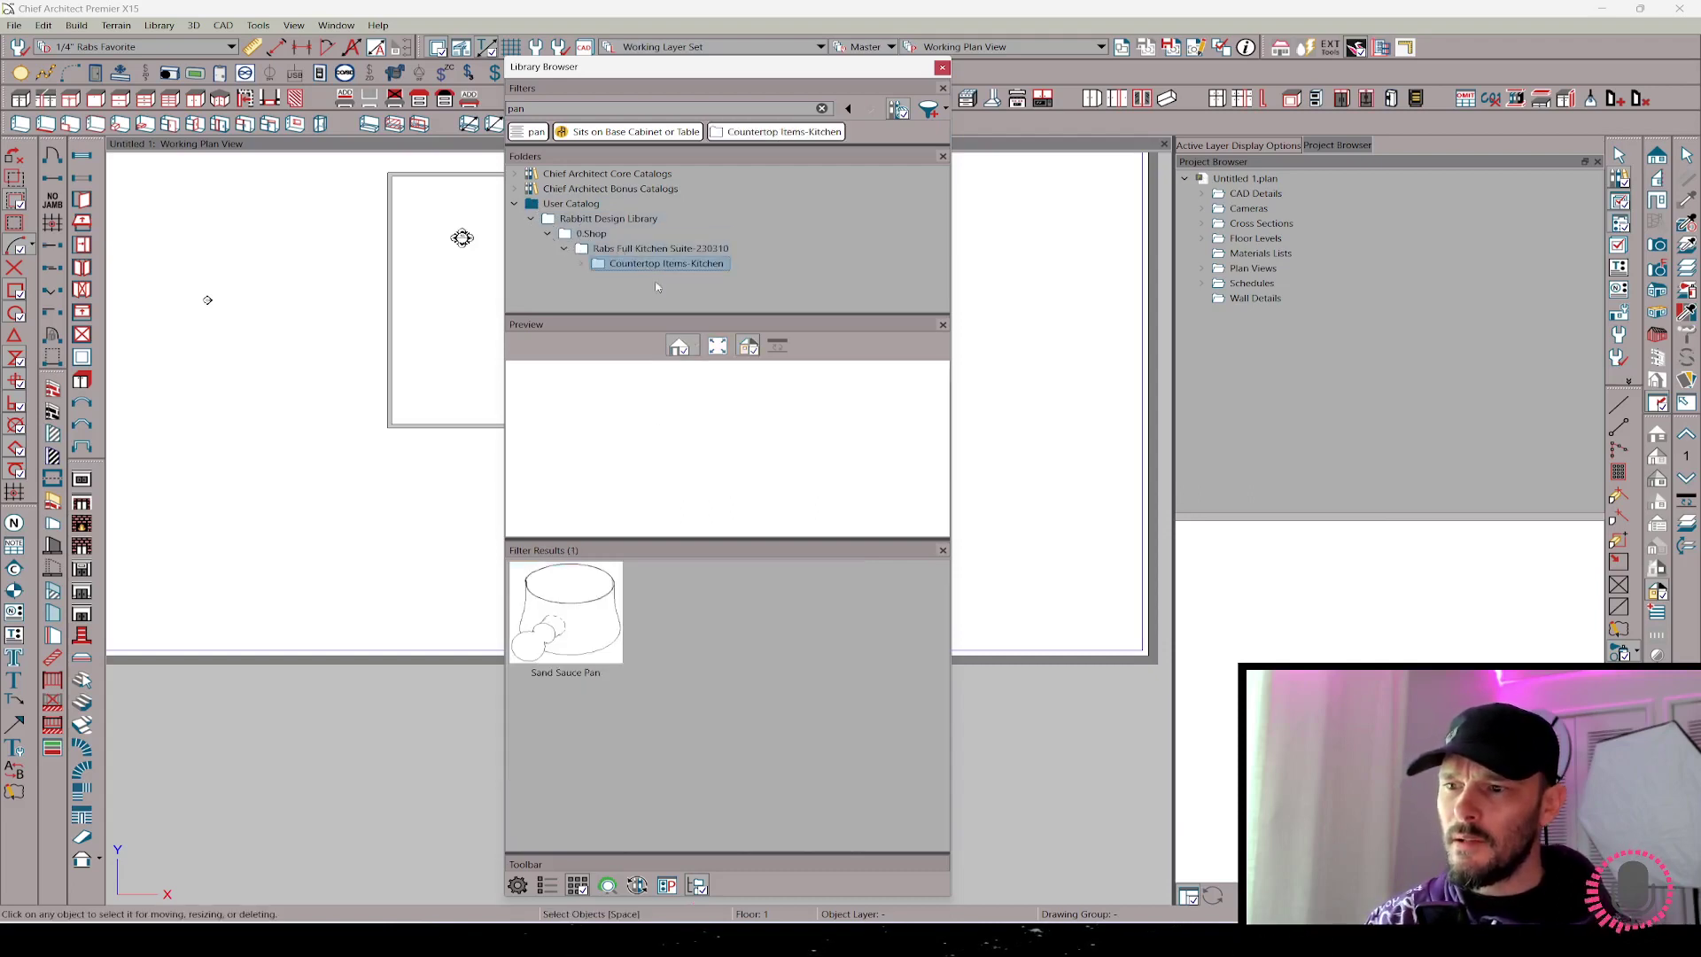
- Review the tag options and Manage Library Tags settings for the Sand Sauce Pan without changing anything
right_click(598, 604)
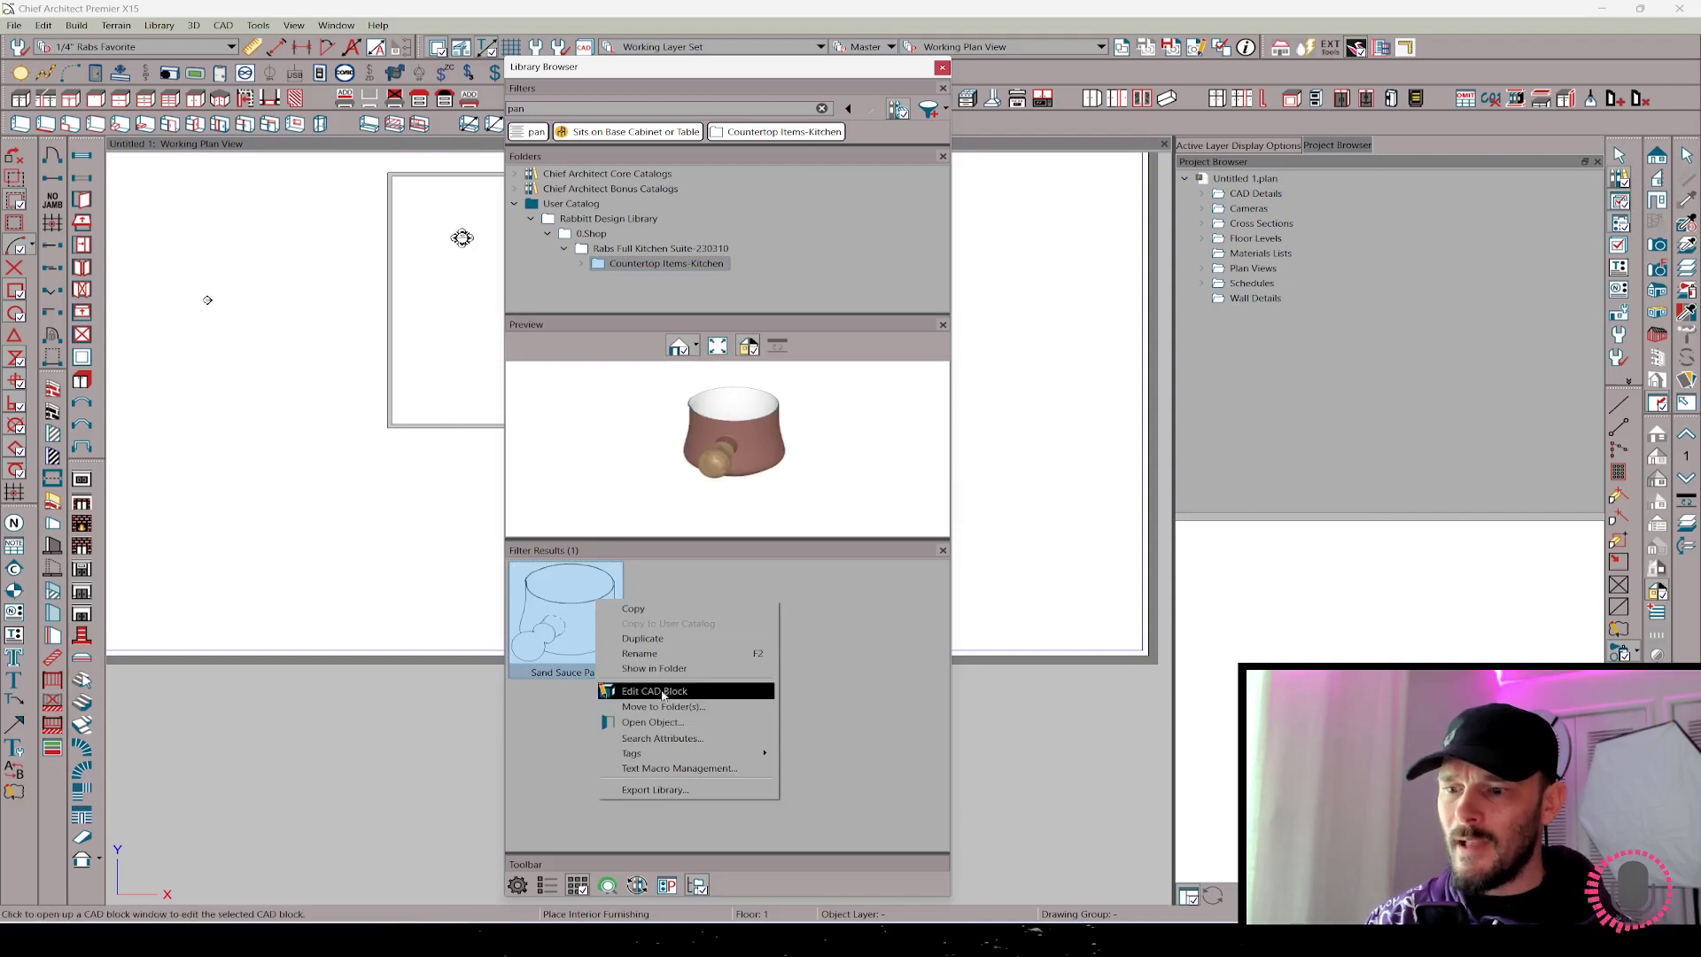
mouse_move(657, 756)
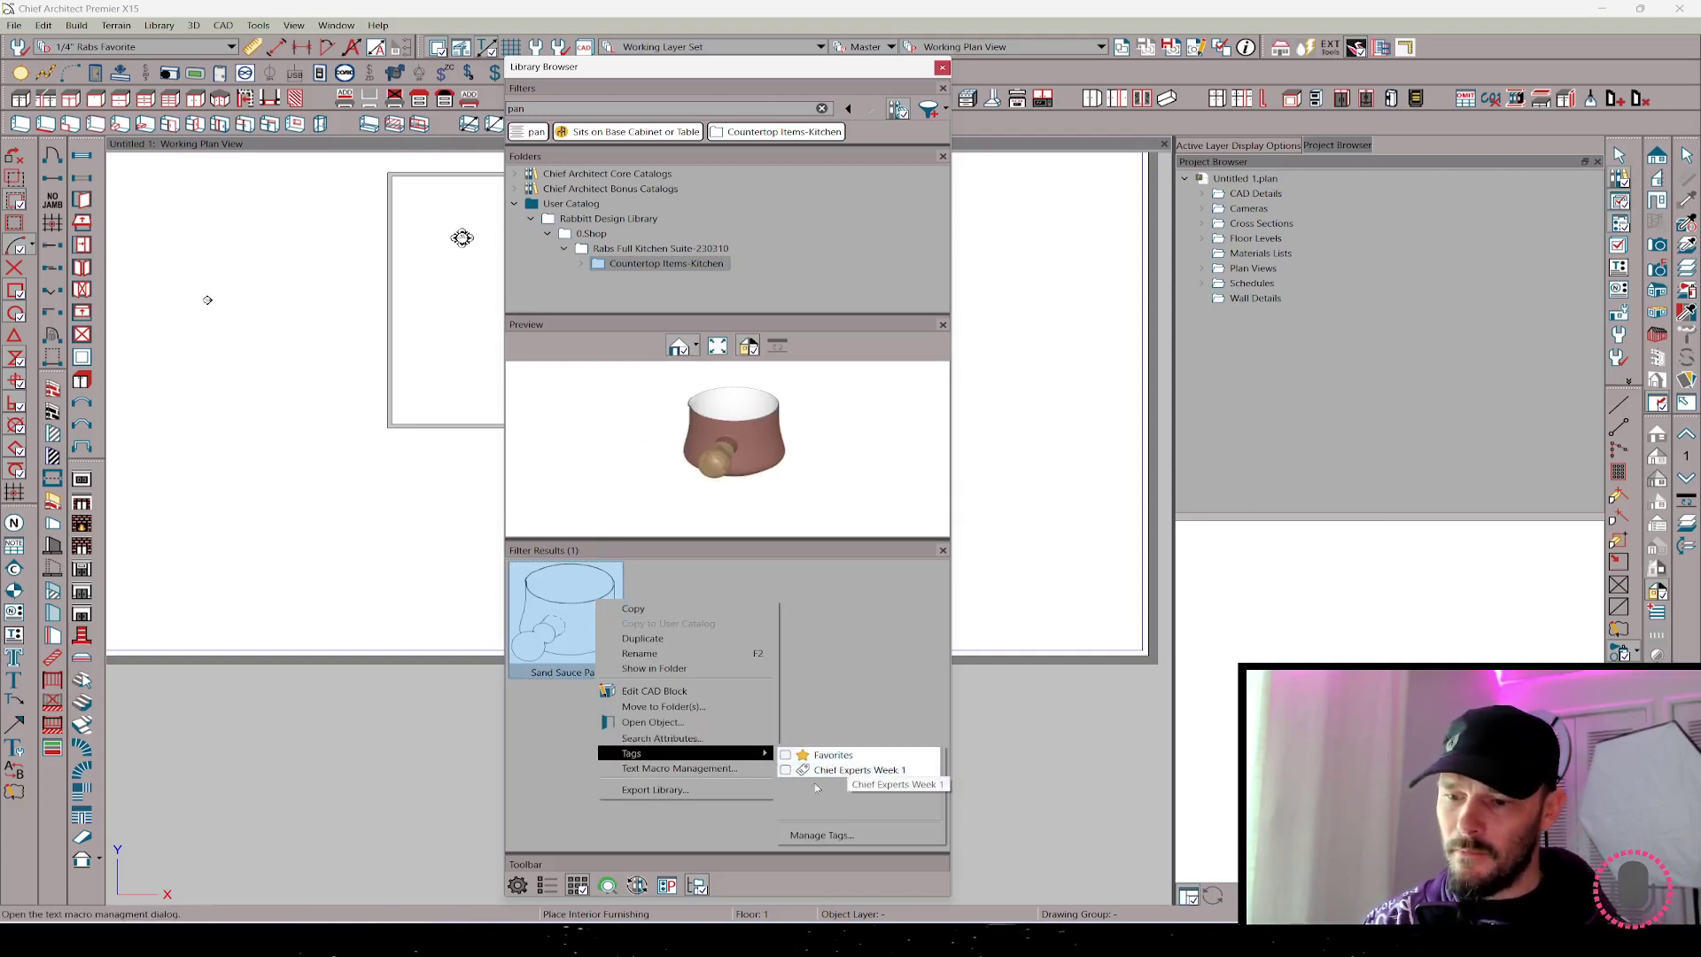
left_click(844, 836)
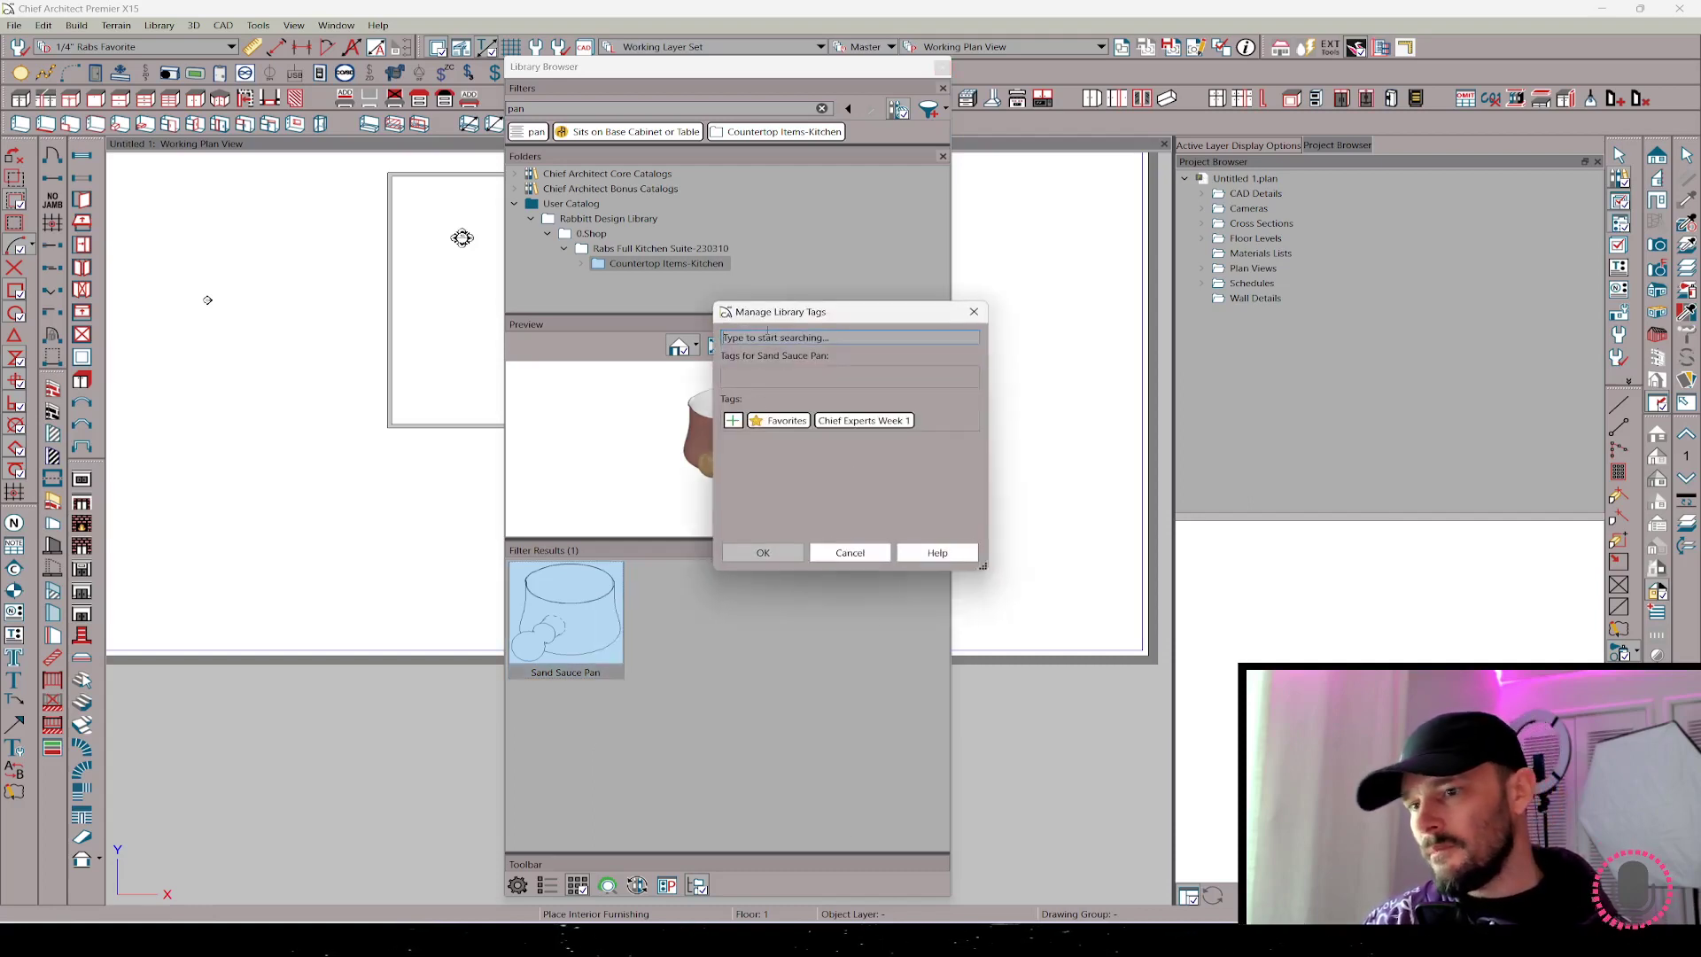
left_click(848, 552)
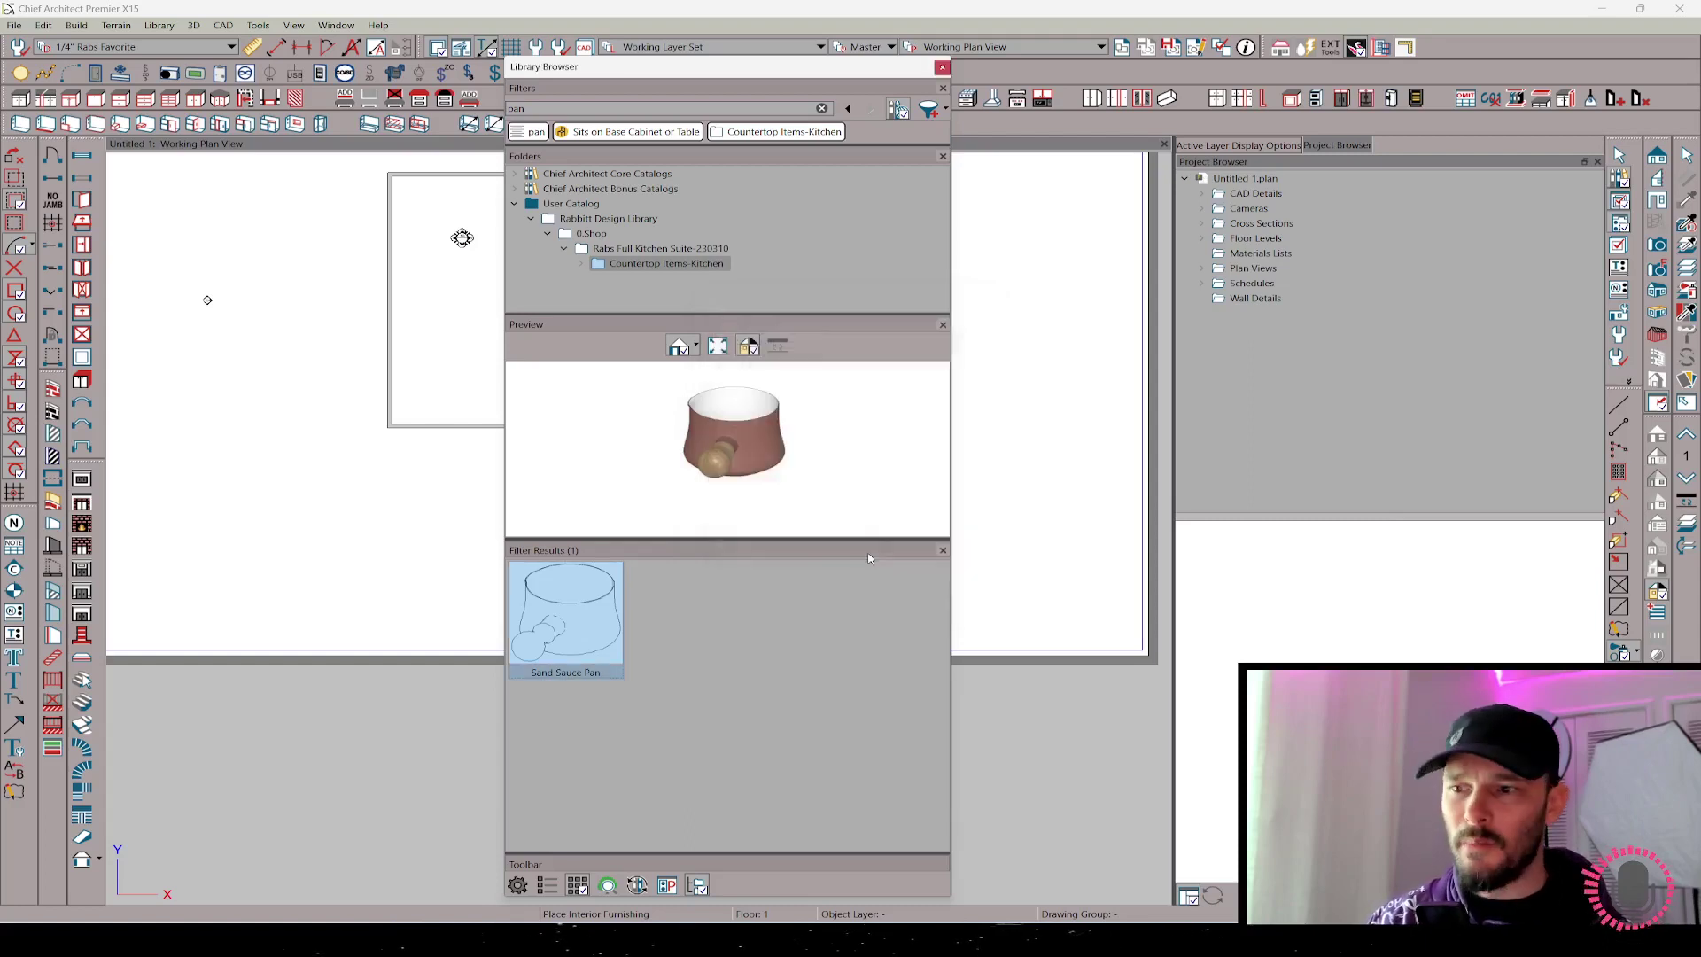
- Expand the Countertop Items-Kitchen folder in the tree and clear the placement, folder and "pan" filters
left_click(582, 264)
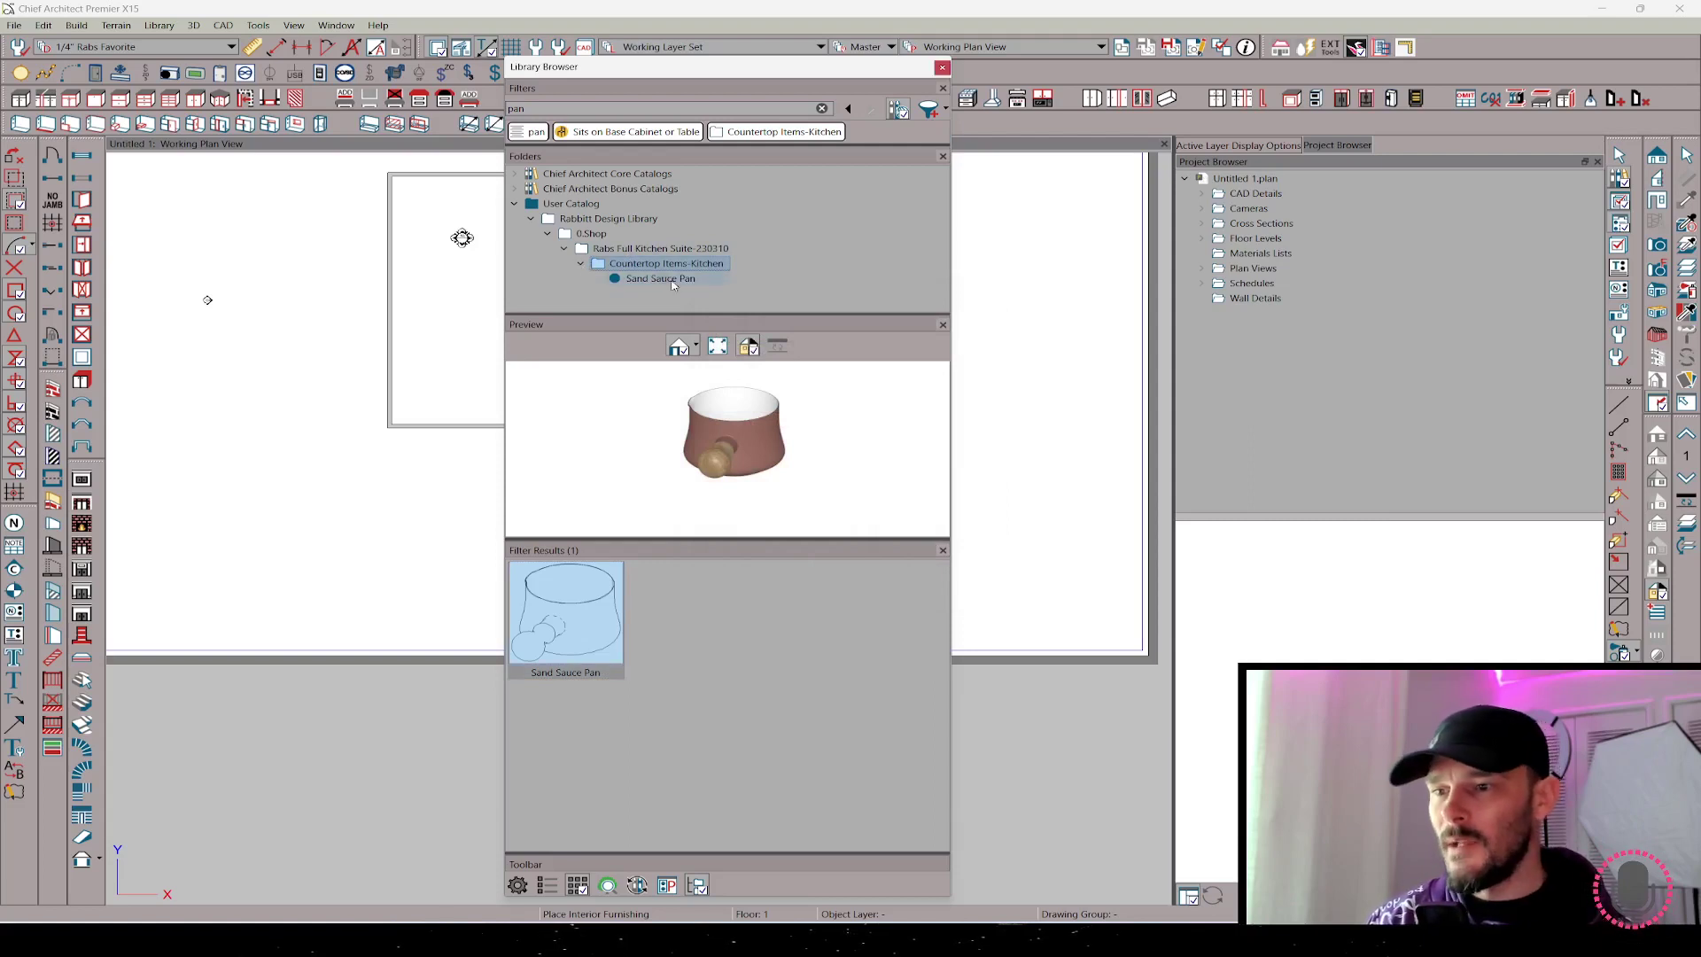
left_click(561, 131)
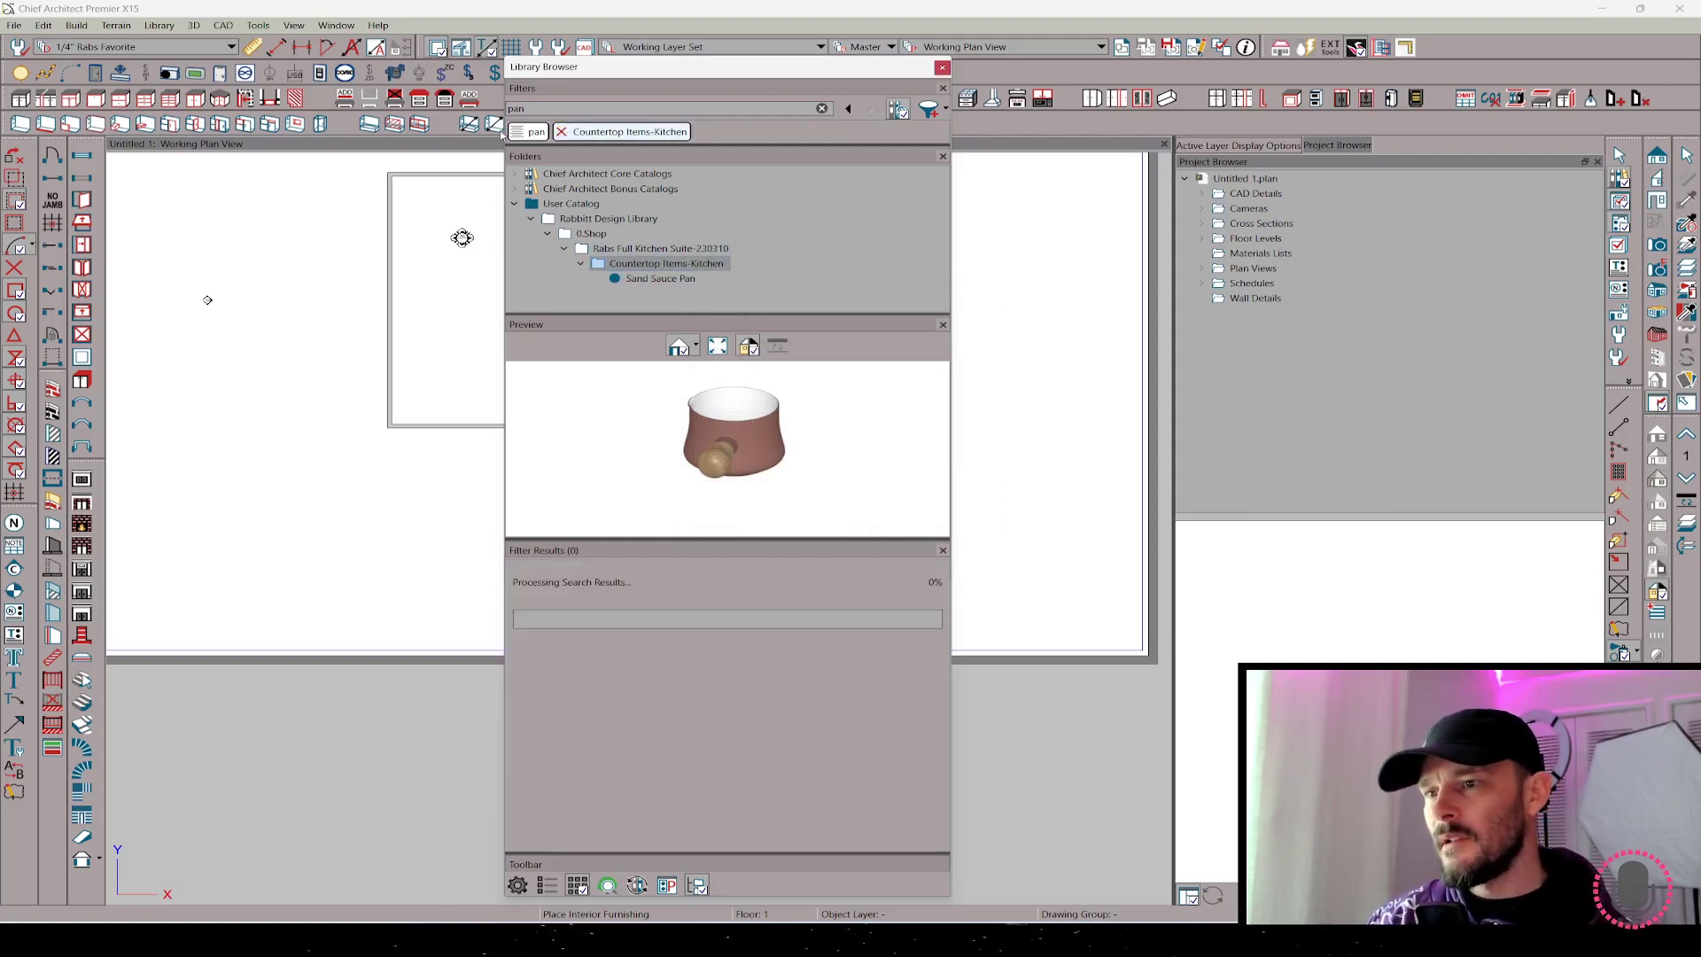
left_click(560, 131)
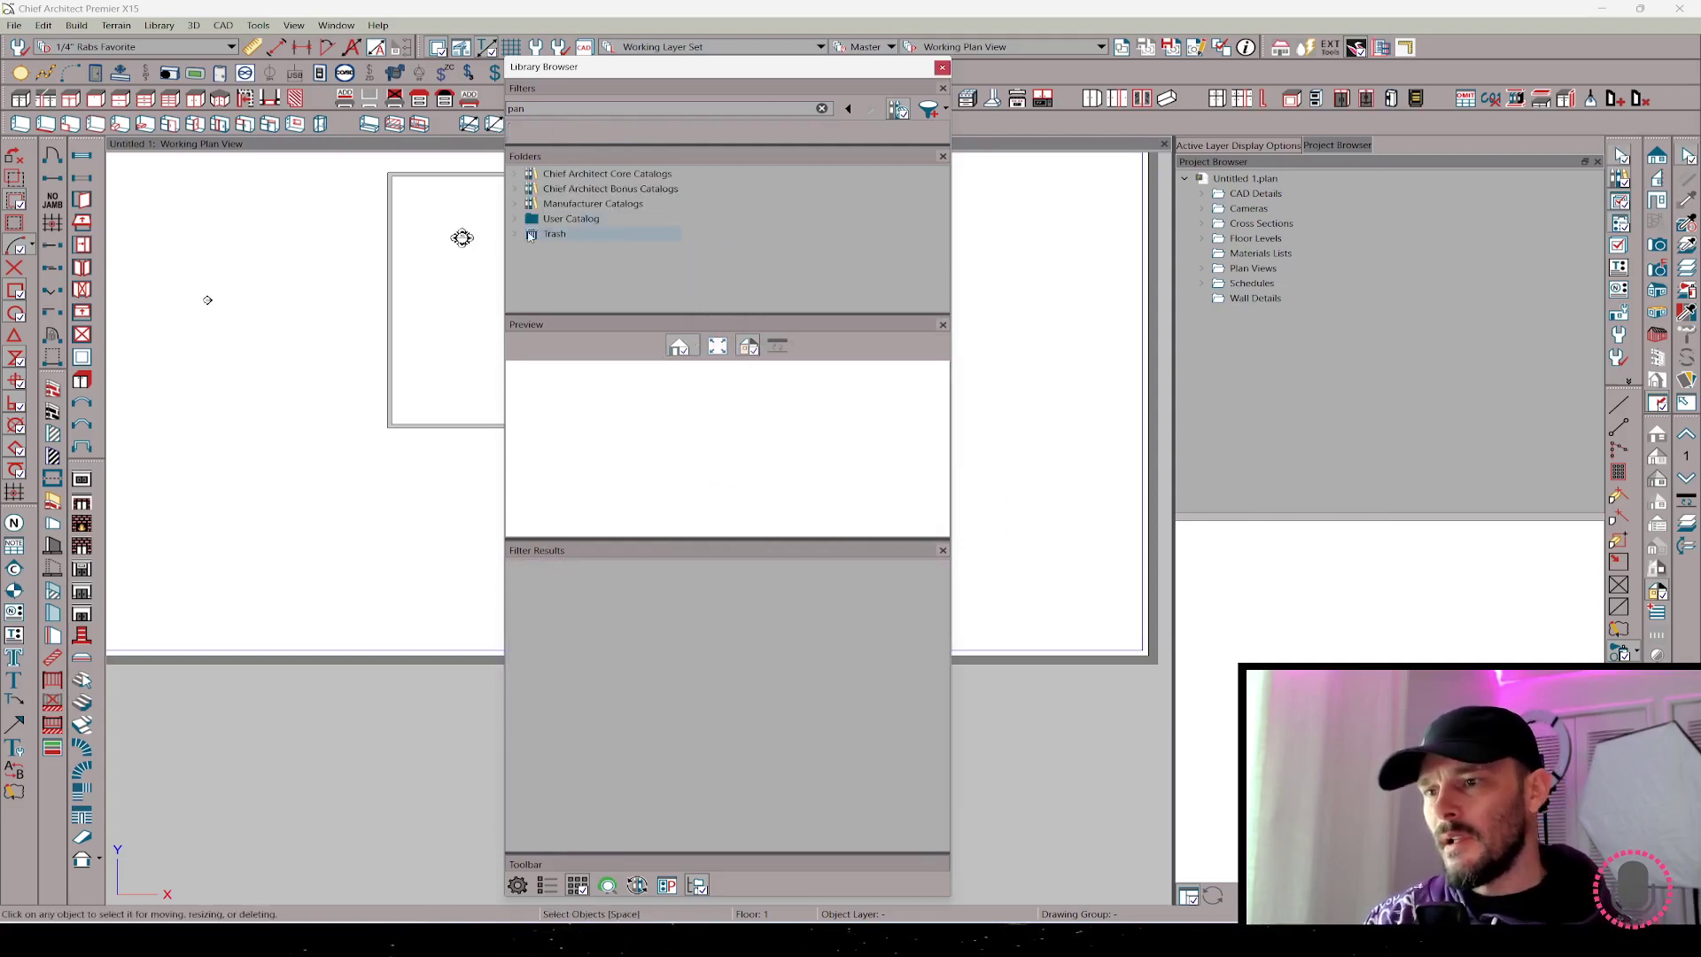
- Locate Rabs Custom Wood Baluster in the User Catalog and review its Move to Folder(s) options without moving it
left_click(515, 219)
scroll(611, 266, "down", 3)
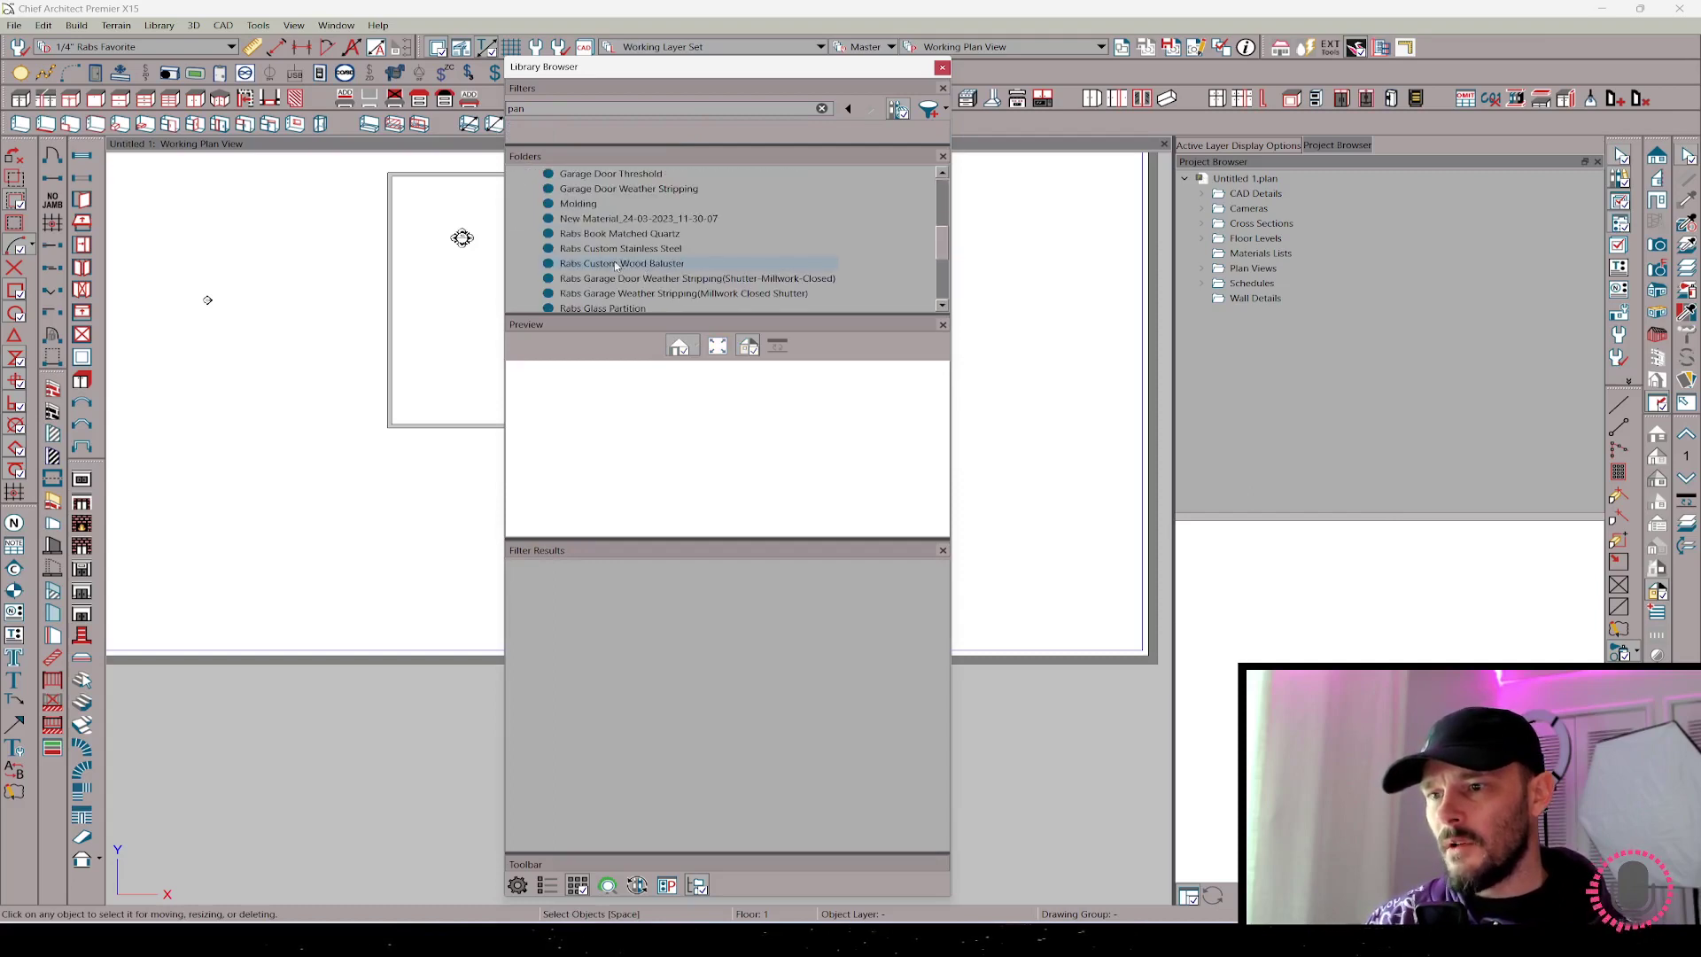
left_click(618, 265)
right_click(616, 265)
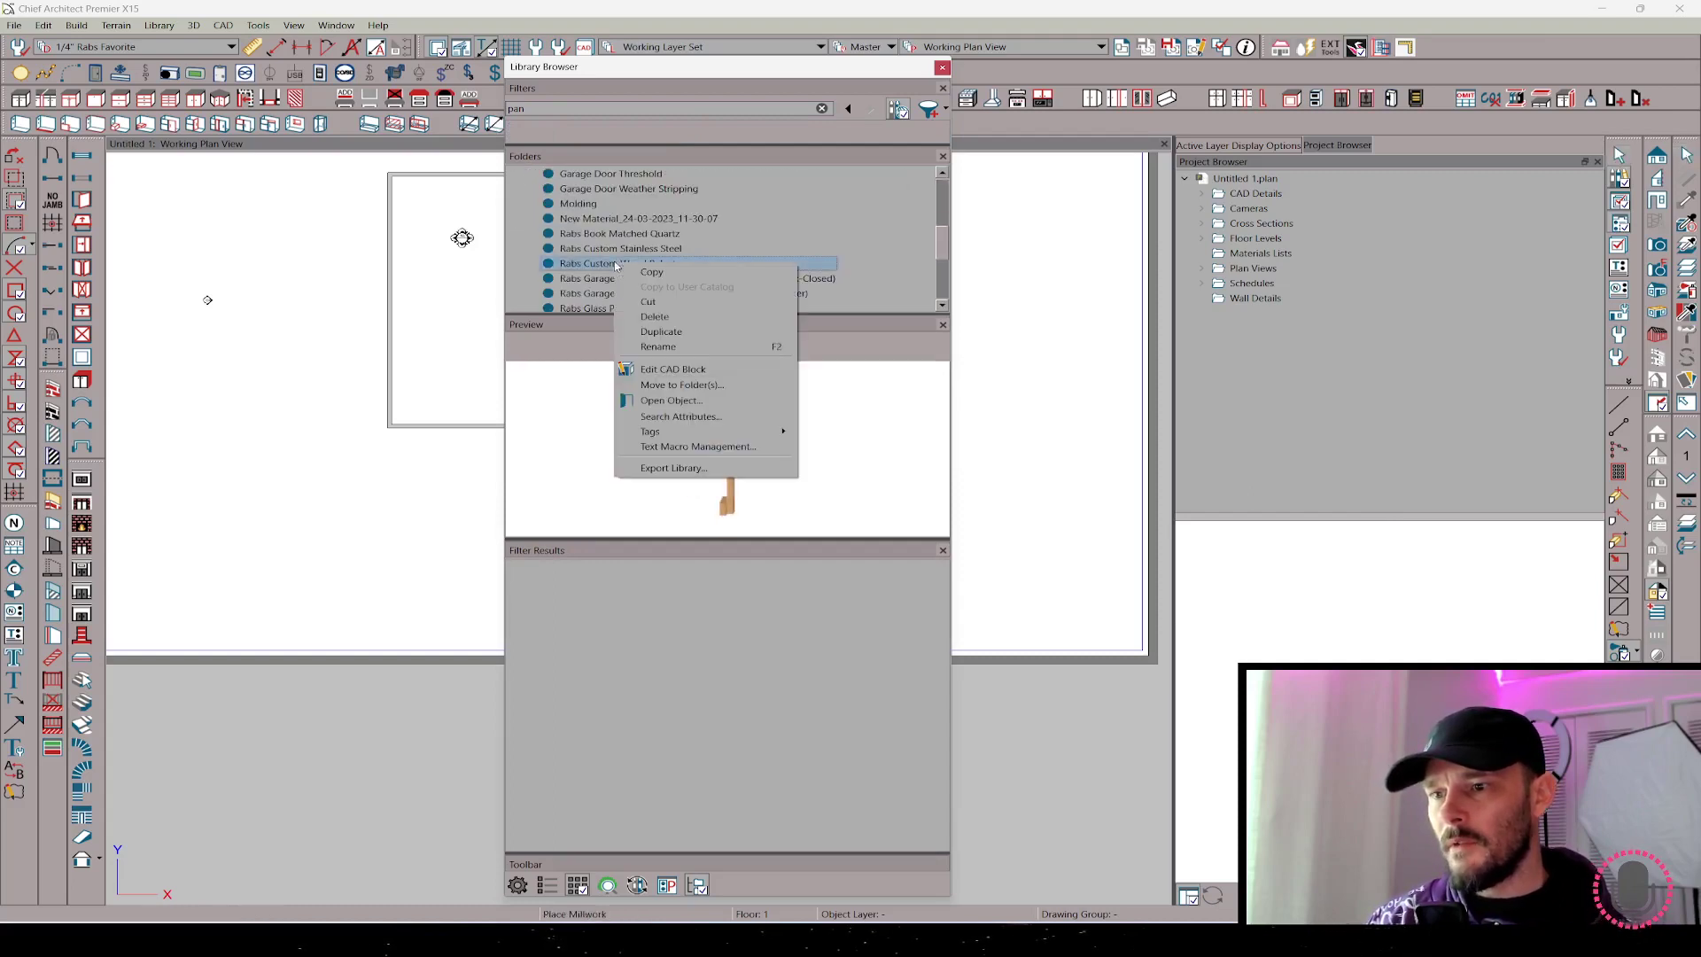
left_click(707, 387)
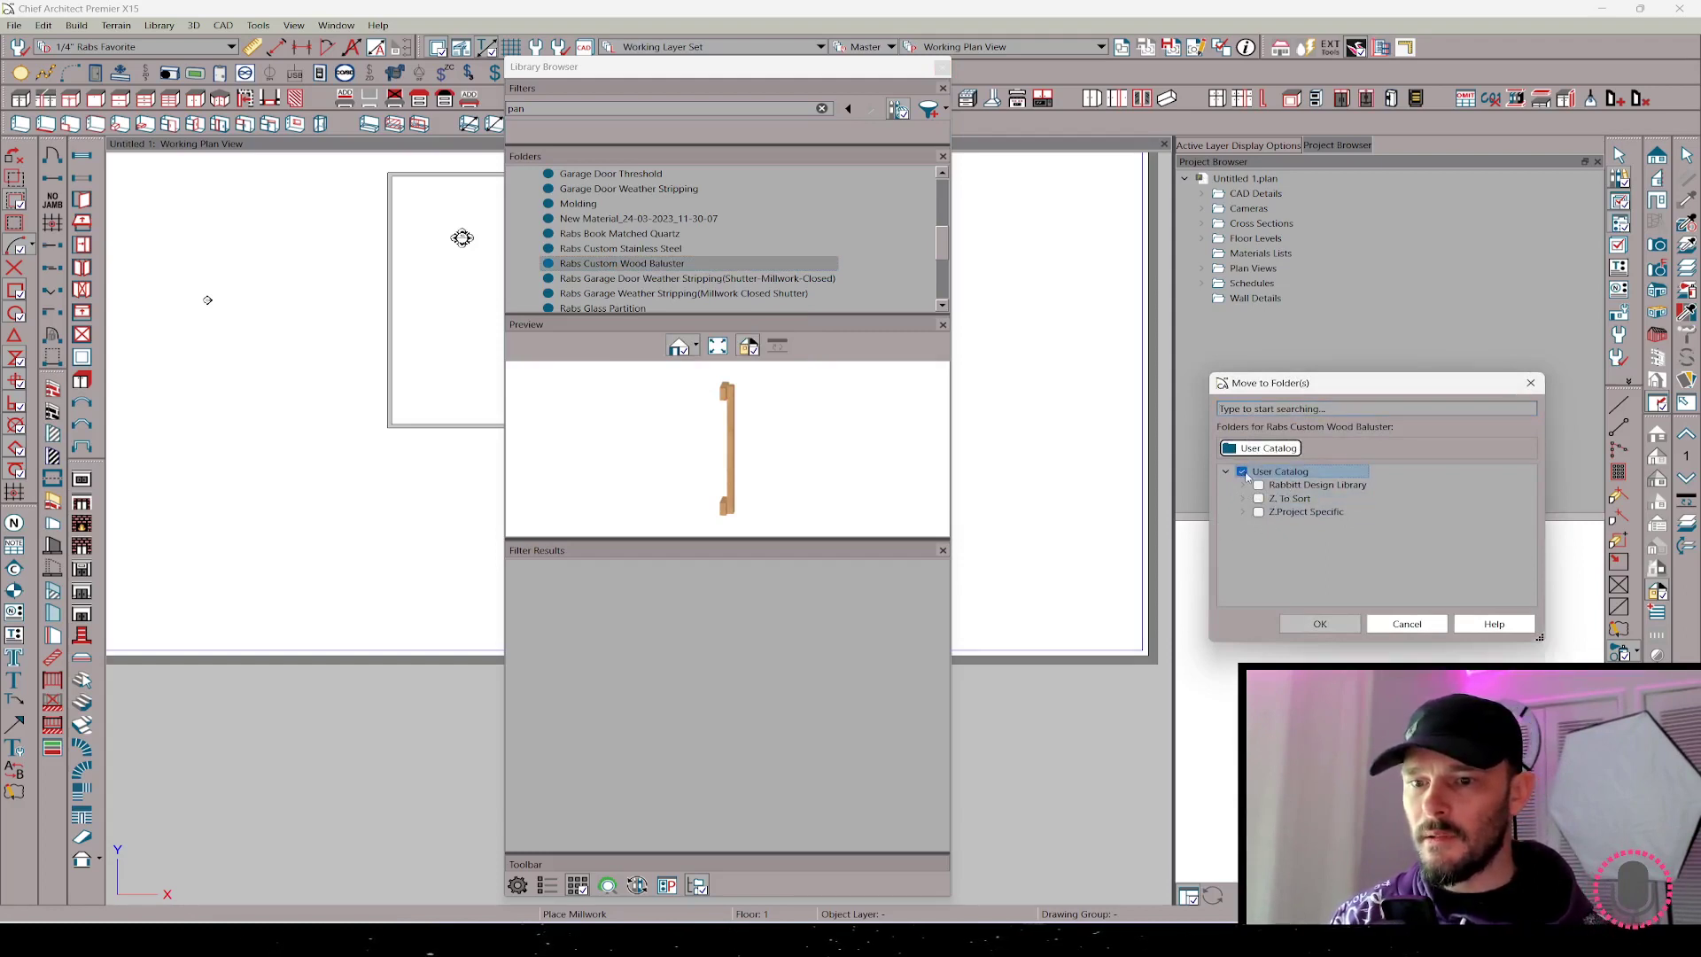
left_click(1407, 624)
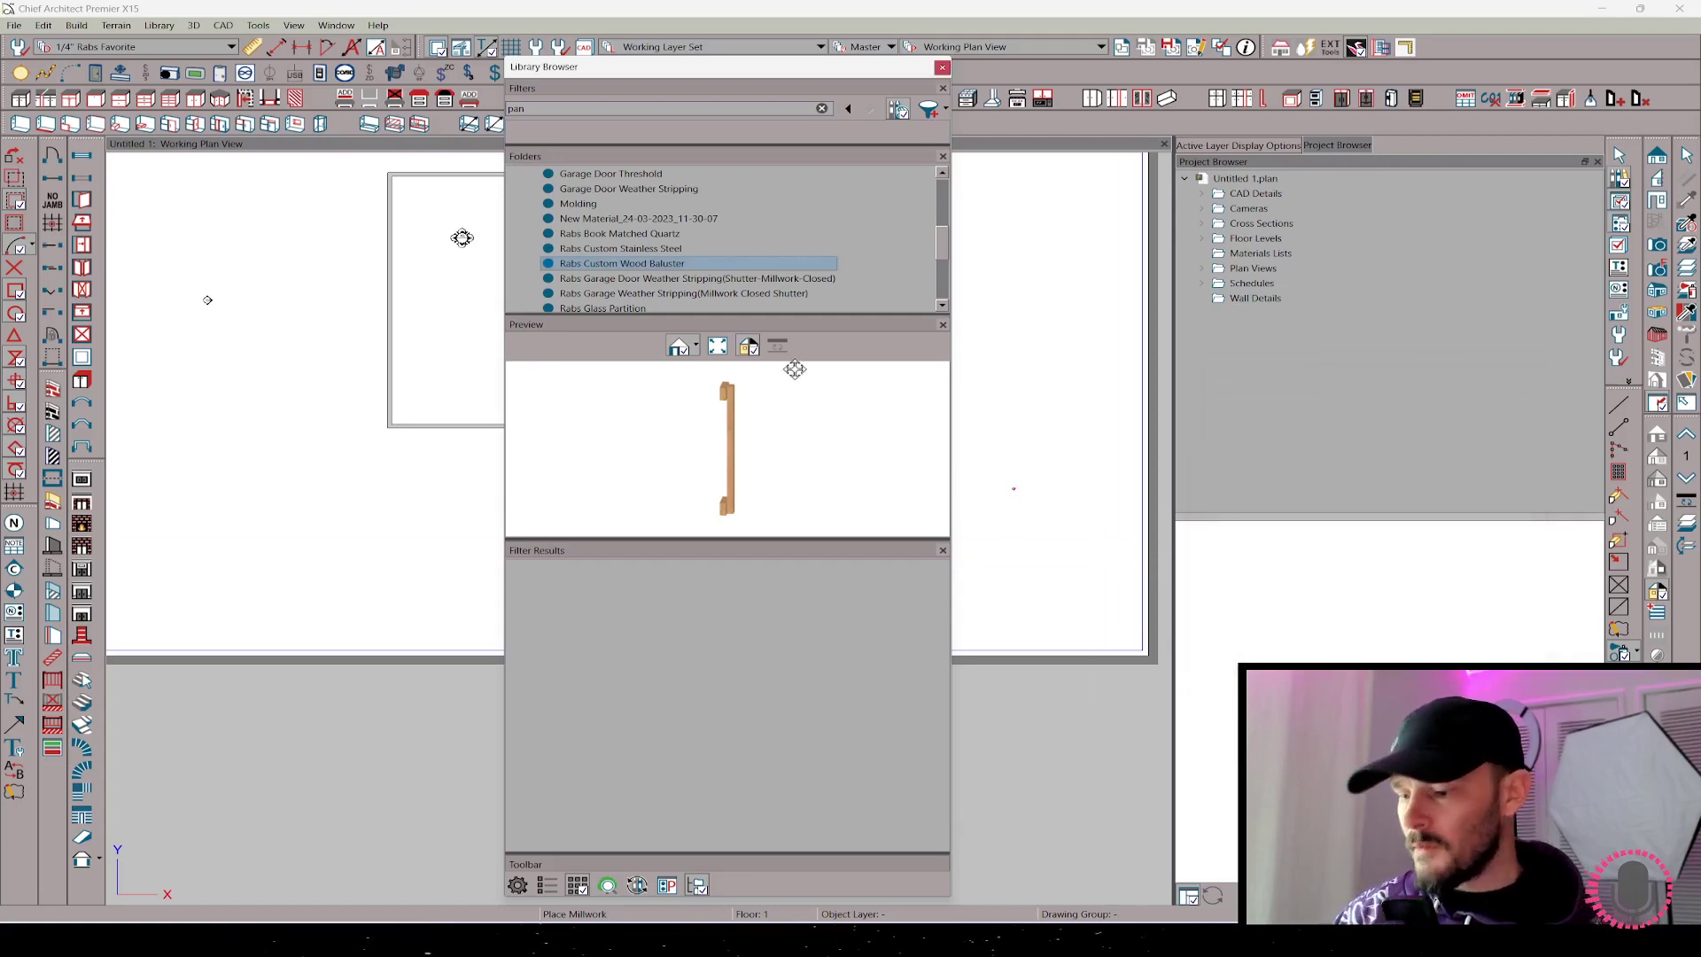